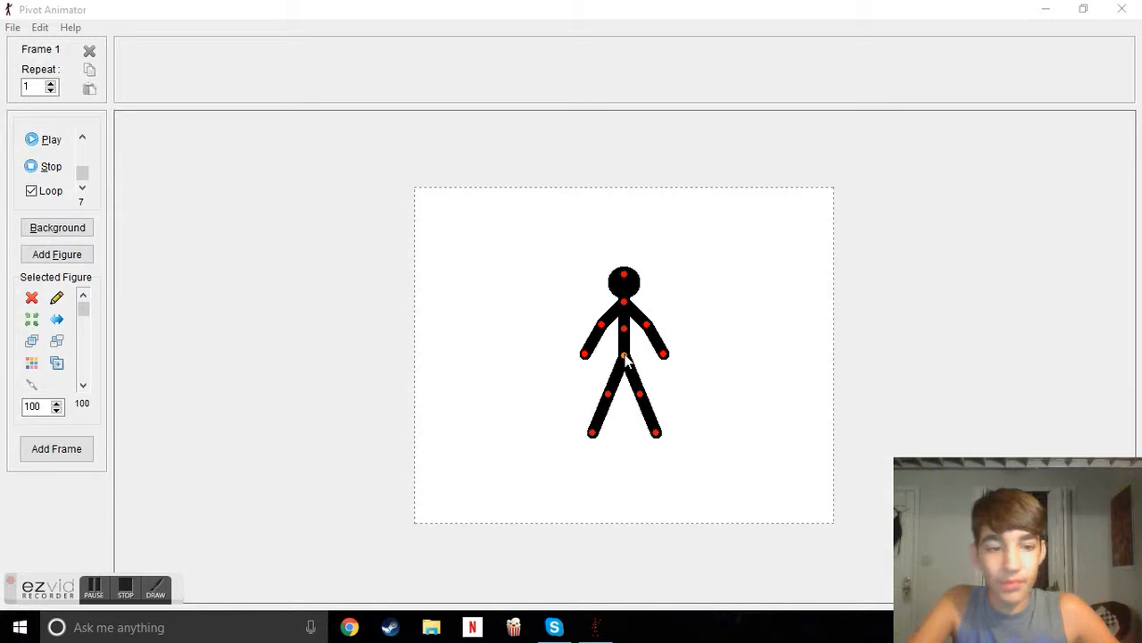
# Stand the stick figure on the canvas's lower edge, raise both forearms vertically beside the head, and add the pose as the first frame.
pyautogui.moveTo(625, 357)
pyautogui.mouseDown()
pyautogui.moveTo(591, 341)
pyautogui.moveTo(609, 371)
pyautogui.moveTo(624, 362)
pyautogui.mouseUp()
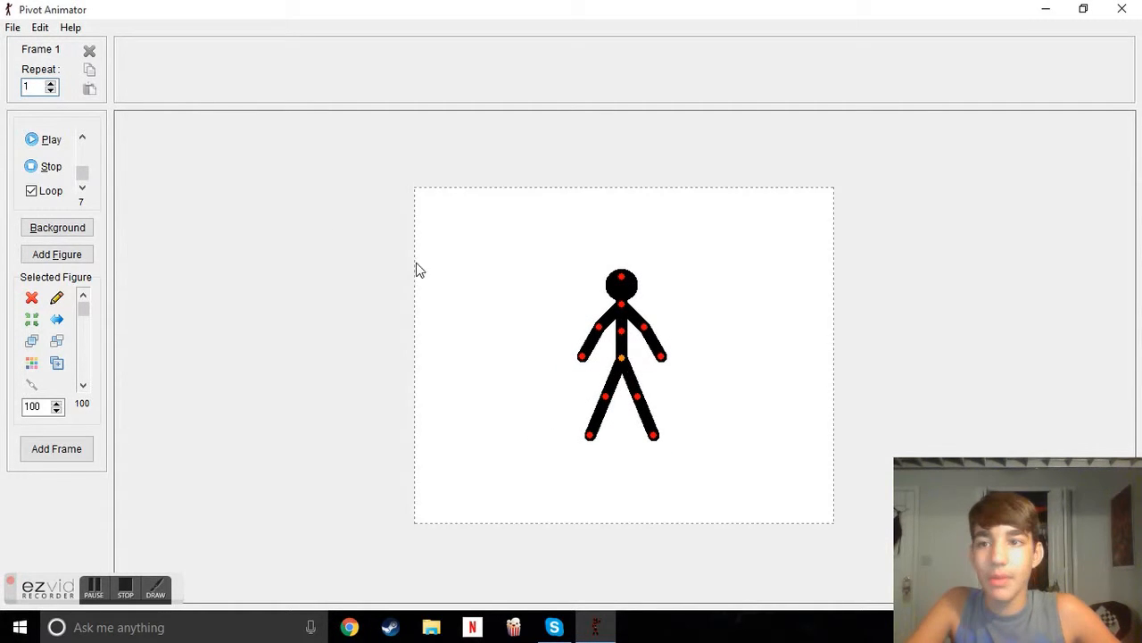
pyautogui.moveTo(90, 18); pyautogui.dragTo(321, 1)
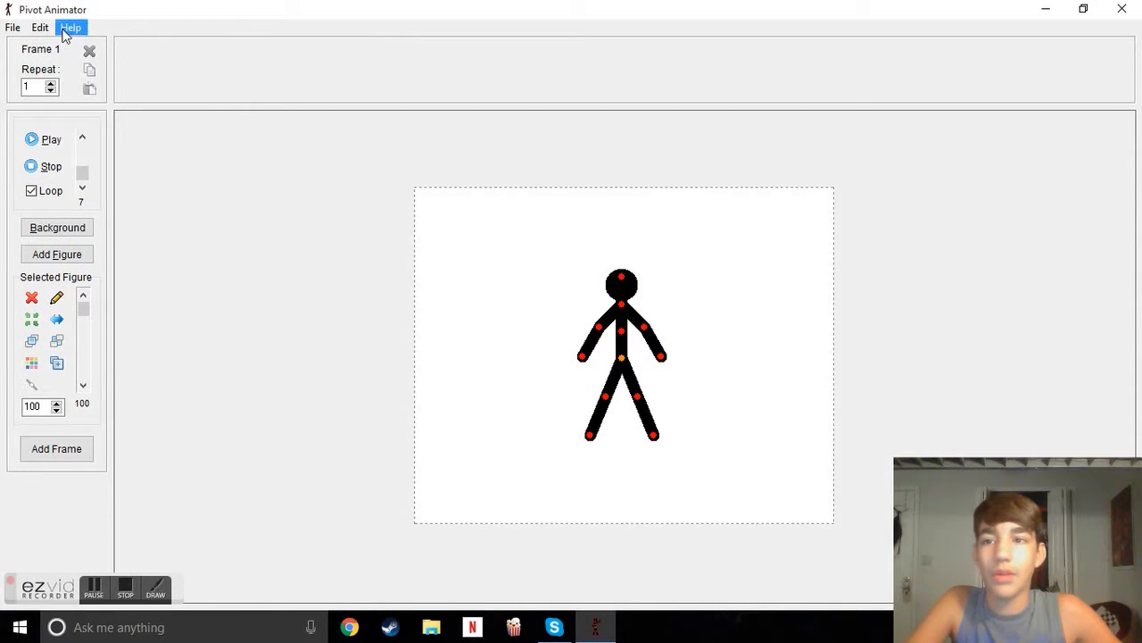
pyautogui.moveTo(622, 362); pyautogui.dragTo(591, 400)
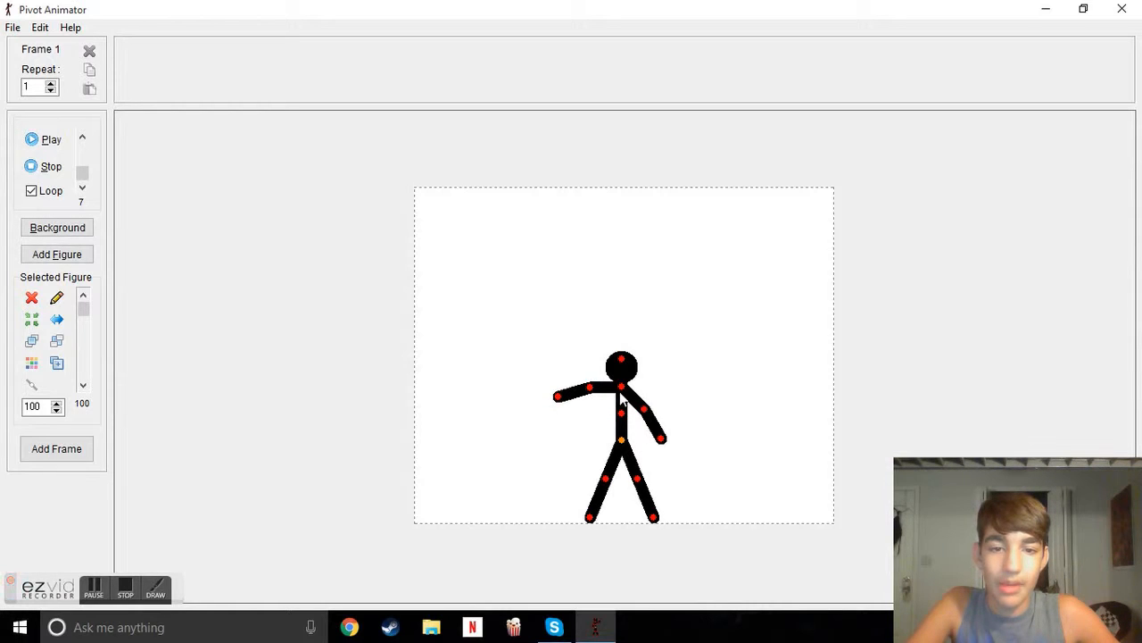
pyautogui.moveTo(647, 413); pyautogui.dragTo(652, 396)
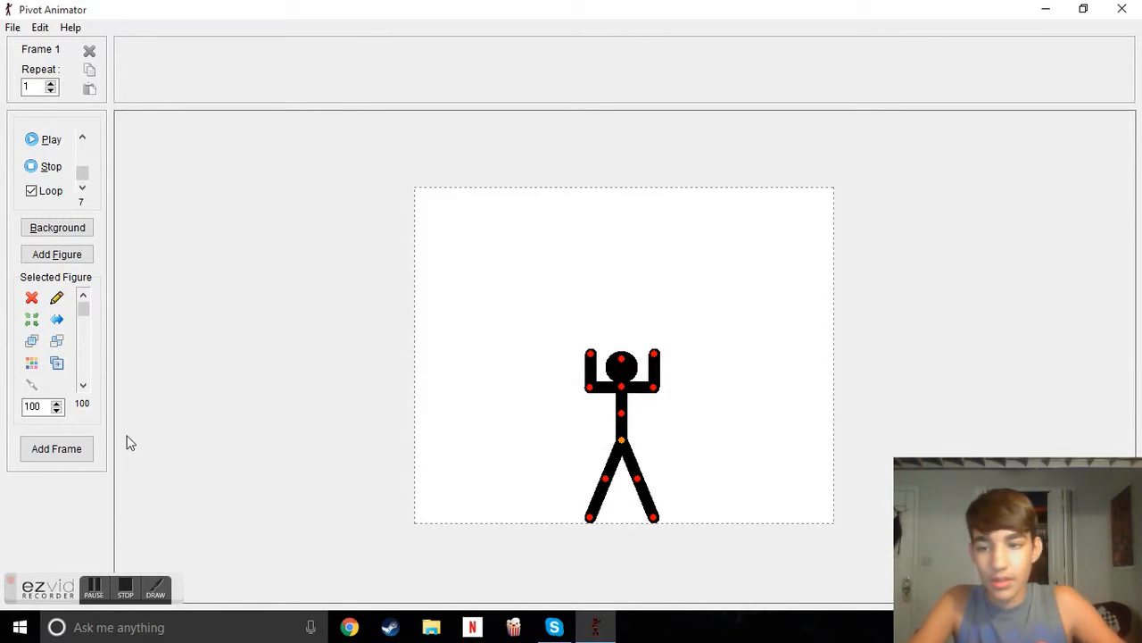
pyautogui.click(70, 454)
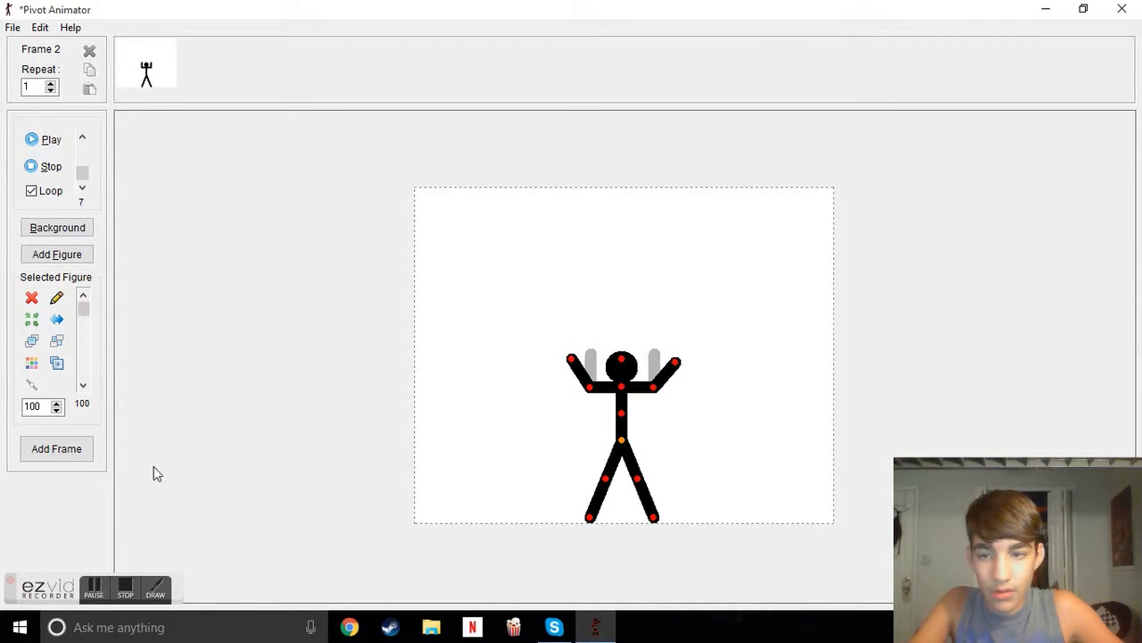
# Add a second frame with the figure's forearms tilted outward and play the two-frame animation.
pyautogui.click(80, 455)
pyautogui.click(38, 143)
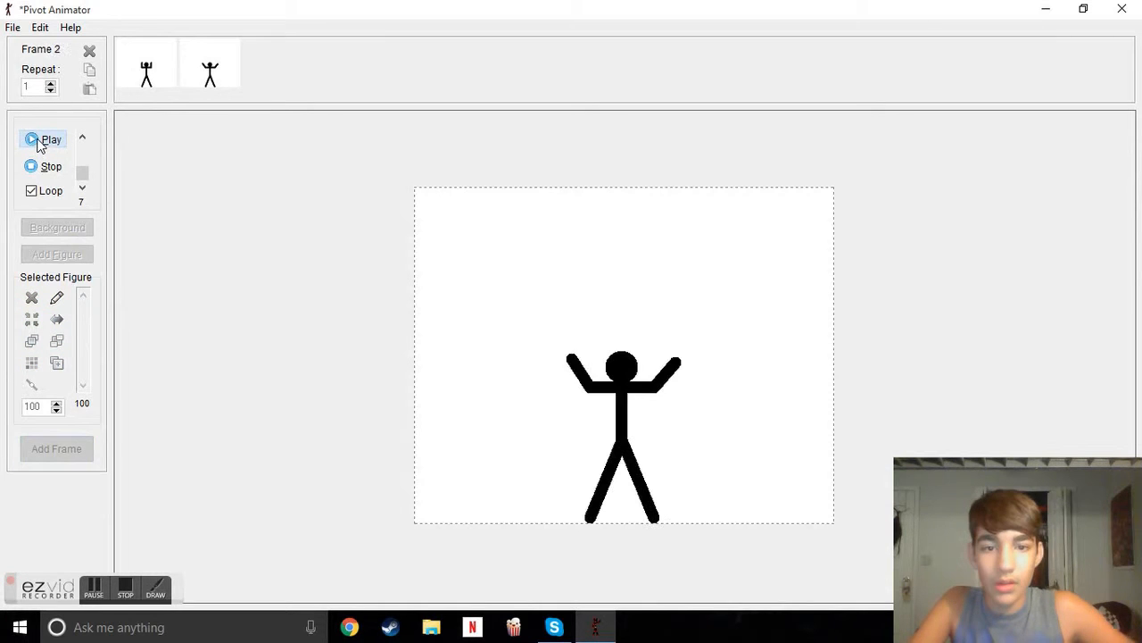
pyautogui.moveTo(83, 179)
pyautogui.mouseDown()
pyautogui.moveTo(80, 141)
pyautogui.moveTo(89, 191)
pyautogui.mouseUp()
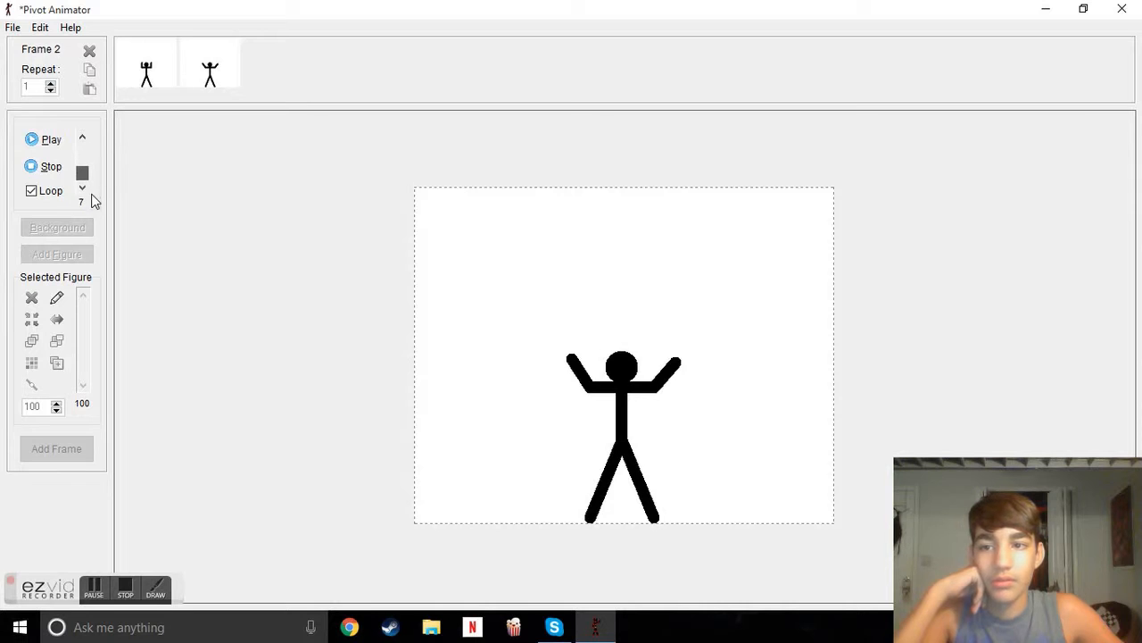
# Open the Head Smash.piv animation without saving the current project, and play it.
pyautogui.click(13, 29)
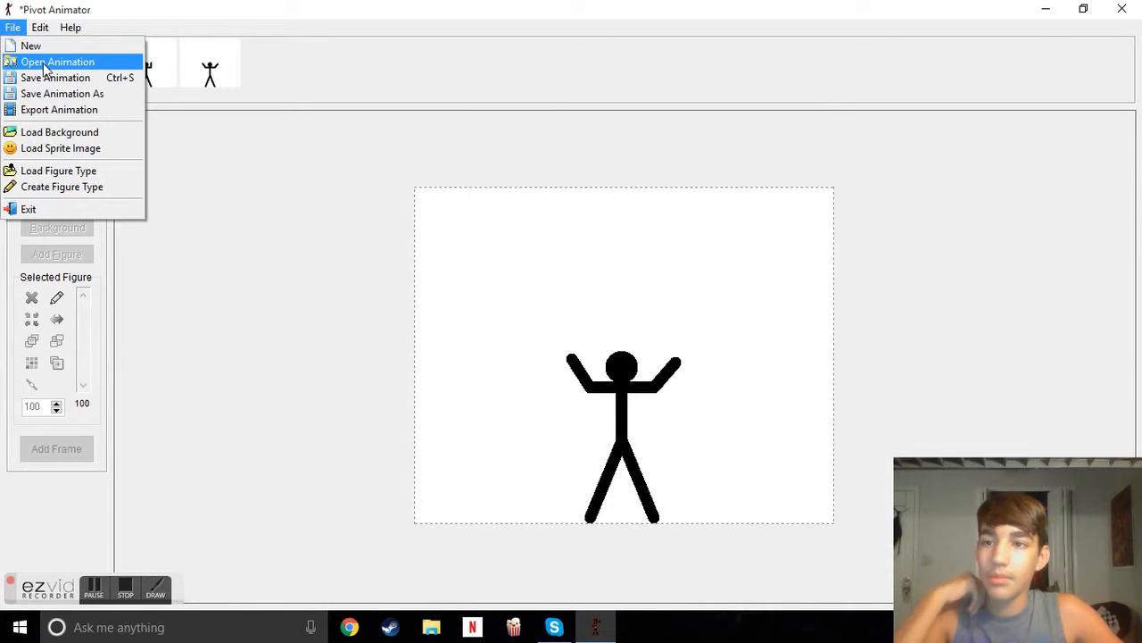
pyautogui.click(54, 62)
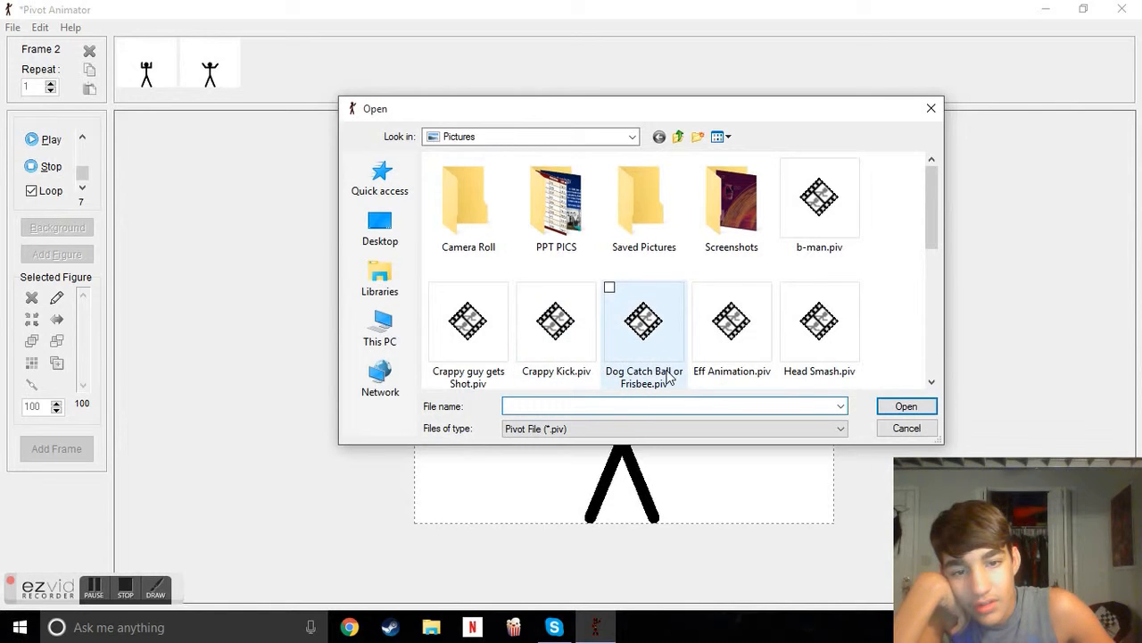
pyautogui.doubleClick(830, 330)
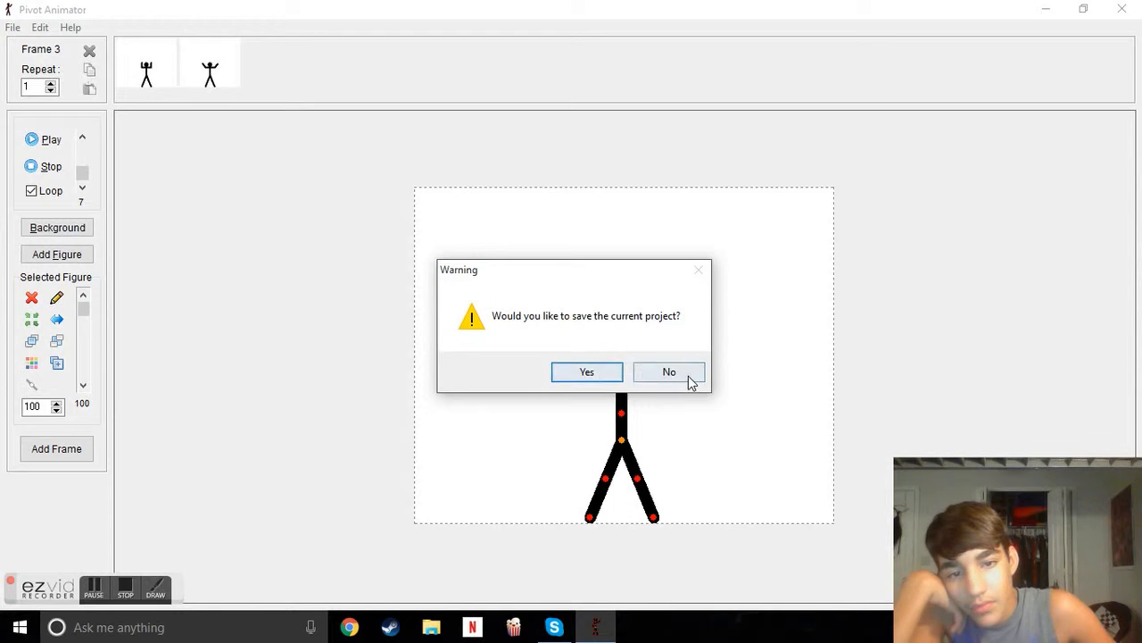
pyautogui.click(672, 373)
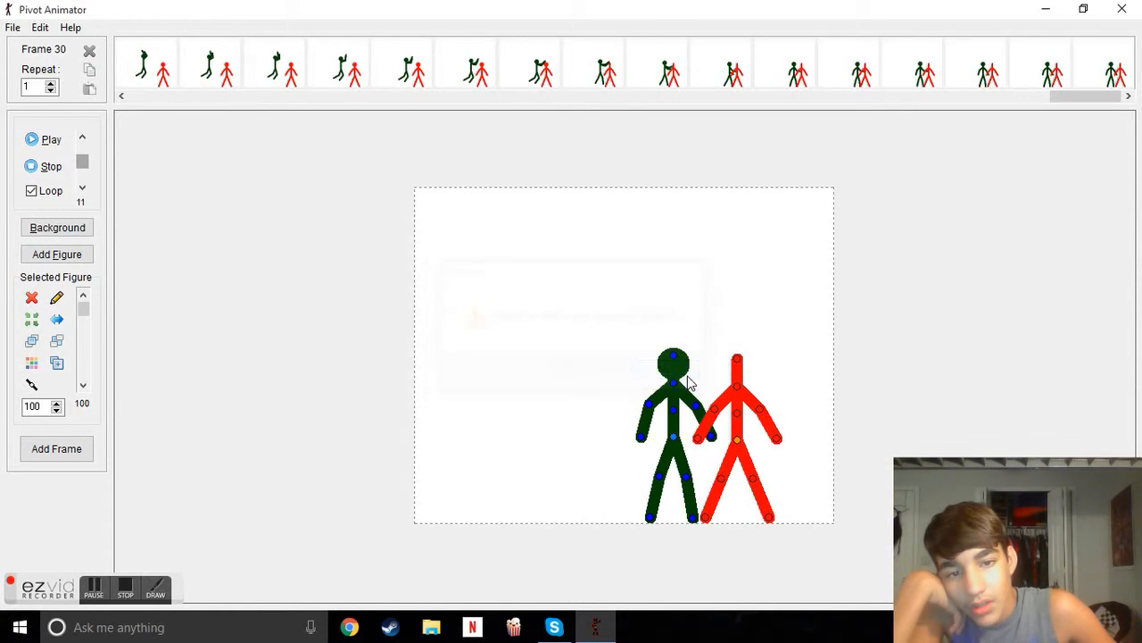
pyautogui.click(55, 142)
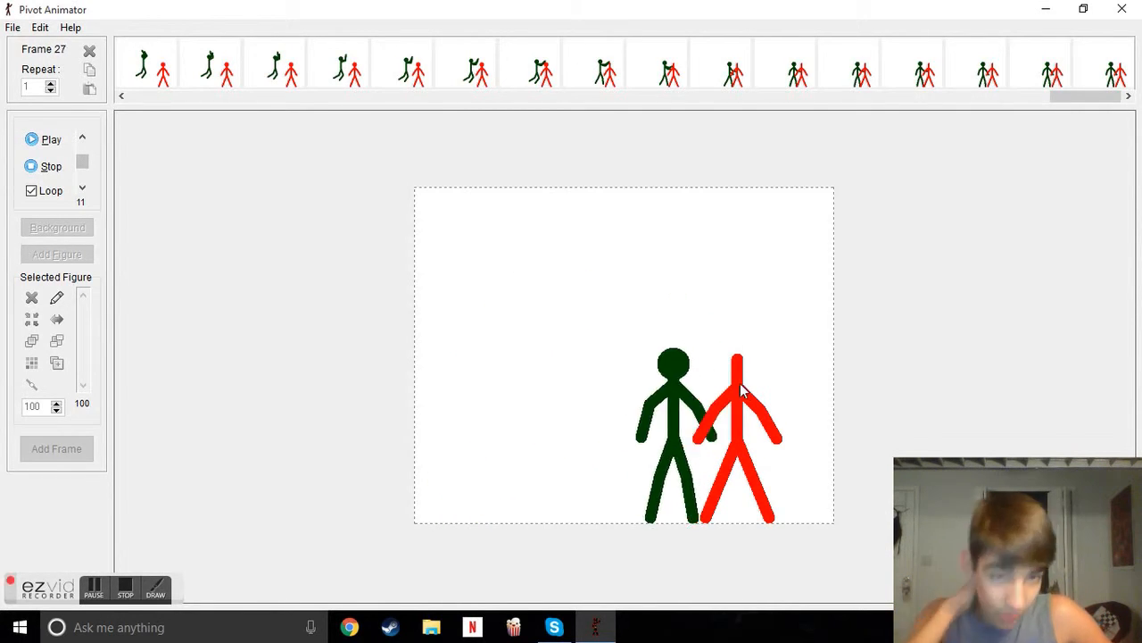
# Open the Crappy Kick.piv animation from the Pictures folder and play it.
pyautogui.click(12, 27)
pyautogui.click(36, 61)
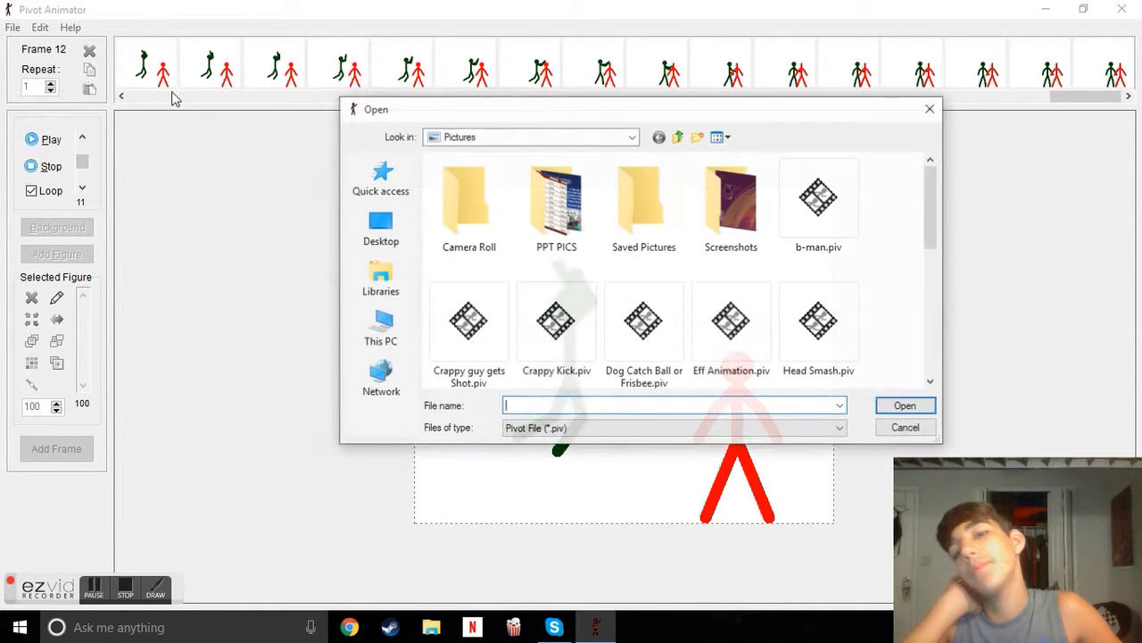
pyautogui.click(561, 323)
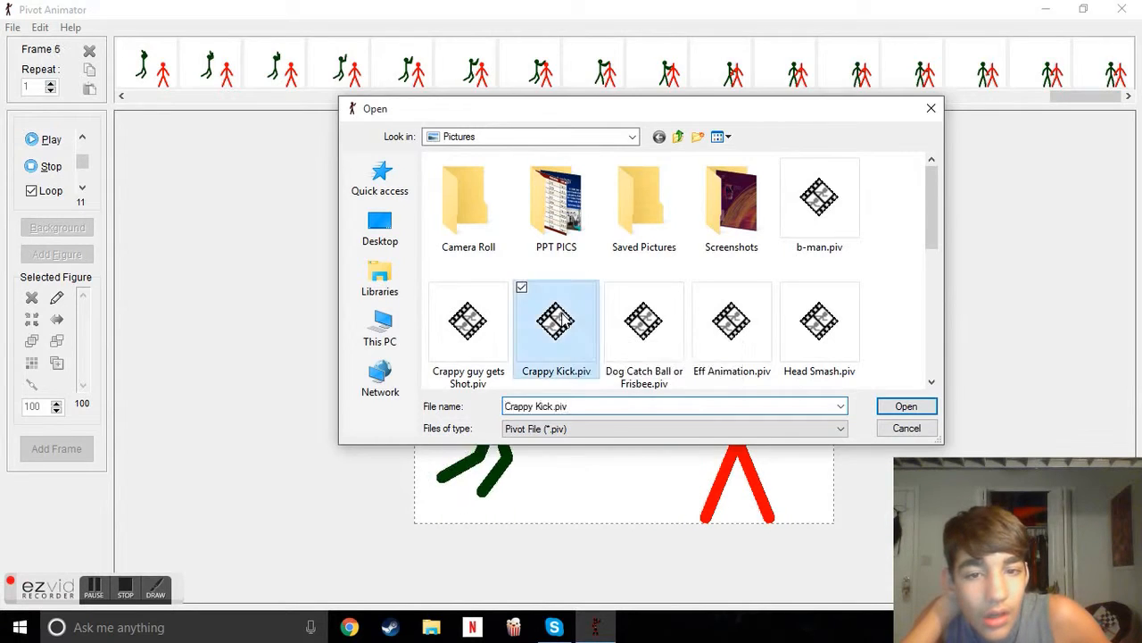
pyautogui.doubleClick(560, 323)
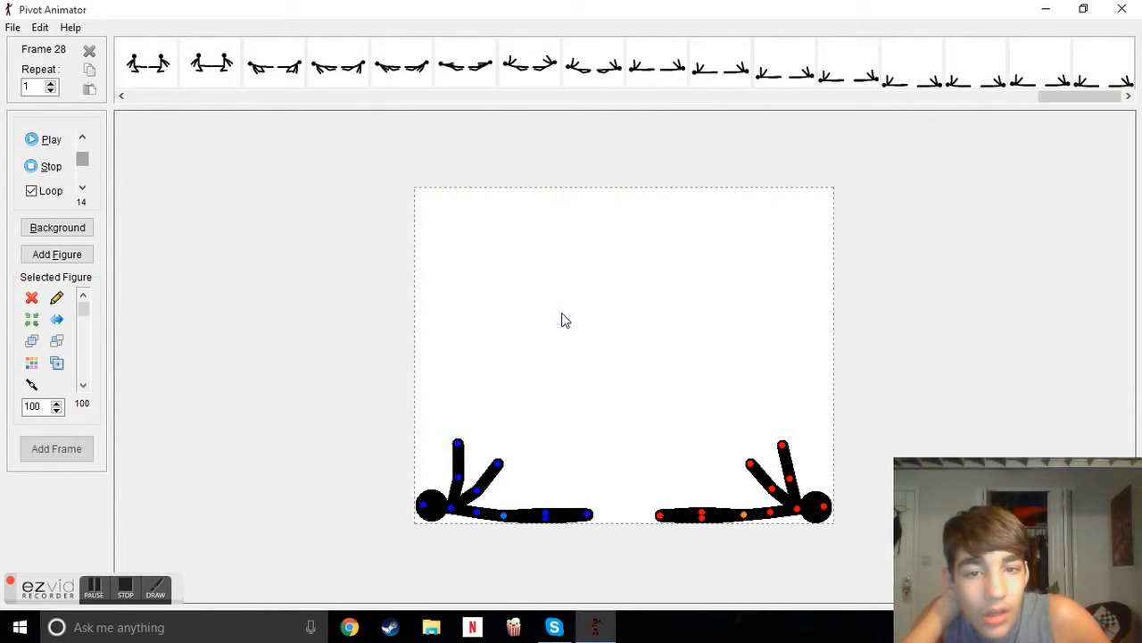
pyautogui.click(46, 138)
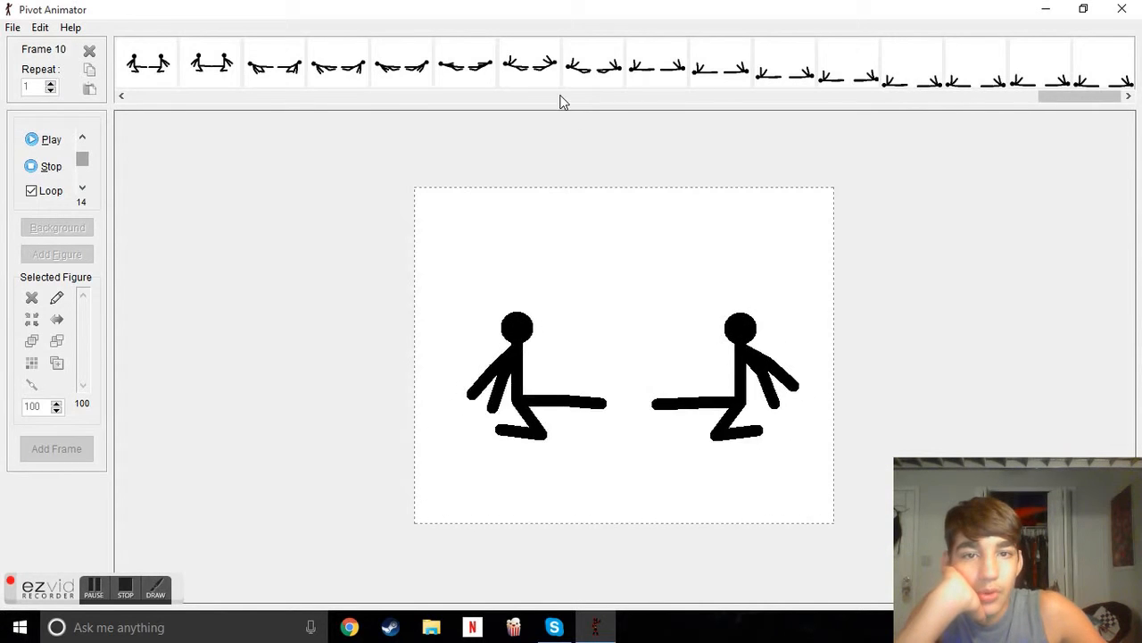
# Inspect the falling poses of the two kicking figures in the frames from 19 back to 14.
pyautogui.click(587, 72)
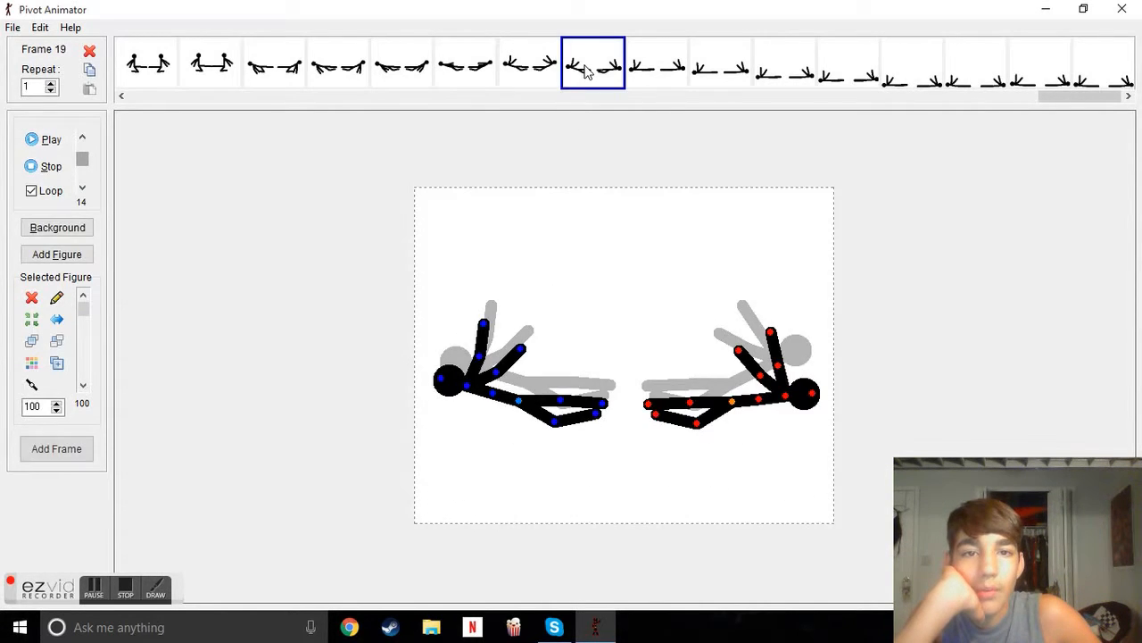
pyautogui.click(665, 70)
pyautogui.click(536, 71)
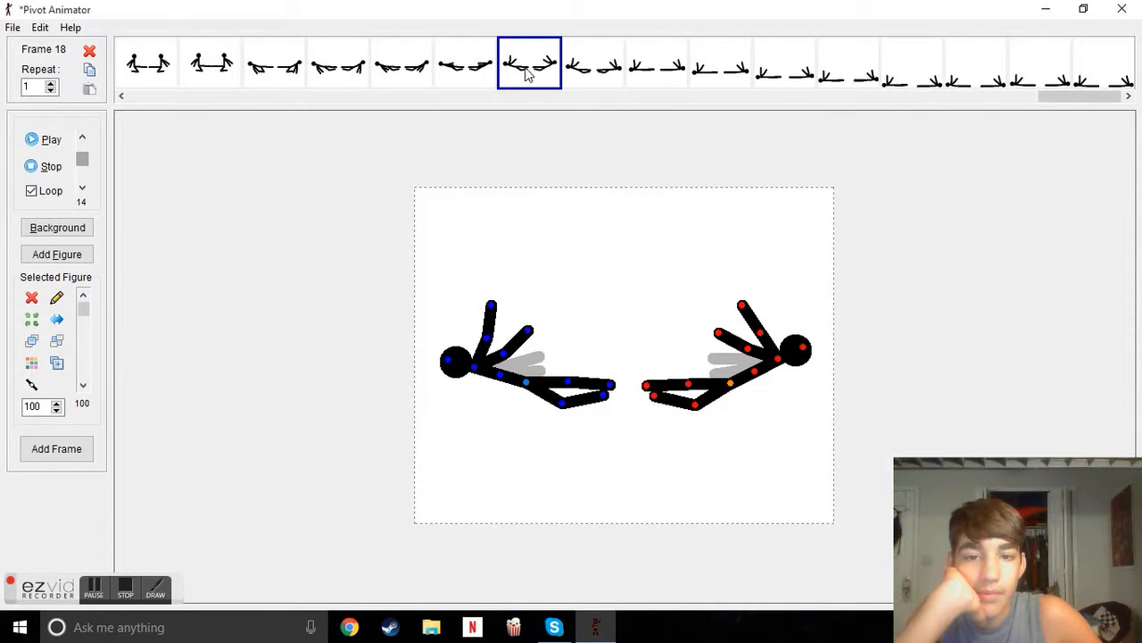
pyautogui.click(472, 80)
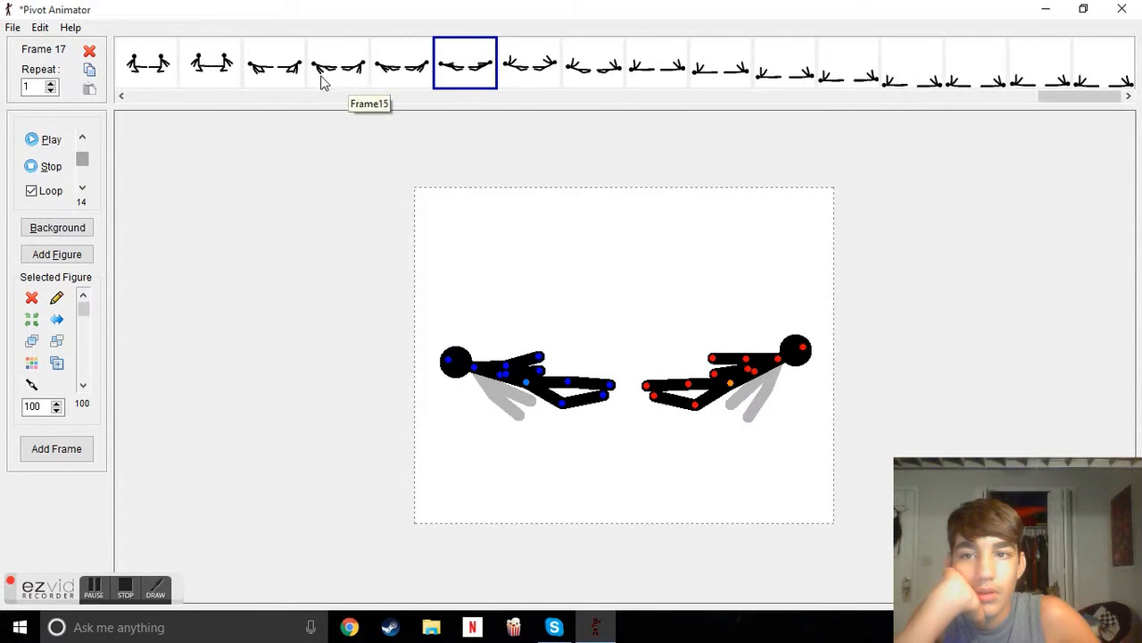
pyautogui.click(234, 78)
pyautogui.click(282, 76)
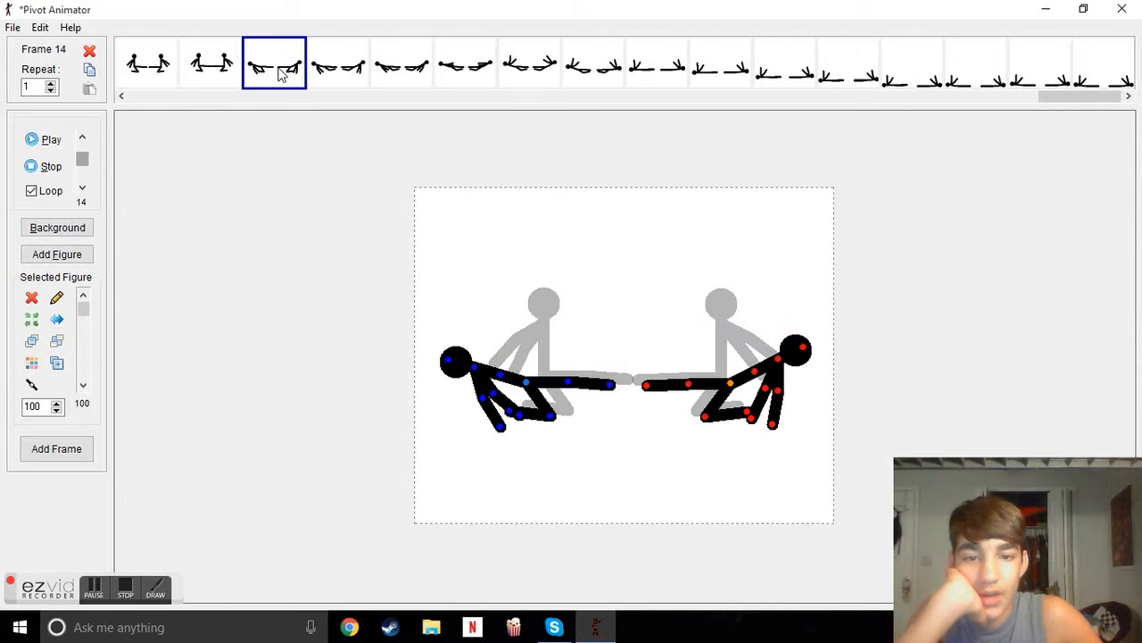
# In frame 13, lean both figures' torsos backward, move the figures slightly apart, and replay the animation.
pyautogui.click(204, 71)
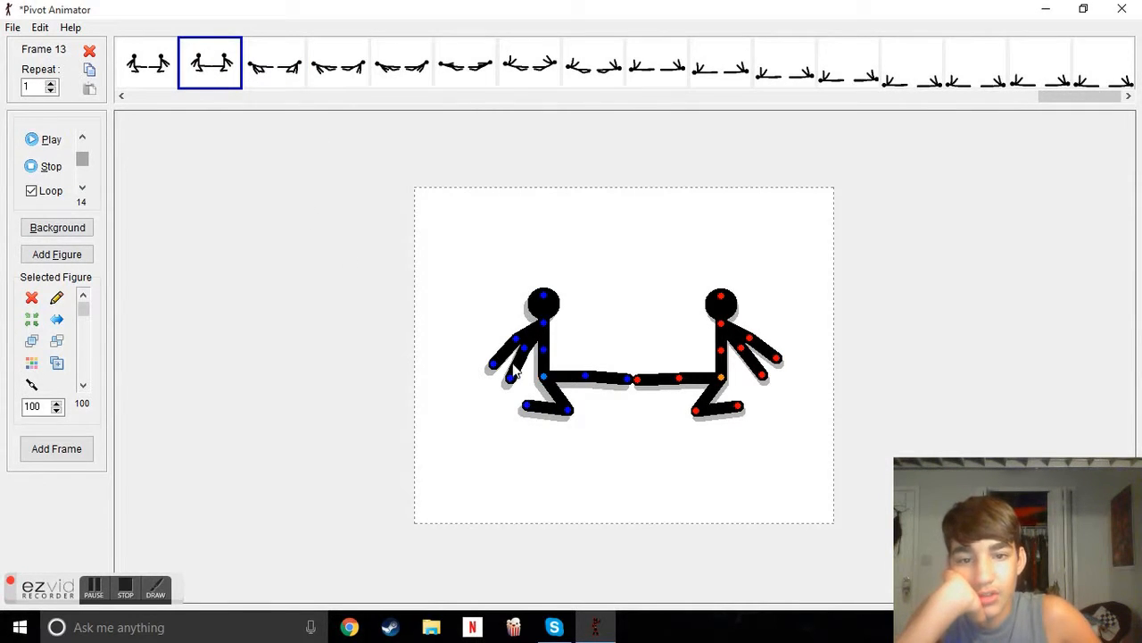
pyautogui.moveTo(547, 355); pyautogui.dragTo(543, 355)
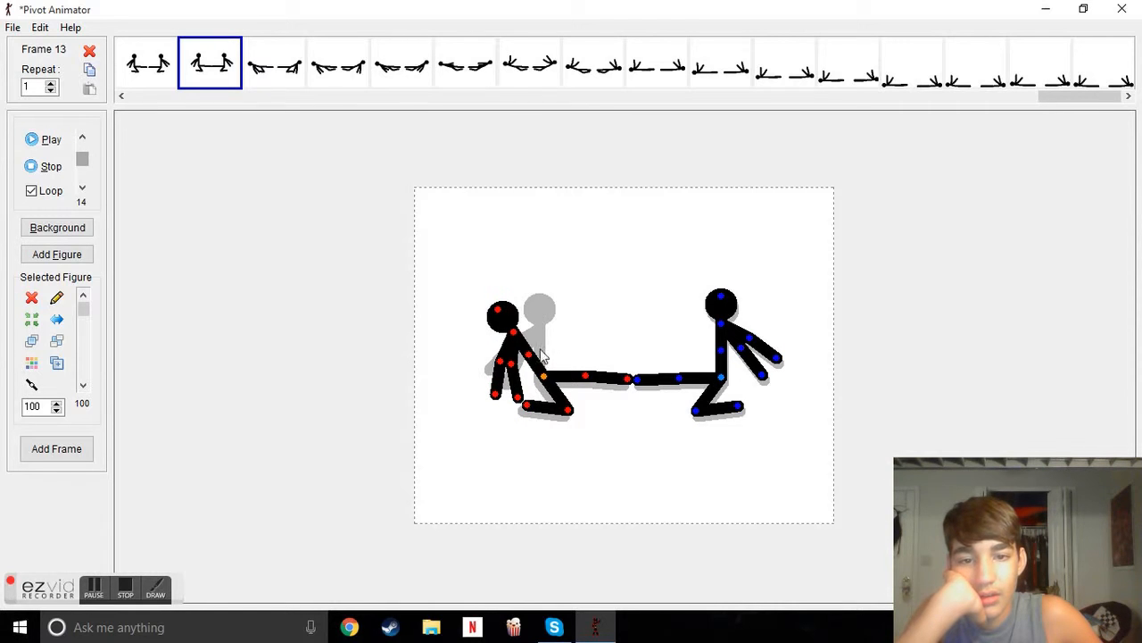
pyautogui.moveTo(725, 354); pyautogui.dragTo(730, 382)
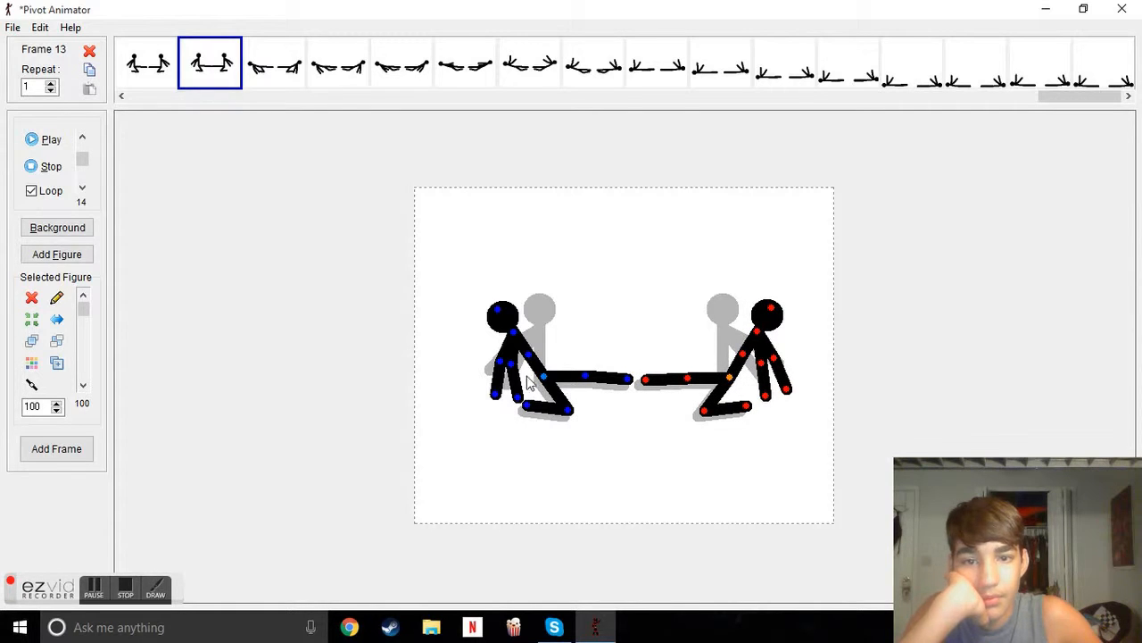
pyautogui.moveTo(543, 375); pyautogui.dragTo(532, 380)
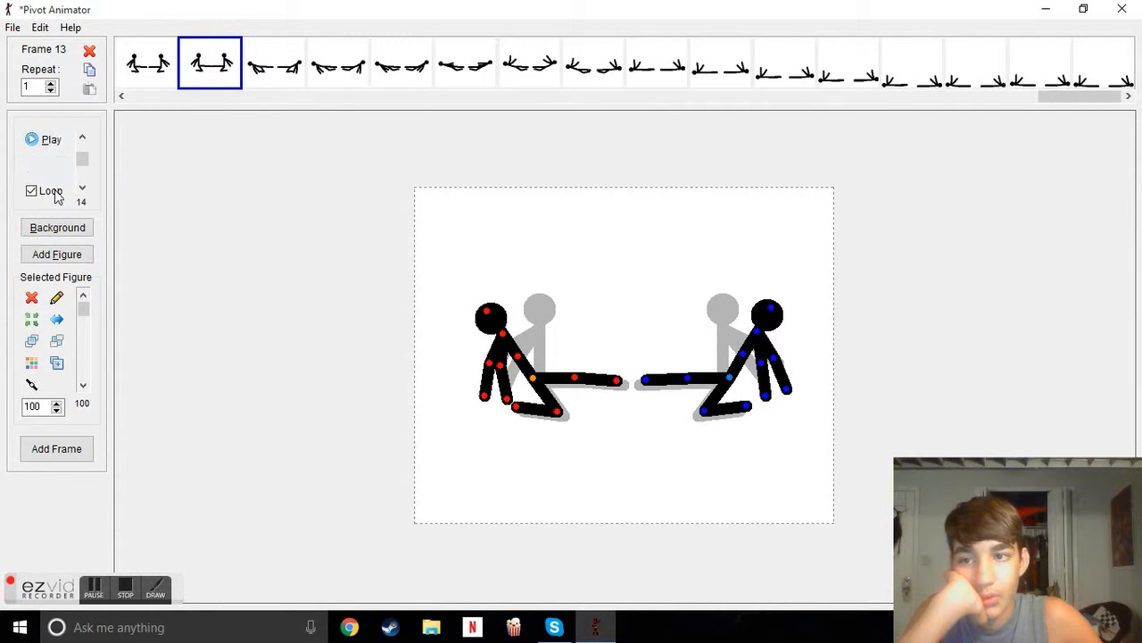
pyautogui.click(68, 449)
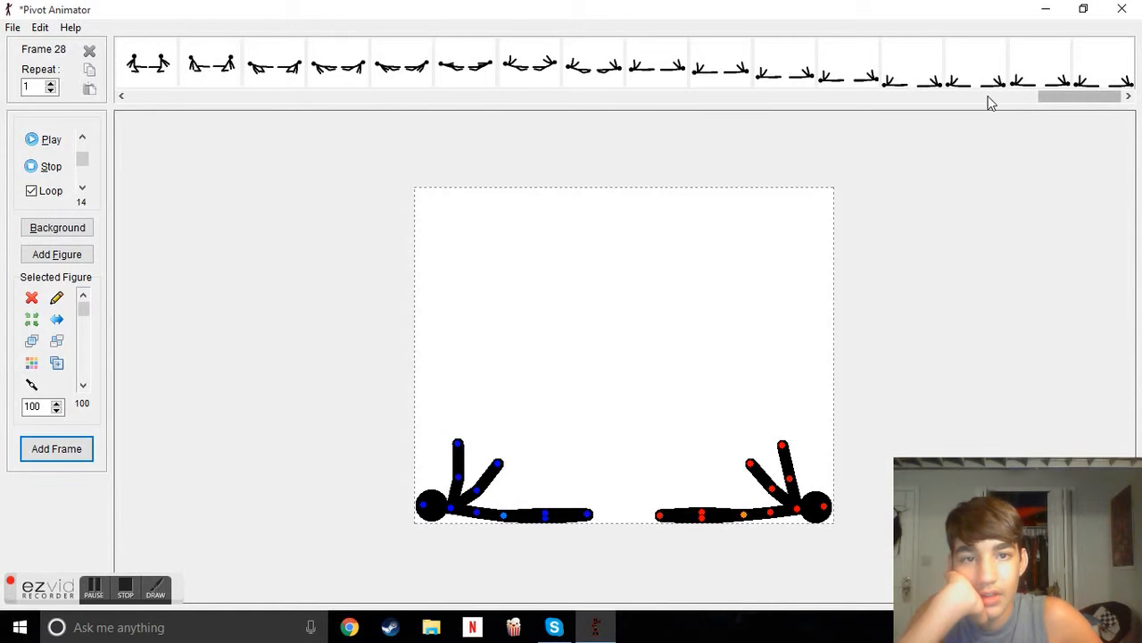
pyautogui.click(51, 140)
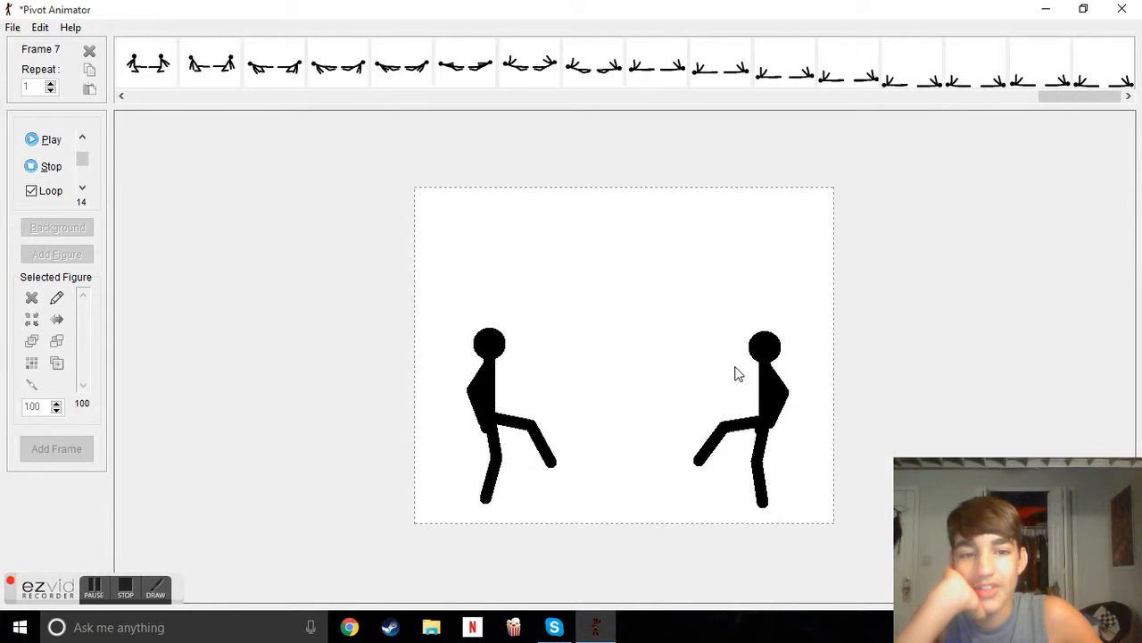
# In frames 15 and 16, shift both falling figures slightly downward and outward from each other, a little further in frame 16.
pyautogui.click(332, 72)
pyautogui.moveTo(523, 386); pyautogui.dragTo(519, 391)
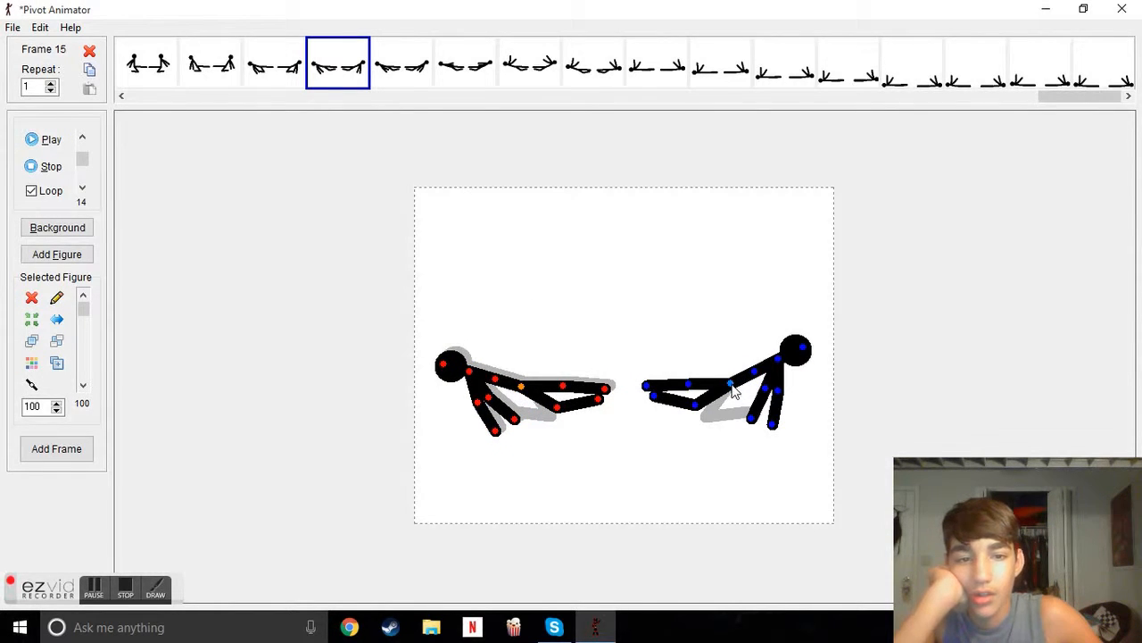
pyautogui.moveTo(732, 389); pyautogui.dragTo(736, 393)
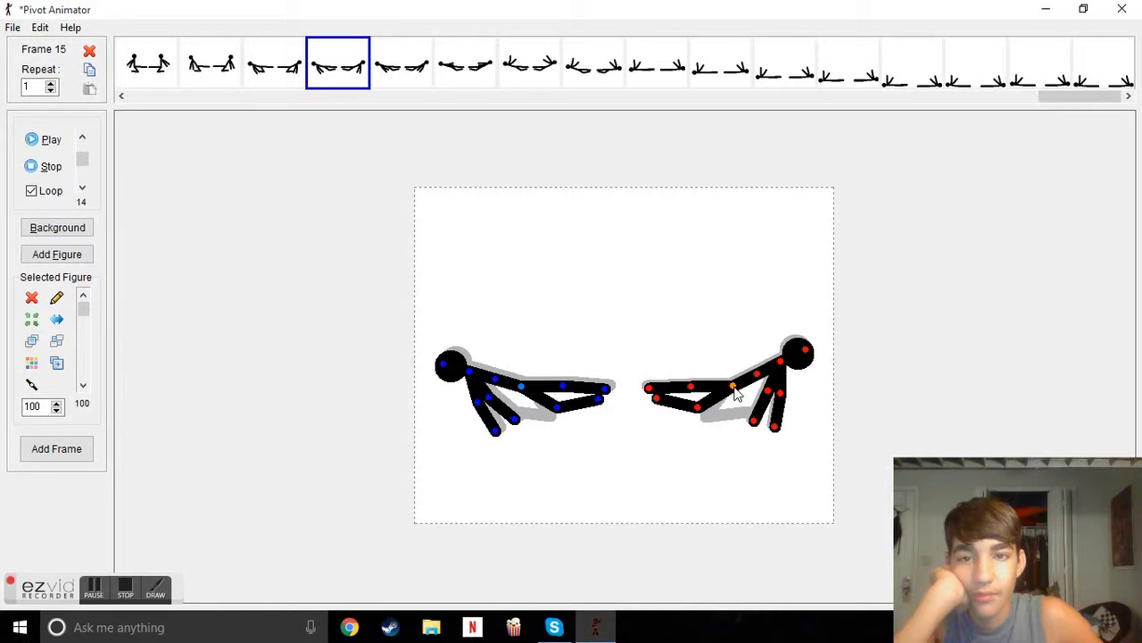
pyautogui.click(410, 85)
pyautogui.moveTo(526, 382); pyautogui.dragTo(520, 395)
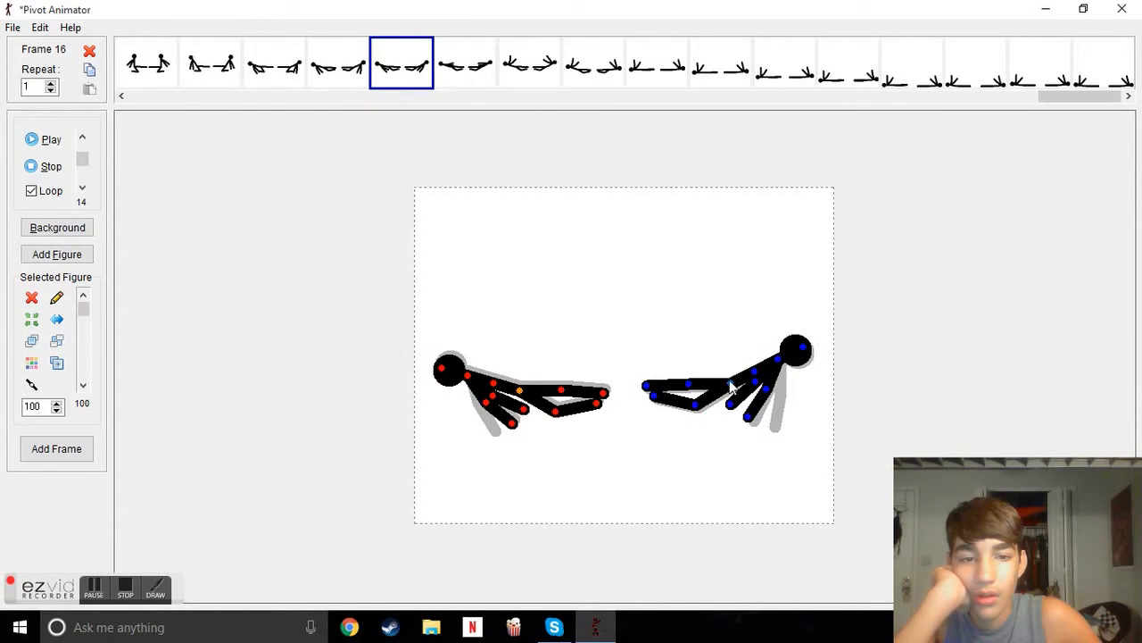
pyautogui.moveTo(732, 386); pyautogui.dragTo(738, 393)
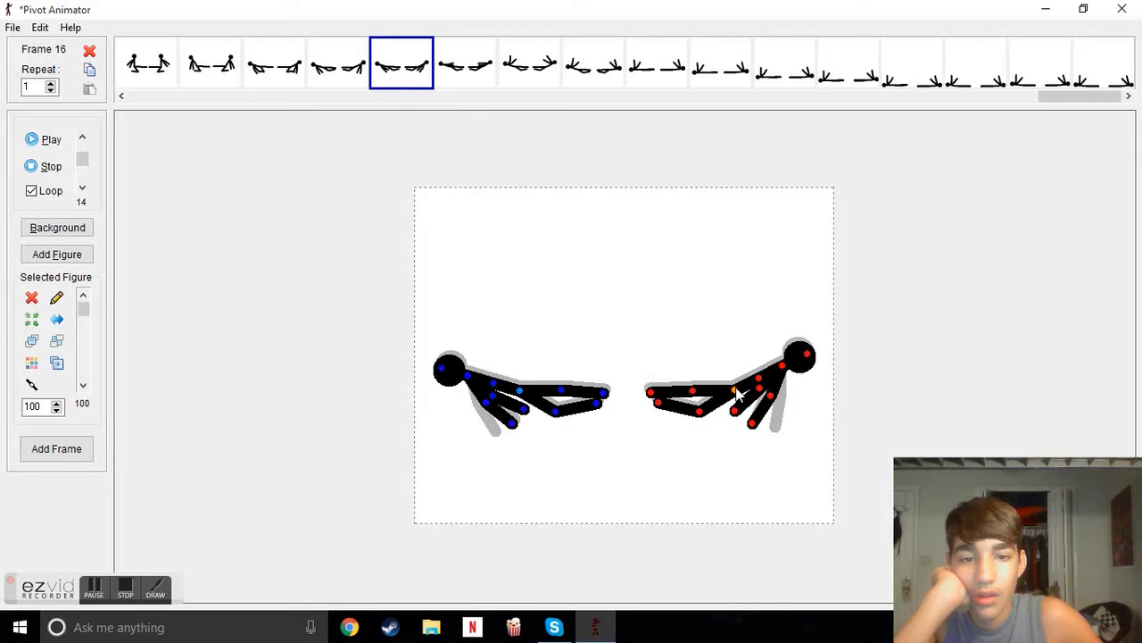
# In frames 17 and 18, shift both falling figures further downward and outward from each other, and replay the animation.
pyautogui.click(481, 74)
pyautogui.moveTo(525, 384); pyautogui.dragTo(516, 399)
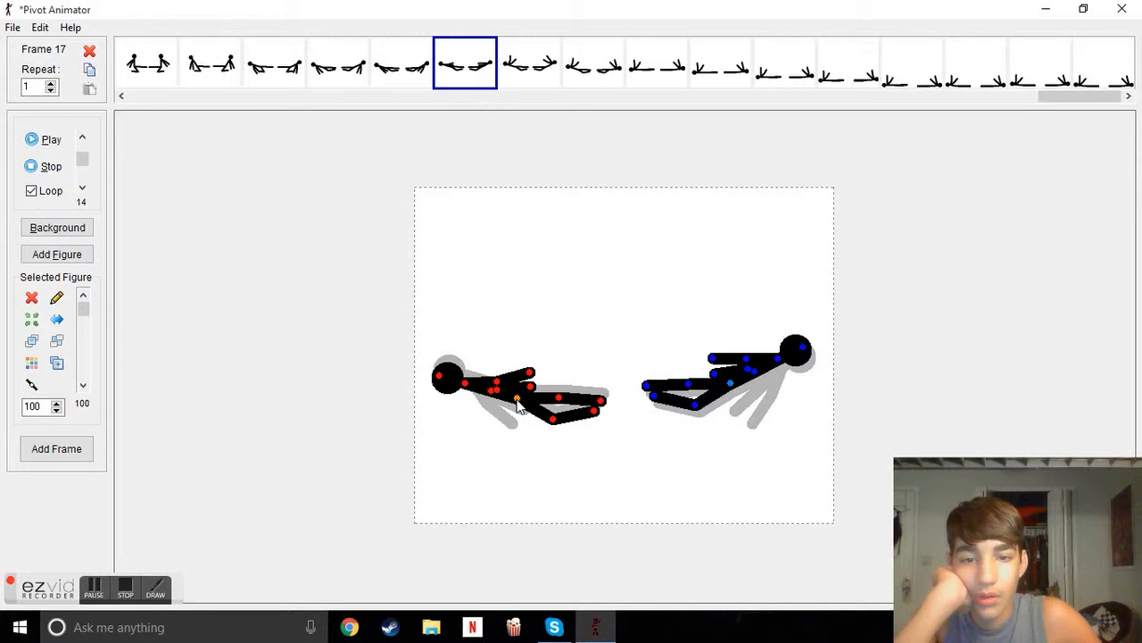
pyautogui.moveTo(732, 385); pyautogui.dragTo(742, 398)
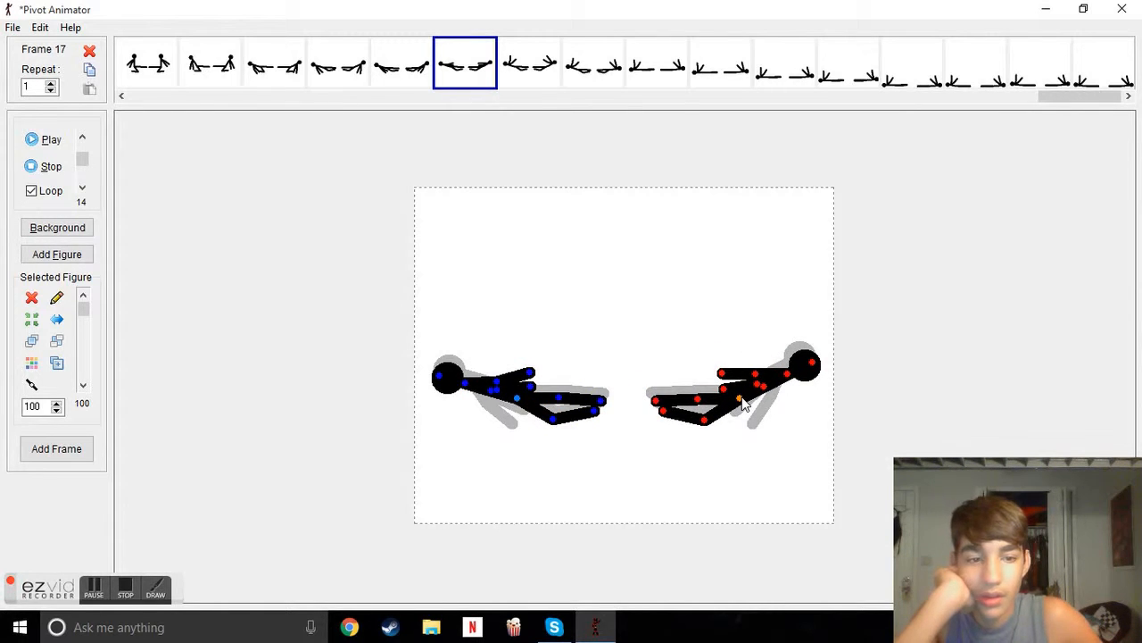
pyautogui.click(546, 70)
pyautogui.moveTo(526, 386); pyautogui.dragTo(517, 403)
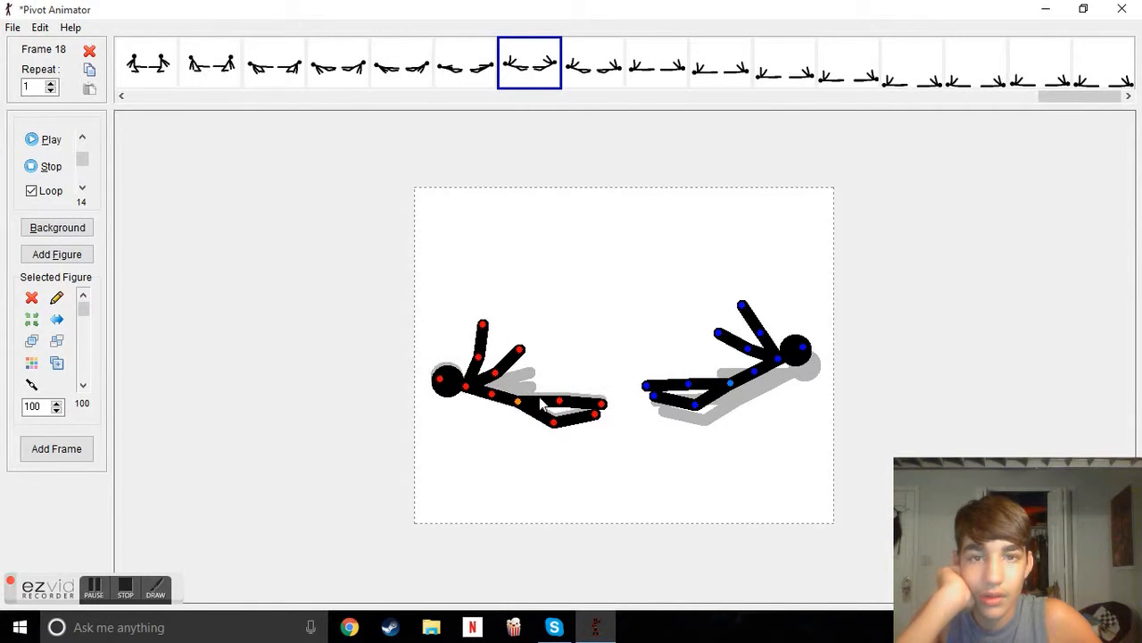
pyautogui.moveTo(729, 381); pyautogui.dragTo(740, 406)
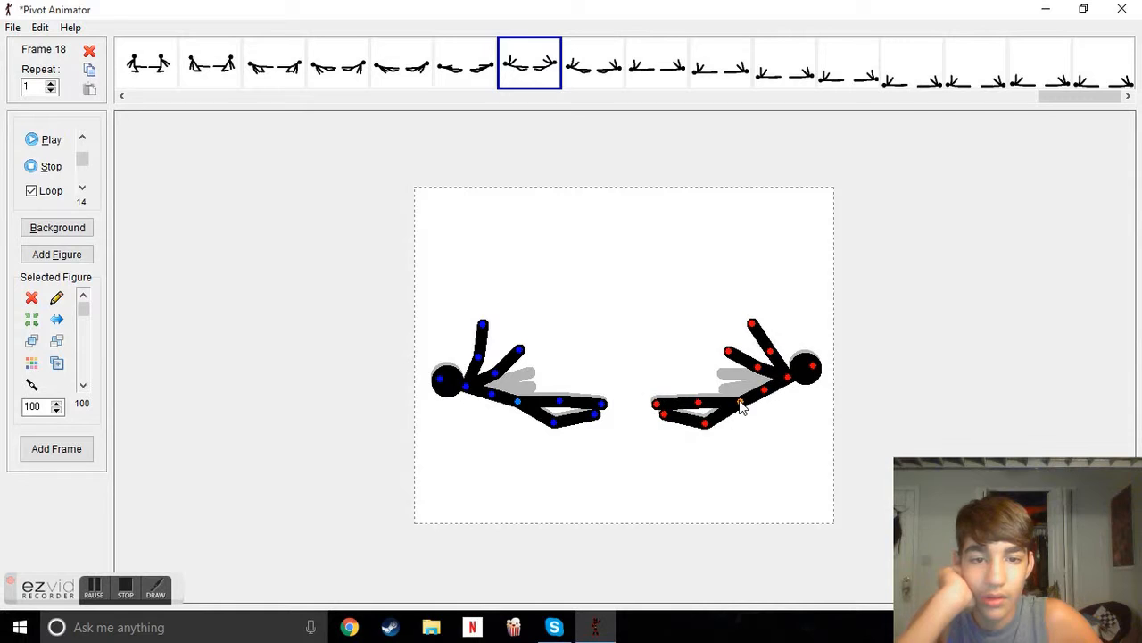
pyautogui.click(51, 143)
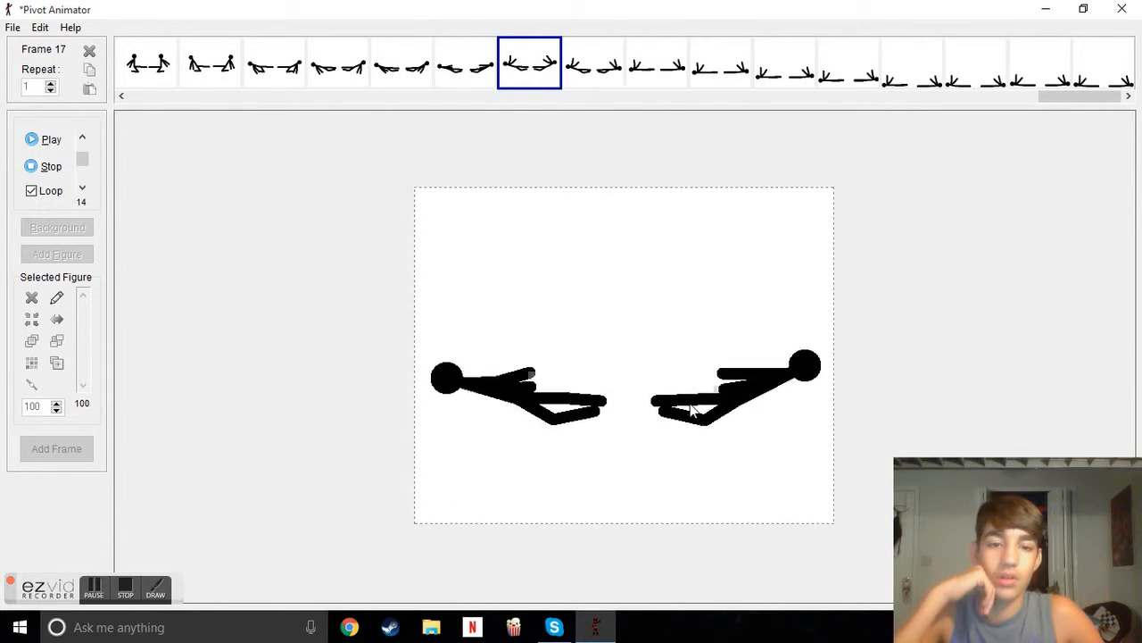
# Stop the playback and save the edited kick animation.
pyautogui.click(13, 29)
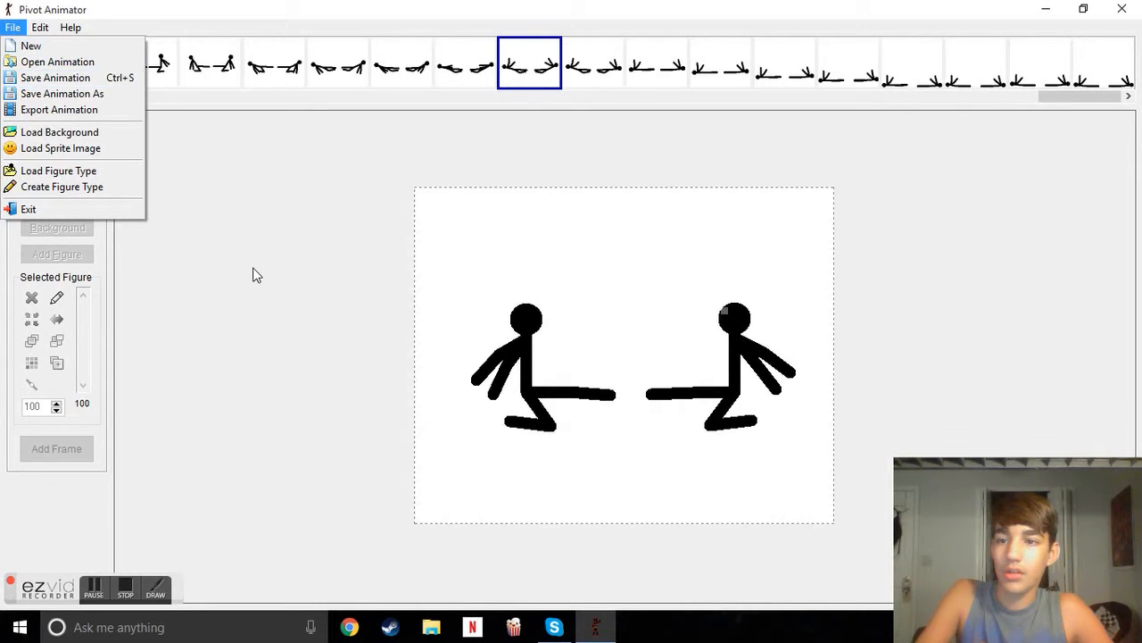
pyautogui.click(253, 273)
pyautogui.click(44, 166)
pyautogui.click(13, 28)
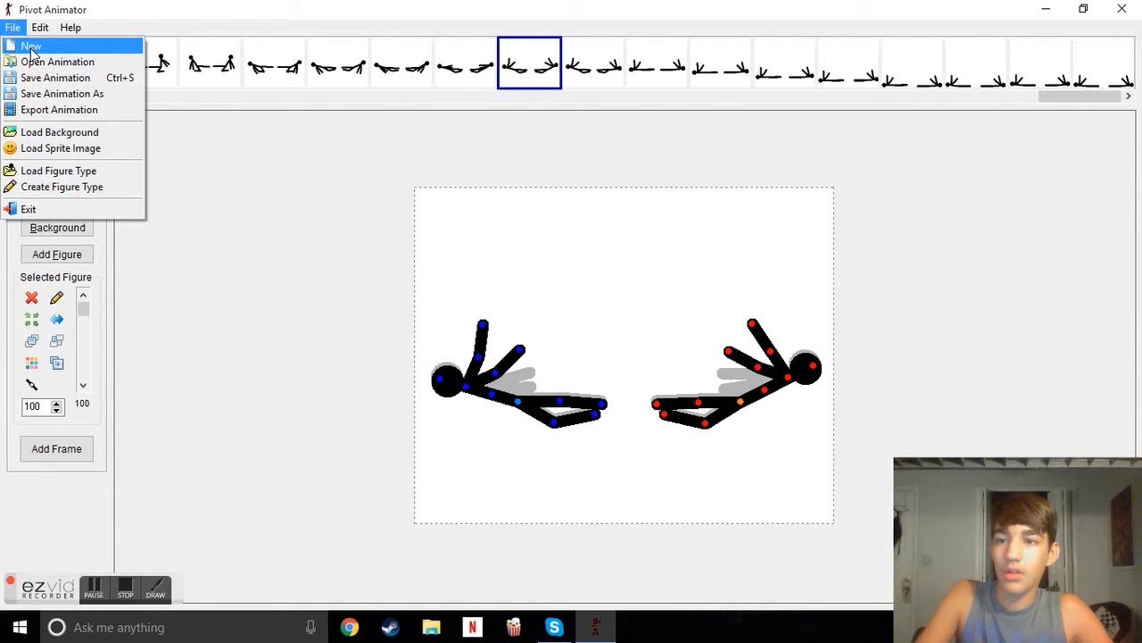
pyautogui.click(51, 80)
# Open the Dog Catch Ball or Frisbee.piv animation from the Pictures folder.
pyautogui.click(13, 28)
pyautogui.click(57, 62)
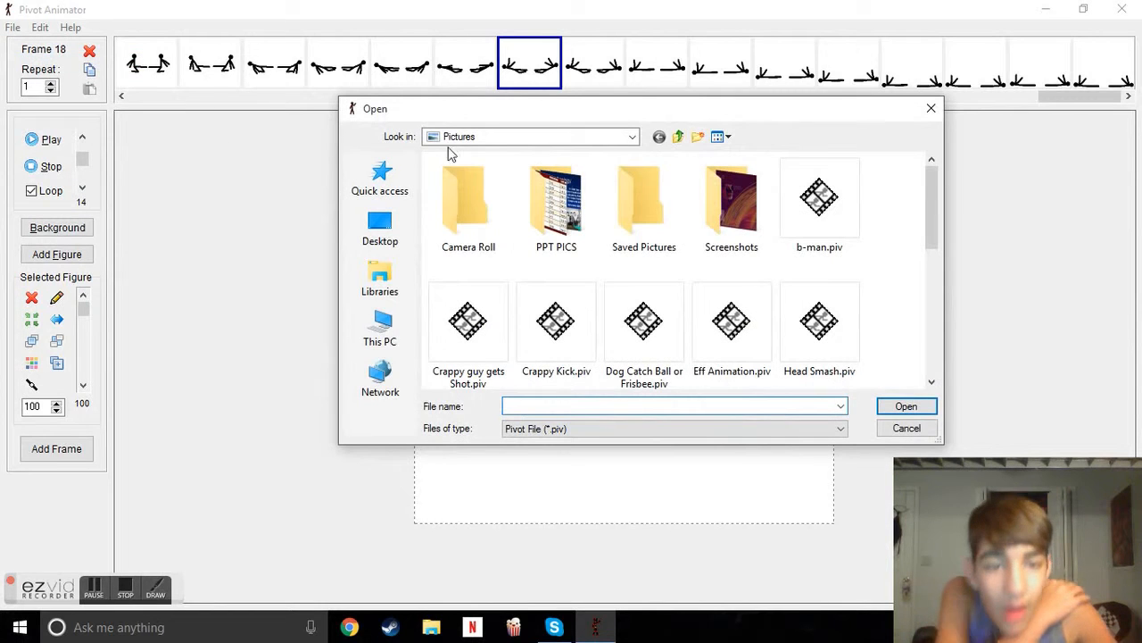
pyautogui.doubleClick(644, 323)
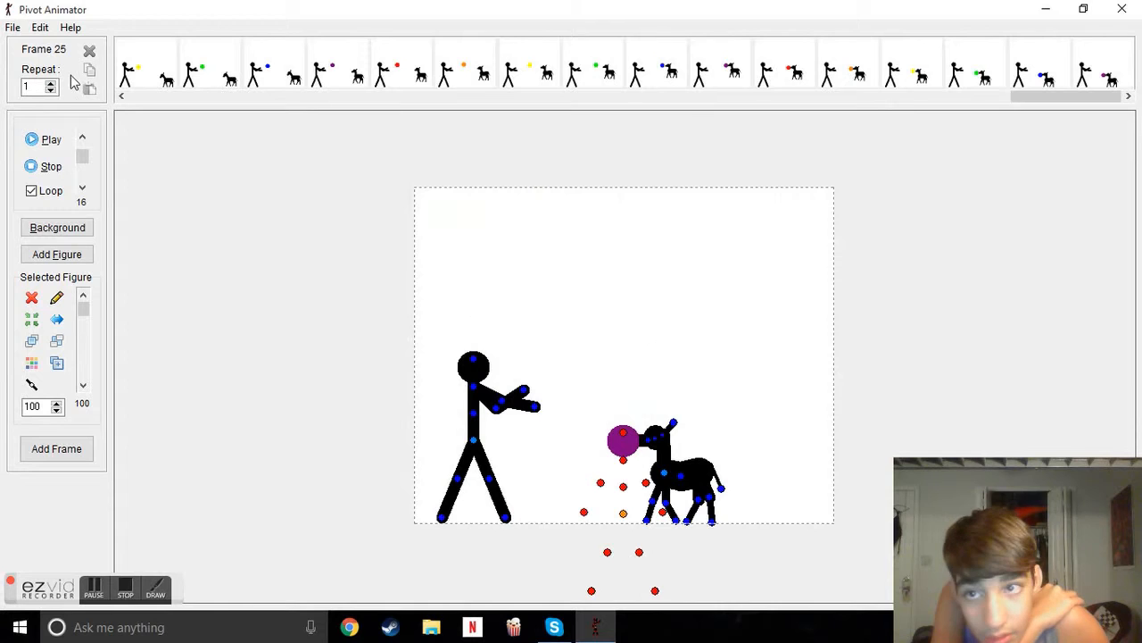
# Add one more frame with the unchanged final pose at the end of the animation and play it through.
pyautogui.click(13, 28)
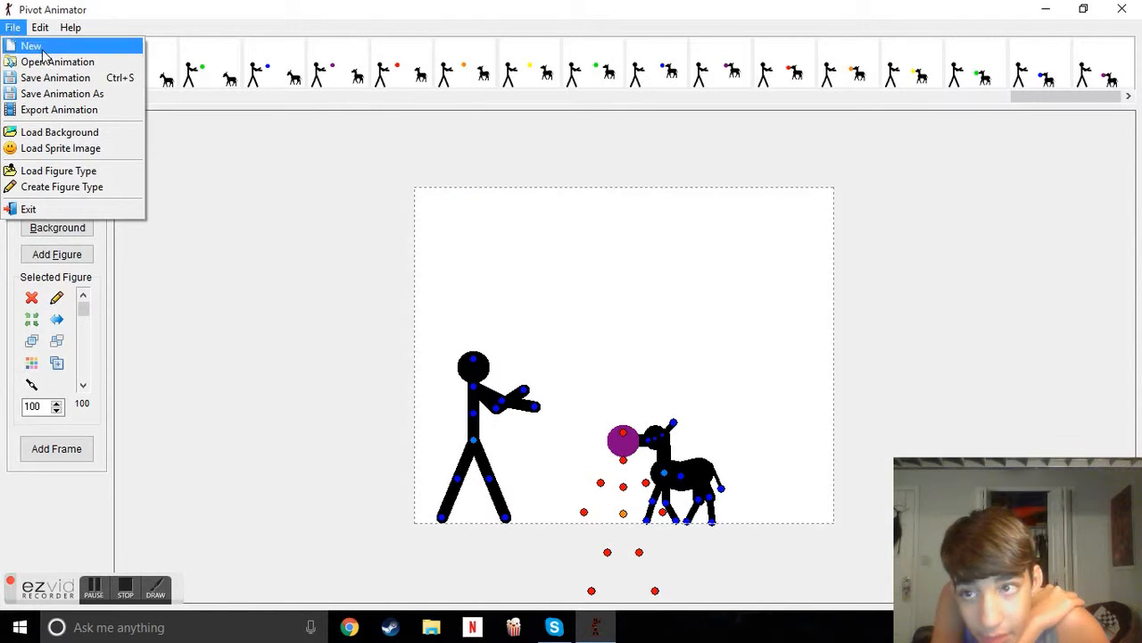
pyautogui.click(198, 177)
pyautogui.click(25, 449)
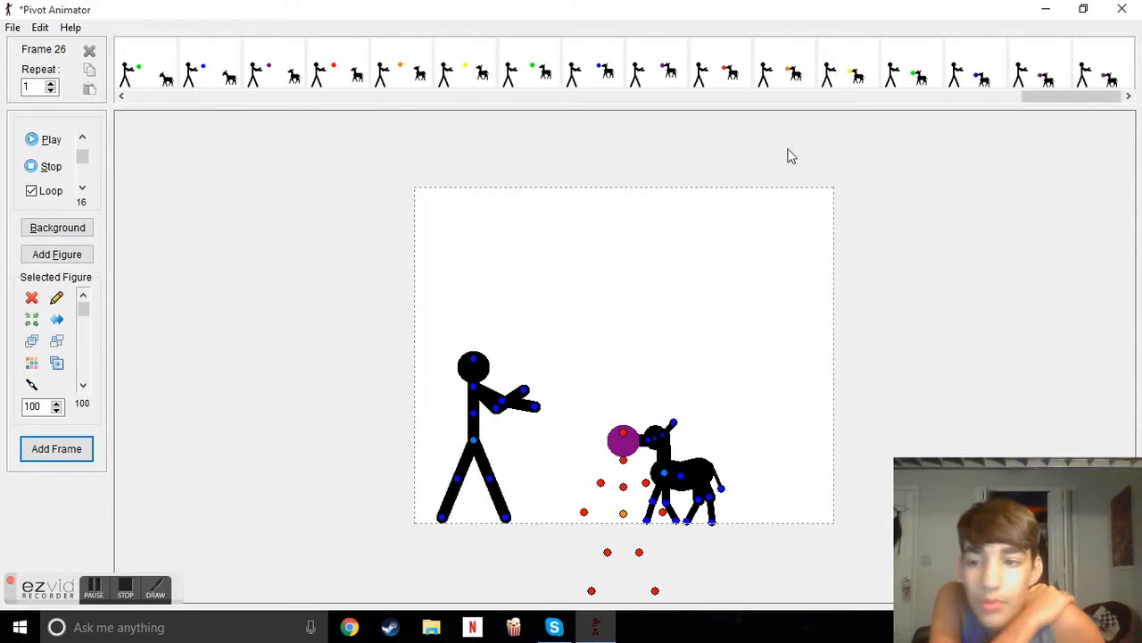
pyautogui.click(47, 145)
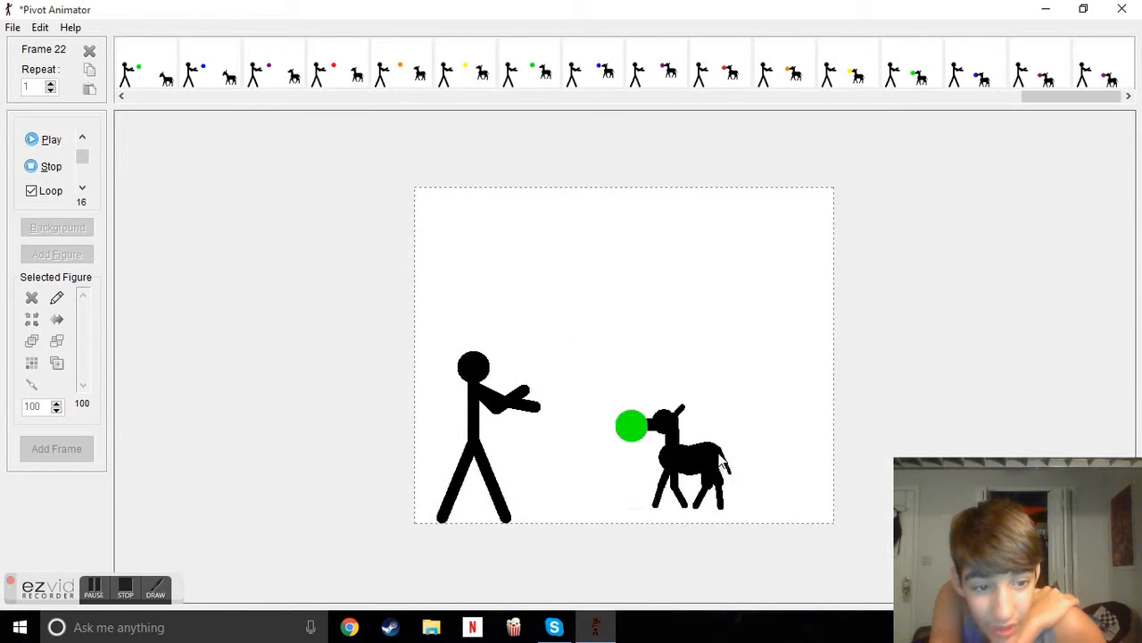
pyautogui.click(32, 167)
# Examine the throw from frame 1, comparing the held ball in frame 6 with the separate red ball in frame 7.
pyautogui.click(146, 98)
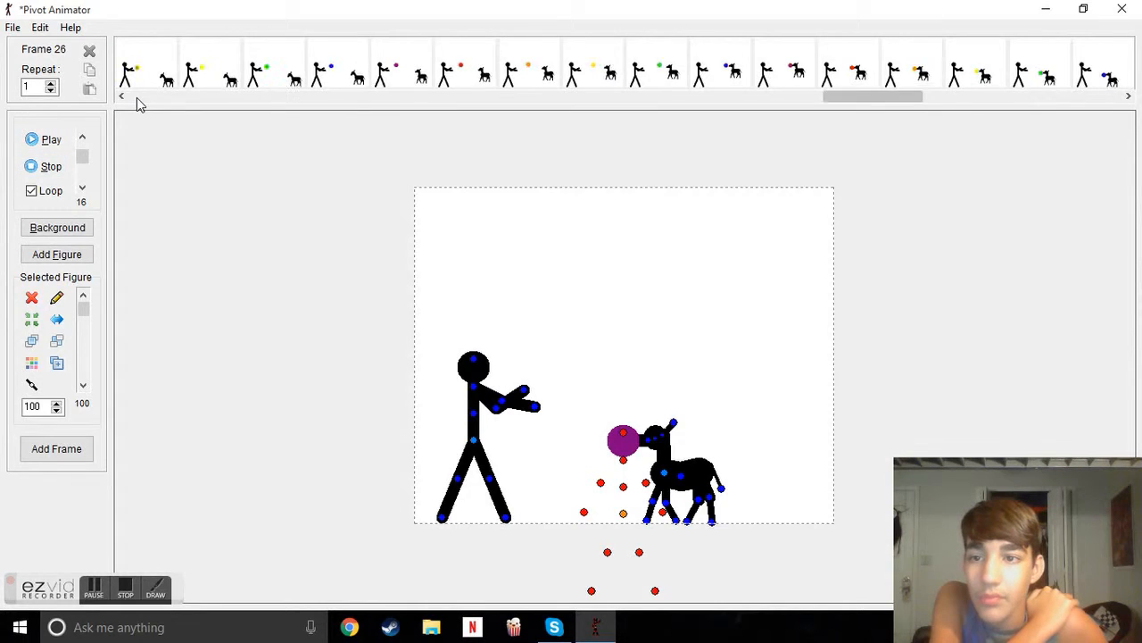
pyautogui.click(136, 75)
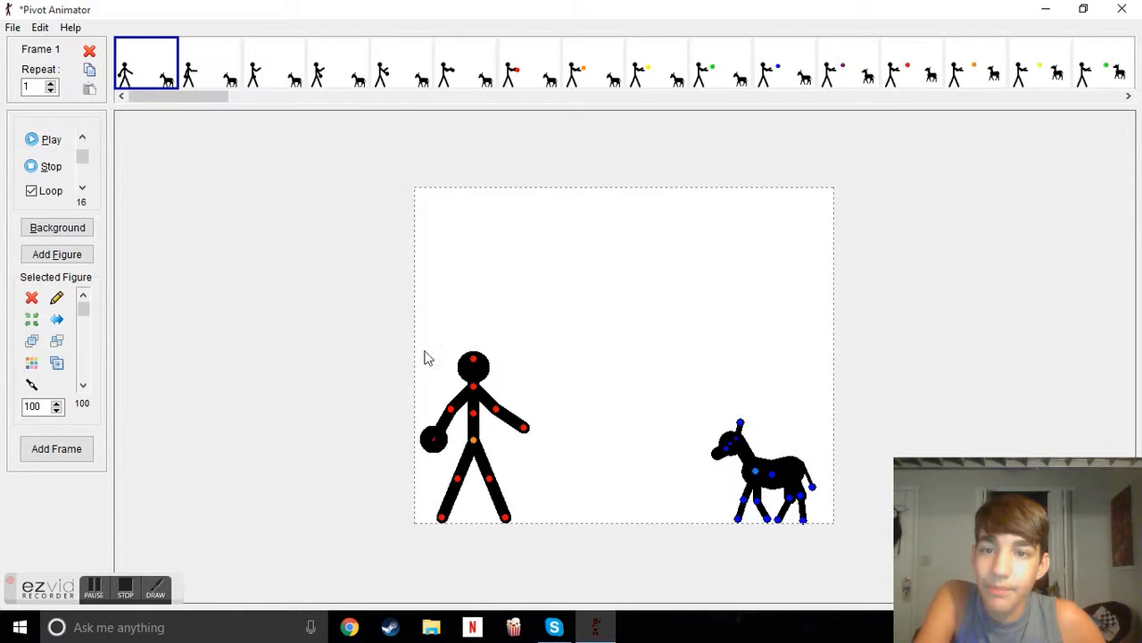
pyautogui.click(509, 74)
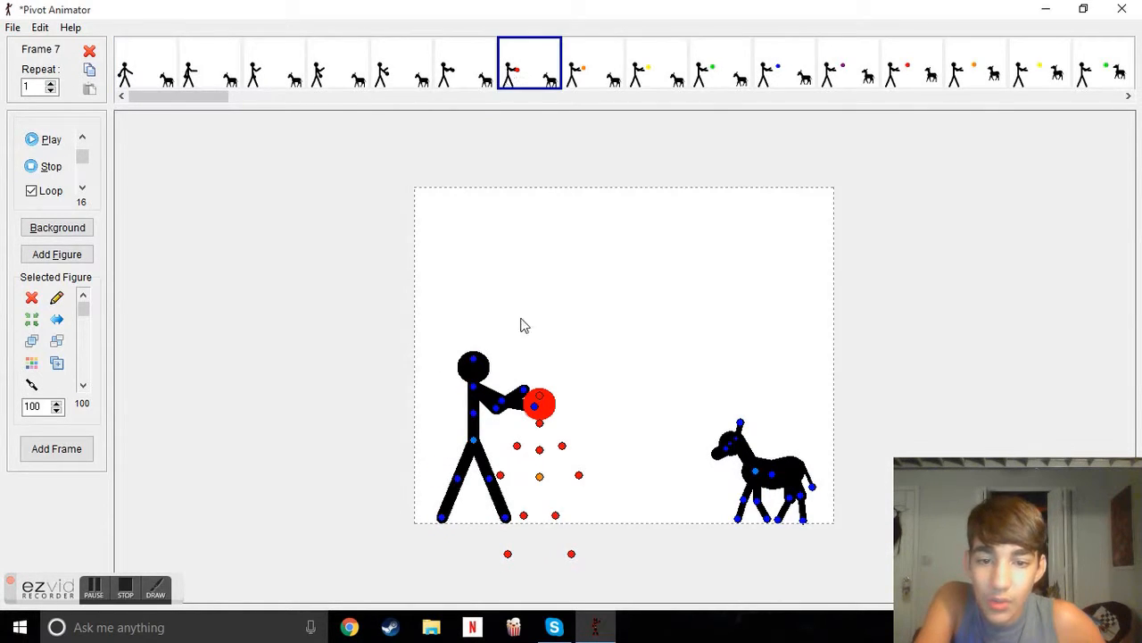
pyautogui.click(463, 79)
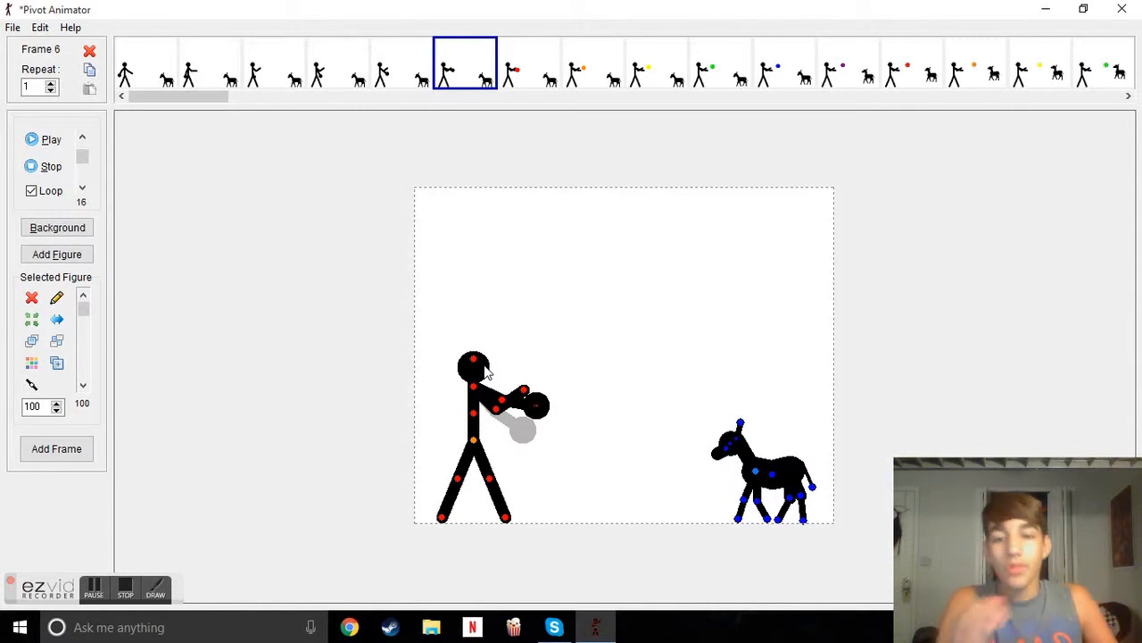
pyautogui.click(533, 56)
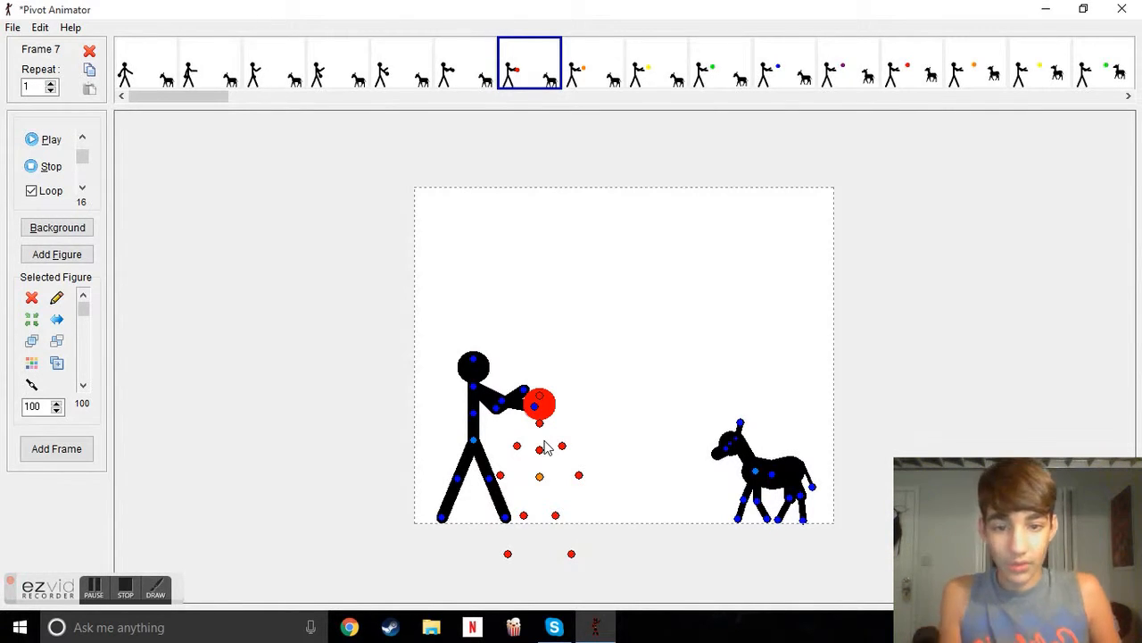
# Go through frames 8 to 16 to examine the ball's flight, its color changes and the dog's jump.
pyautogui.click(600, 63)
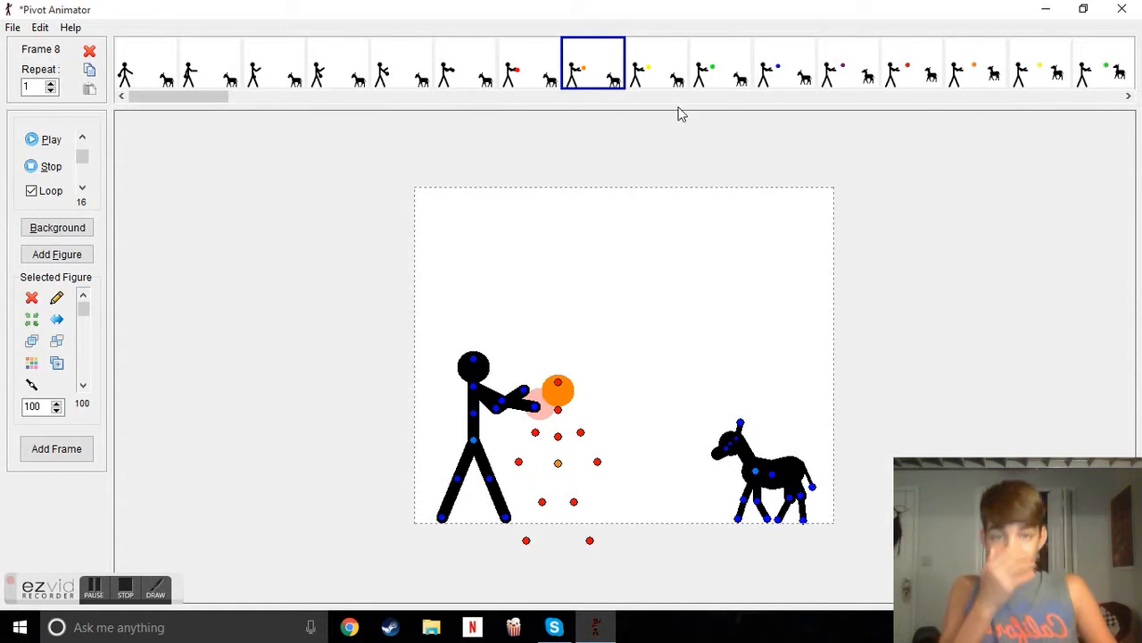
pyautogui.click(665, 78)
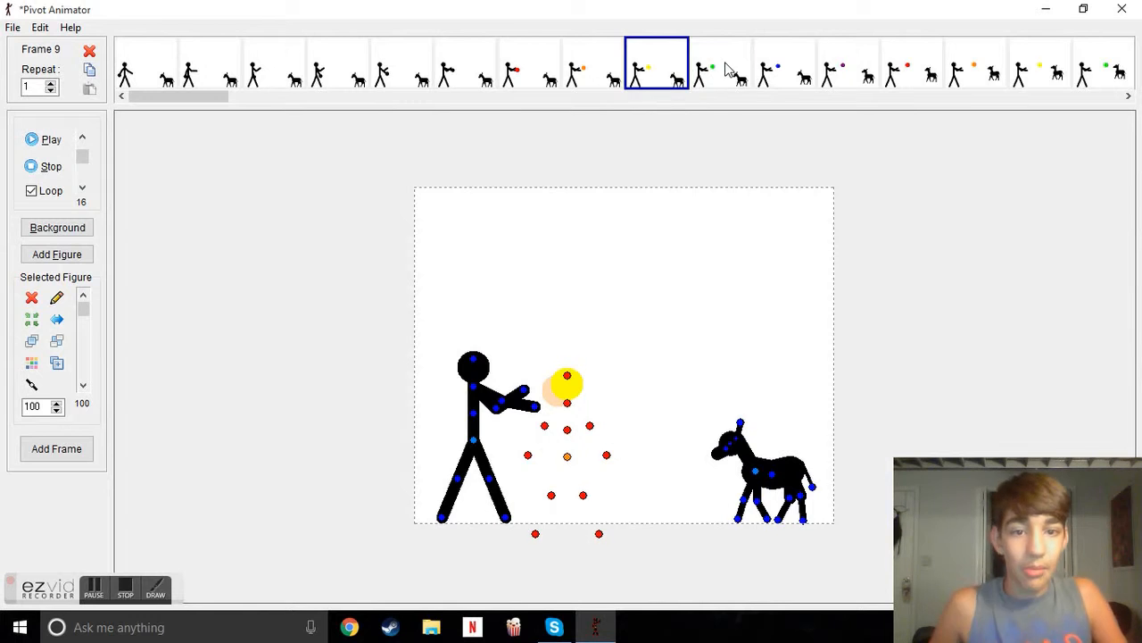
pyautogui.click(727, 70)
pyautogui.click(796, 76)
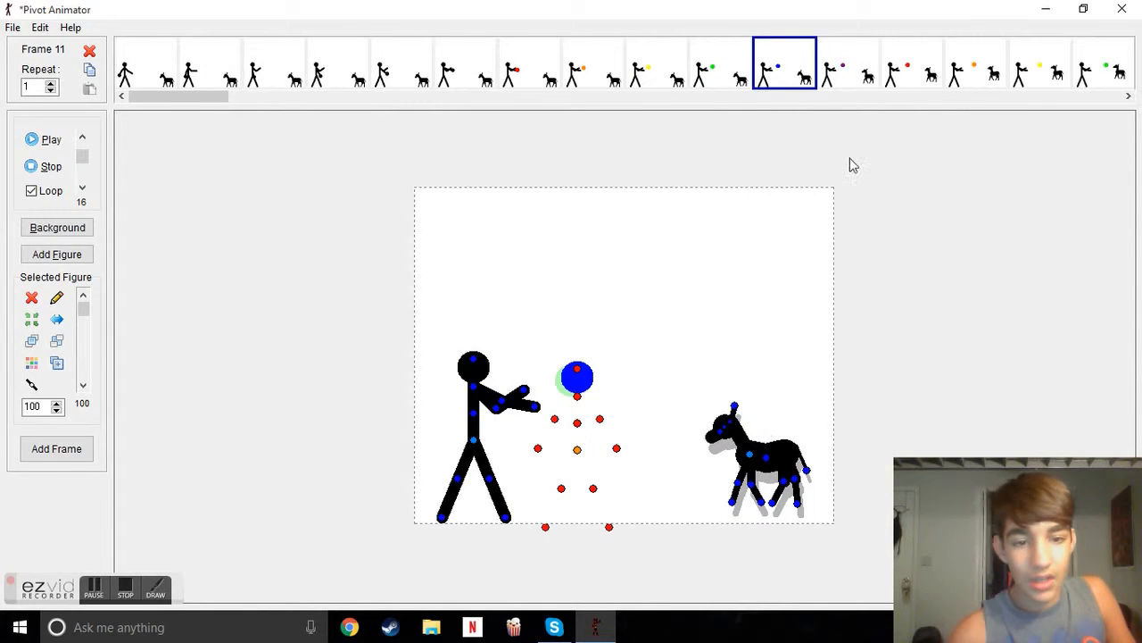
pyautogui.click(863, 87)
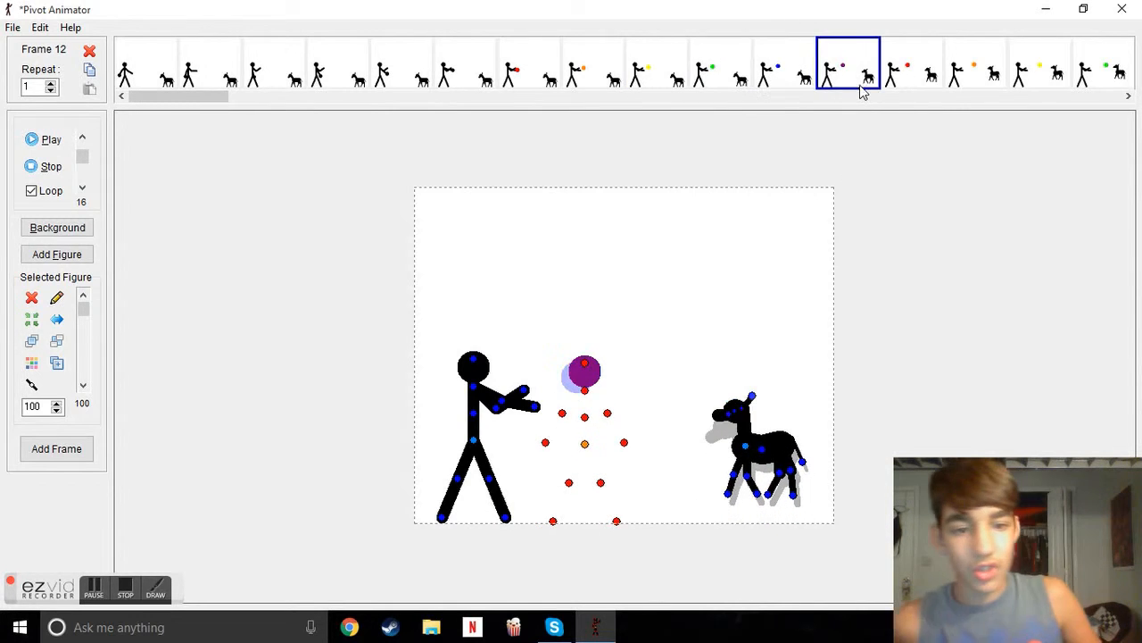
pyautogui.click(920, 78)
pyautogui.click(988, 61)
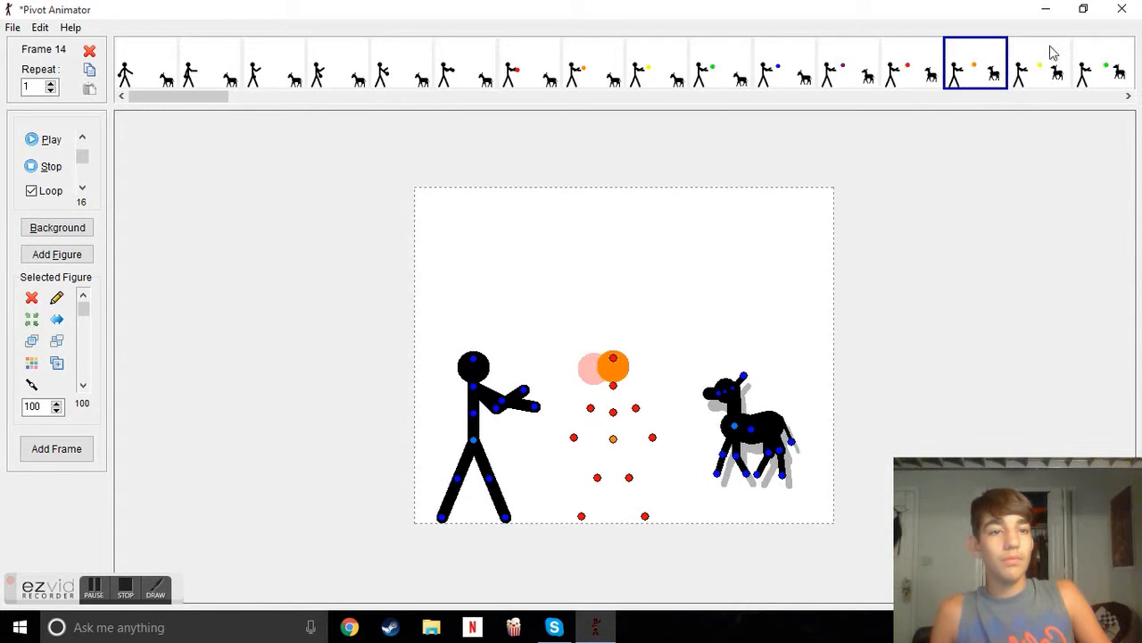
pyautogui.click(1100, 75)
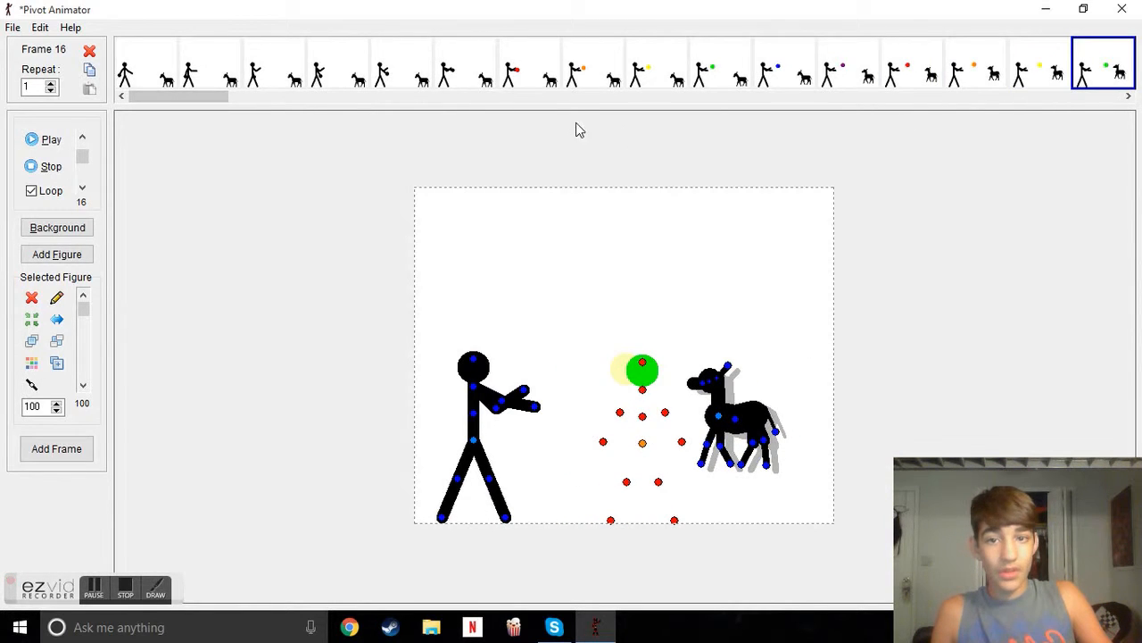
# Go through frames 17 to 24 to examine how the dog catches the ball and lands with it.
pyautogui.click(564, 99)
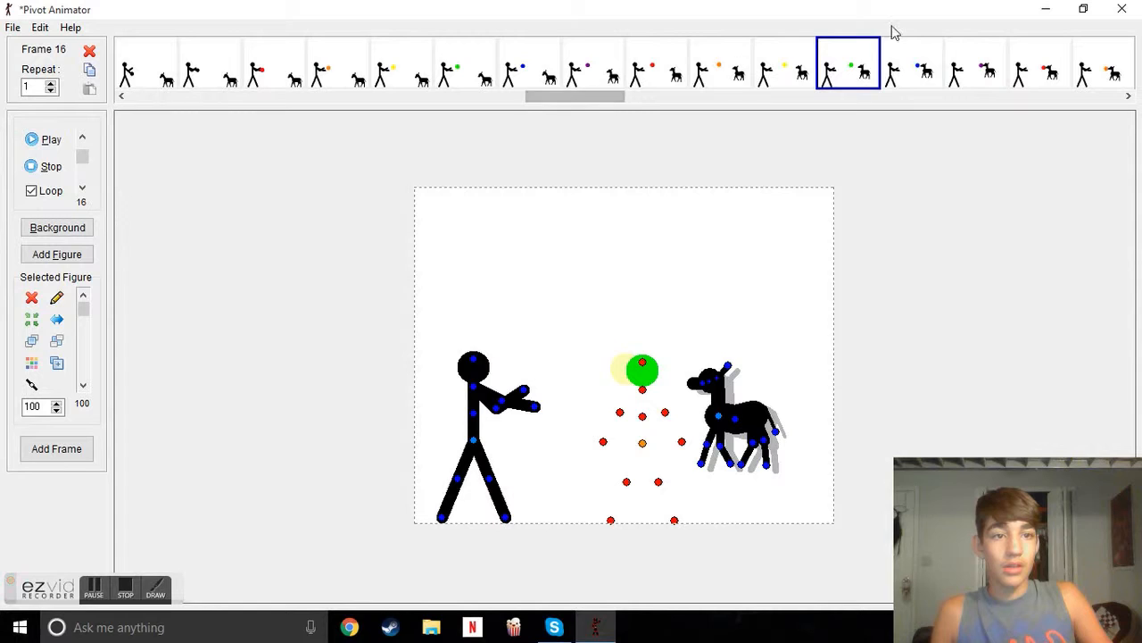
pyautogui.click(926, 75)
pyautogui.click(1002, 63)
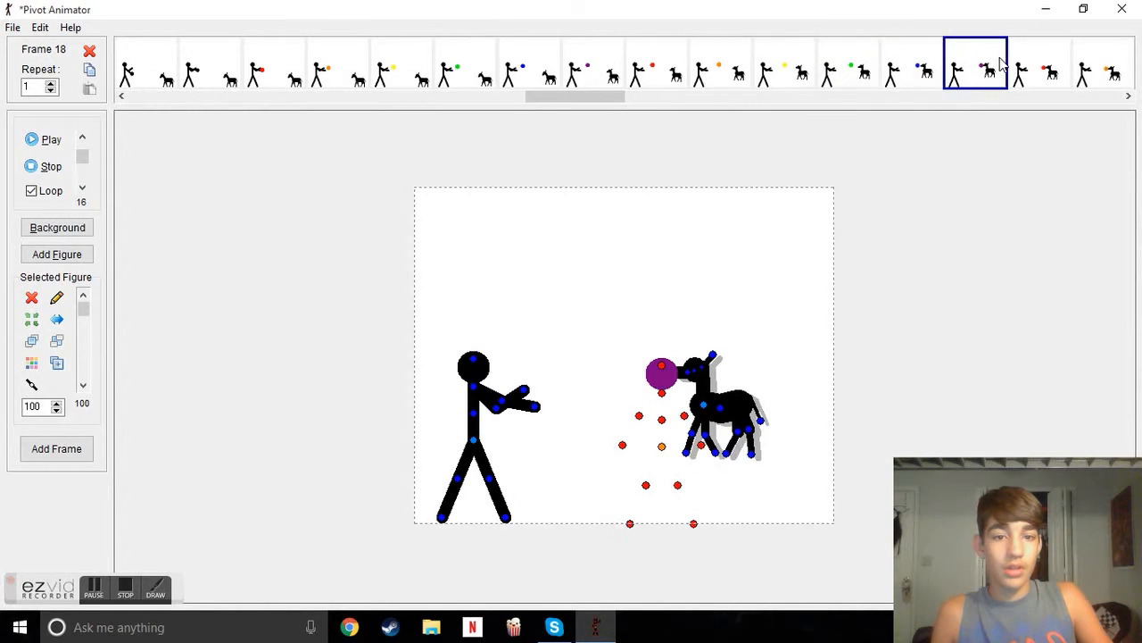
pyautogui.click(1059, 71)
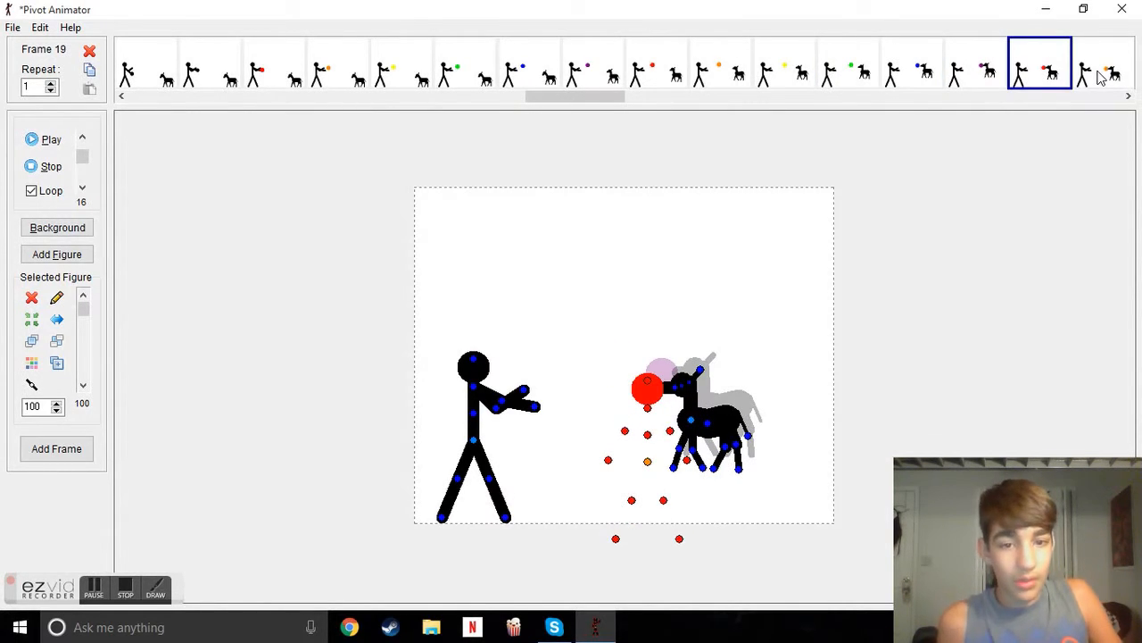
pyautogui.click(1101, 76)
pyautogui.click(1128, 96)
pyautogui.click(1128, 96)
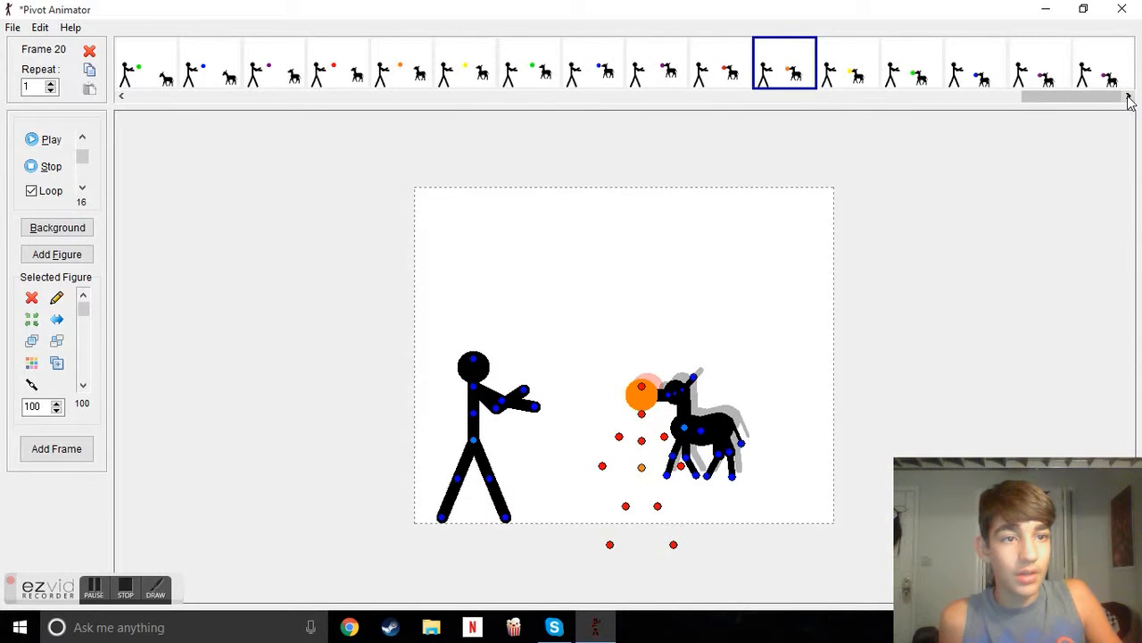
pyautogui.click(852, 71)
pyautogui.click(924, 68)
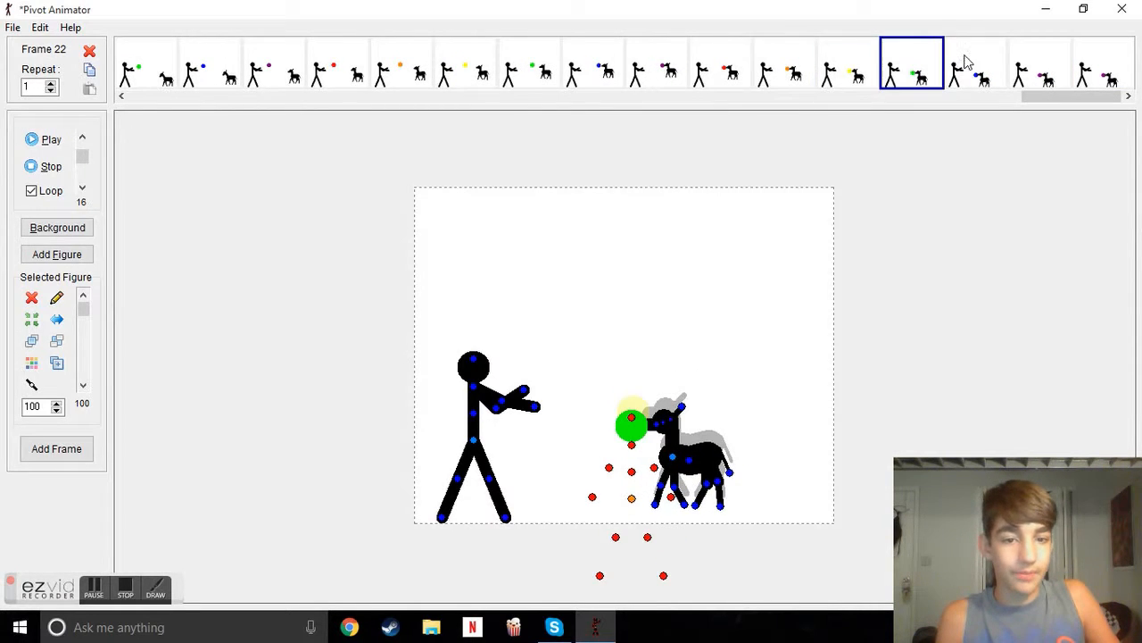
pyautogui.click(979, 60)
pyautogui.click(1054, 64)
# Delete the duplicate frame 25 at the end of the animation.
pyautogui.click(1105, 67)
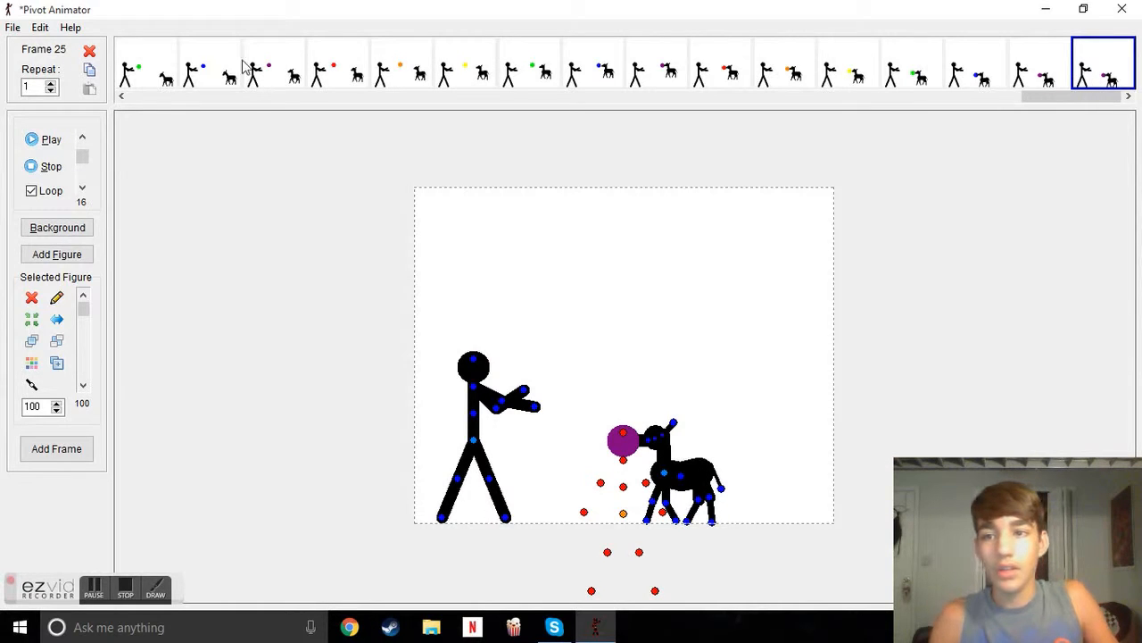
pyautogui.click(89, 51)
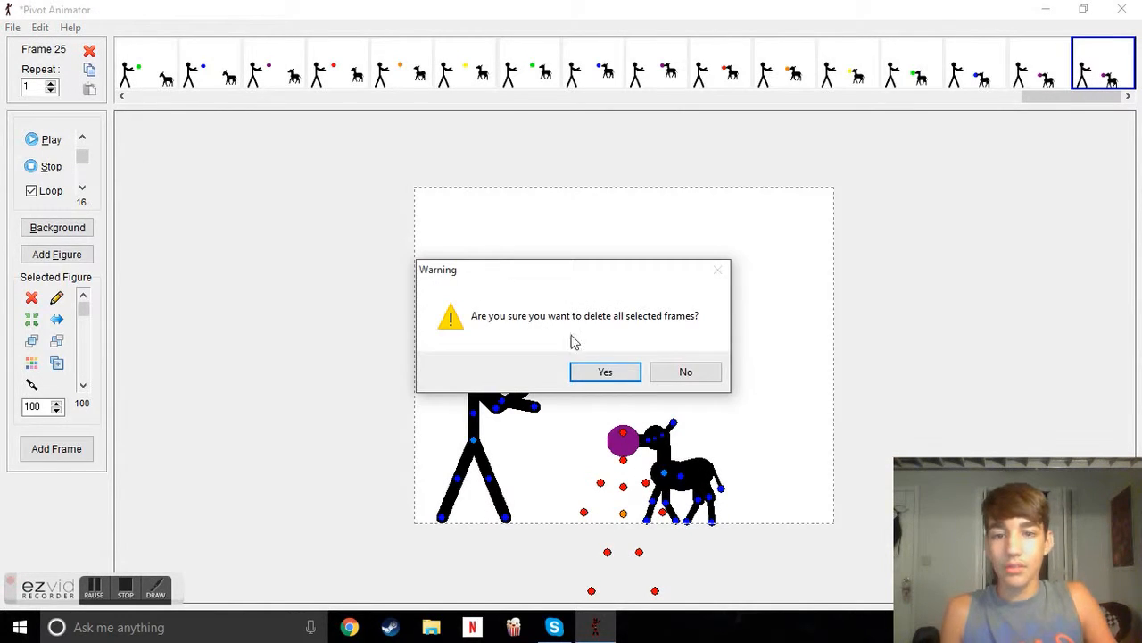
pyautogui.click(607, 373)
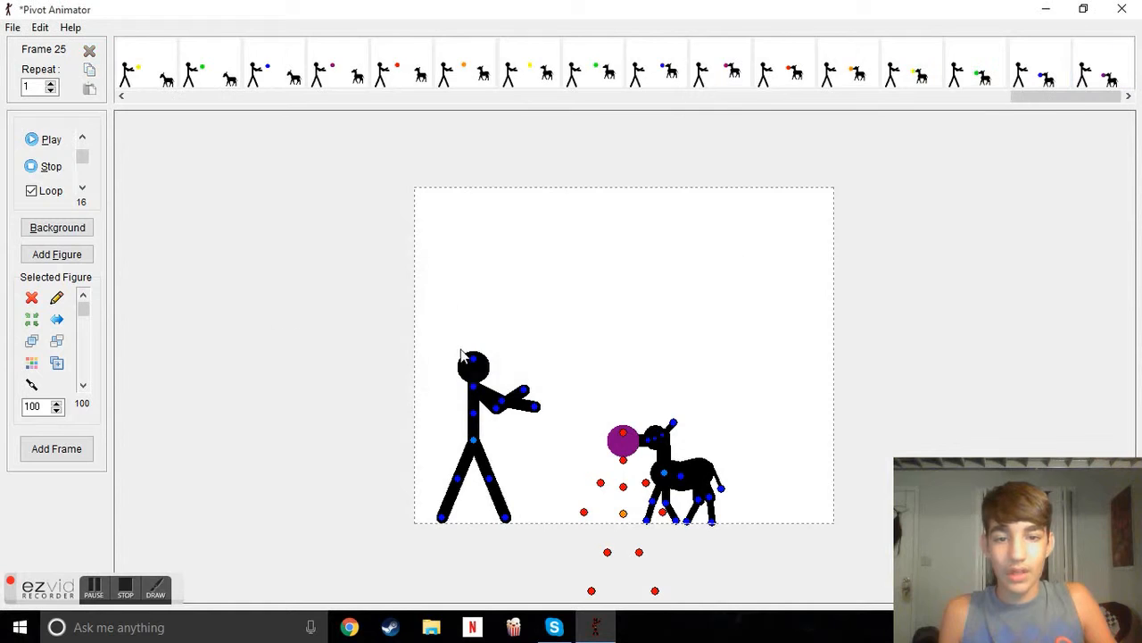
# Replay the animation and compare how the ball is drawn in frames 6 and 7.
pyautogui.click(40, 141)
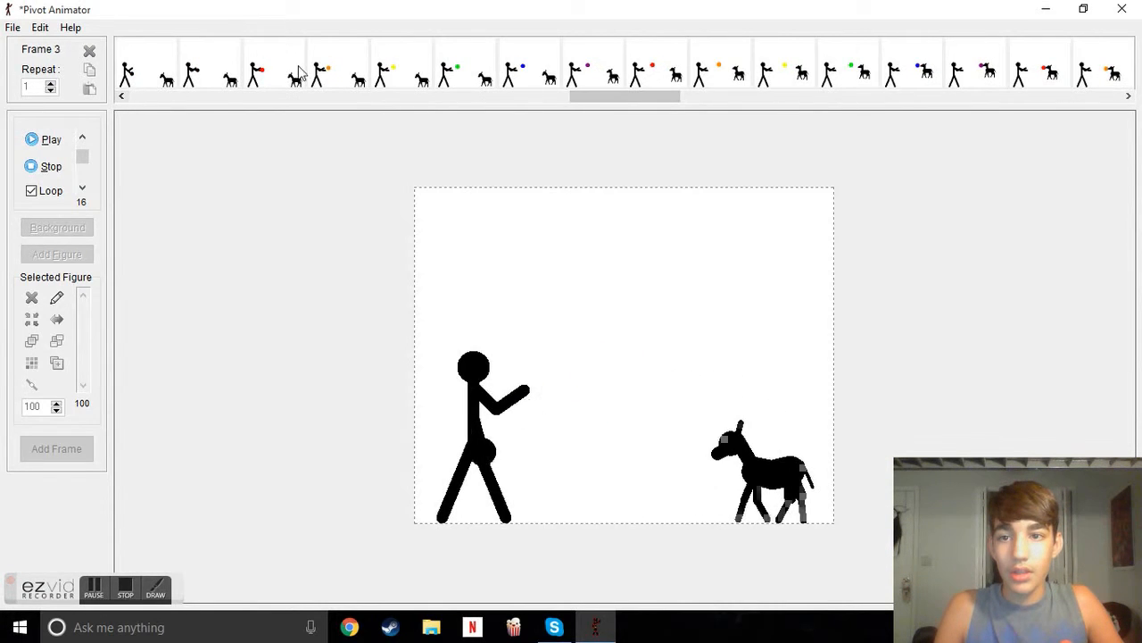
pyautogui.click(234, 71)
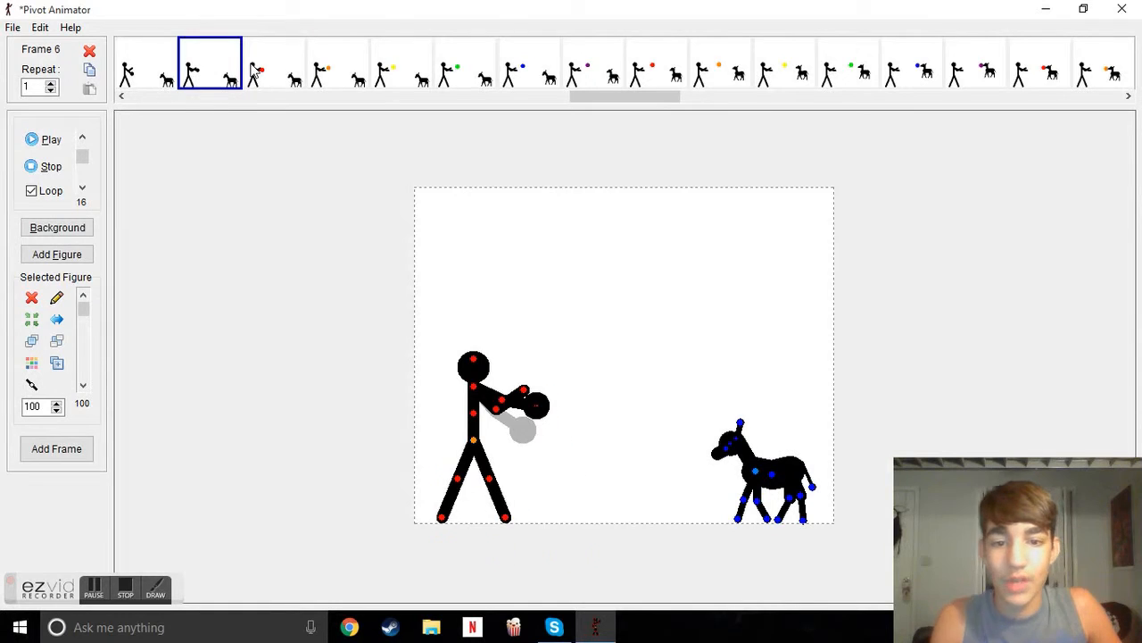
pyautogui.click(254, 73)
pyautogui.click(223, 75)
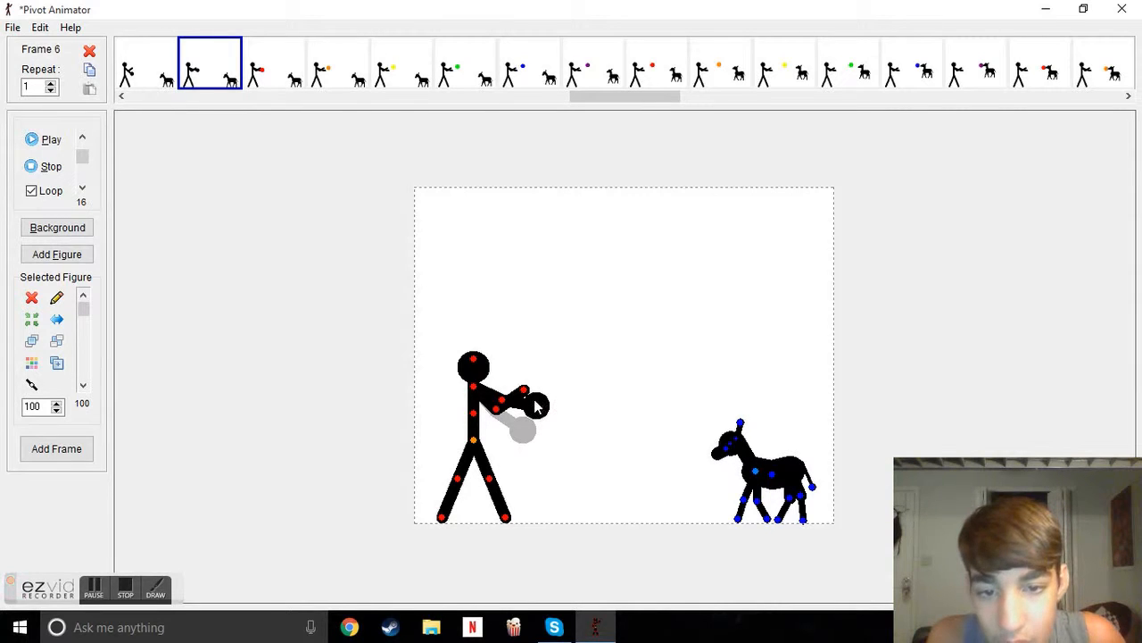
pyautogui.click(270, 79)
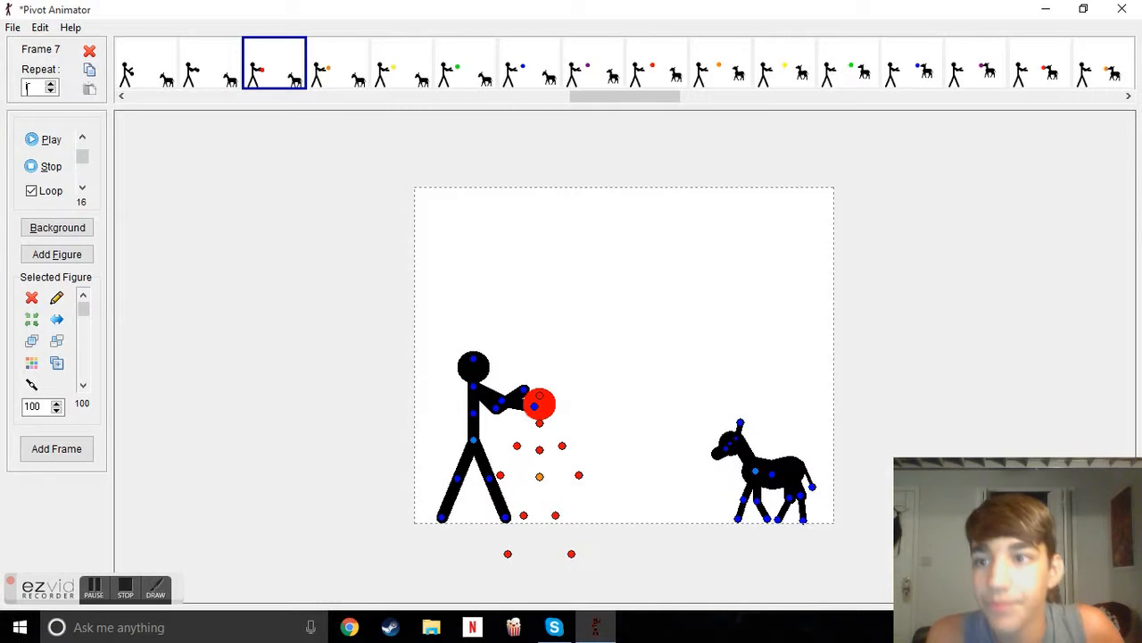
# Open the Vanishing Man.piv animation, saving the current project.
pyautogui.click(13, 28)
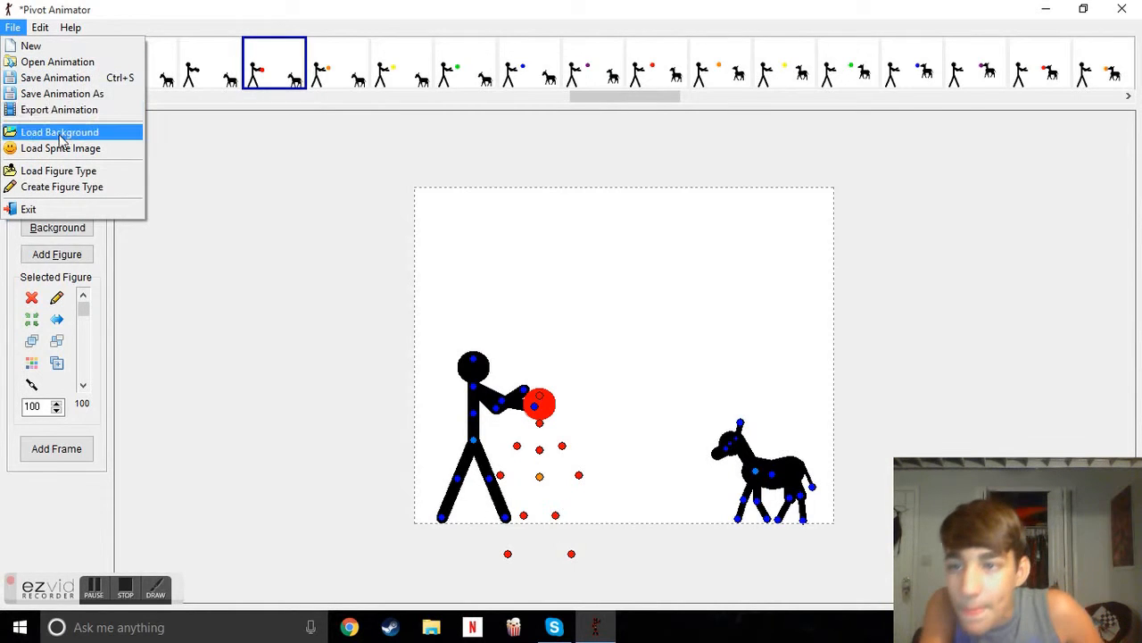
pyautogui.click(57, 61)
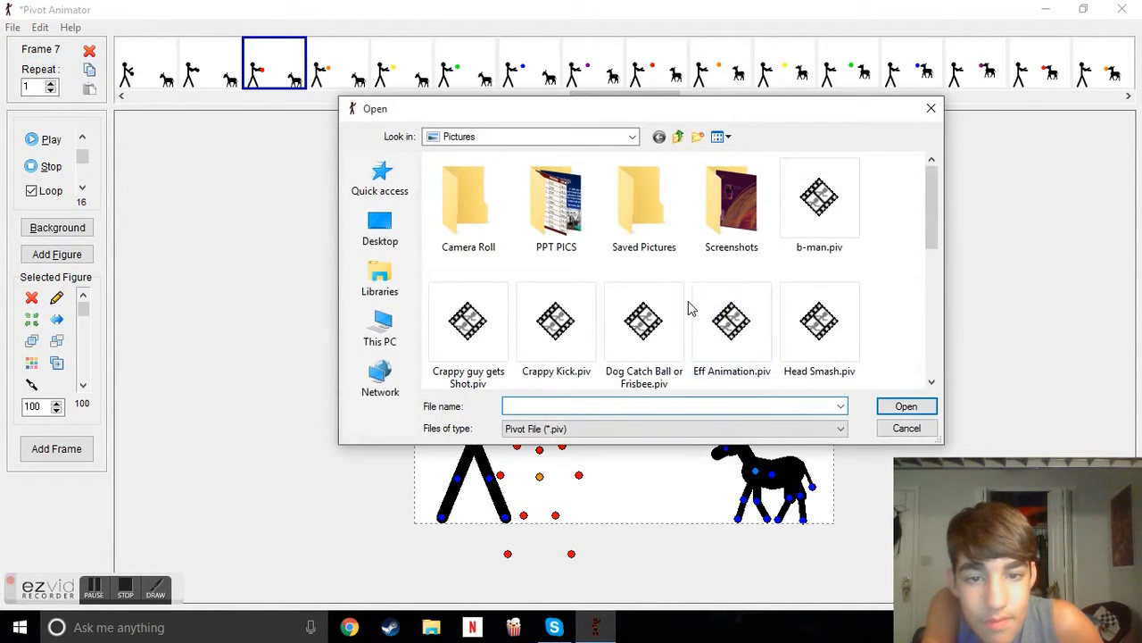
pyautogui.scroll(-2, 685, 308)
pyautogui.scroll(-1, 658, 320)
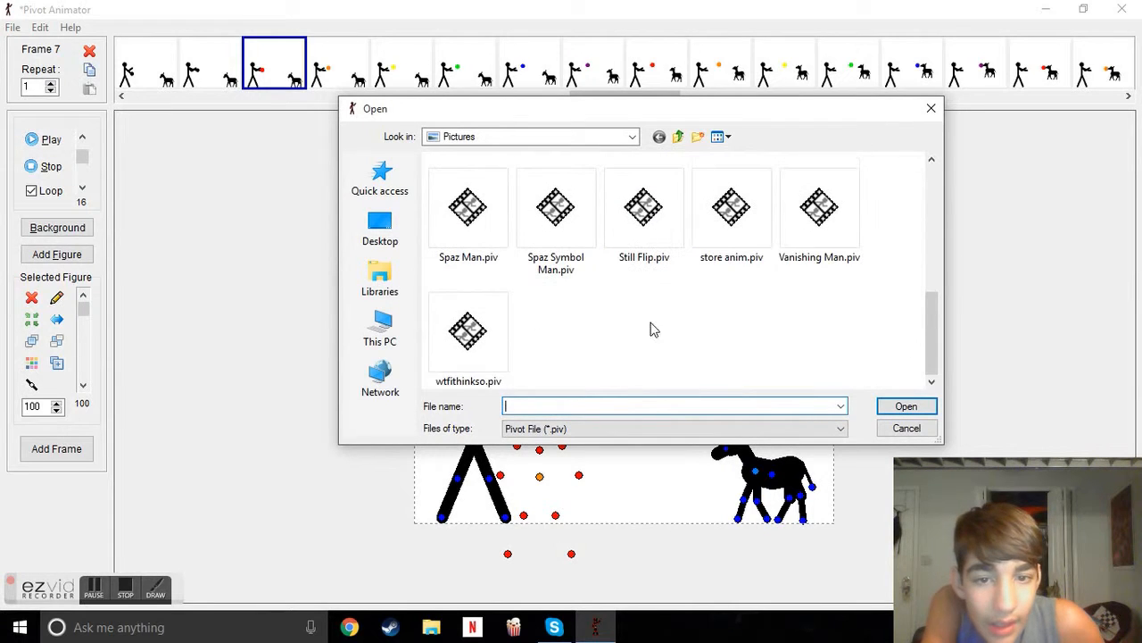
pyautogui.doubleClick(806, 246)
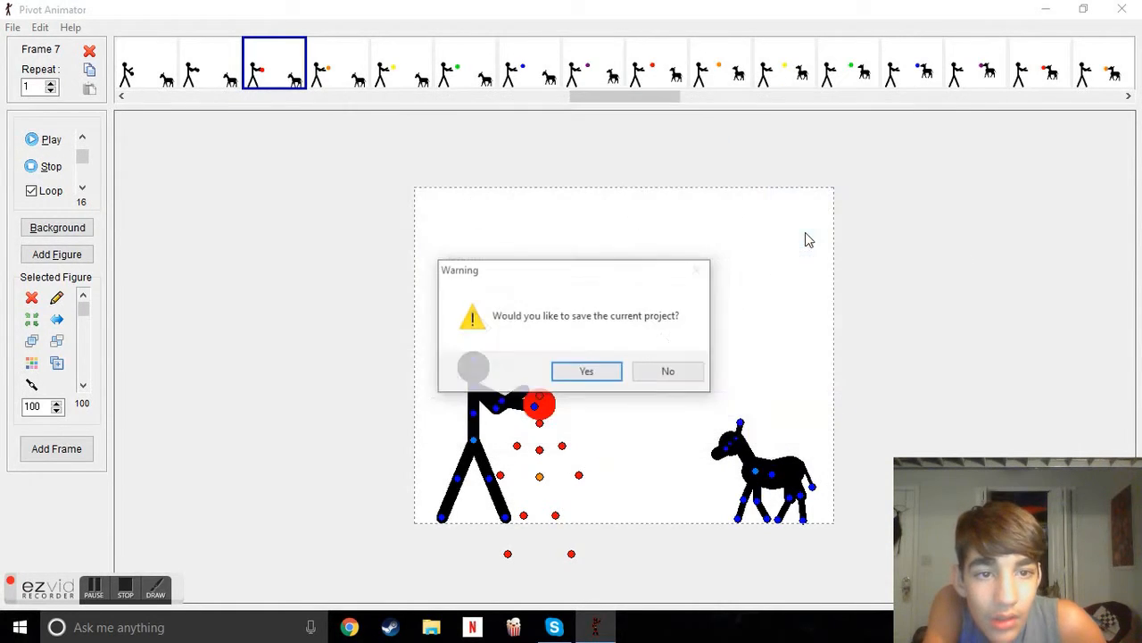
pyautogui.click(599, 381)
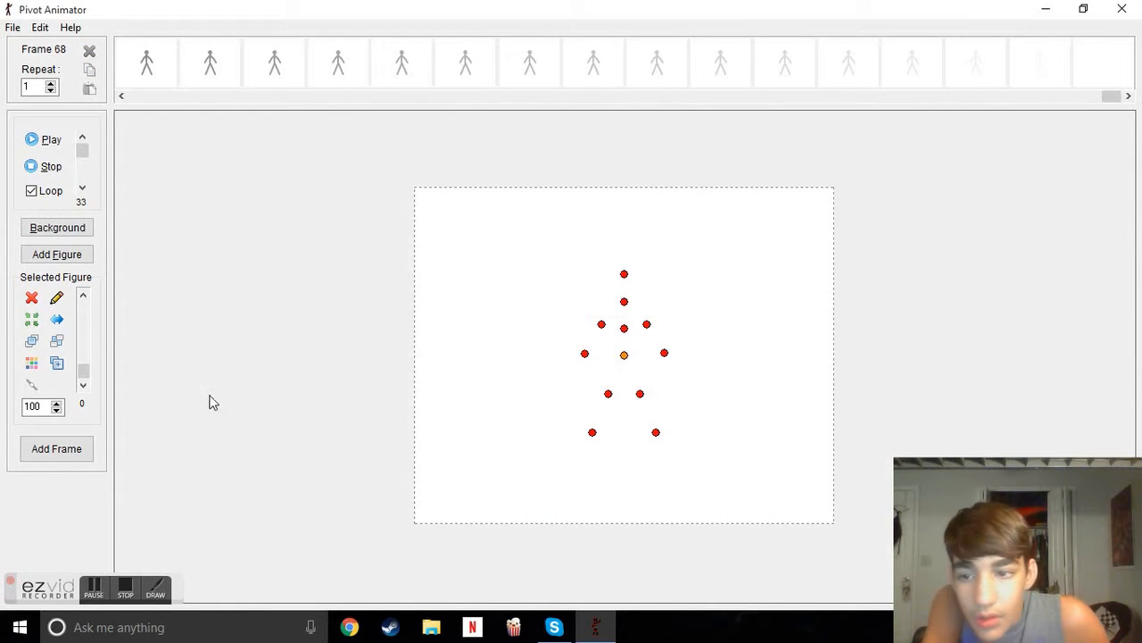
# Play and stop the Vanishing Man animation, then go back to the beginning of its timeline.
pyautogui.click(45, 143)
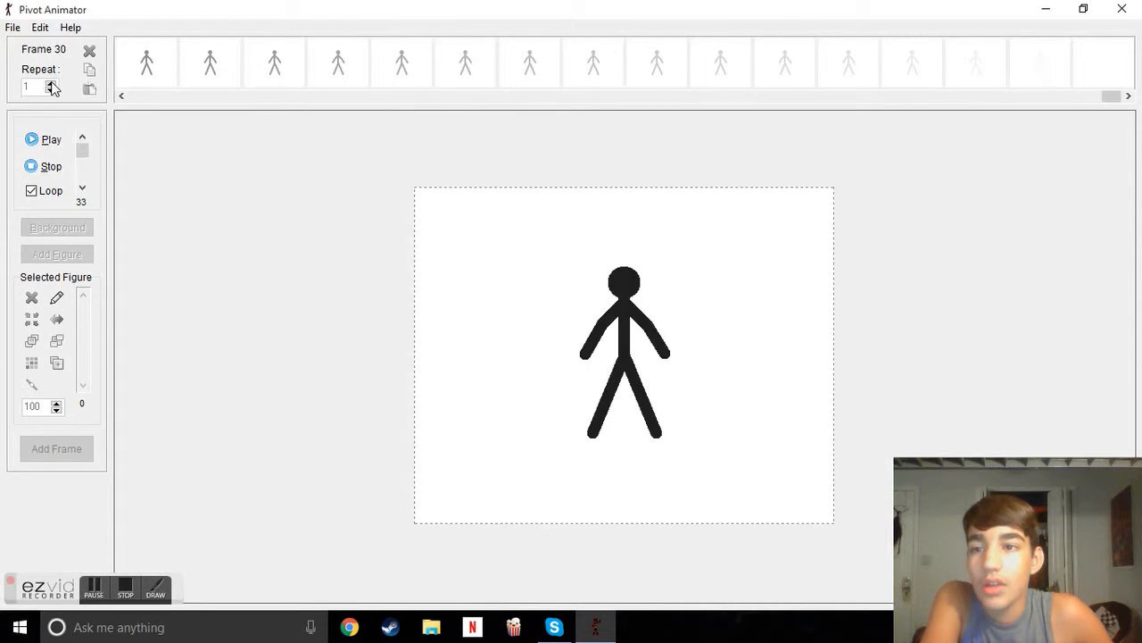
pyautogui.click(35, 168)
pyautogui.click(146, 94)
pyautogui.click(146, 95)
pyautogui.click(147, 97)
pyautogui.click(146, 97)
pyautogui.click(146, 97)
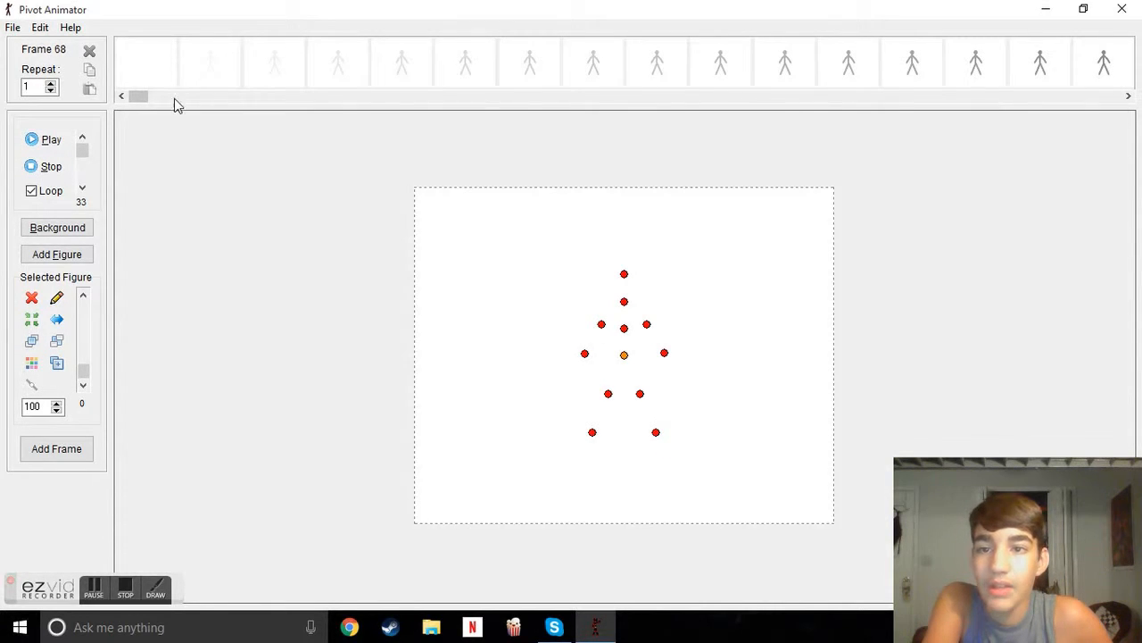
# Compare the figure's opacity across frames 36 to 40 of the Vanishing Man animation.
pyautogui.moveTo(141, 98); pyautogui.dragTo(691, 94)
pyautogui.click(659, 67)
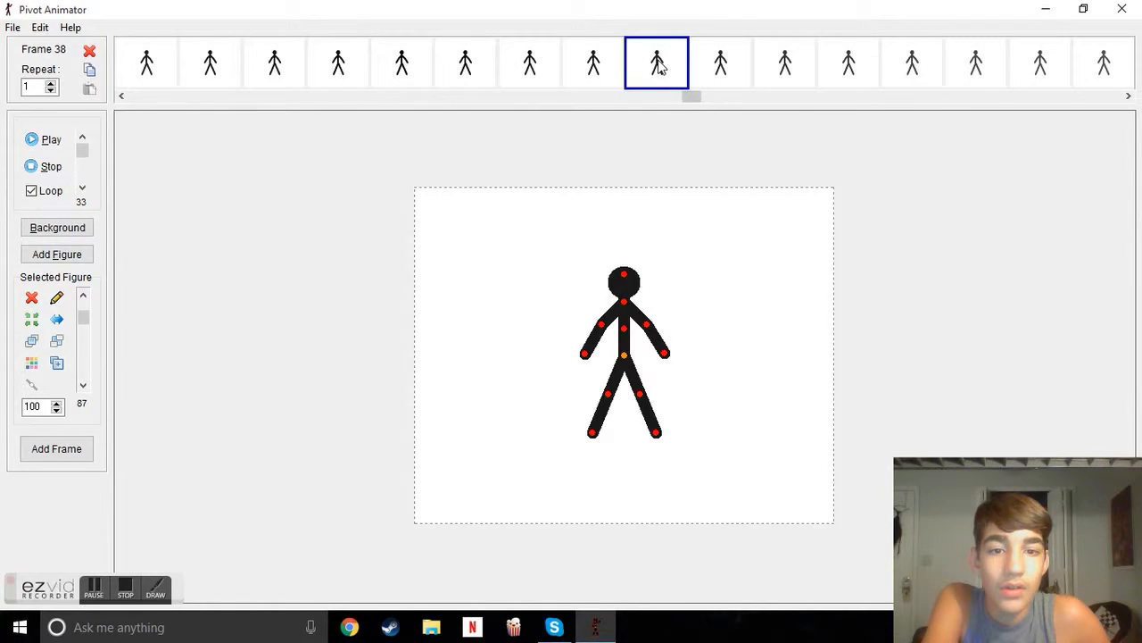
pyautogui.click(723, 60)
pyautogui.click(808, 58)
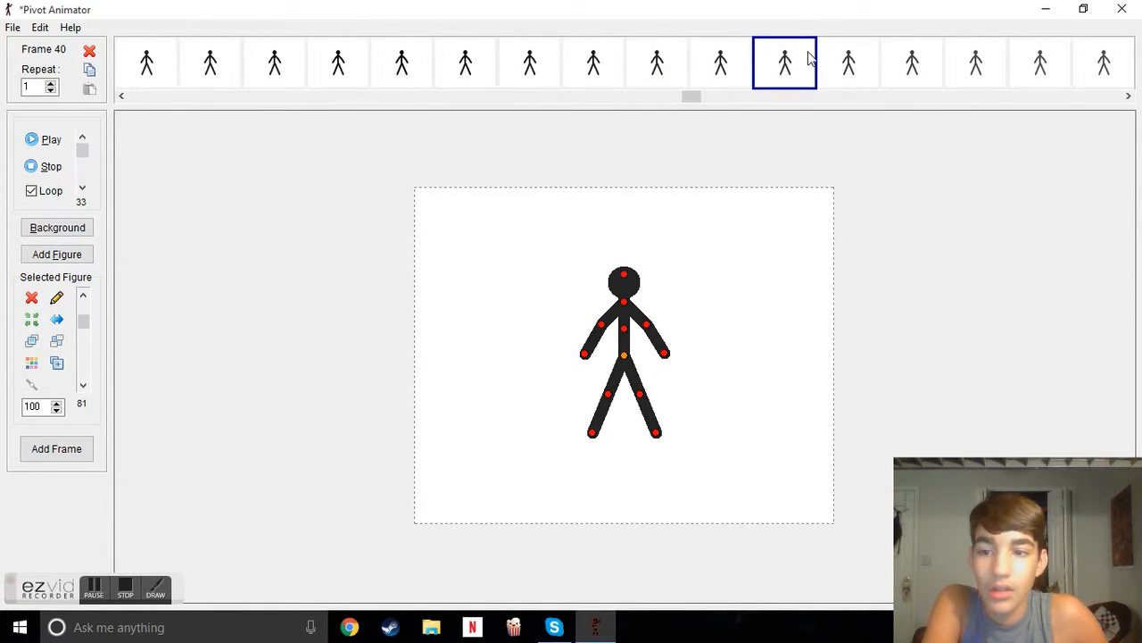
pyautogui.click(662, 60)
pyautogui.click(596, 63)
pyautogui.click(552, 64)
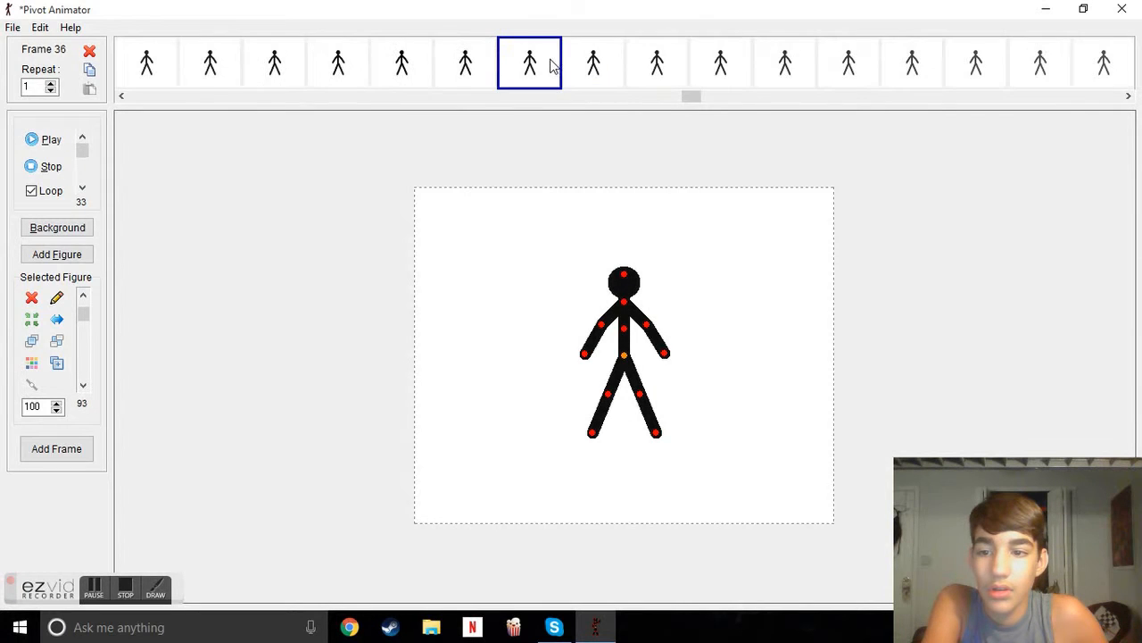
# Step back to frame 33 and forward again to frame 36 to examine how the figure's opacity changes.
pyautogui.click(460, 62)
pyautogui.click(399, 67)
pyautogui.click(339, 71)
pyautogui.click(402, 73)
pyautogui.click(348, 83)
pyautogui.click(410, 80)
pyautogui.click(486, 76)
pyautogui.click(535, 69)
# Replay the Vanishing Man animation from the end of the timeline and inspect the figure in frame 34.
pyautogui.moveTo(688, 96); pyautogui.dragTo(1127, 80)
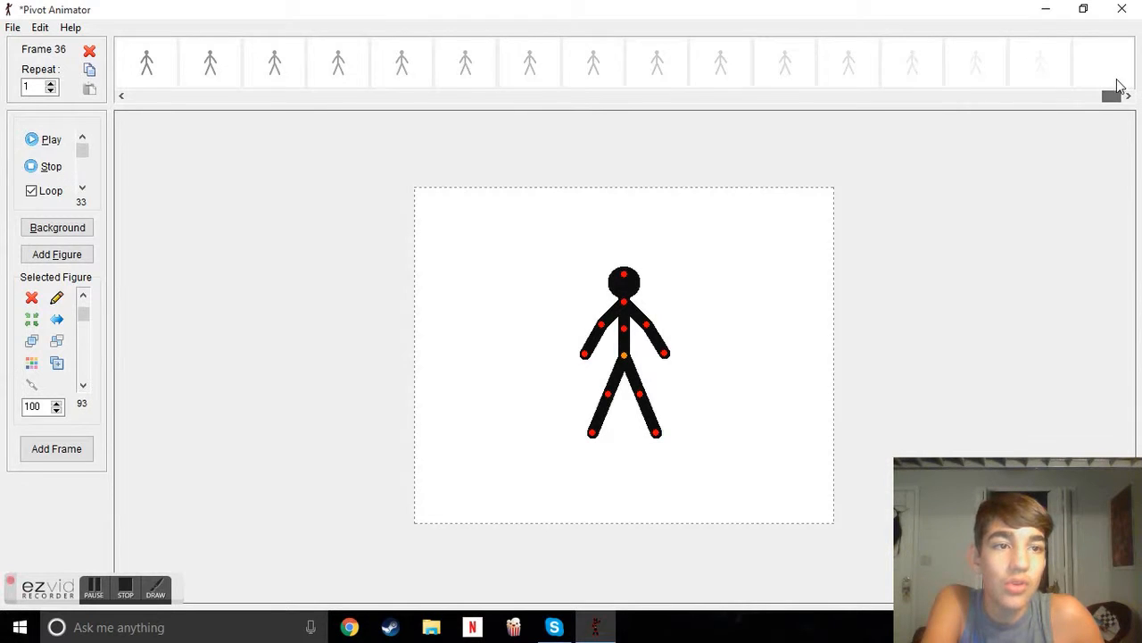
pyautogui.click(40, 142)
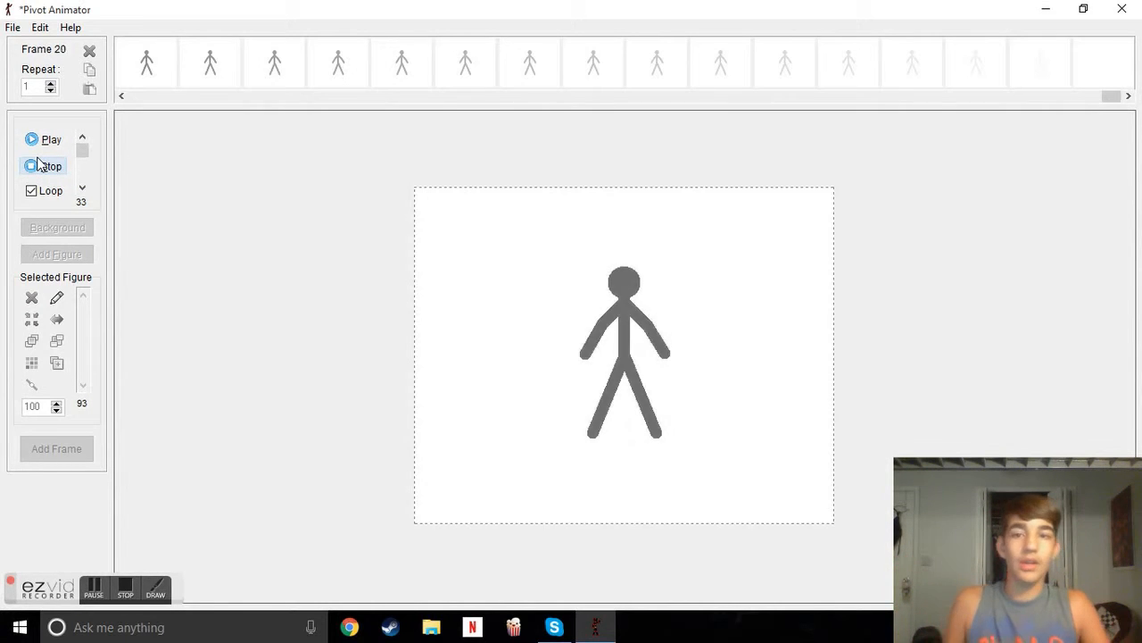
pyautogui.click(124, 96)
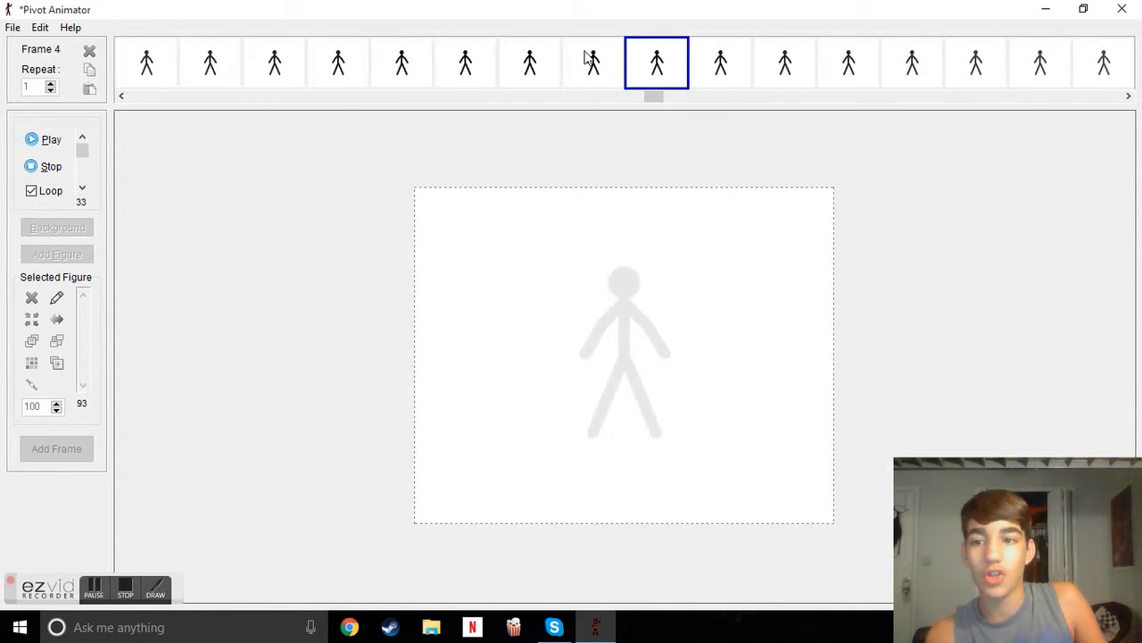
pyautogui.click(546, 70)
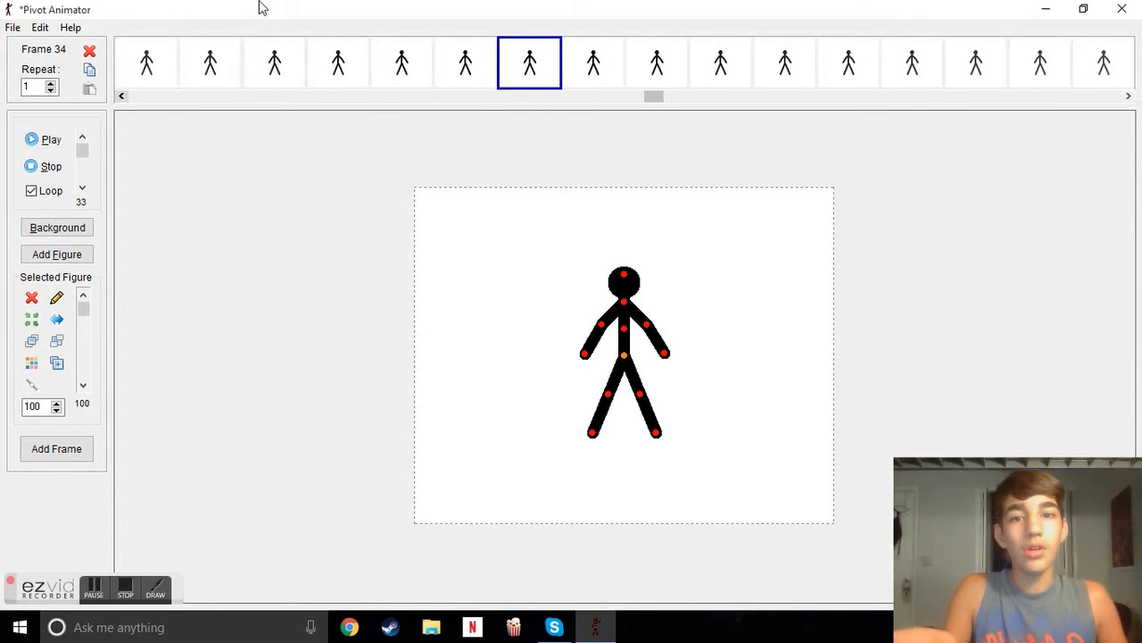
# View the last frame of the animation, frame 67, and replay the whole vanishing sequence.
pyautogui.moveTo(656, 100); pyautogui.dragTo(1134, 99)
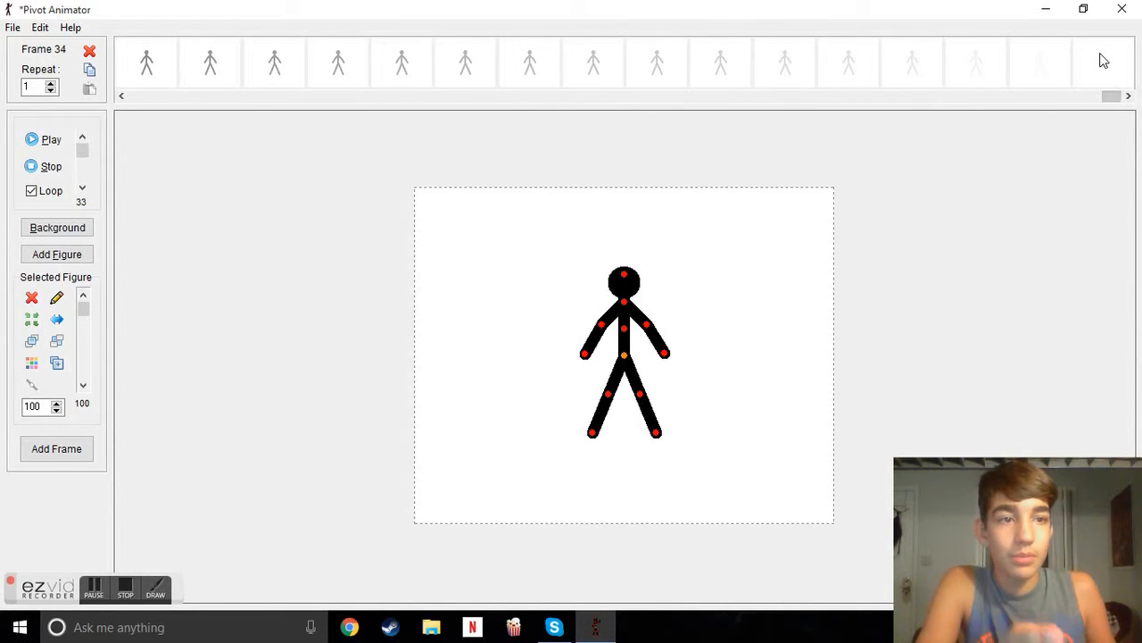
pyautogui.click(1103, 56)
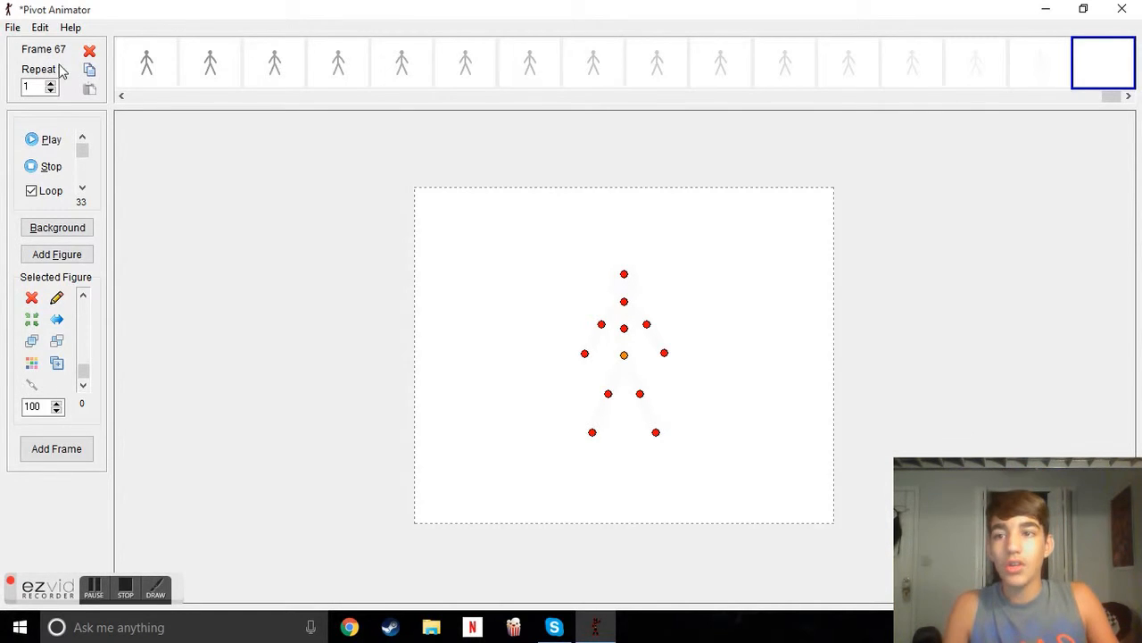
pyautogui.click(47, 146)
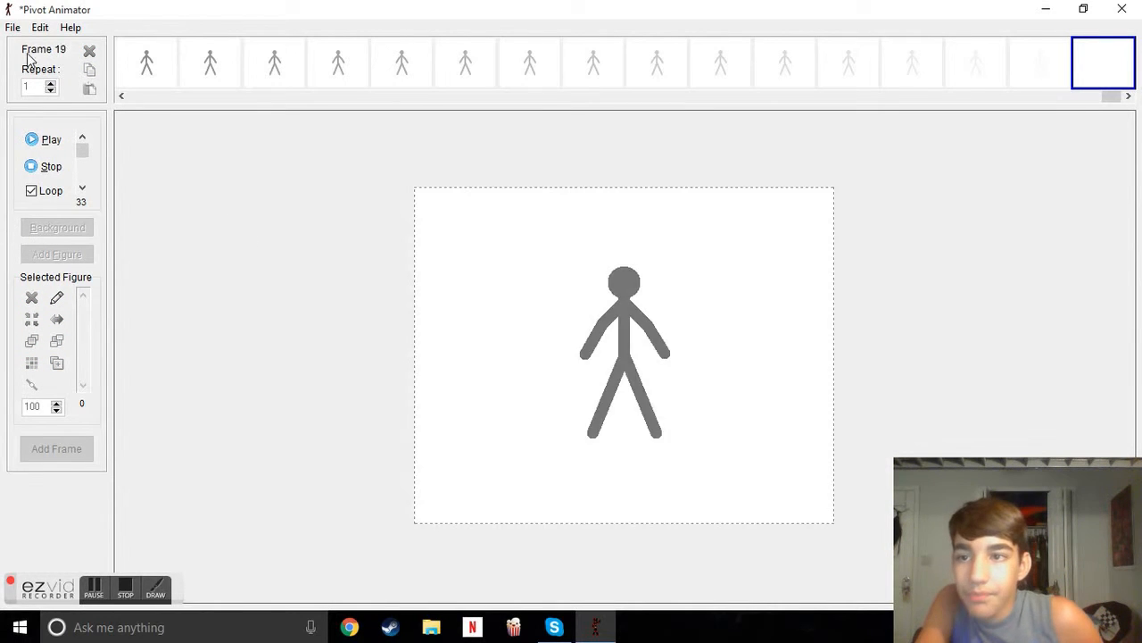
# Open the Jumping Jack.piv animation, saving the current project, and play it.
pyautogui.click(12, 28)
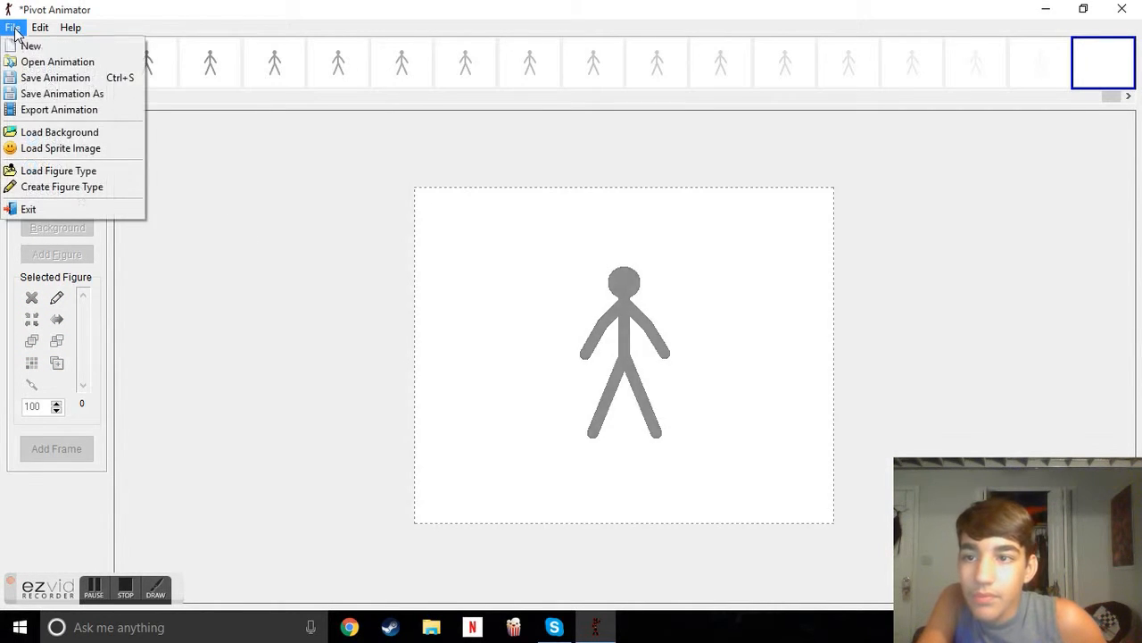
pyautogui.click(54, 62)
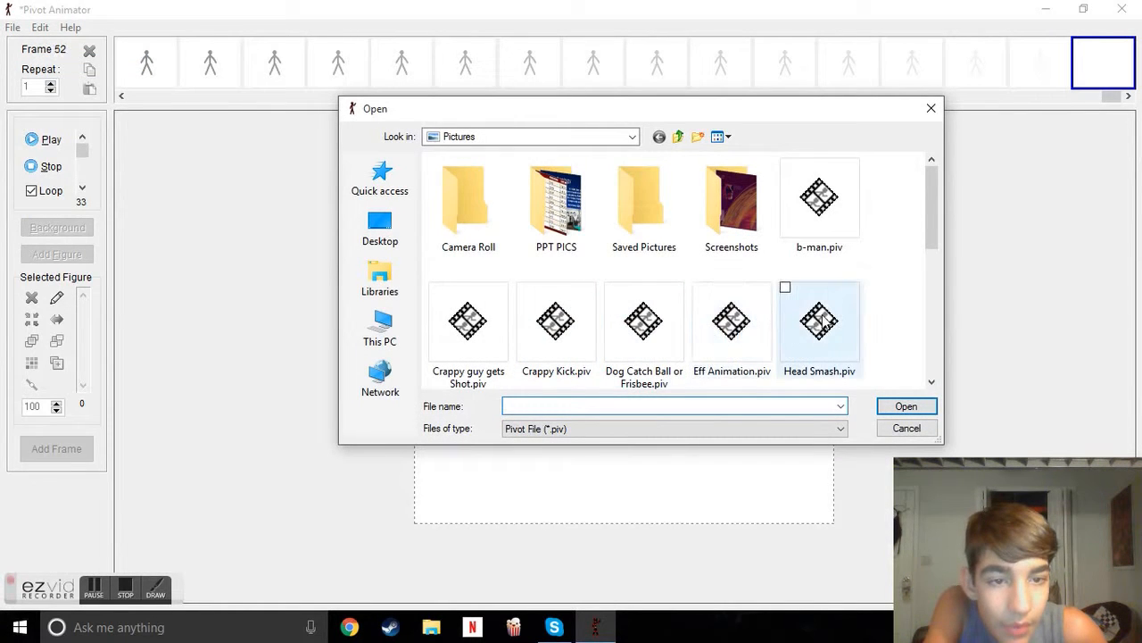
pyautogui.scroll(-2, 822, 321)
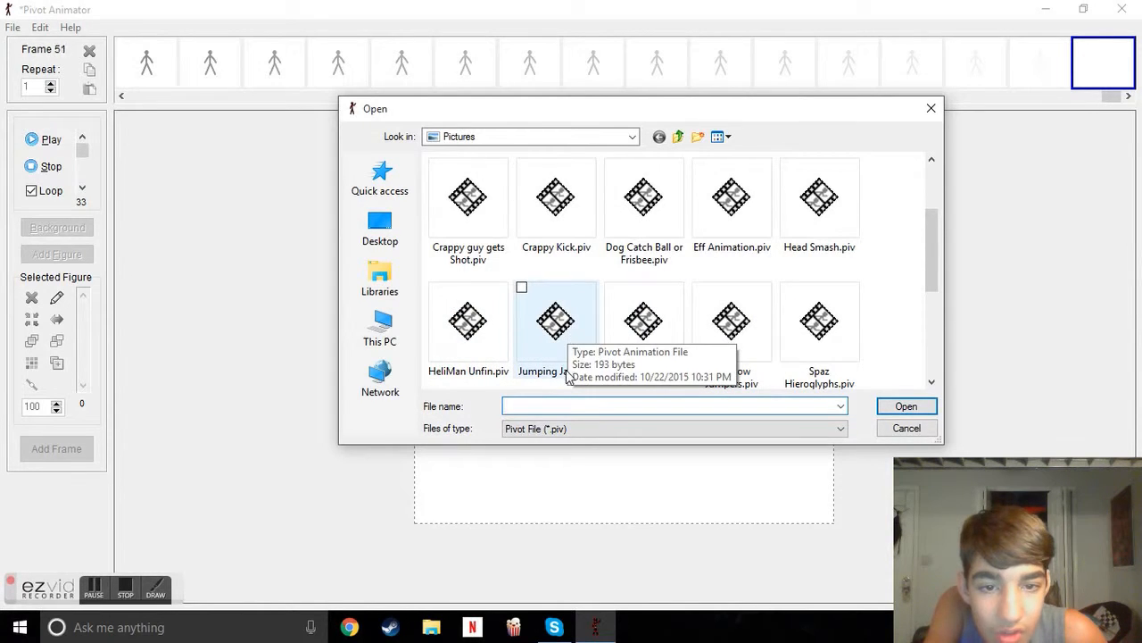
pyautogui.doubleClick(557, 355)
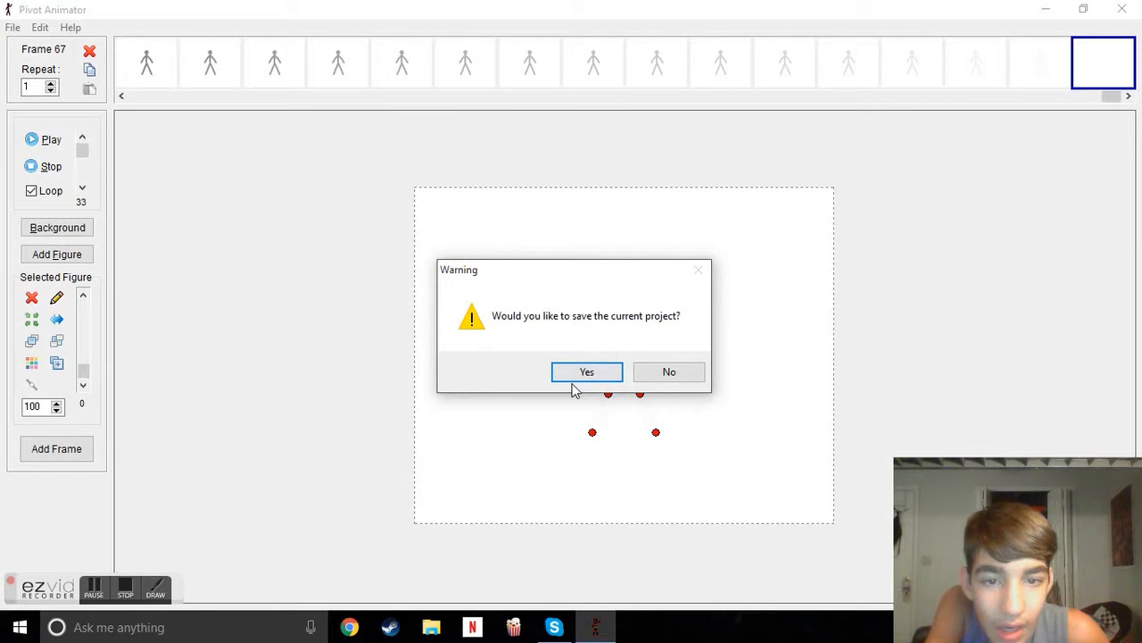
pyautogui.click(582, 373)
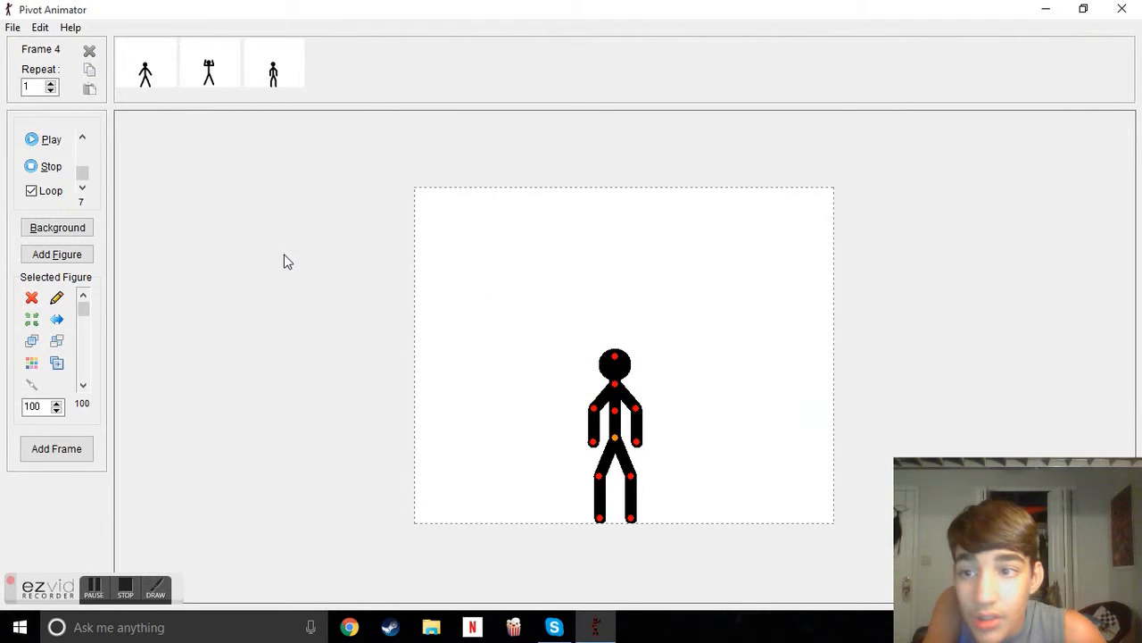
pyautogui.click(50, 141)
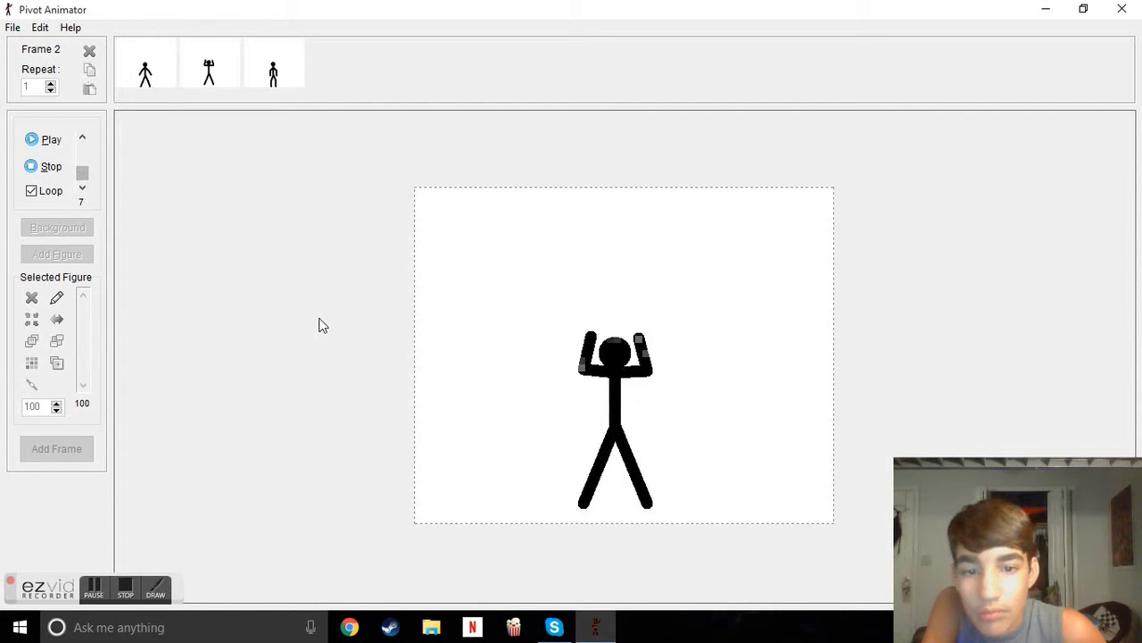
# Open the Kick BackFlip.piv animation and play it.
pyautogui.click(12, 28)
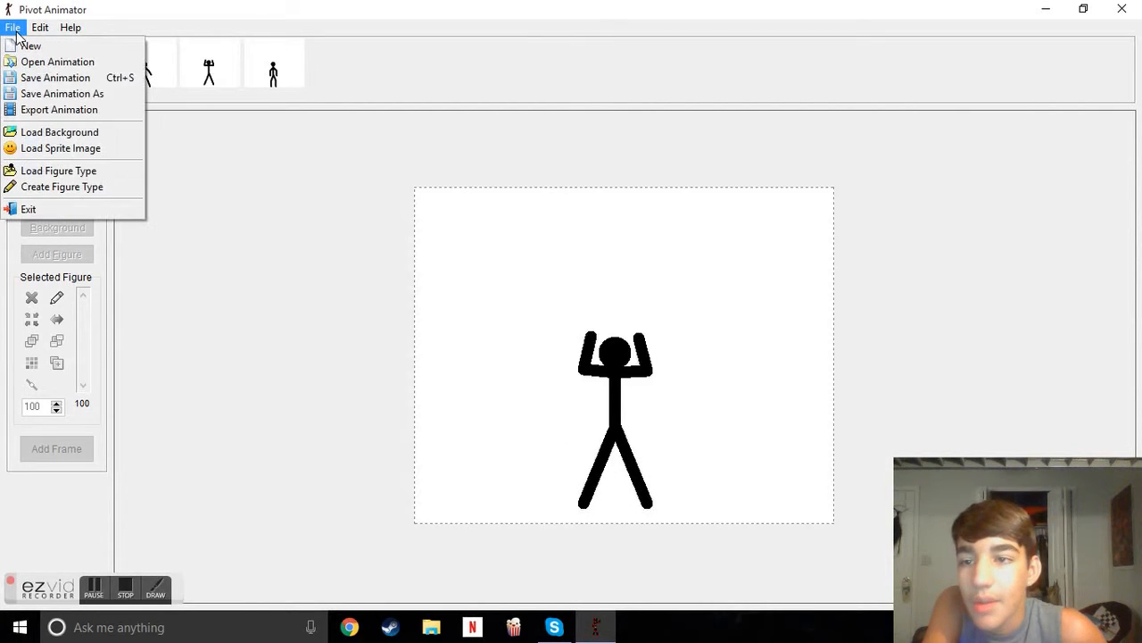
pyautogui.click(49, 62)
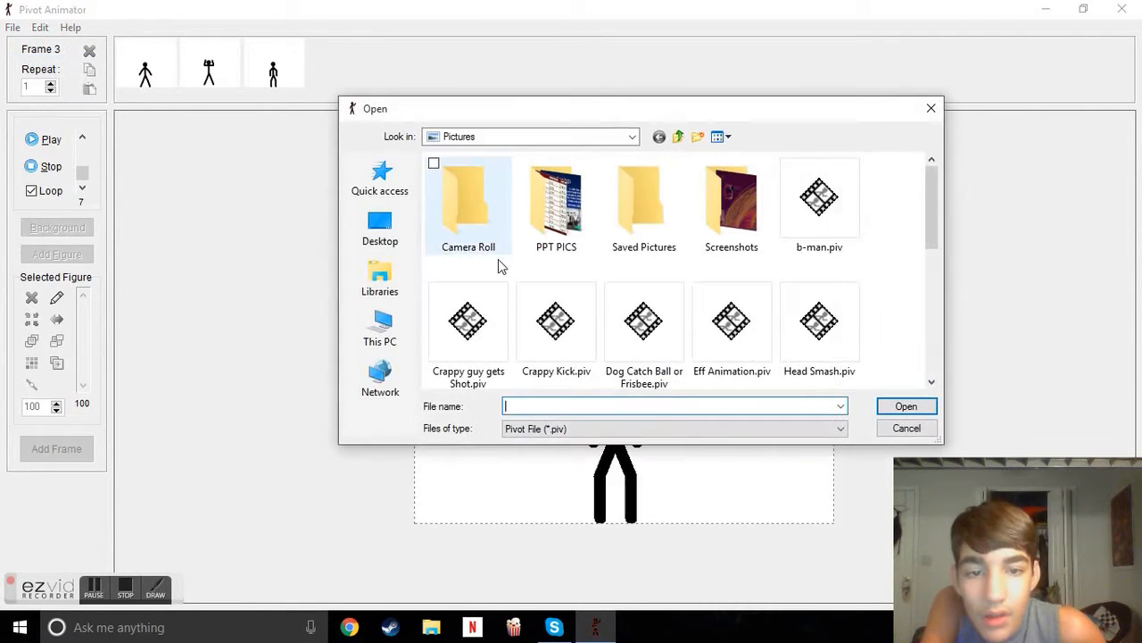
pyautogui.scroll(-1, 700, 353)
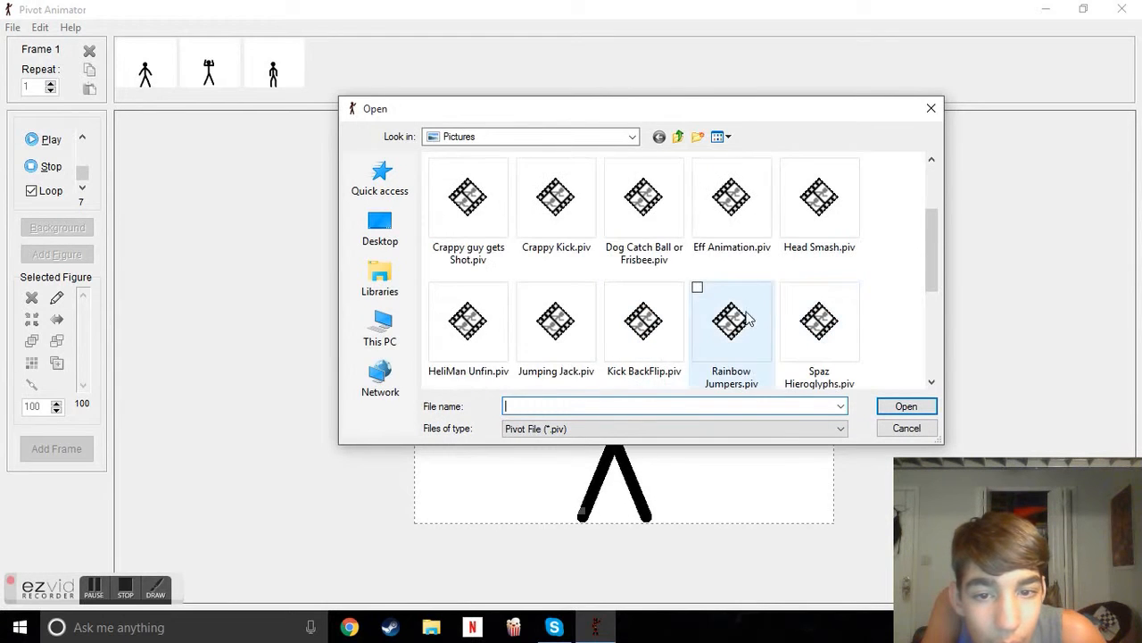
pyautogui.click(651, 350)
pyautogui.click(904, 407)
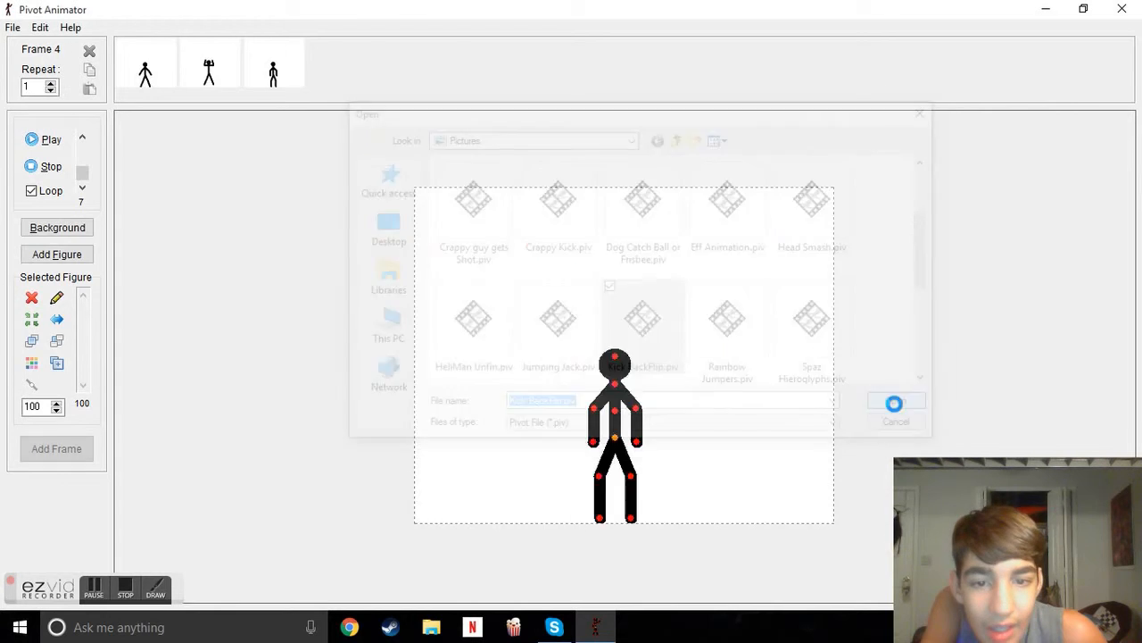
pyautogui.click(50, 142)
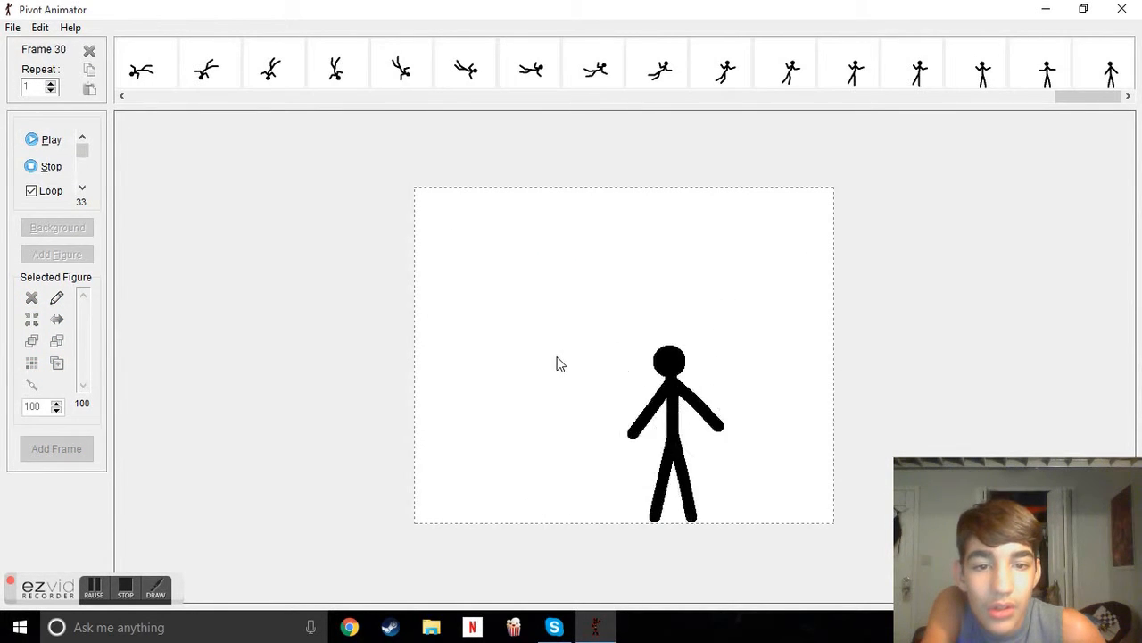
# Inspect the upside-down pose in frame 18 of the backflip, then replay the animation and stop it.
pyautogui.click(353, 77)
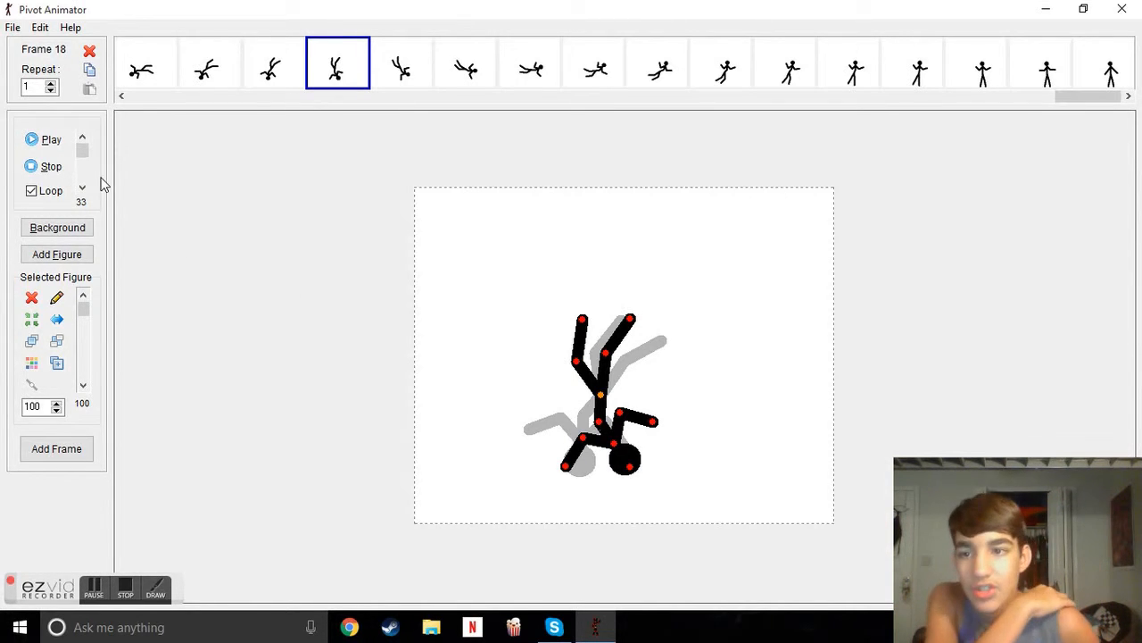
pyautogui.click(54, 147)
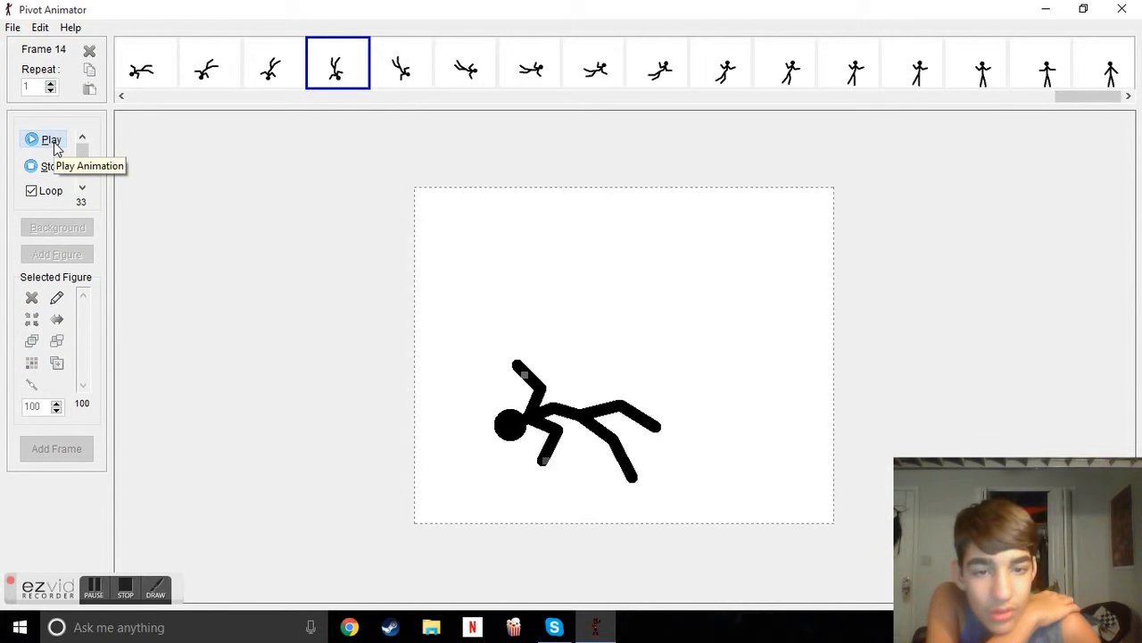
pyautogui.click(45, 170)
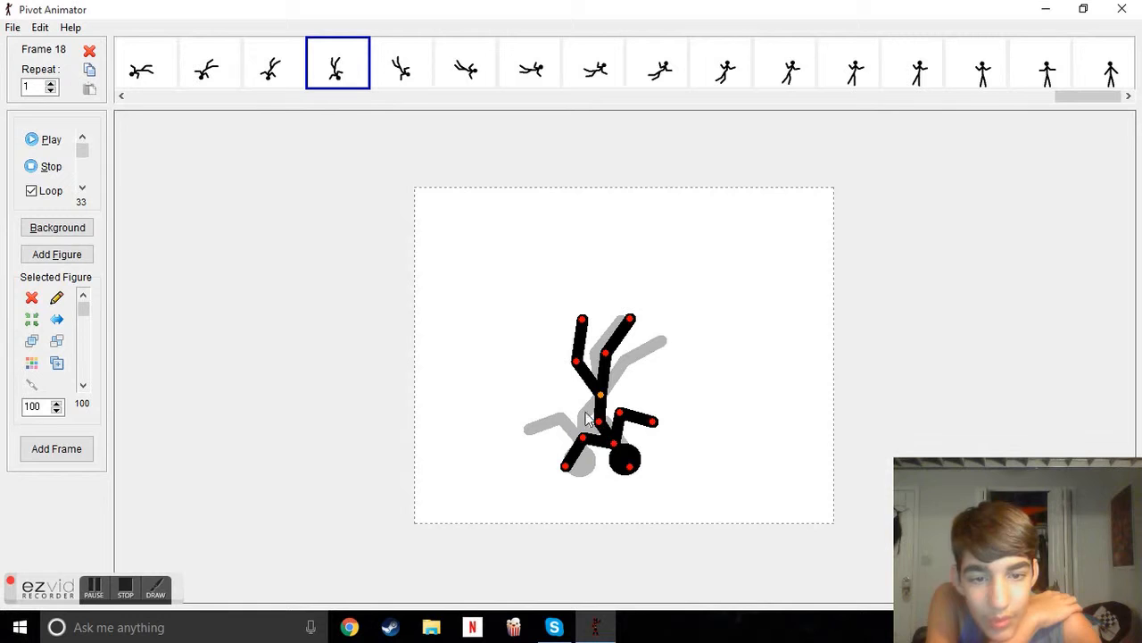
# Open the Rainbow Jumpers.piv animation and play it.
pyautogui.click(13, 27)
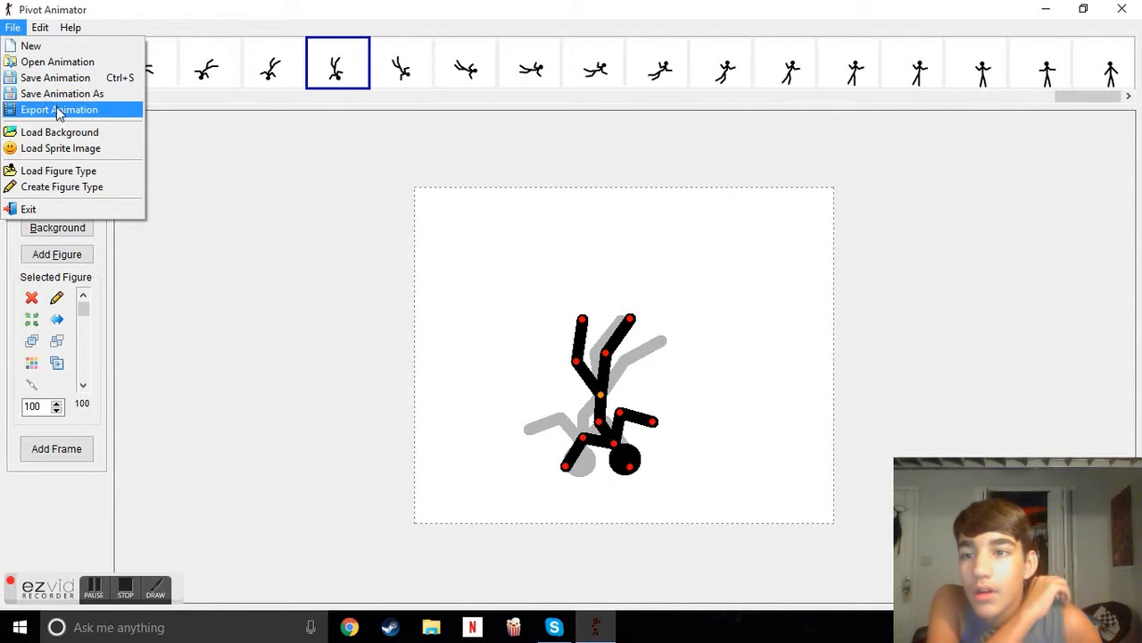
pyautogui.click(53, 63)
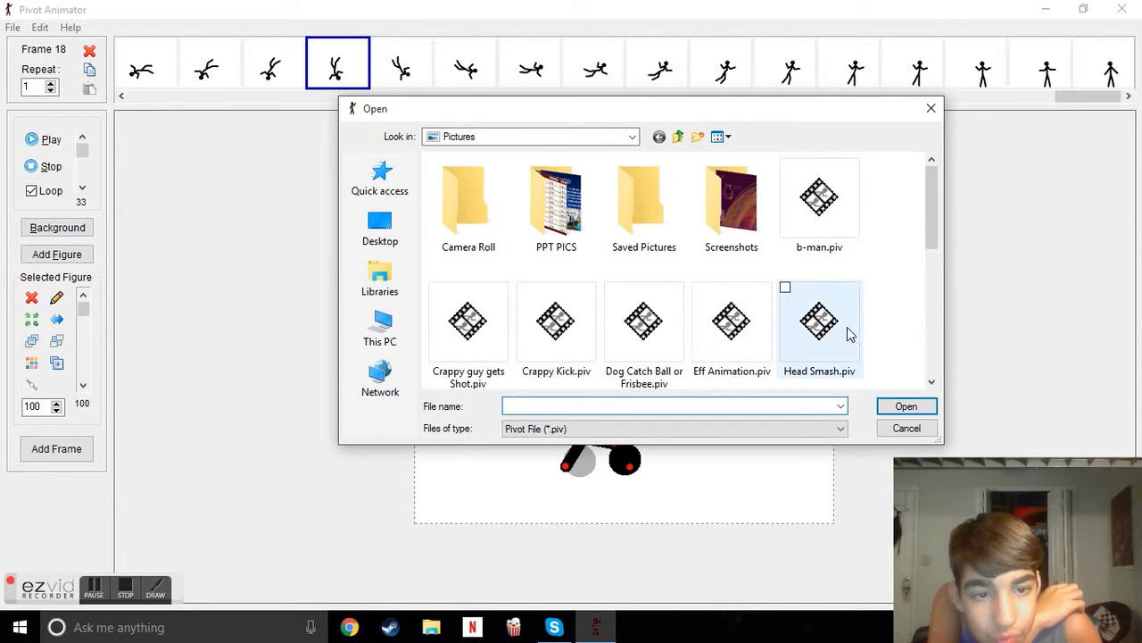
pyautogui.scroll(-1, 846, 332)
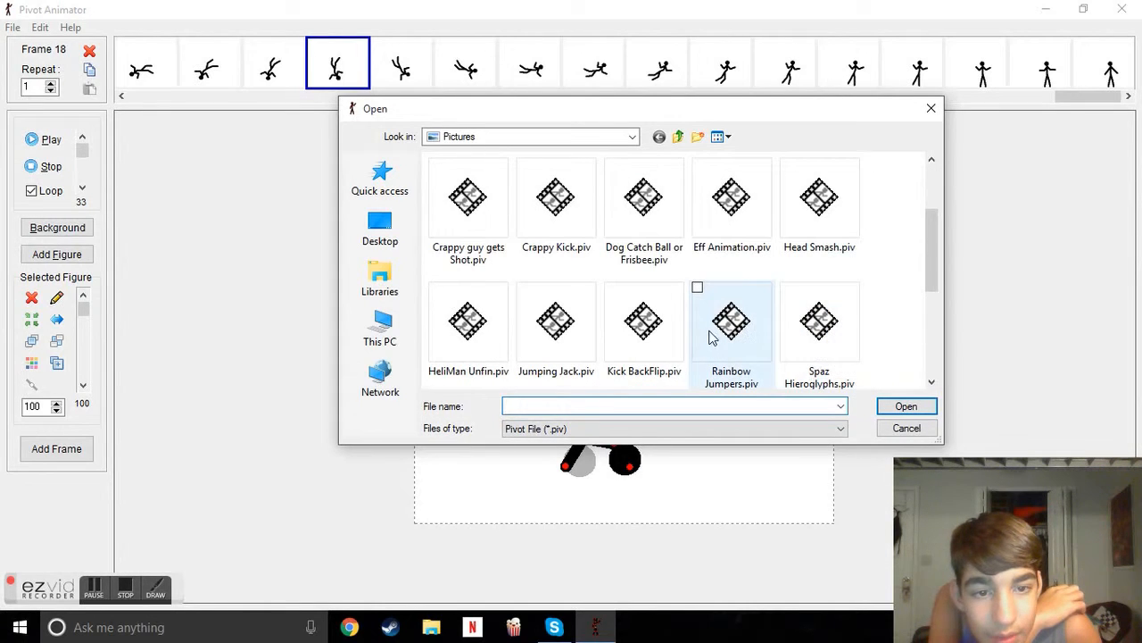
pyautogui.doubleClick(737, 332)
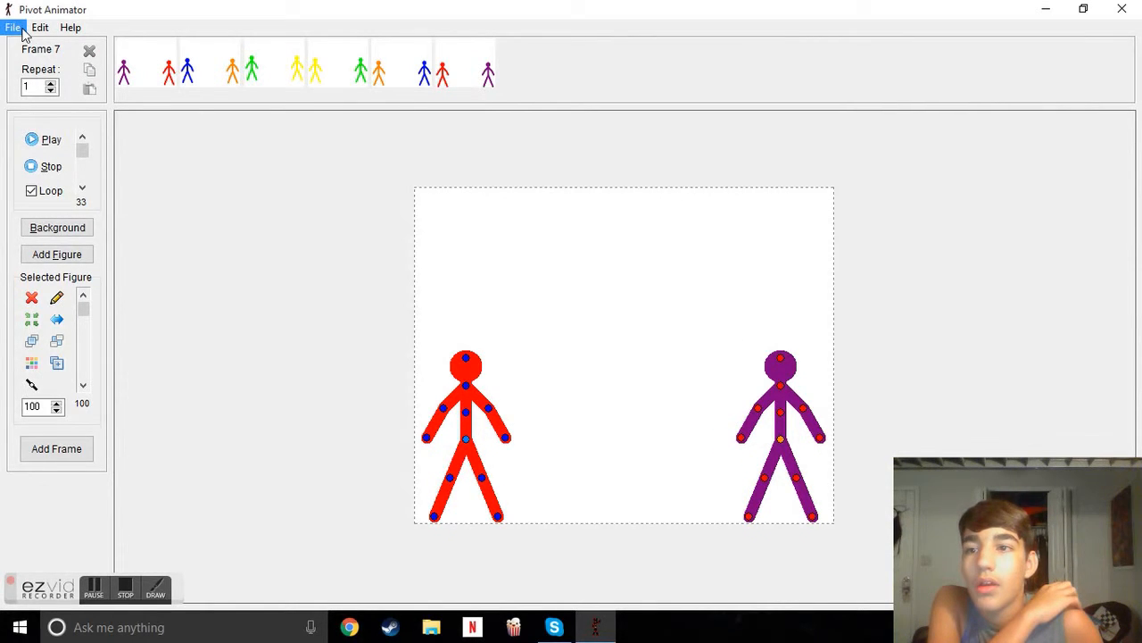
pyautogui.click(45, 143)
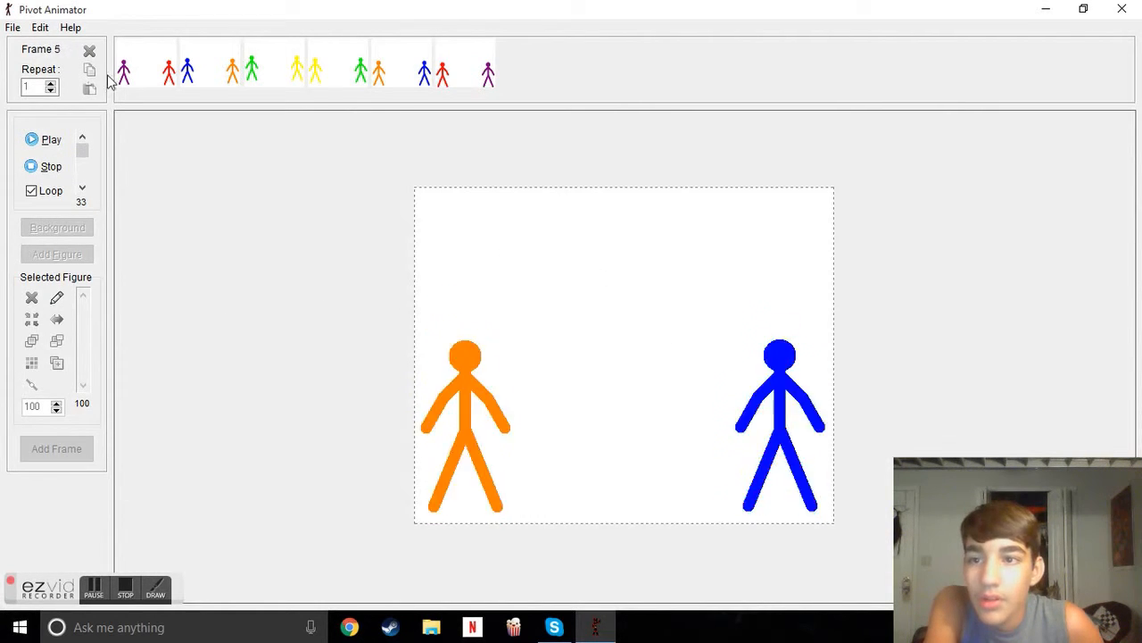
# Stop the playback and step through frames 1 to 3 to examine how the two jumpers change colour and height.
pyautogui.click(48, 168)
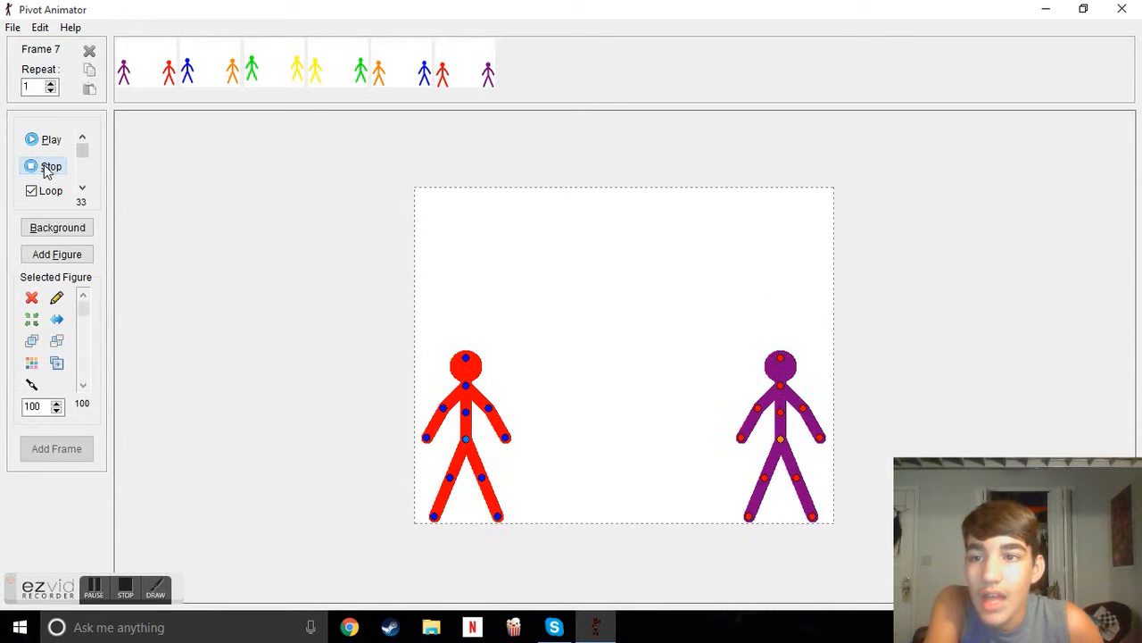
pyautogui.click(138, 68)
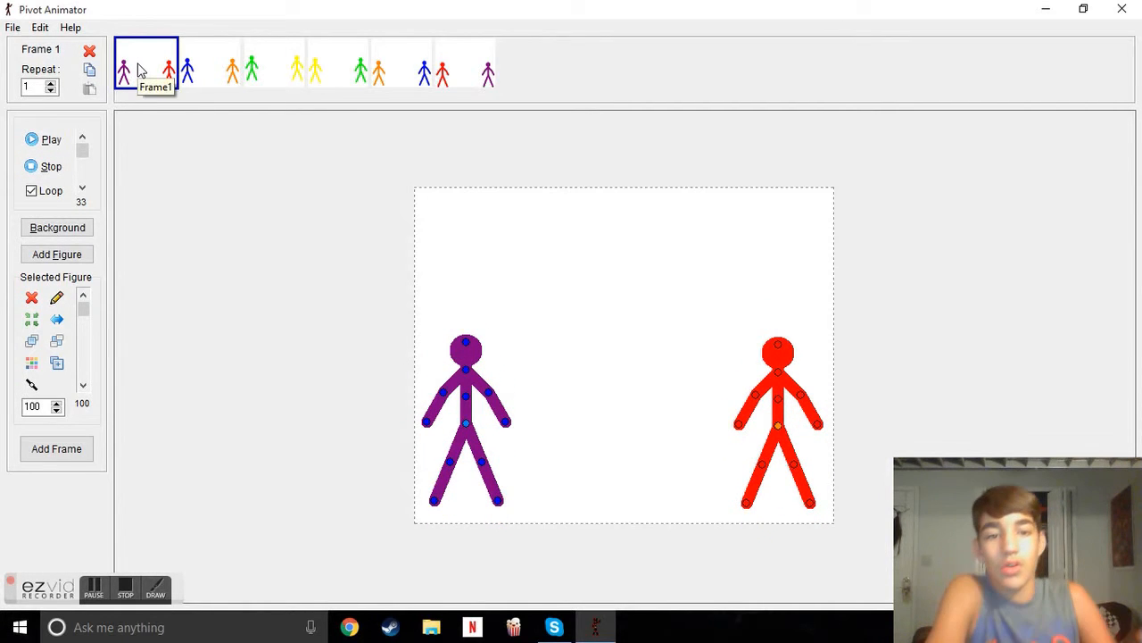
pyautogui.click(211, 51)
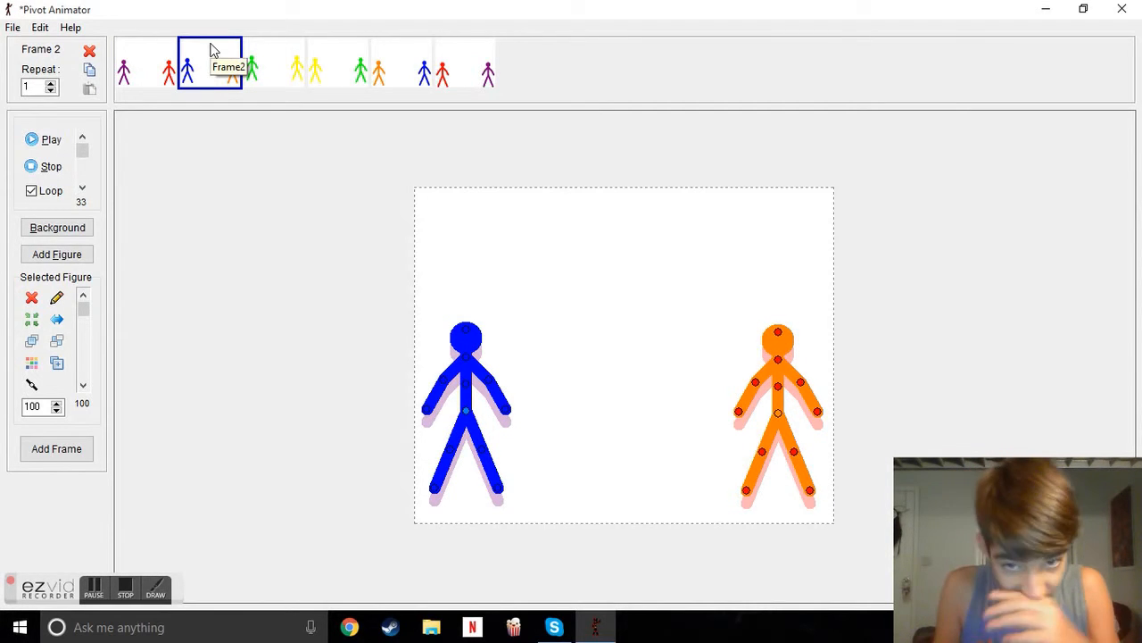
pyautogui.click(254, 53)
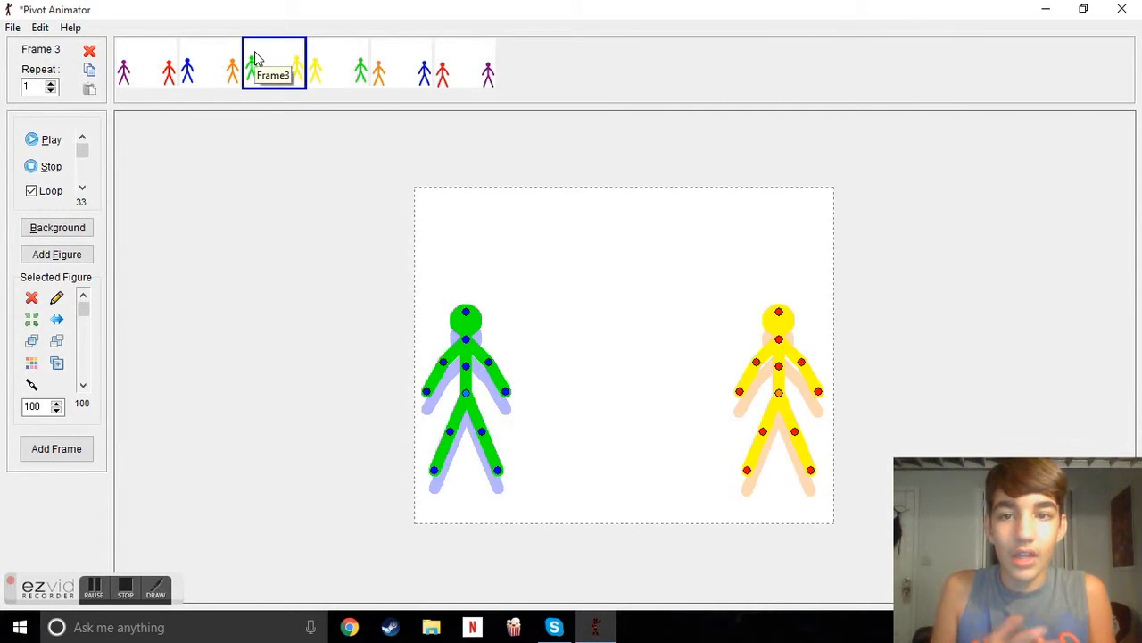
# Step through frames 4 to 6 to examine the two jumpers' colours and heights, and replay the animation.
pyautogui.click(357, 63)
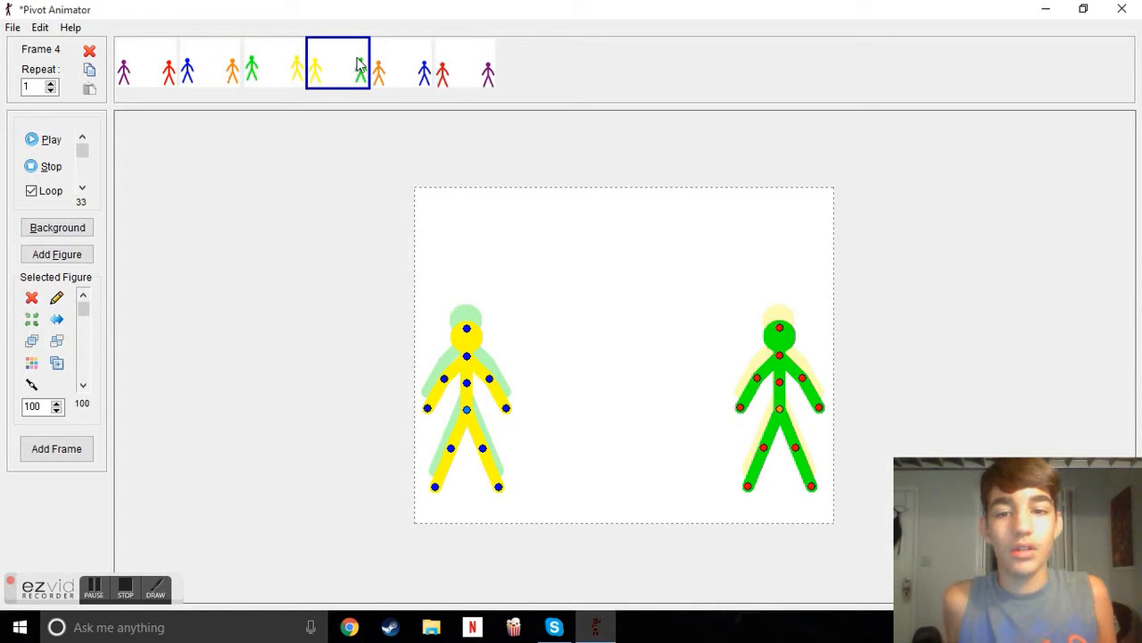
pyautogui.click(416, 62)
pyautogui.click(467, 71)
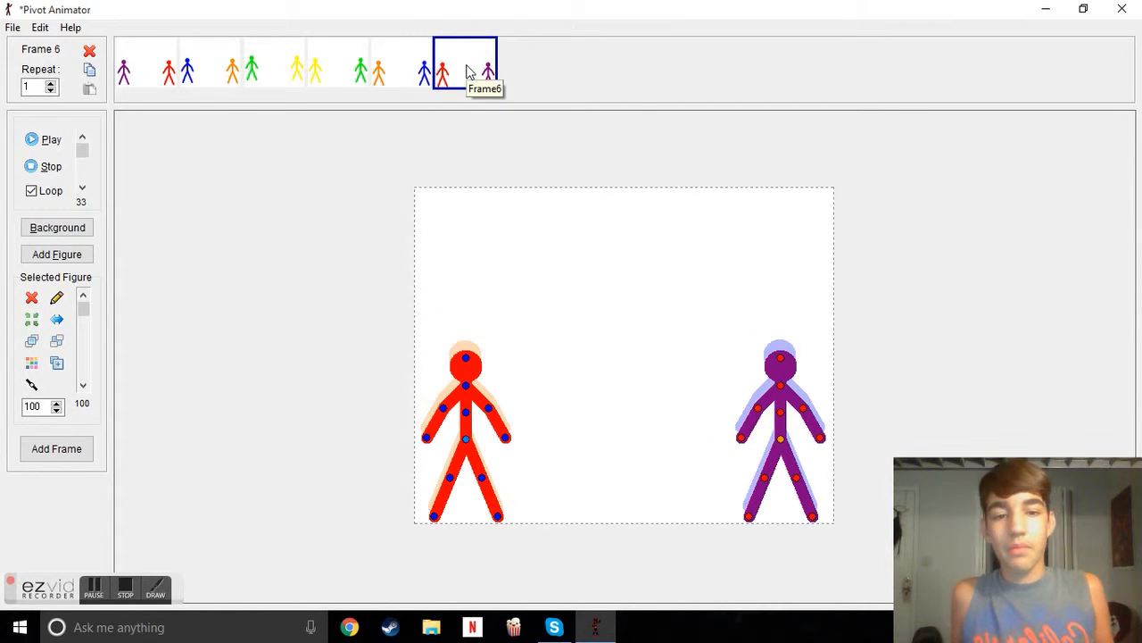
pyautogui.click(49, 143)
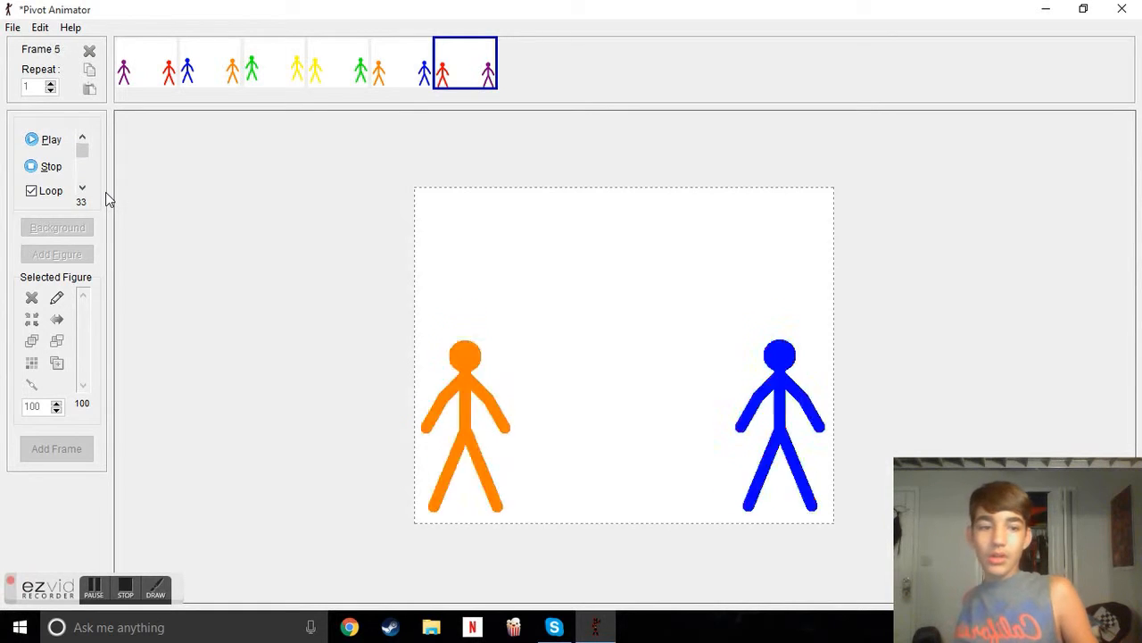
# Open the Spaz Hieroglyphs.piv animation, saving the current project first, and play it.
pyautogui.click(12, 27)
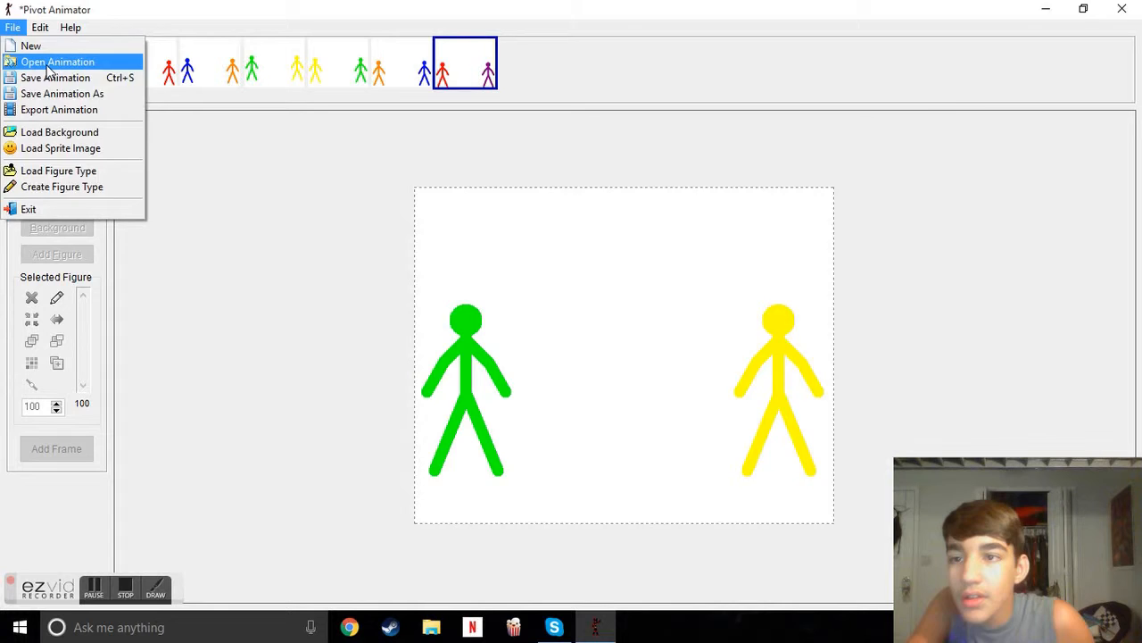
pyautogui.click(54, 61)
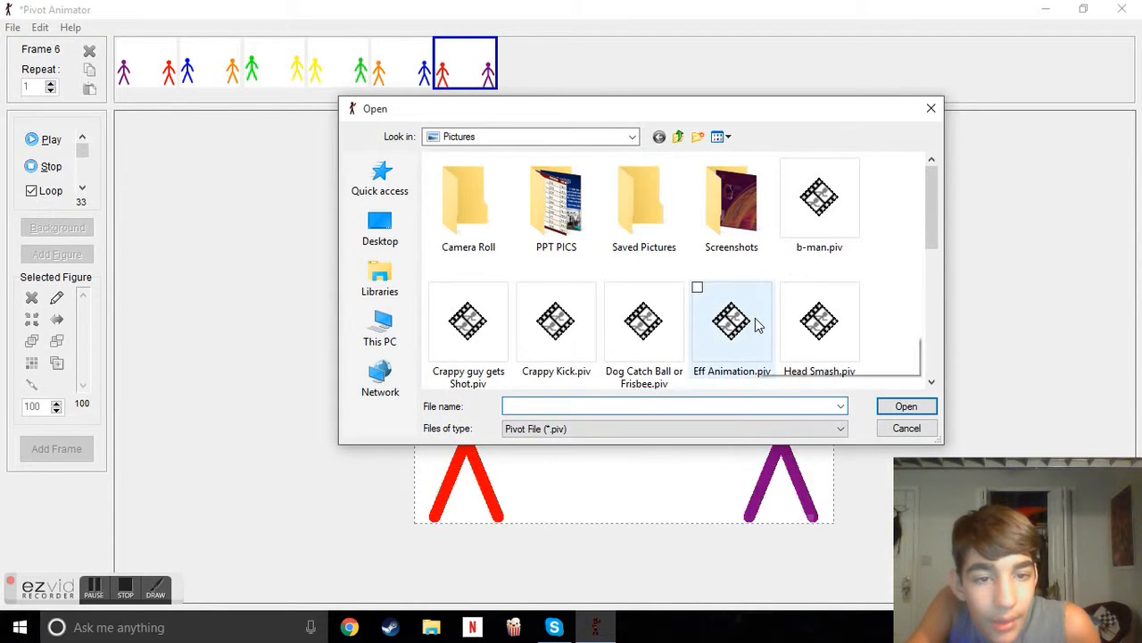
pyautogui.scroll(-1, 741, 328)
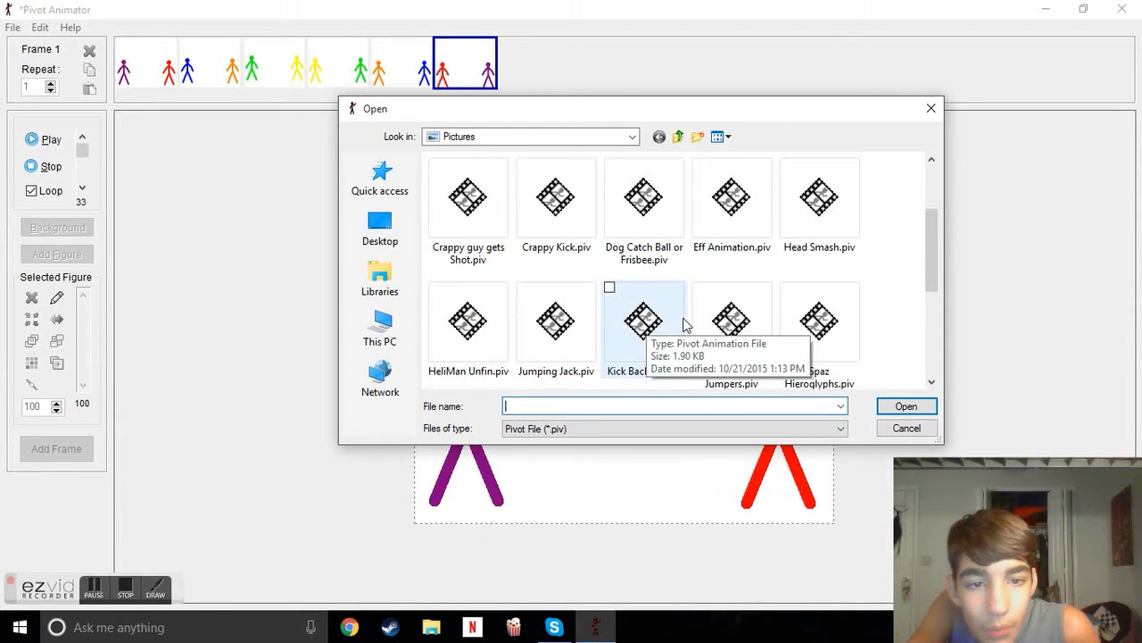
pyautogui.scroll(-2, 825, 344)
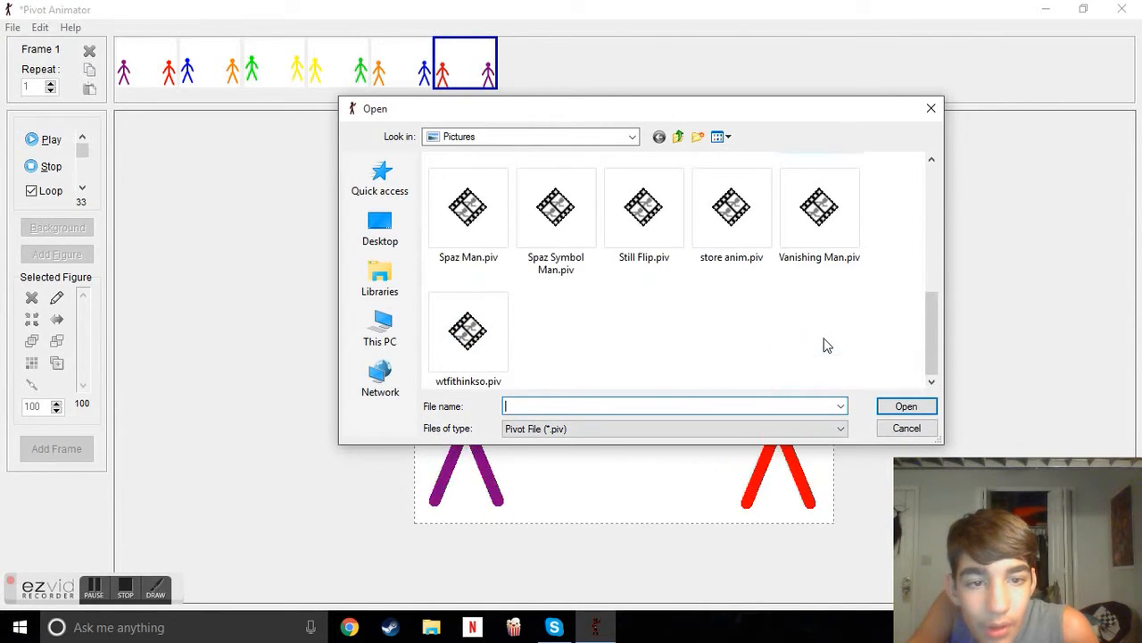
pyautogui.scroll(1, 820, 236)
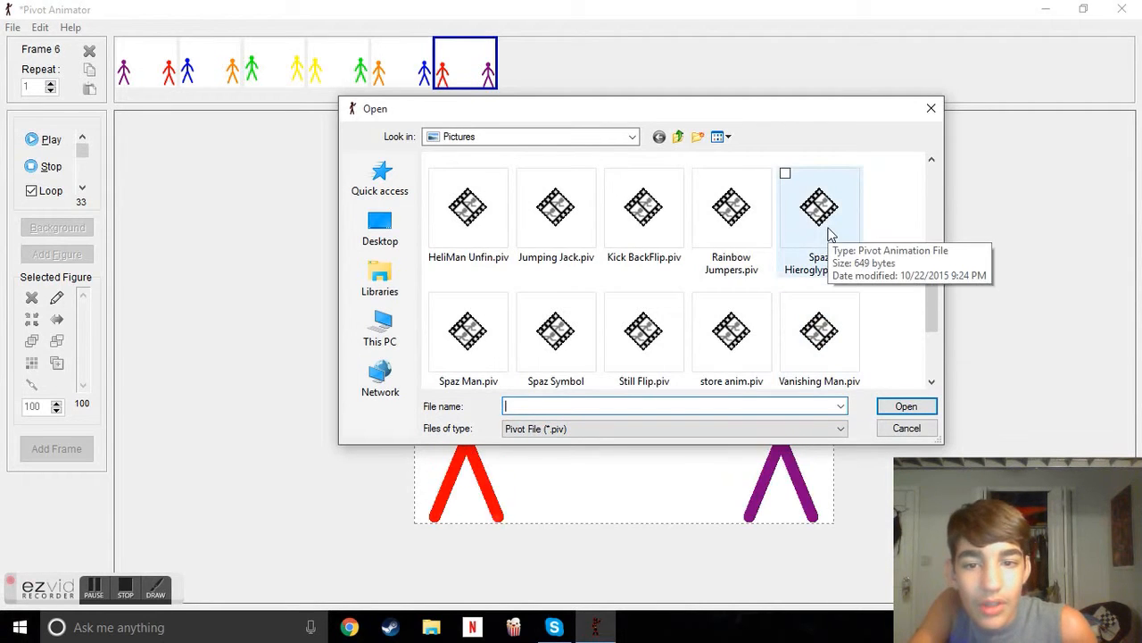
pyautogui.doubleClick(825, 229)
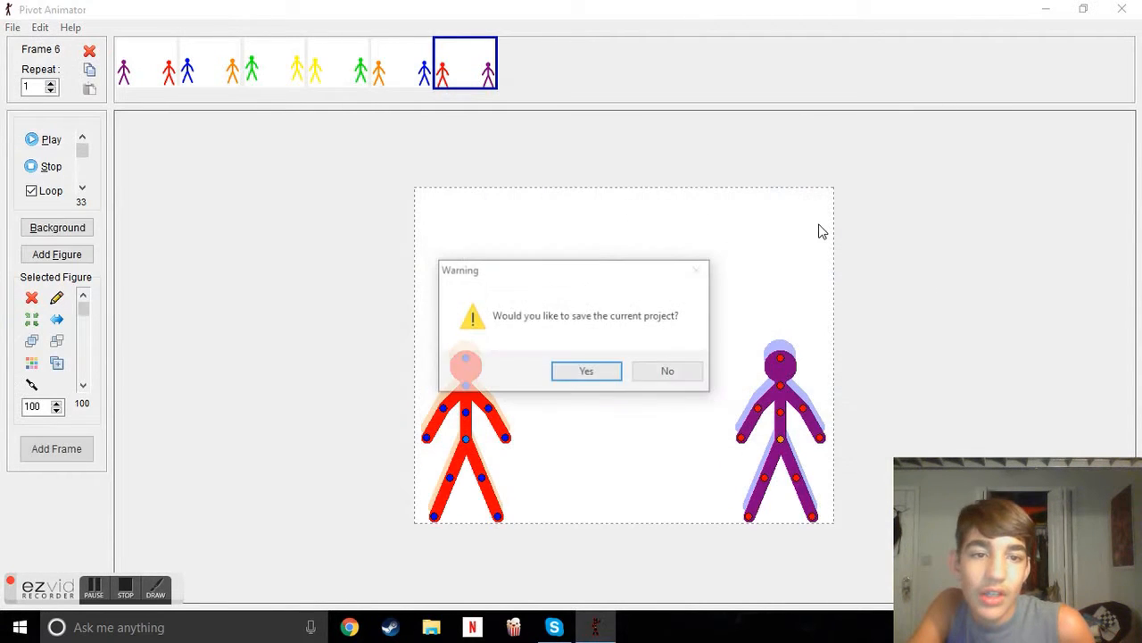
pyautogui.click(603, 375)
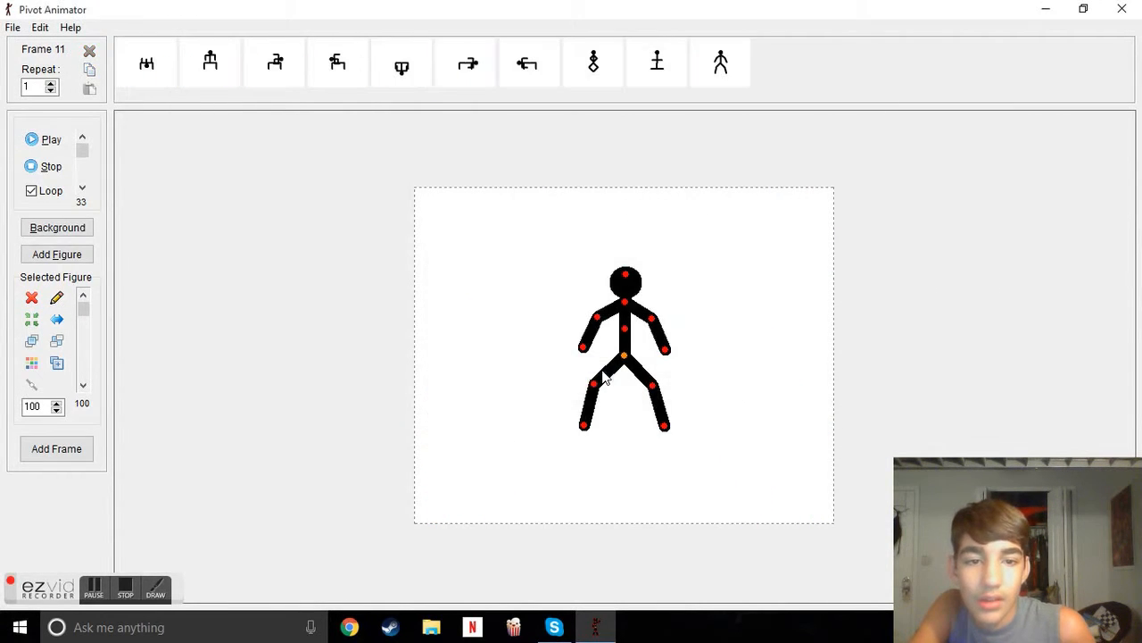
pyautogui.click(48, 141)
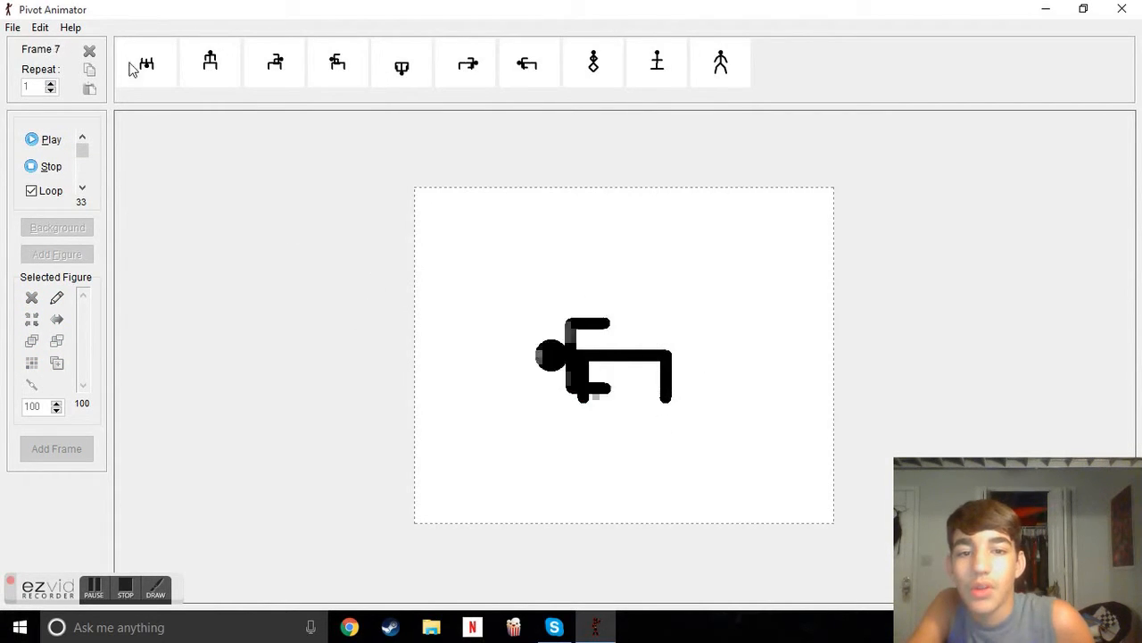
# Open the Spaz Man.piv animation and play it.
pyautogui.click(12, 28)
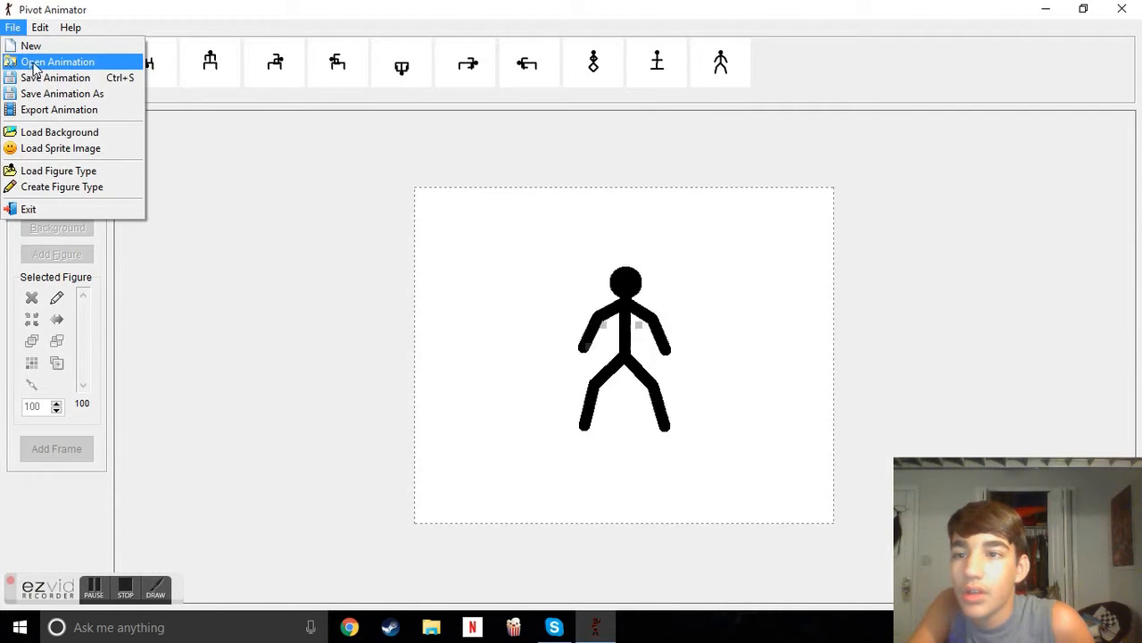
pyautogui.click(47, 59)
pyautogui.scroll(-2, 489, 284)
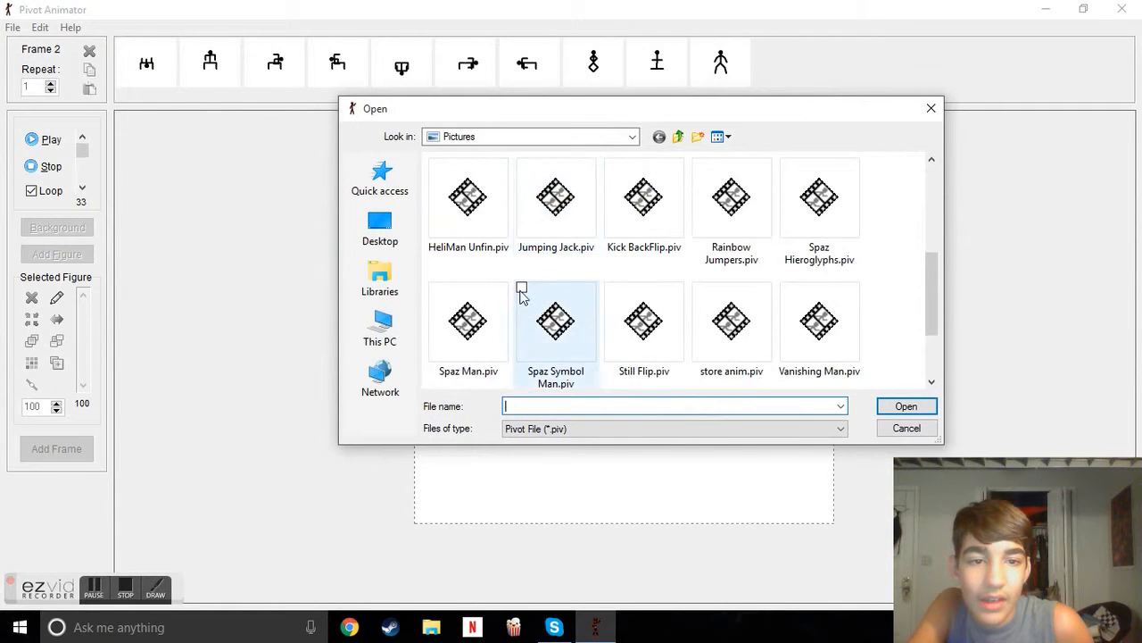
pyautogui.doubleClick(446, 352)
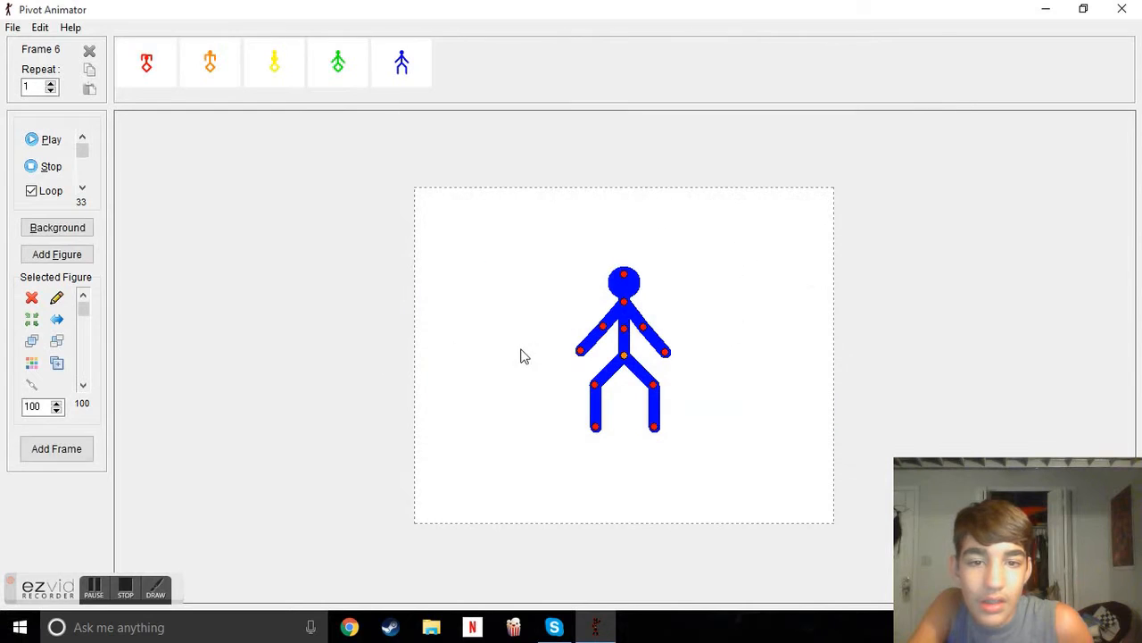
pyautogui.click(33, 141)
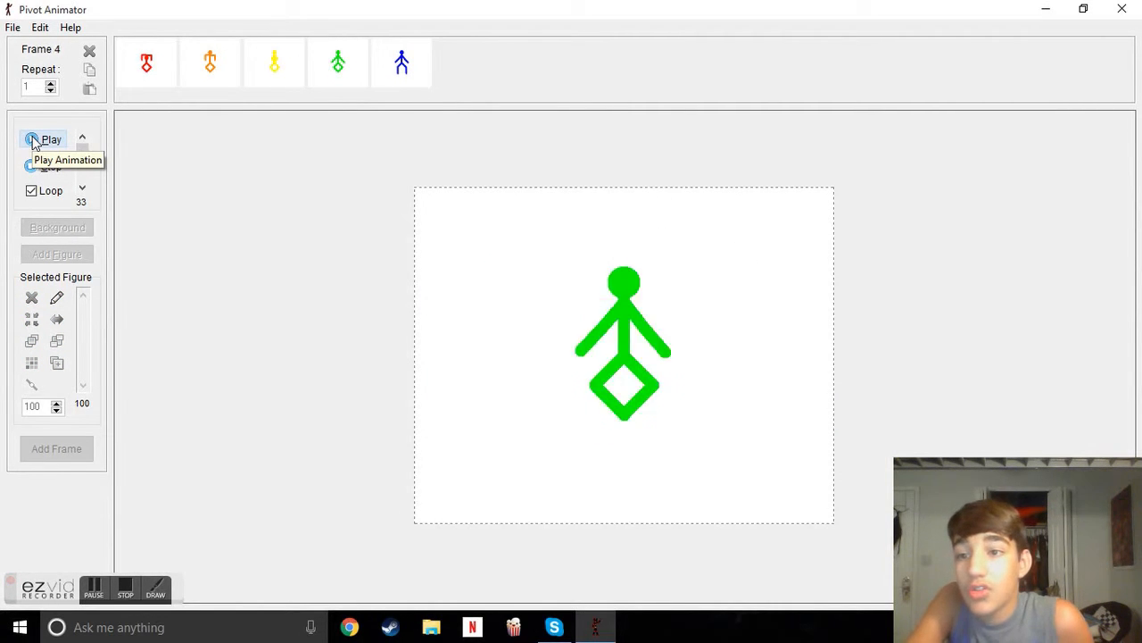
pyautogui.click(32, 166)
# Open the Still Flip.piv animation and play it with the playback speed set to 10.
pyautogui.click(12, 27)
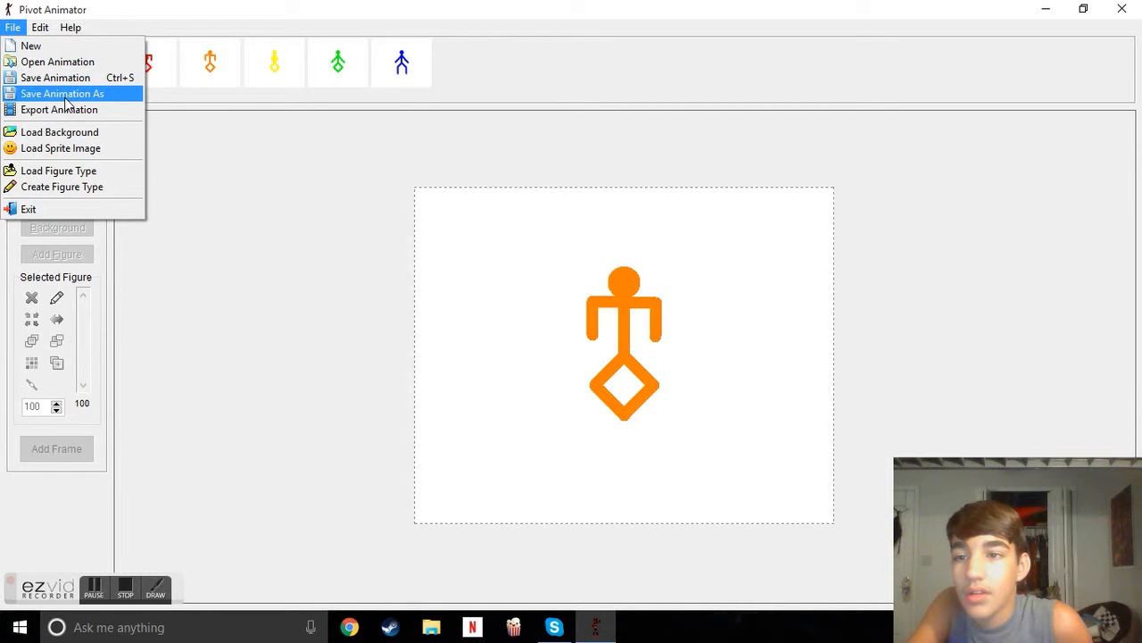
pyautogui.click(31, 61)
pyautogui.scroll(-1, 619, 274)
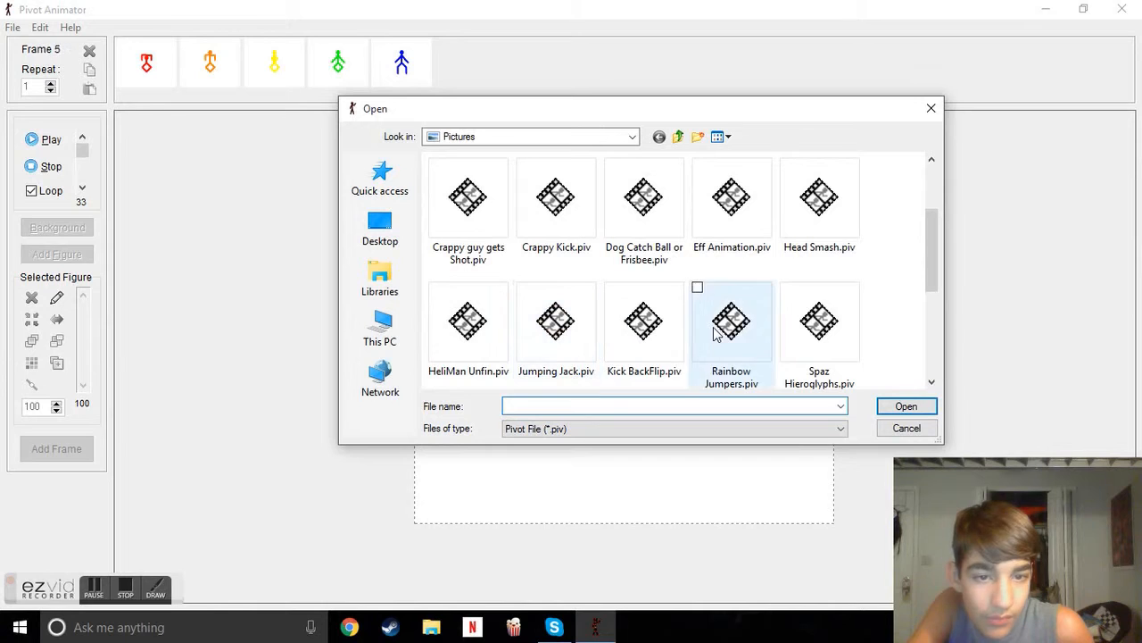
pyautogui.scroll(-1, 819, 330)
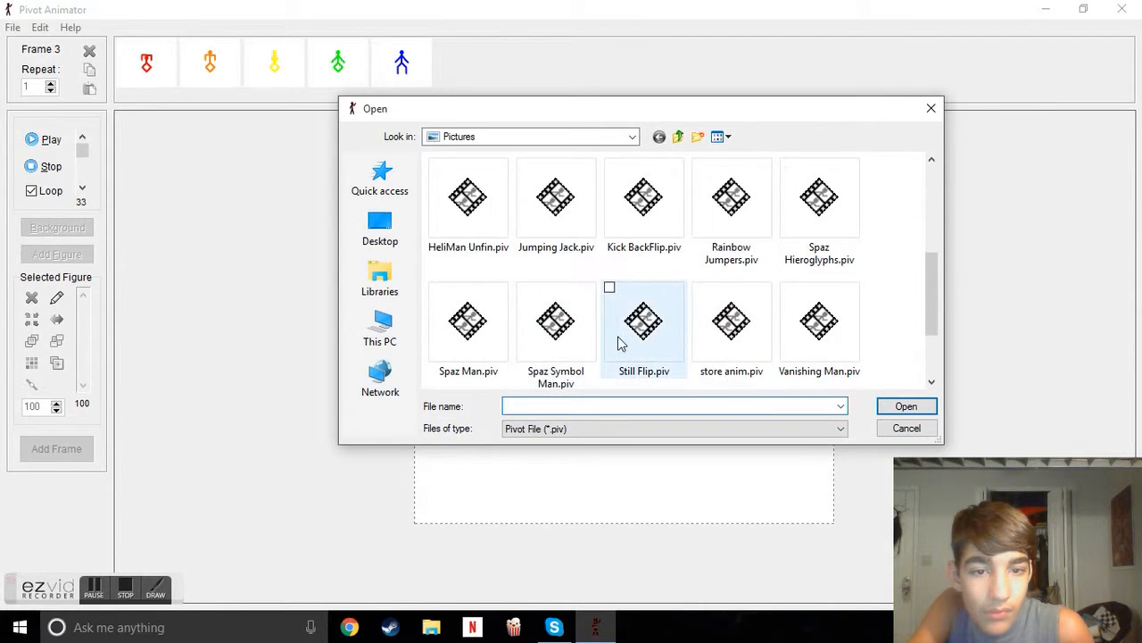
pyautogui.doubleClick(638, 326)
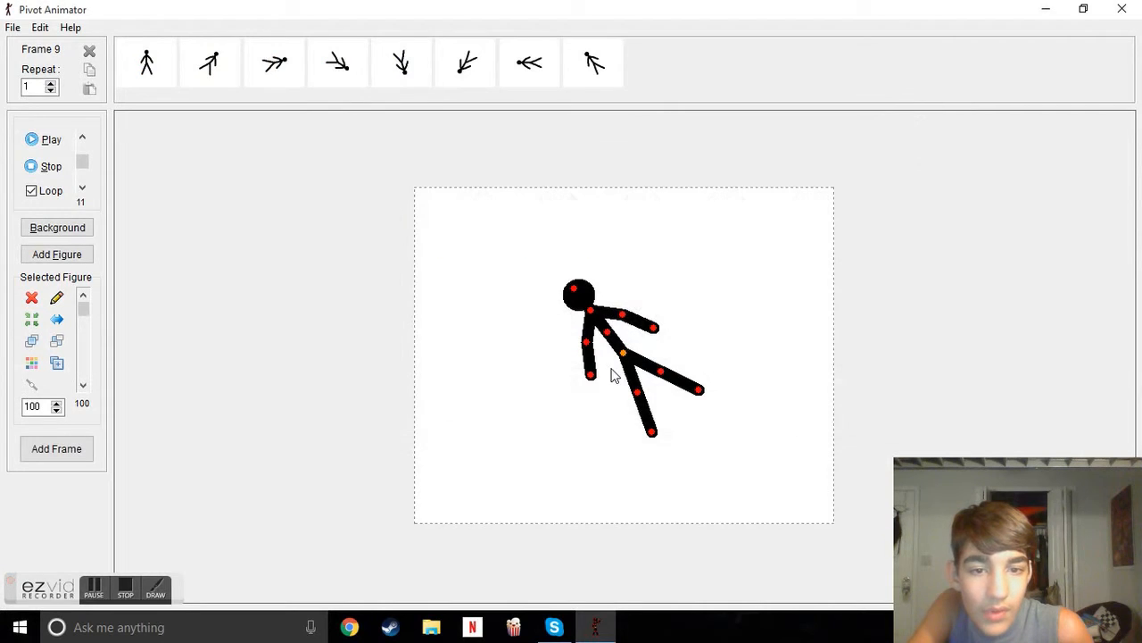
pyautogui.click(49, 143)
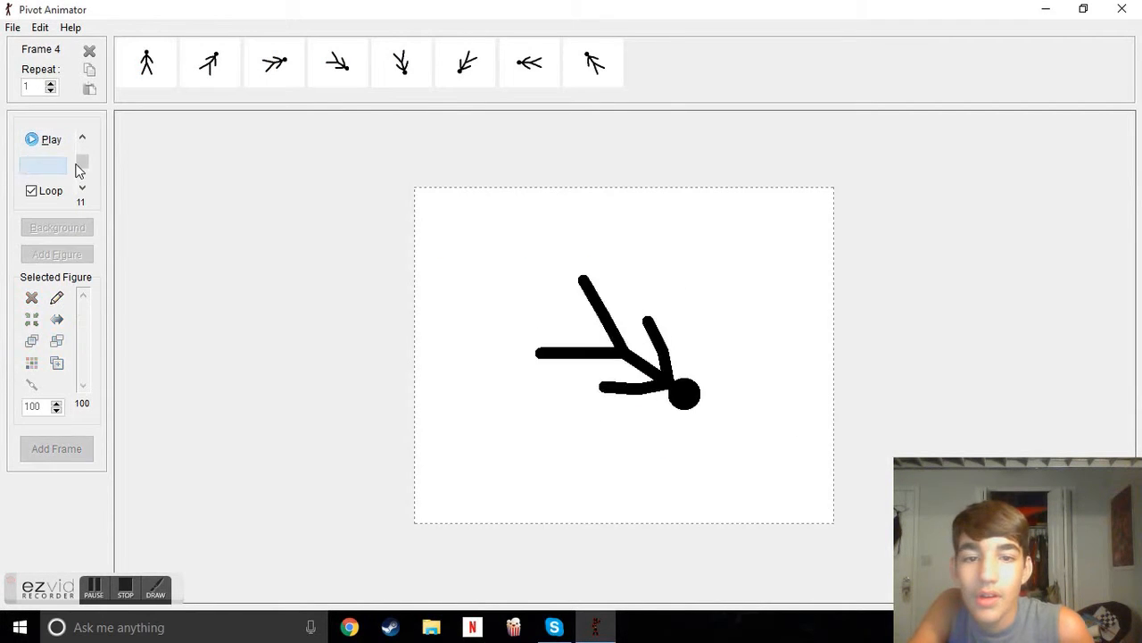
pyautogui.moveTo(83, 161); pyautogui.dragTo(82, 170)
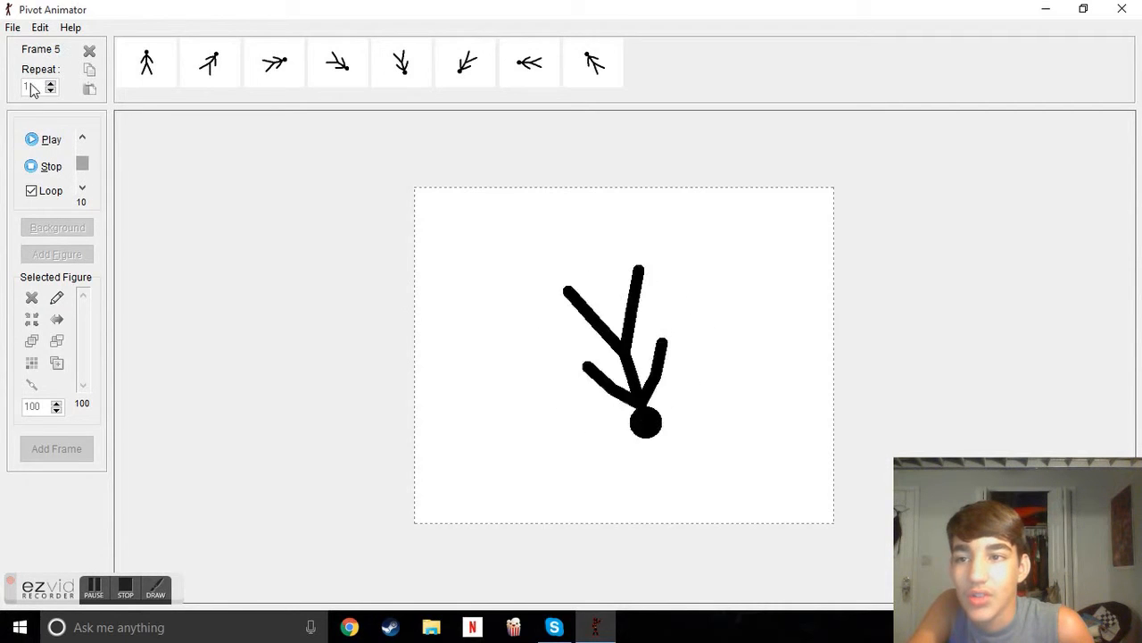
# Open the wtfithinkso.piv animation and play it.
pyautogui.click(13, 27)
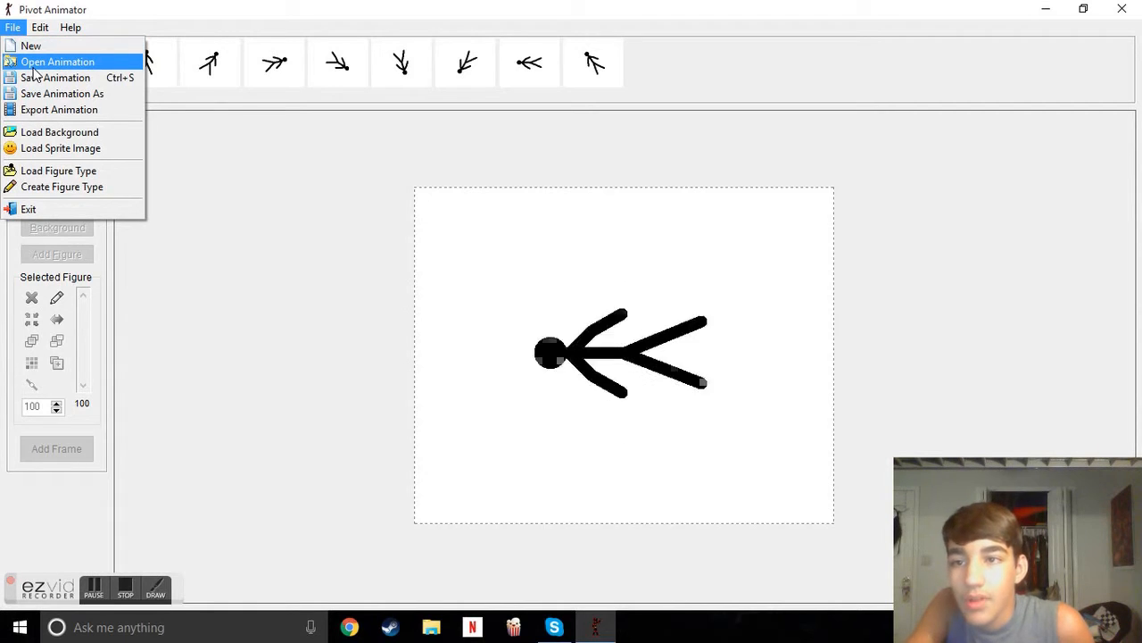
pyautogui.click(36, 62)
pyautogui.scroll(-2, 637, 268)
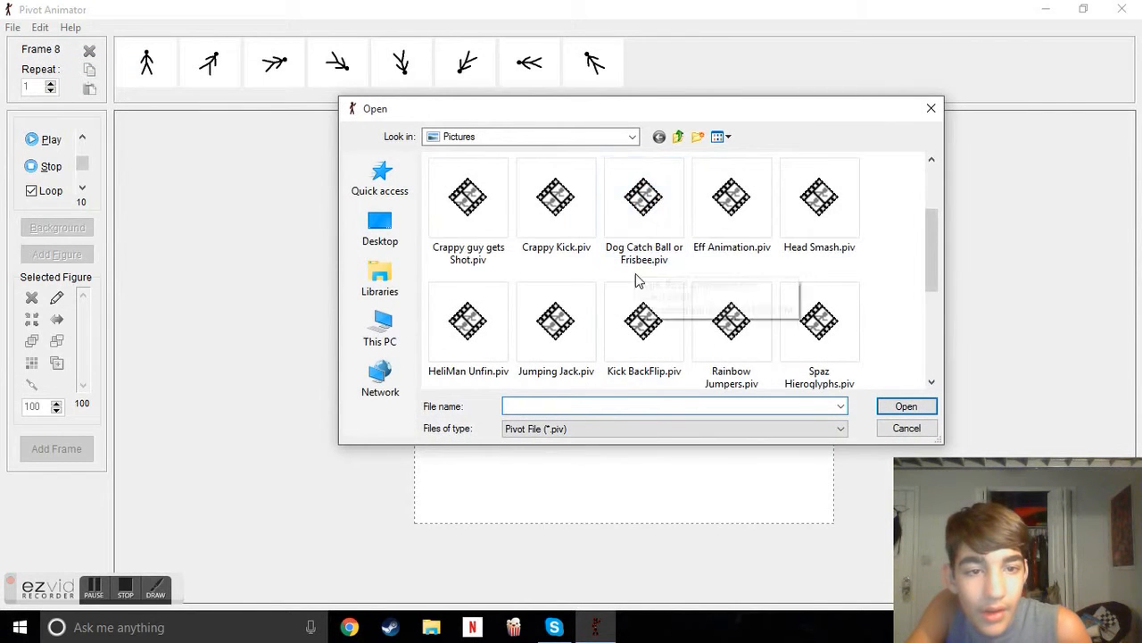
pyautogui.scroll(-2, 701, 331)
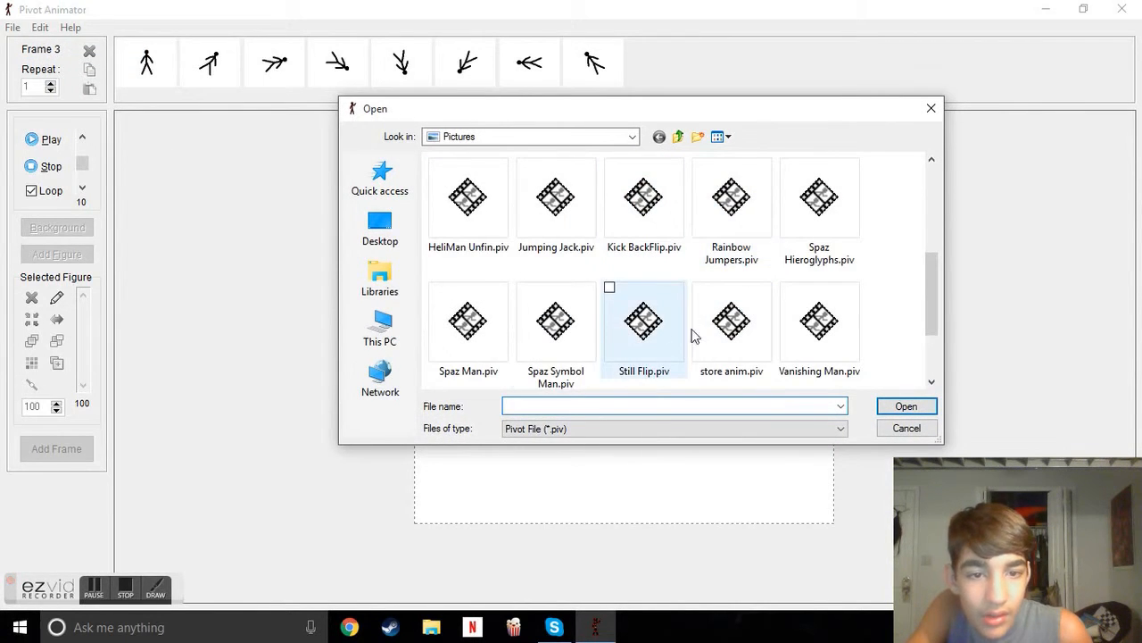
pyautogui.scroll(-2, 741, 340)
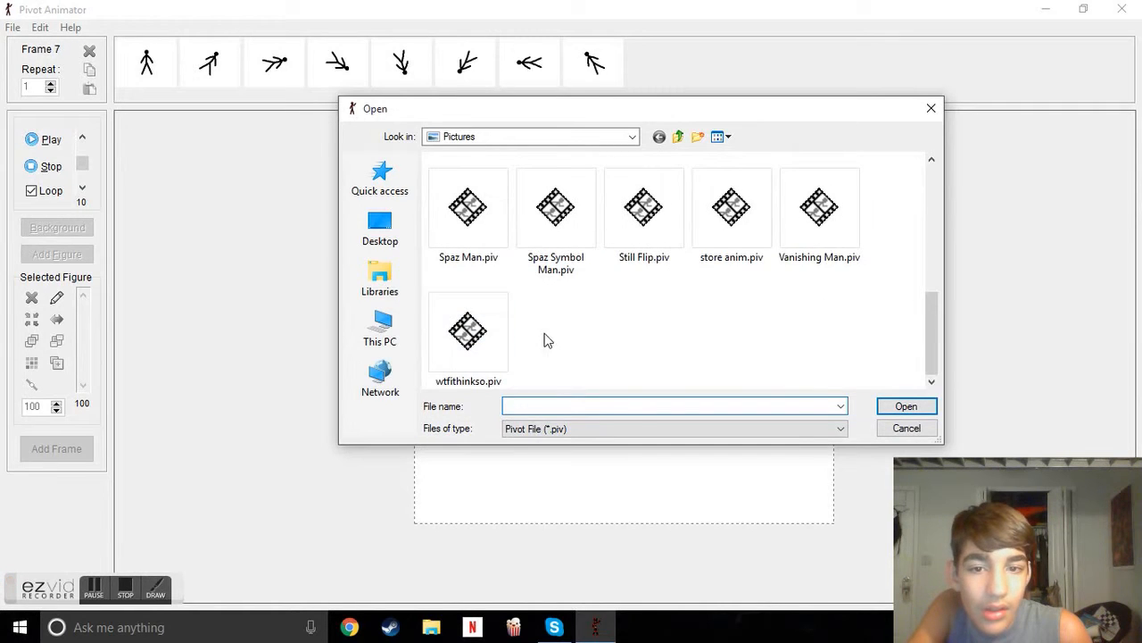
pyautogui.scroll(2, 553, 333)
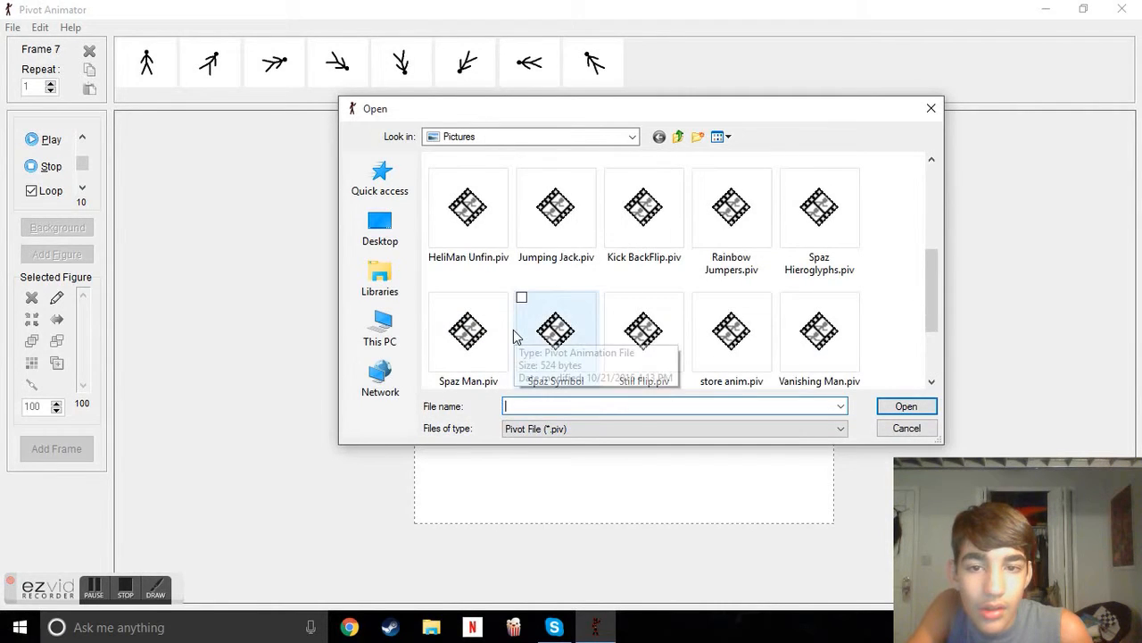
pyautogui.scroll(-1, 514, 335)
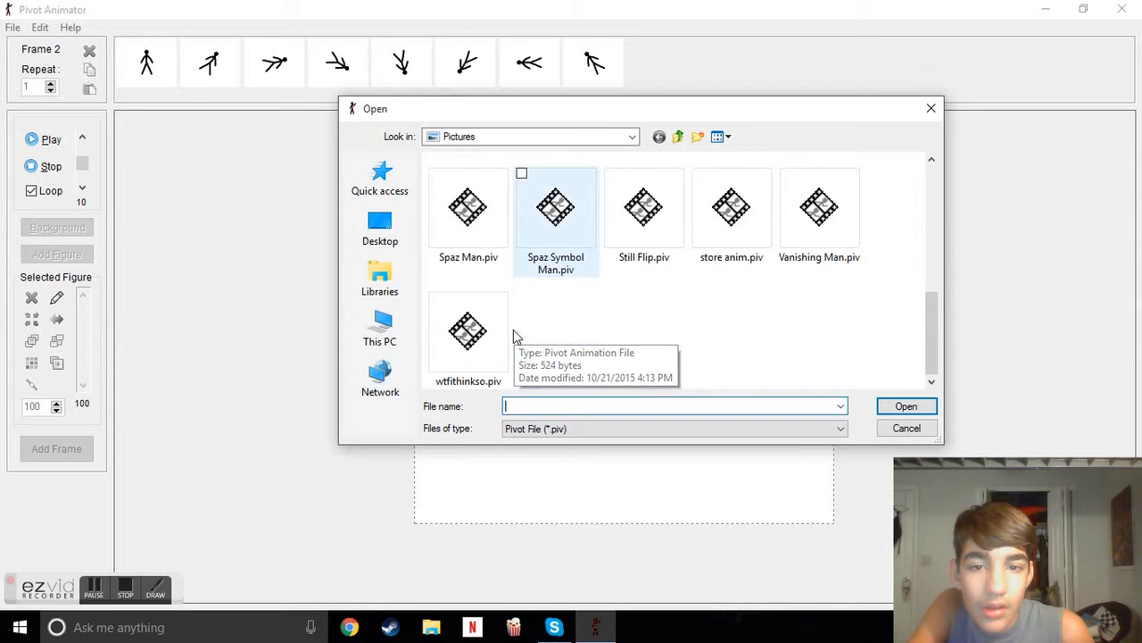
pyautogui.doubleClick(455, 340)
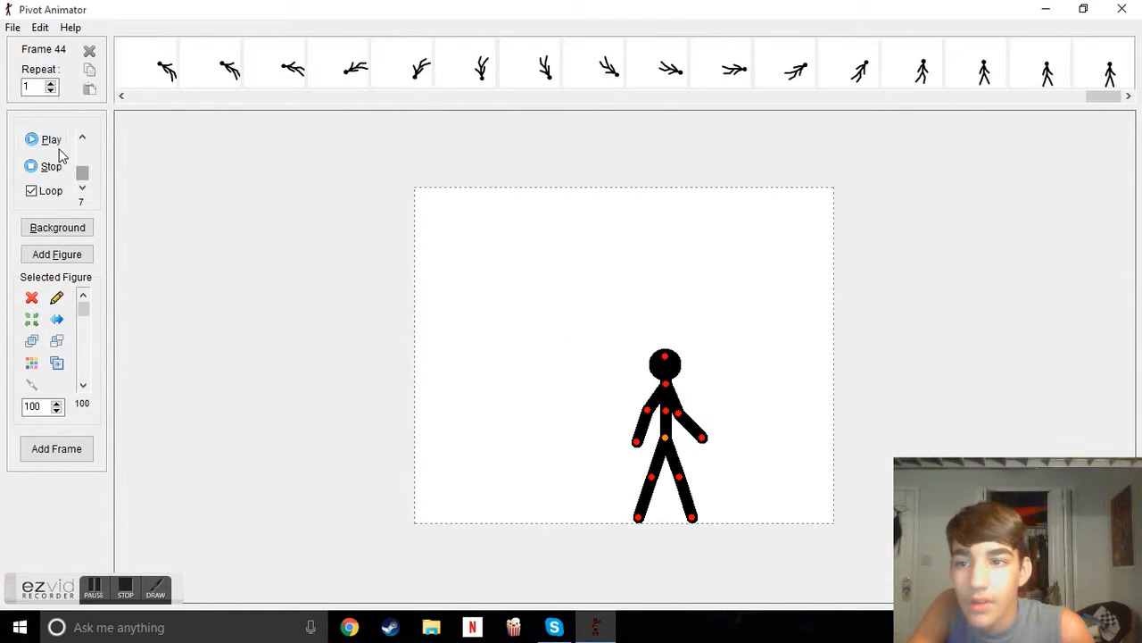
pyautogui.click(51, 143)
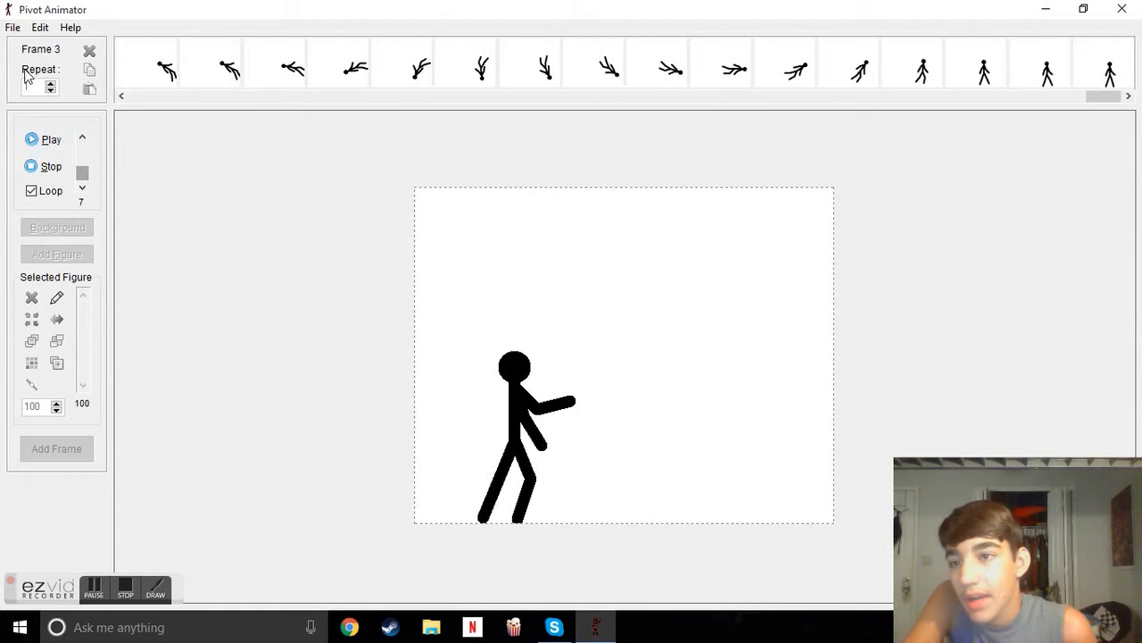
pyautogui.click(12, 30)
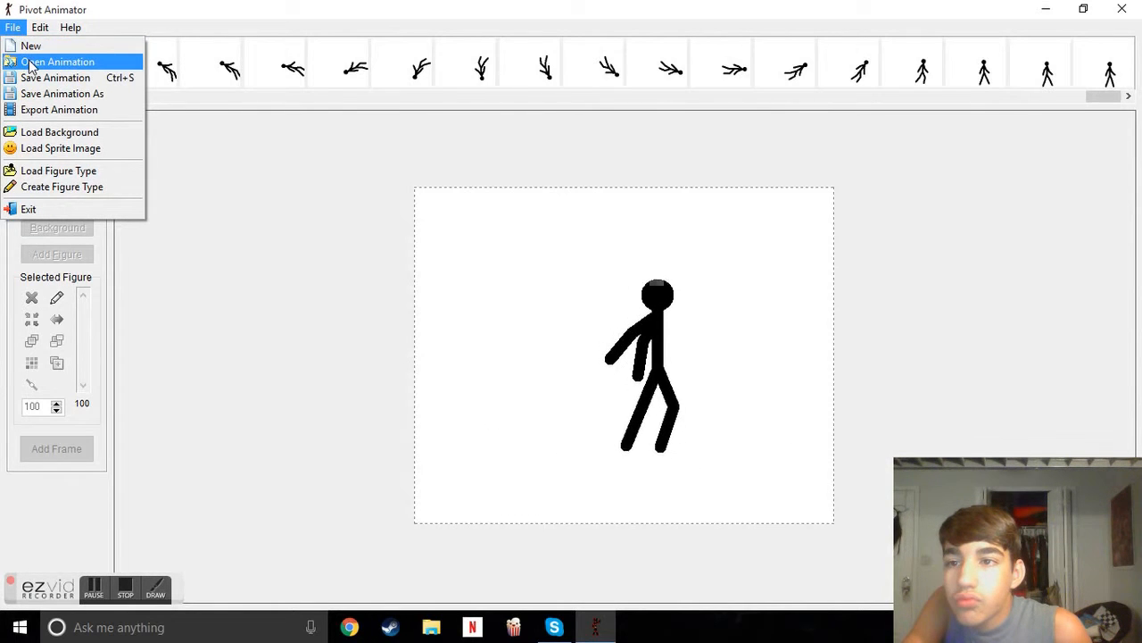
pyautogui.click(40, 62)
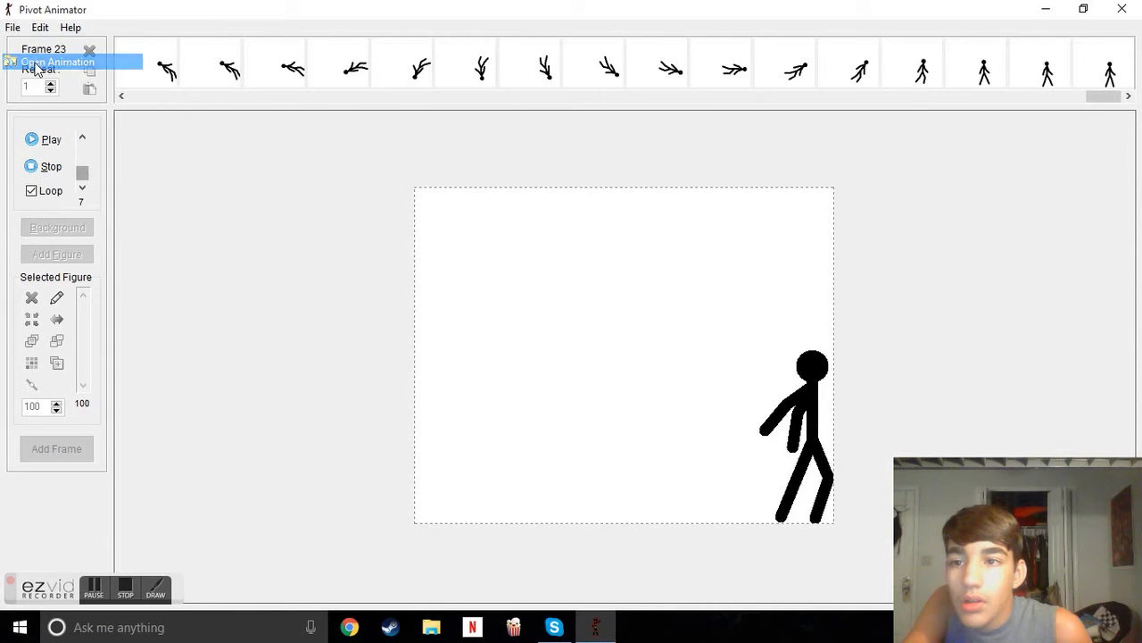
pyautogui.scroll(-10, 672, 294)
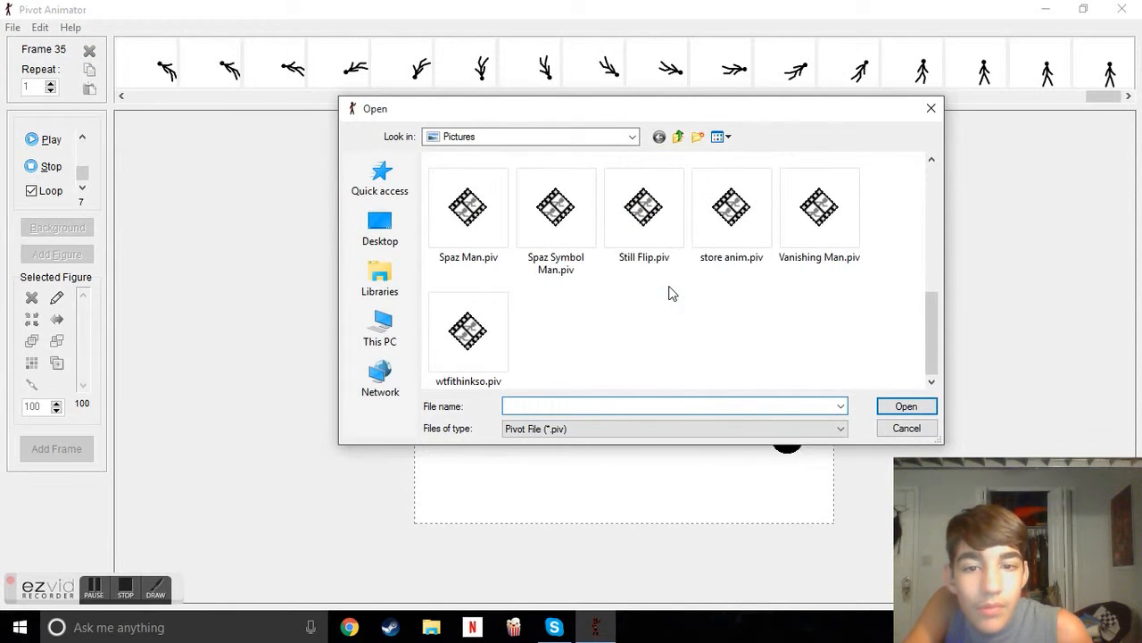
pyautogui.scroll(8, 663, 305)
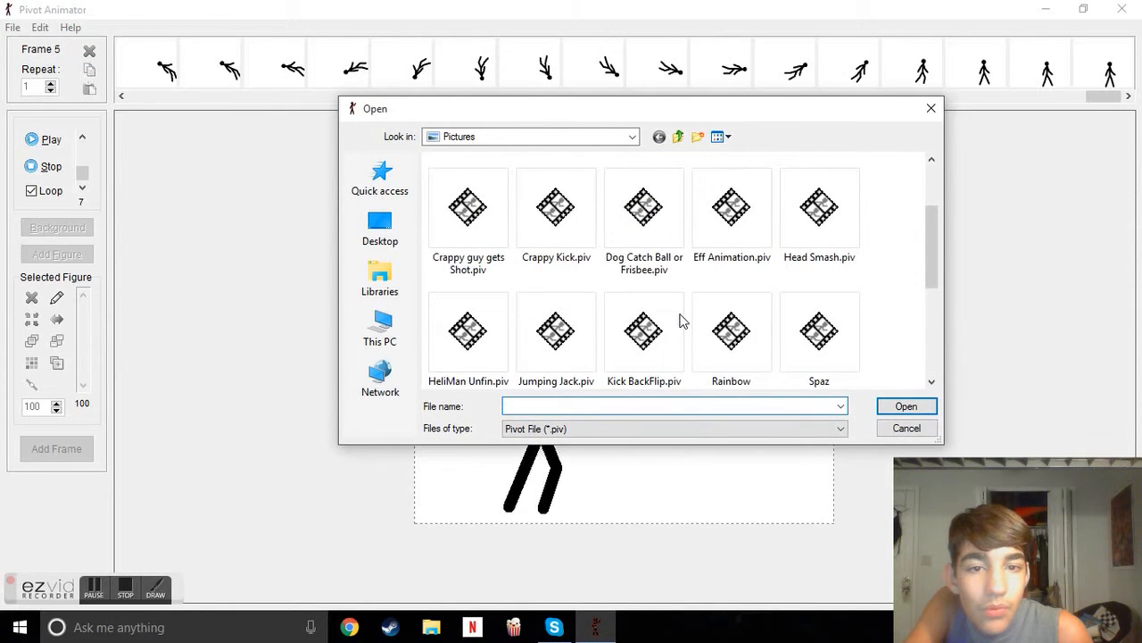
pyautogui.click(932, 110)
# Start a new blank animation containing only the default stick figure.
pyautogui.click(12, 28)
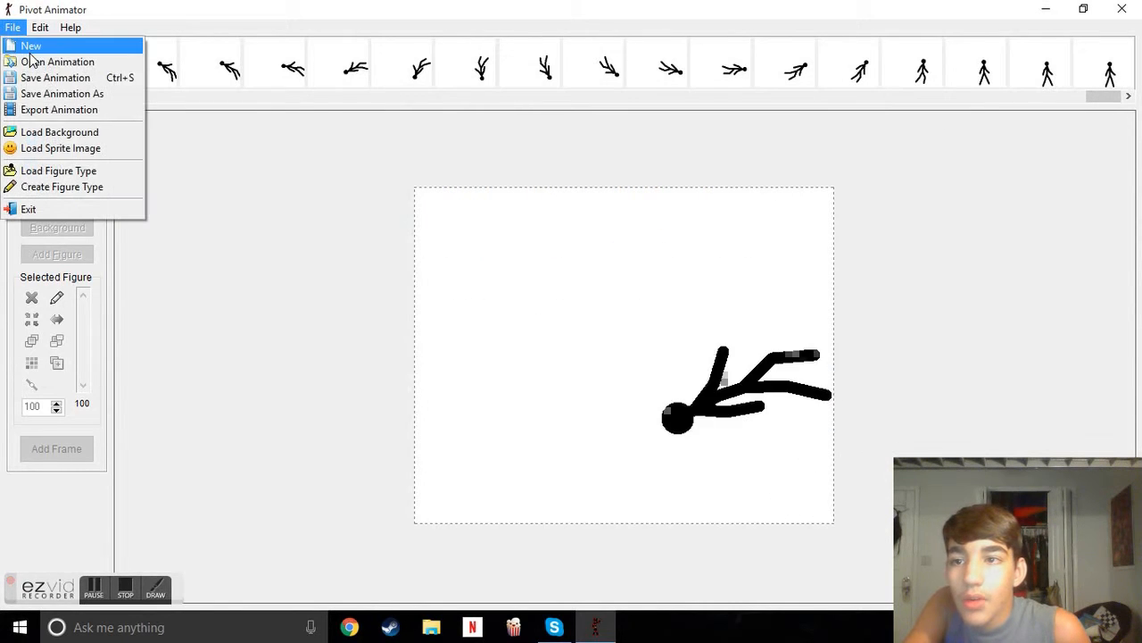
pyautogui.click(31, 46)
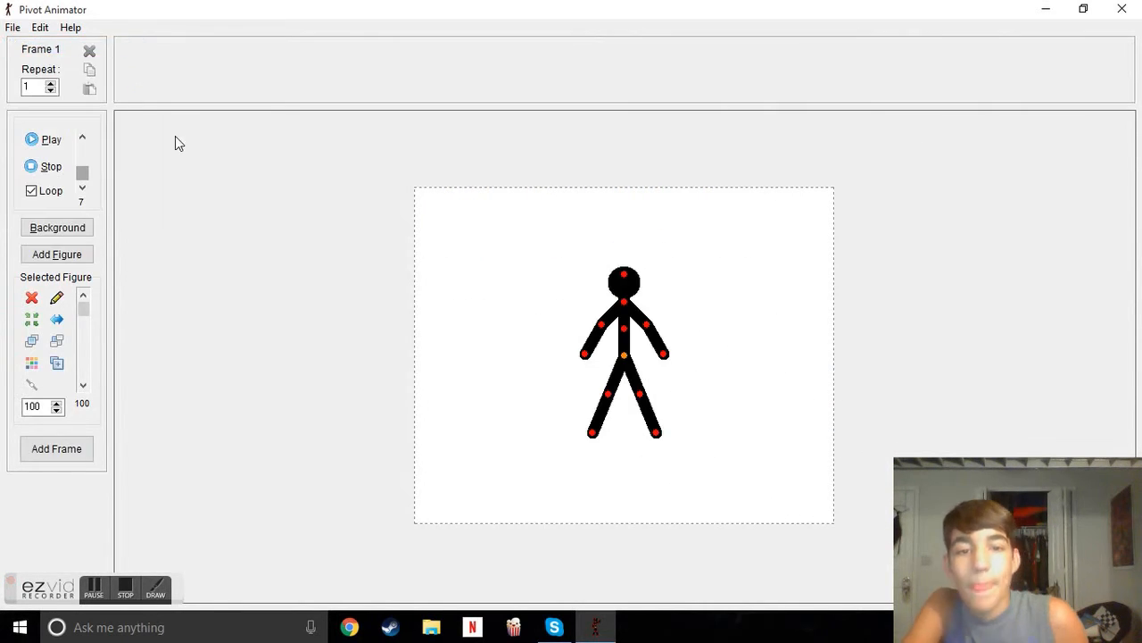
# Move the stick figure to the canvas's lower-left corner, raise both arms with vertical forearms, and add the pose as frame 1.
pyautogui.moveTo(624, 359); pyautogui.dragTo(478, 444)
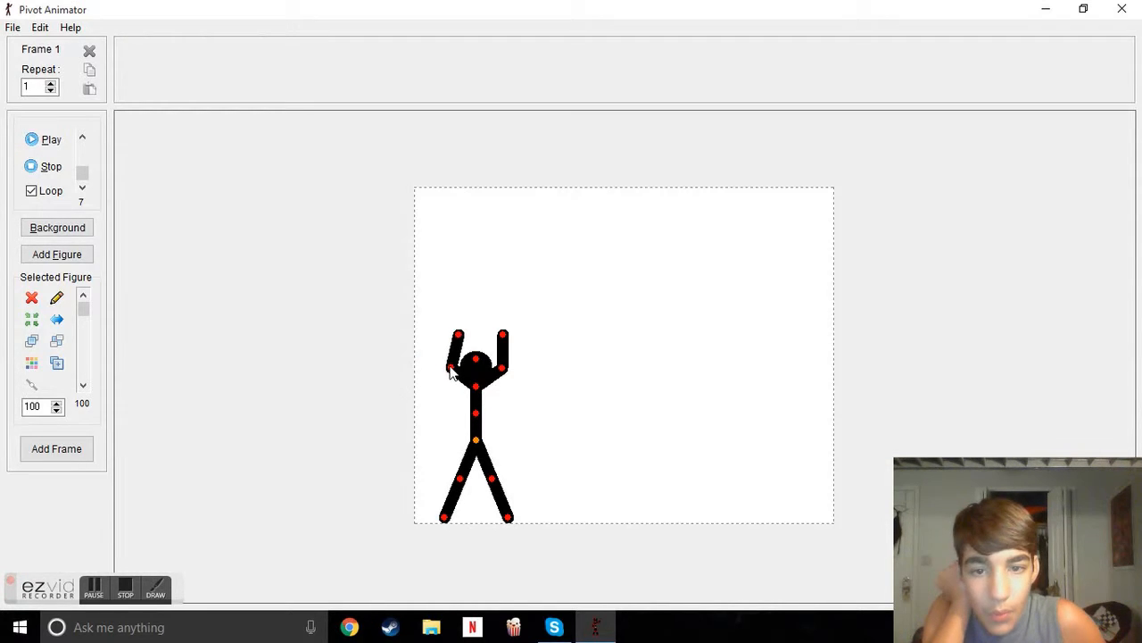
pyautogui.moveTo(447, 367); pyautogui.dragTo(448, 371)
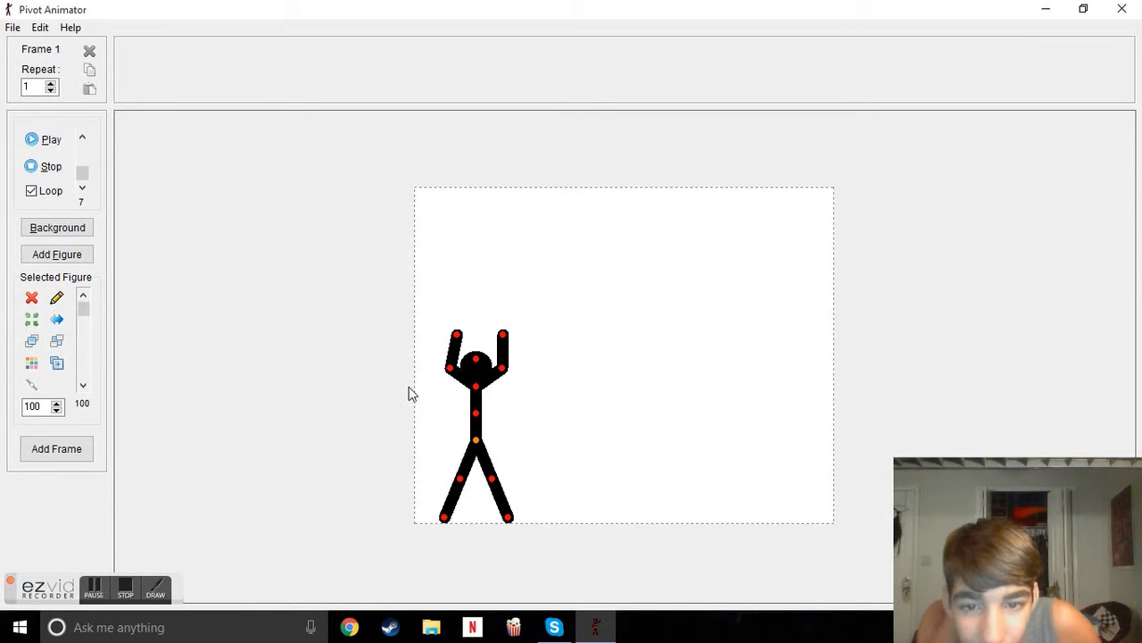
pyautogui.moveTo(455, 338); pyautogui.dragTo(449, 333)
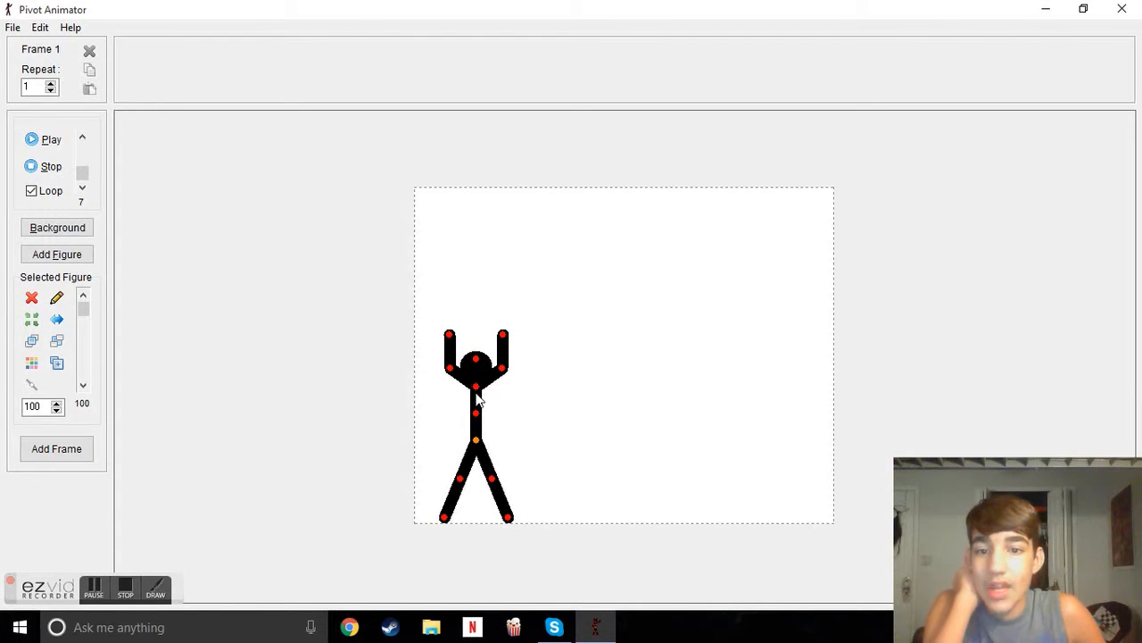
pyautogui.moveTo(477, 415)
pyautogui.mouseDown()
pyautogui.moveTo(493, 415)
pyautogui.moveTo(475, 419)
pyautogui.mouseUp()
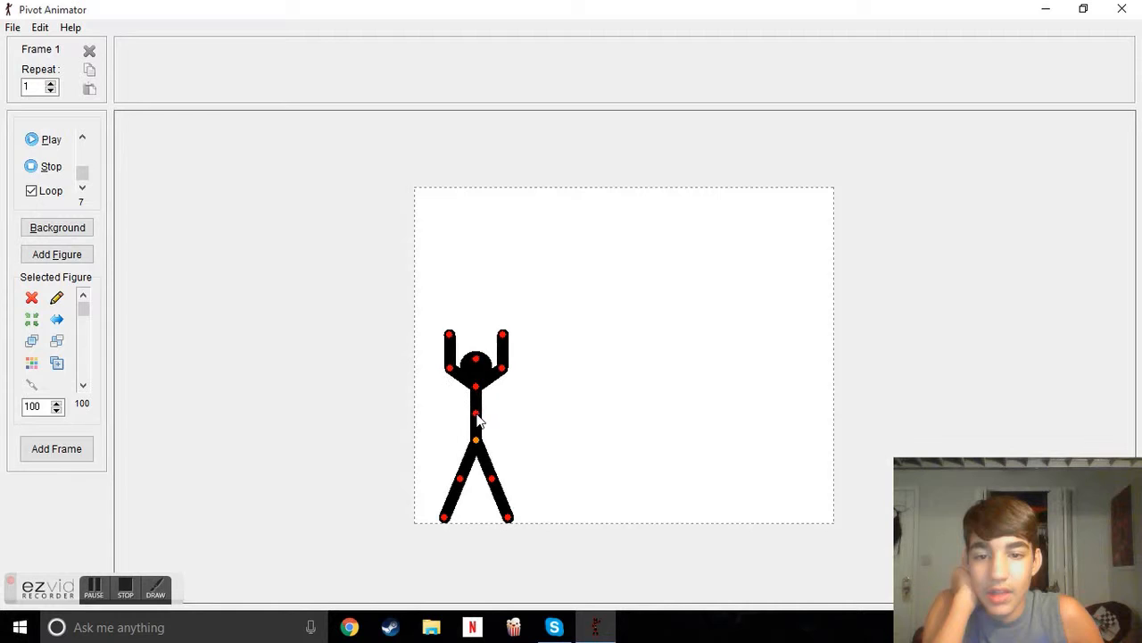
pyautogui.click(82, 451)
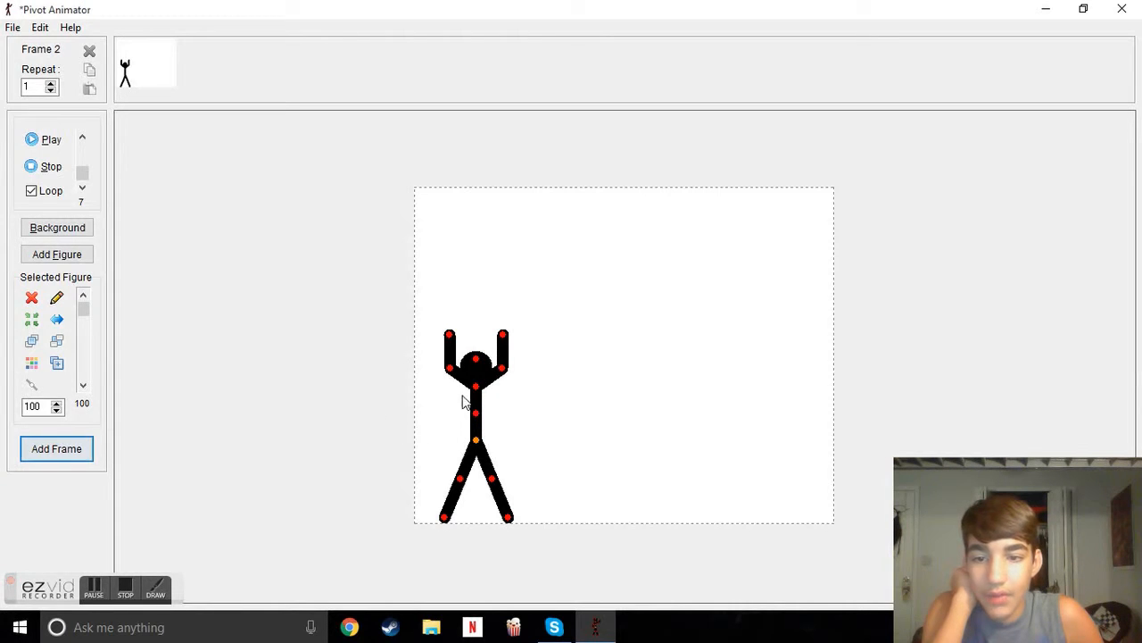
# Lean the torso slightly to the right, bend the right knee to bring its foot inward, and add frame 2.
pyautogui.moveTo(478, 416); pyautogui.dragTo(487, 417)
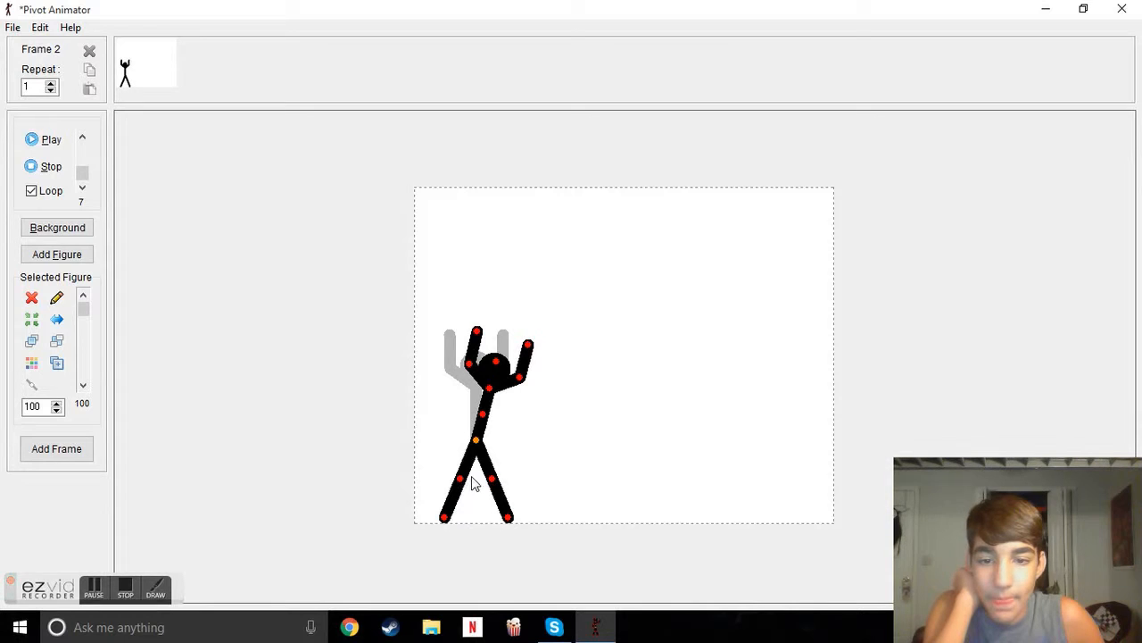
pyautogui.moveTo(508, 519); pyautogui.dragTo(482, 524)
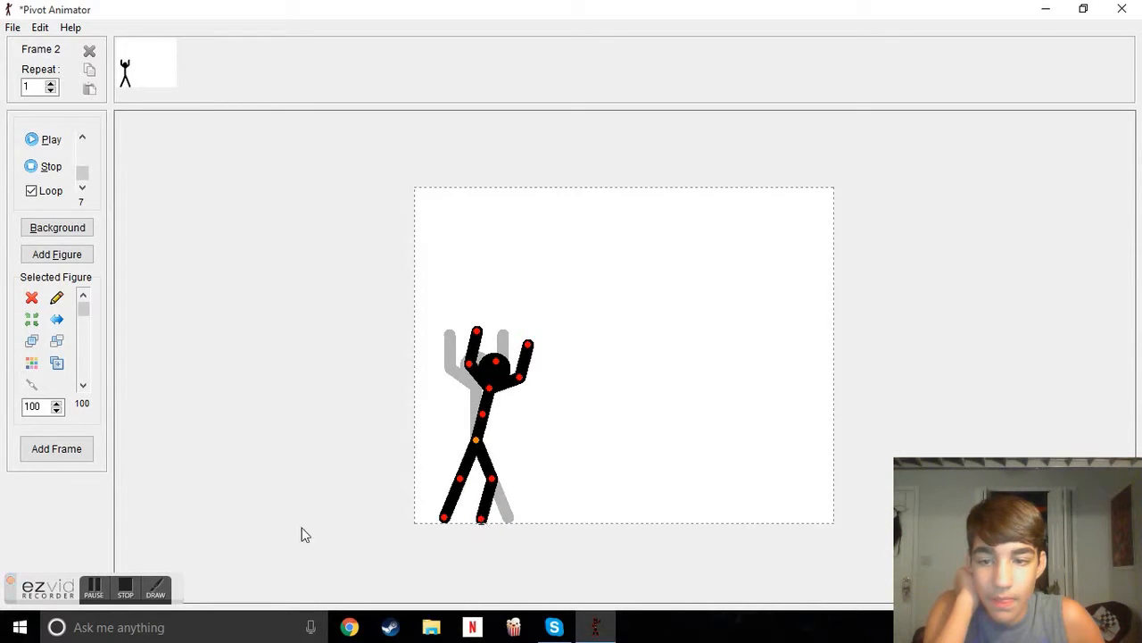
pyautogui.click(68, 456)
# Lean the torso further forward, lift the bent rear leg backward, shift the figure slightly right, and add frame 3.
pyautogui.moveTo(483, 422); pyautogui.dragTo(493, 418)
pyautogui.moveTo(460, 479); pyautogui.dragTo(453, 469)
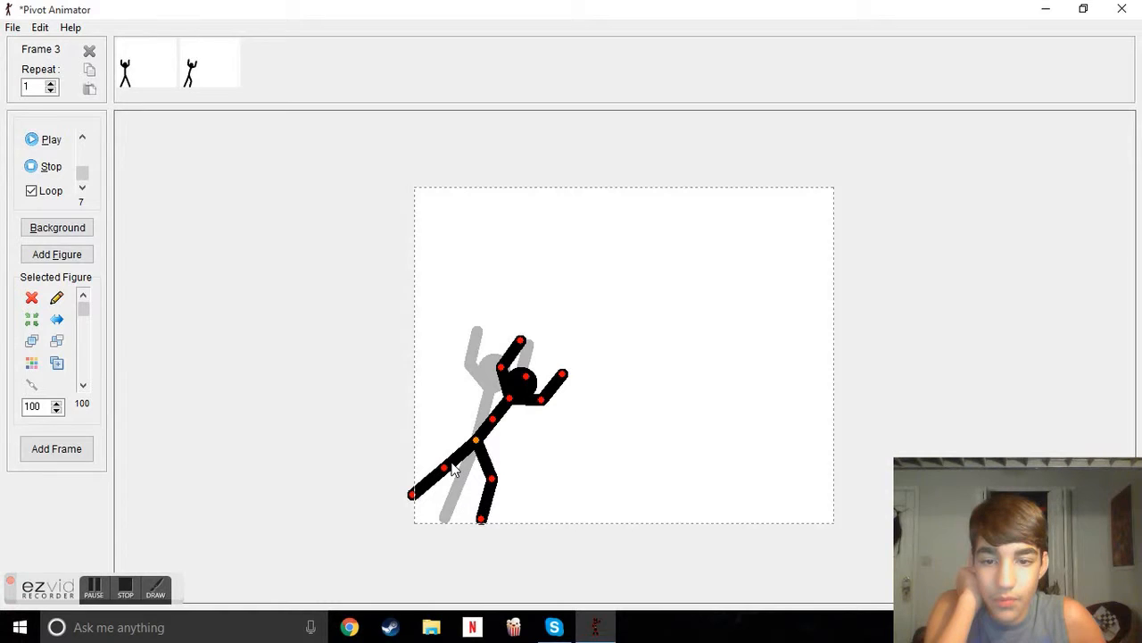
pyautogui.moveTo(412, 494); pyautogui.dragTo(420, 501)
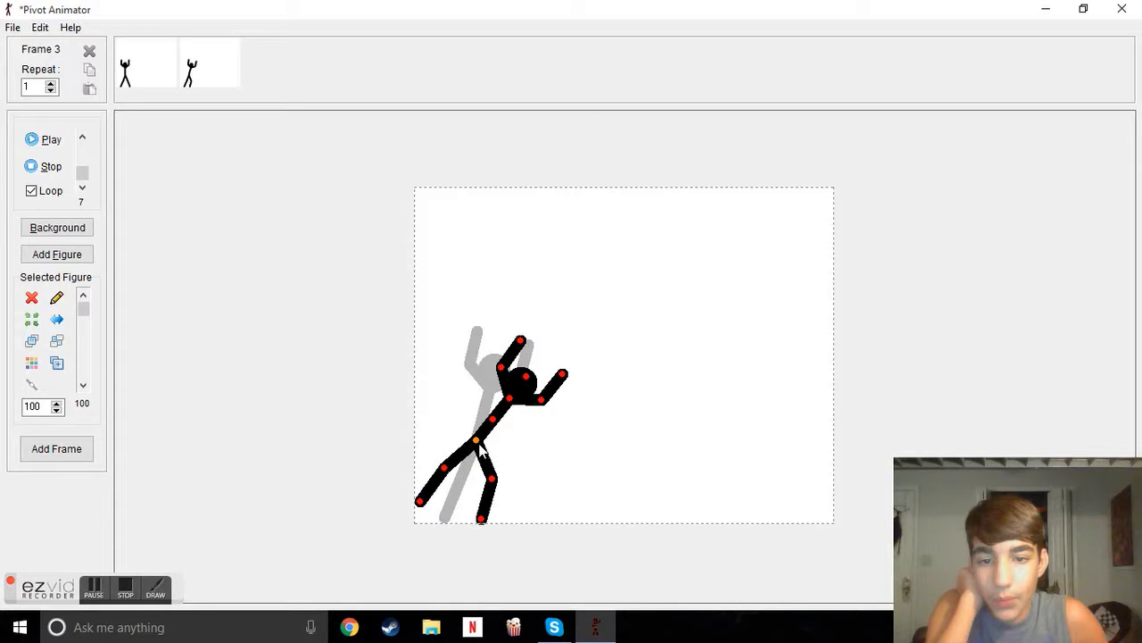
pyautogui.moveTo(476, 446); pyautogui.dragTo(485, 442)
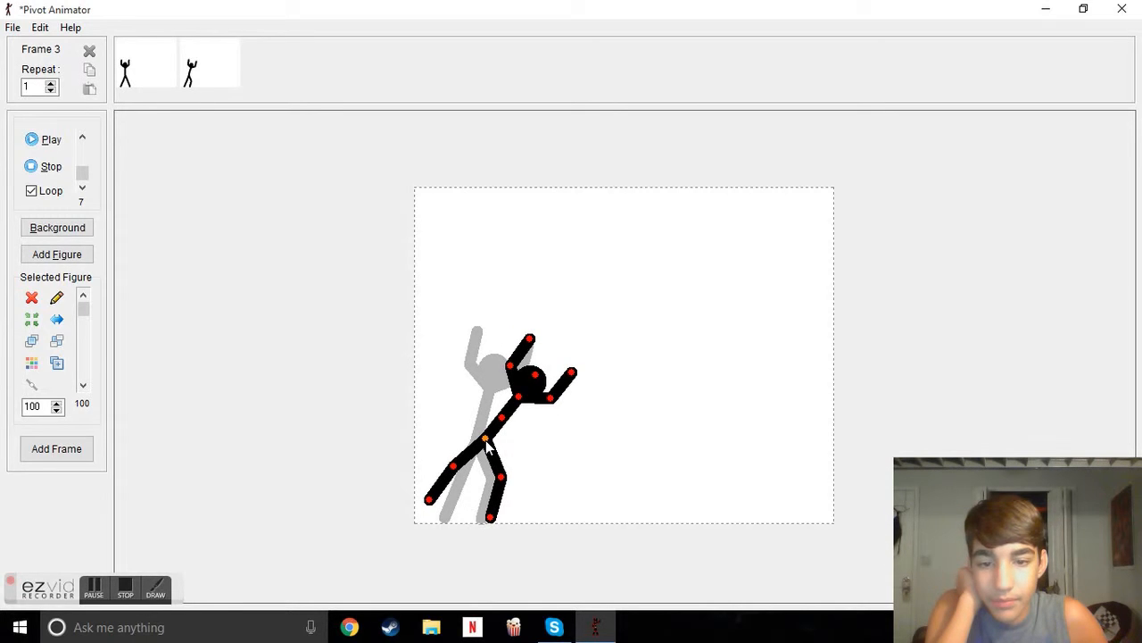
pyautogui.click(79, 461)
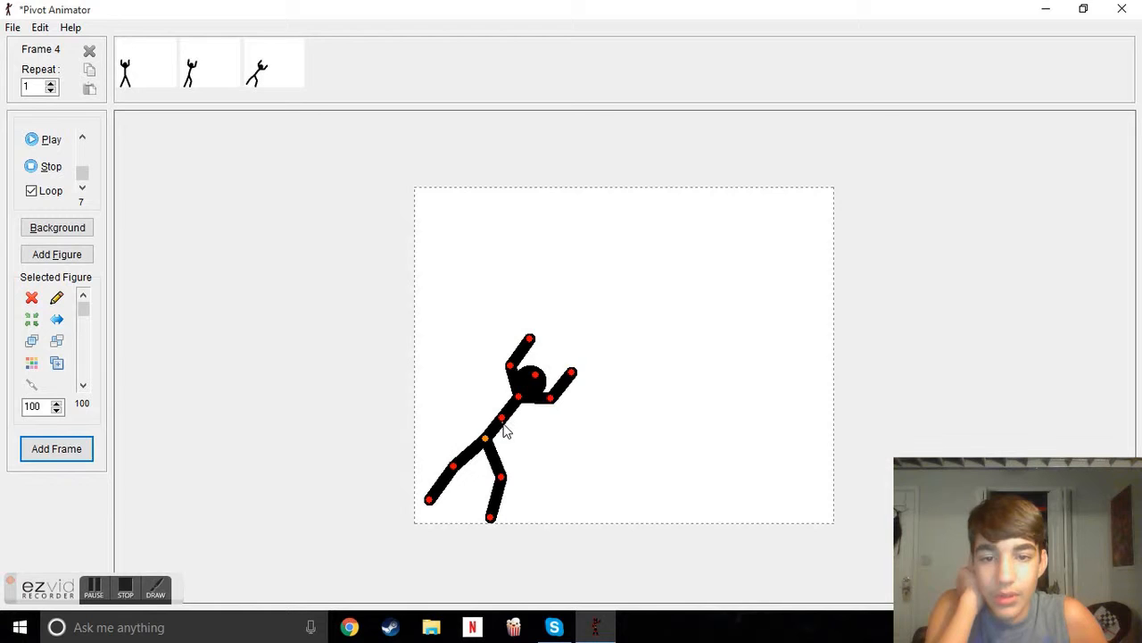
# Tilt the torso lower toward the ground, angle the front leg backward, raise the rear leg slightly, and add frame 4.
pyautogui.moveTo(503, 420); pyautogui.dragTo(510, 426)
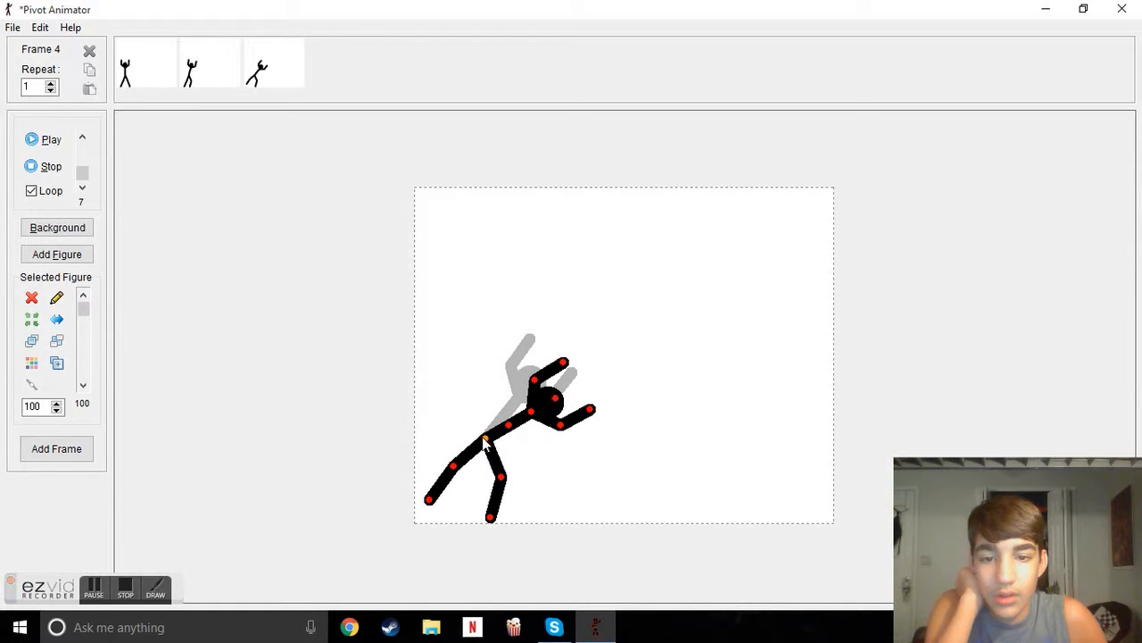
pyautogui.moveTo(453, 466)
pyautogui.mouseDown()
pyautogui.moveTo(446, 441)
pyautogui.moveTo(451, 451)
pyautogui.mouseUp()
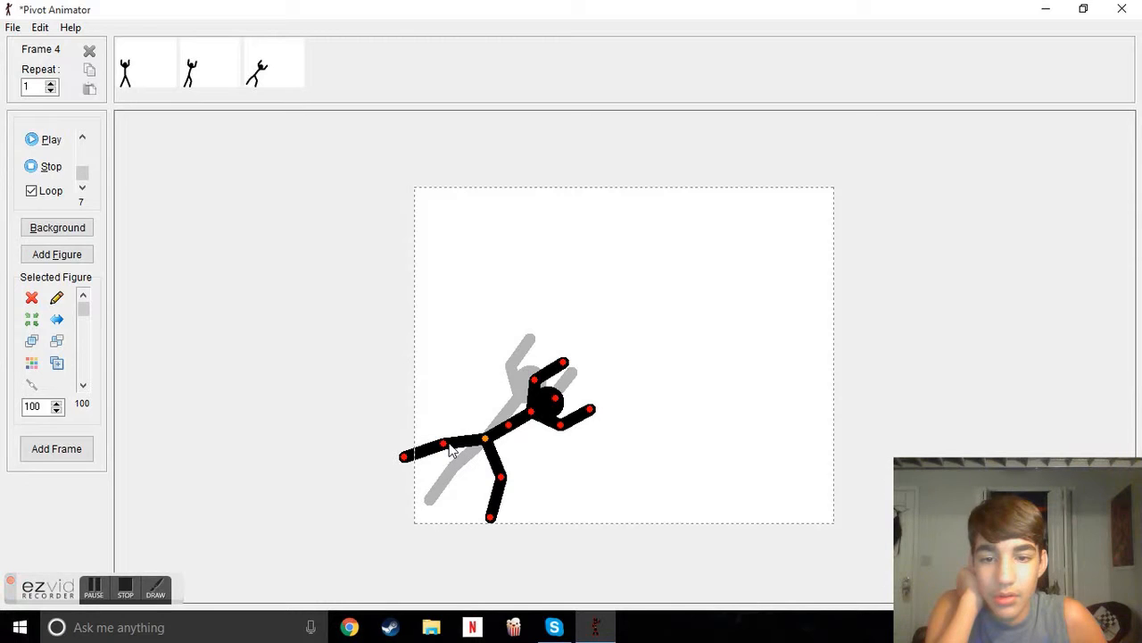
pyautogui.moveTo(503, 483); pyautogui.dragTo(473, 491)
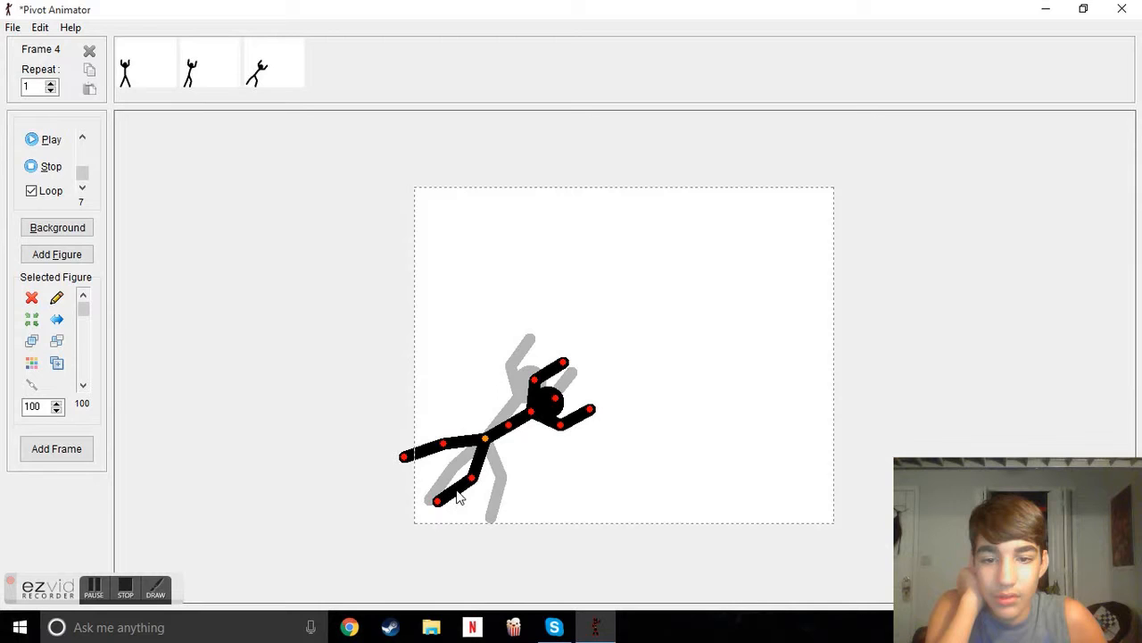
pyautogui.moveTo(479, 487); pyautogui.dragTo(498, 488)
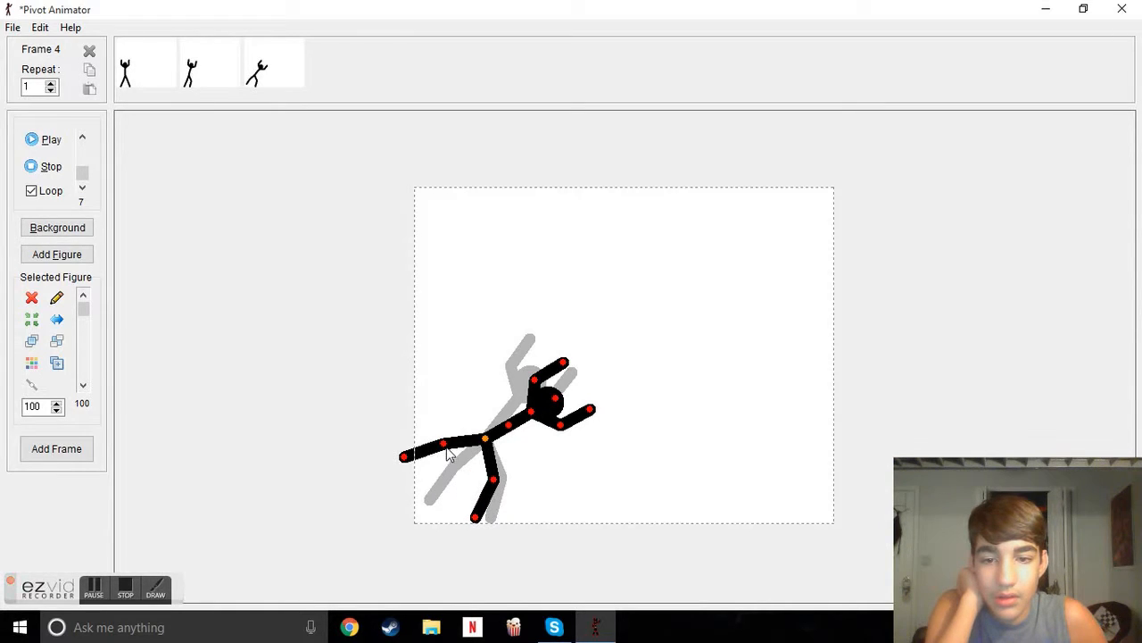
pyautogui.moveTo(449, 454); pyautogui.dragTo(459, 465)
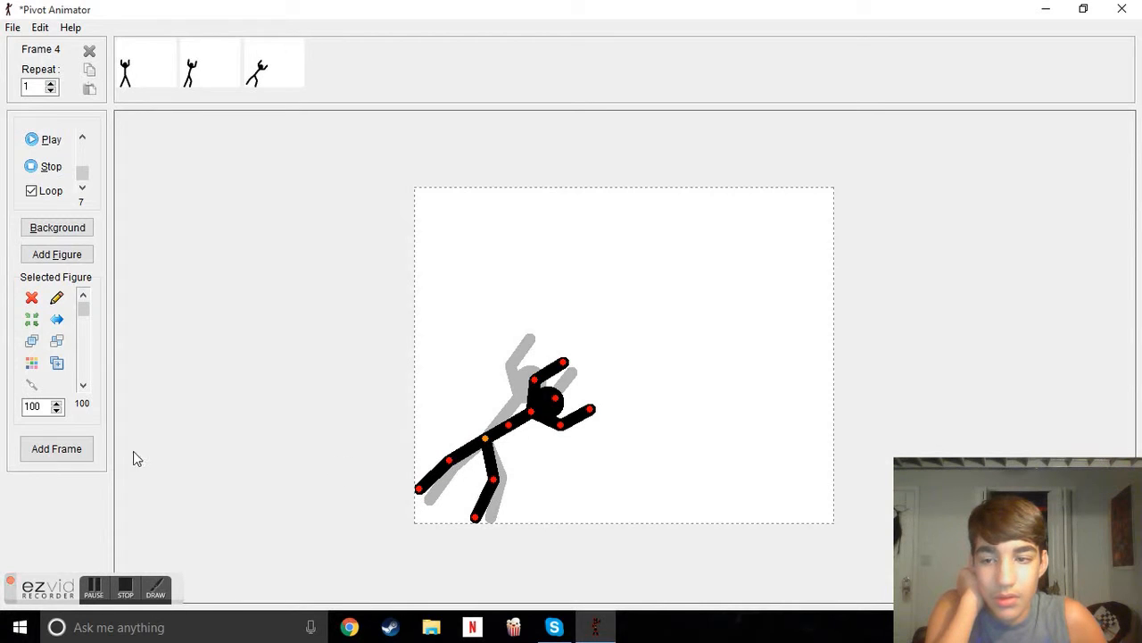
pyautogui.click(84, 452)
# Bring the torso to nearly horizontal, raise the rear leg, shift the figure slightly right, and add frame 5.
pyautogui.moveTo(510, 428); pyautogui.dragTo(511, 440)
pyautogui.moveTo(450, 460); pyautogui.dragTo(496, 438)
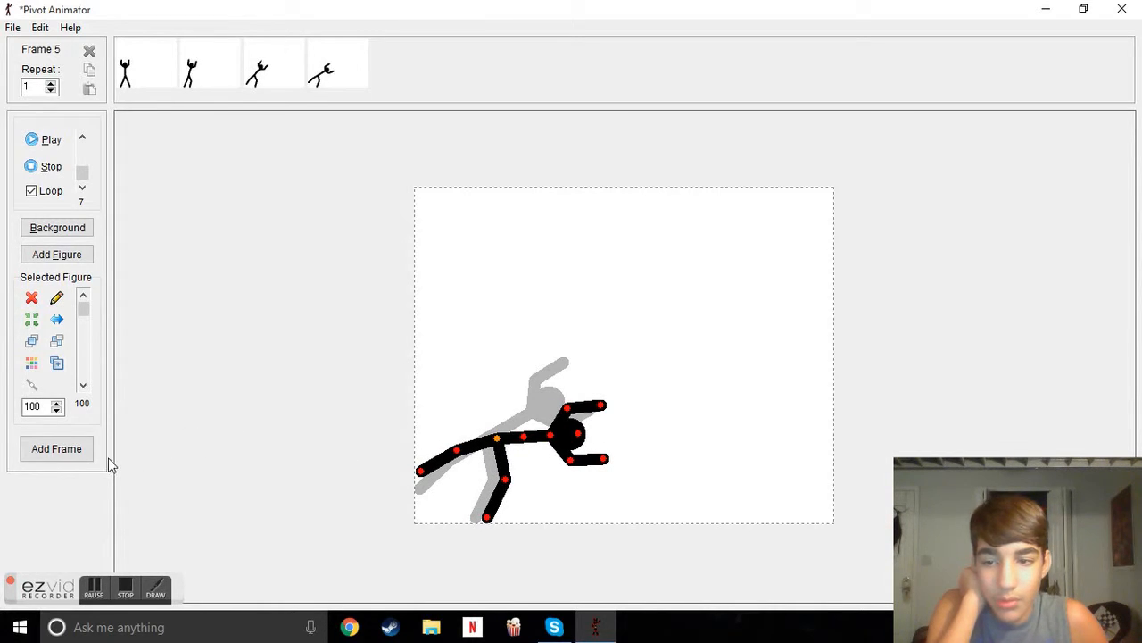
pyautogui.click(43, 450)
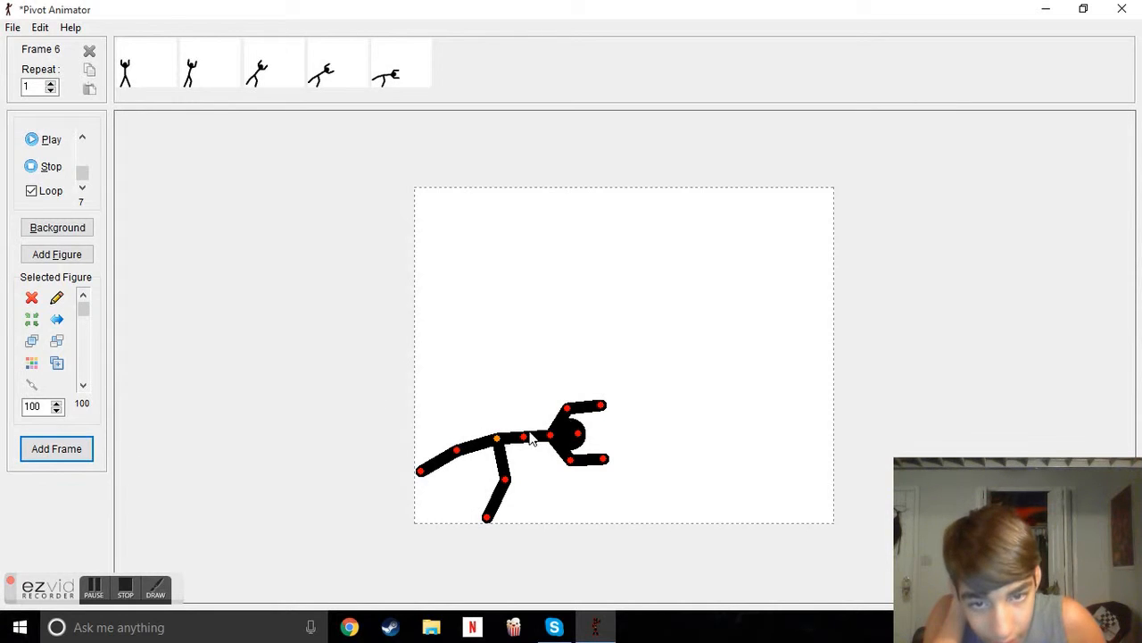
# Tip the torso below horizontal, raise the rear leg to about hip level, straighten the supporting thigh, and add frame 6.
pyautogui.moveTo(523, 436); pyautogui.dragTo(529, 460)
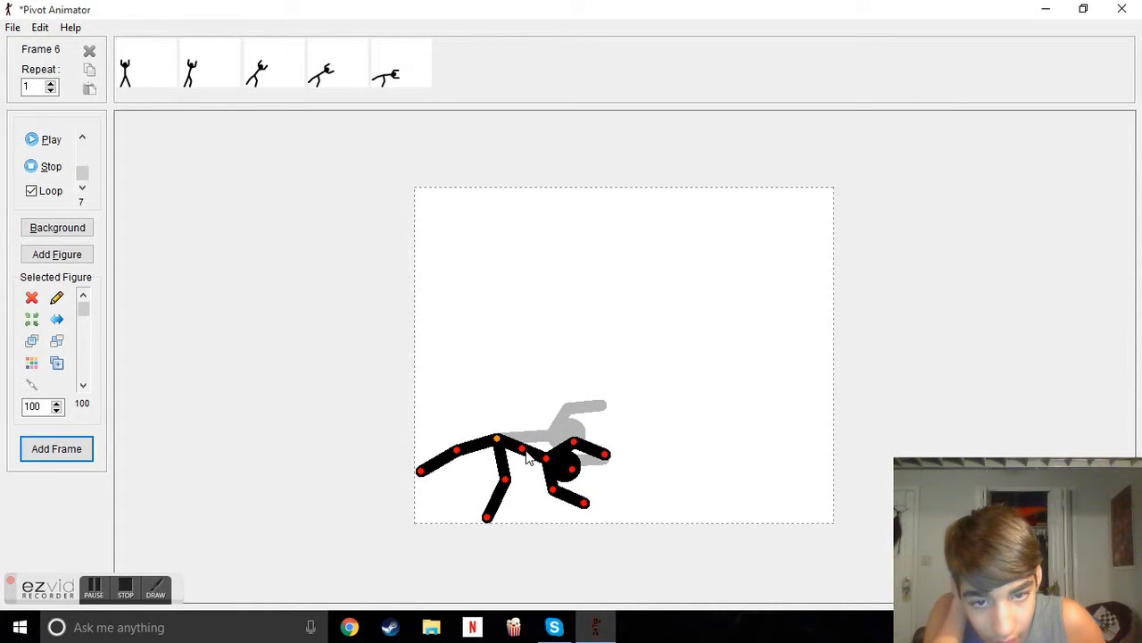
pyautogui.moveTo(460, 456); pyautogui.dragTo(457, 427)
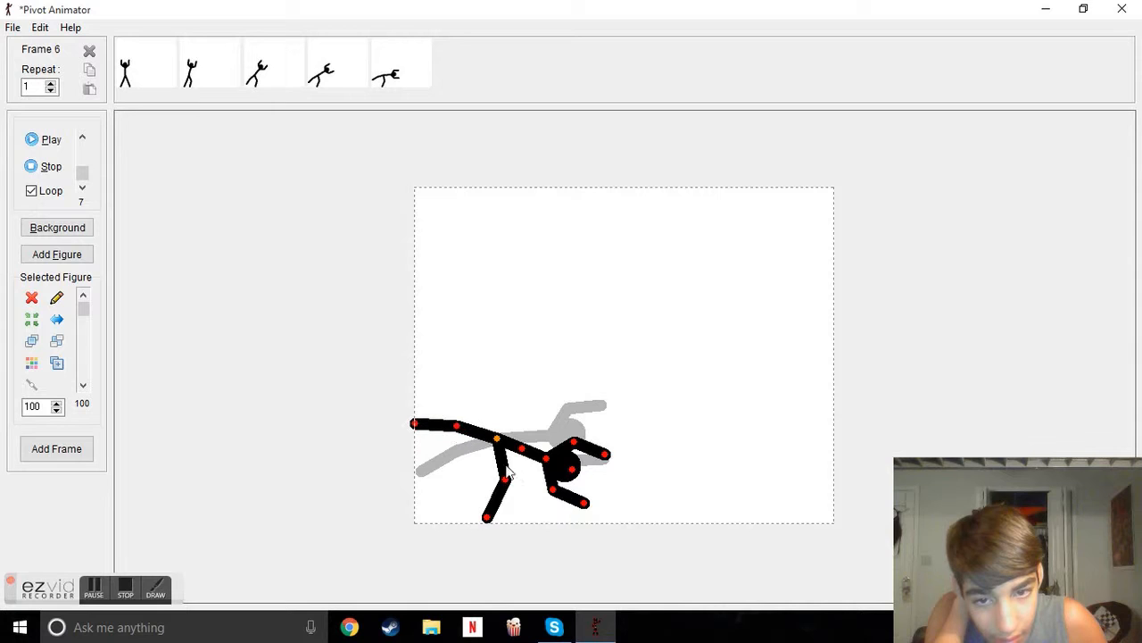
pyautogui.moveTo(506, 484); pyautogui.dragTo(480, 518)
pyautogui.moveTo(455, 426); pyautogui.dragTo(466, 439)
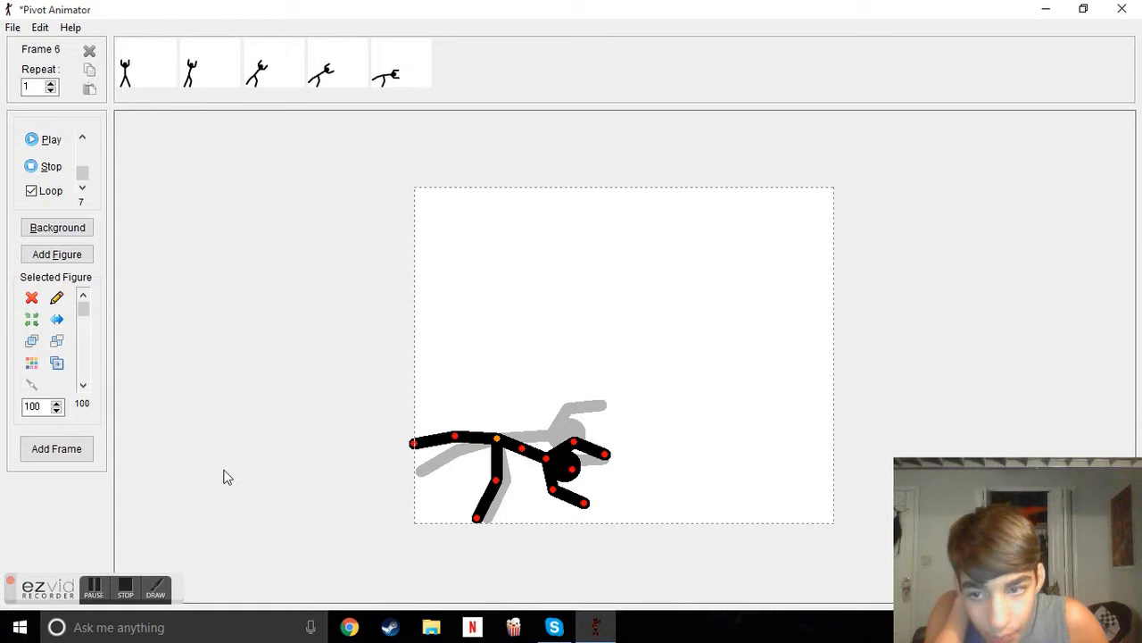
pyautogui.click(79, 454)
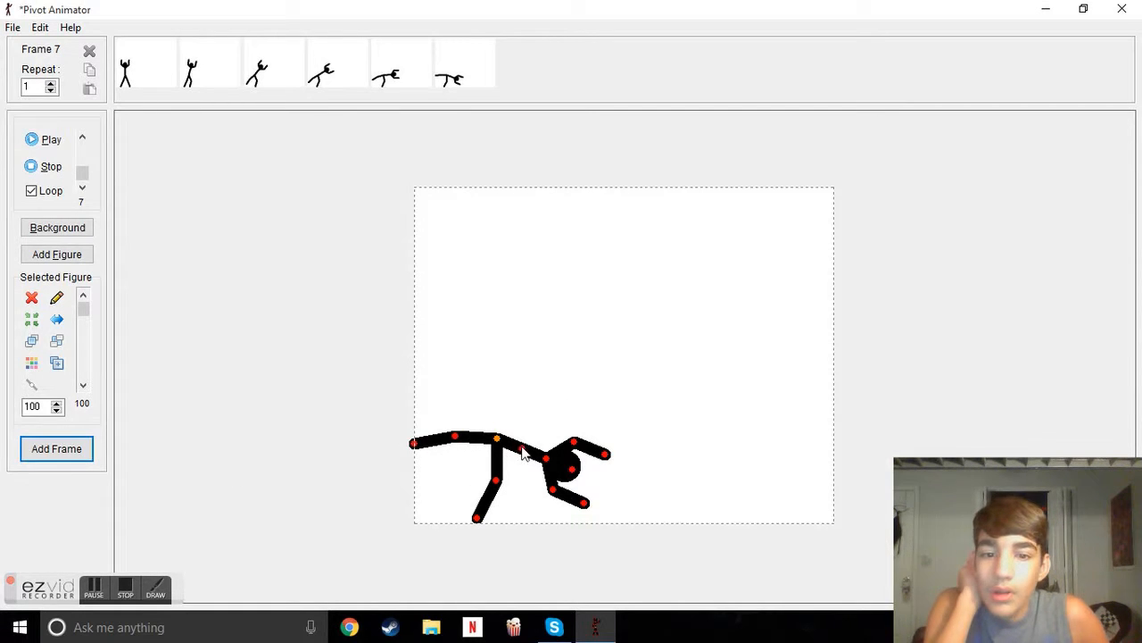
# Shift the figure slightly right, lower the torso until one hand reaches the ground, lift the rear leg above the hip, and add frame 7.
pyautogui.moveTo(497, 438); pyautogui.dragTo(530, 458)
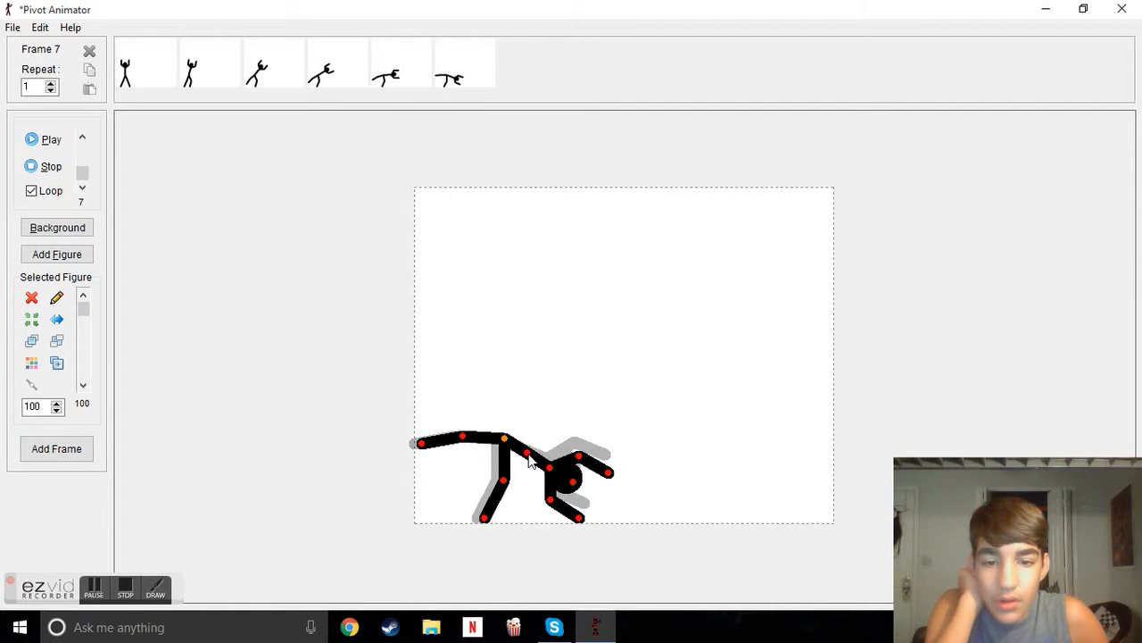
pyautogui.moveTo(463, 437); pyautogui.dragTo(470, 427)
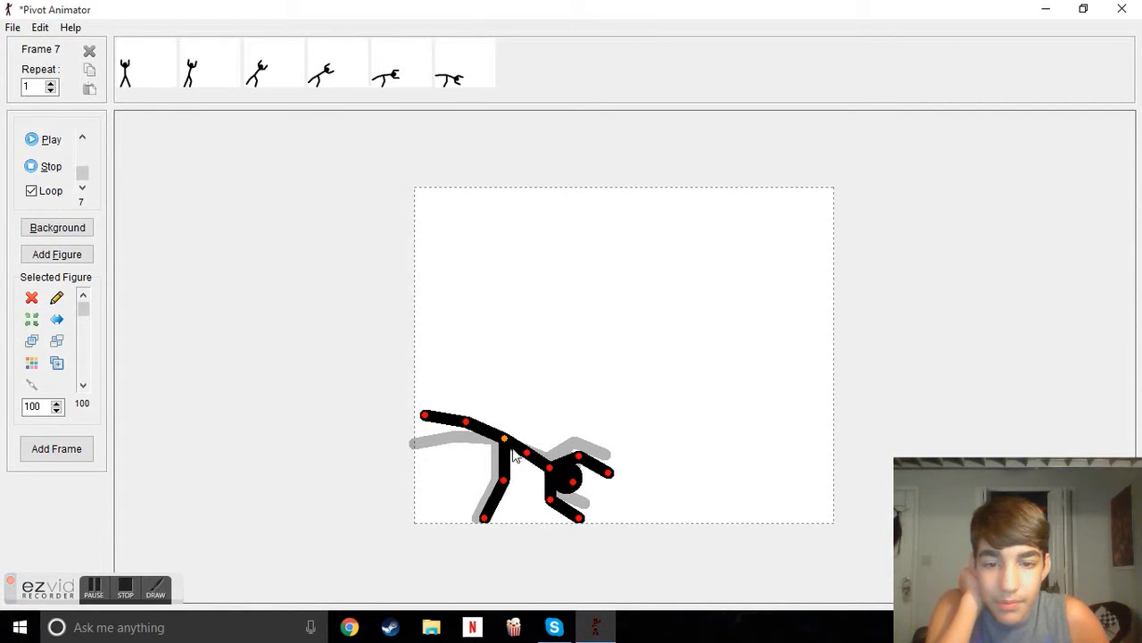
pyautogui.click(75, 453)
# Move the hips up and right, lift the supporting leg off the ground behind the body, raise the upper leg, and add frame 8.
pyautogui.moveTo(528, 457)
pyautogui.mouseDown()
pyautogui.moveTo(513, 440)
pyautogui.moveTo(524, 437)
pyautogui.moveTo(516, 469)
pyautogui.moveTo(507, 465)
pyautogui.mouseUp()
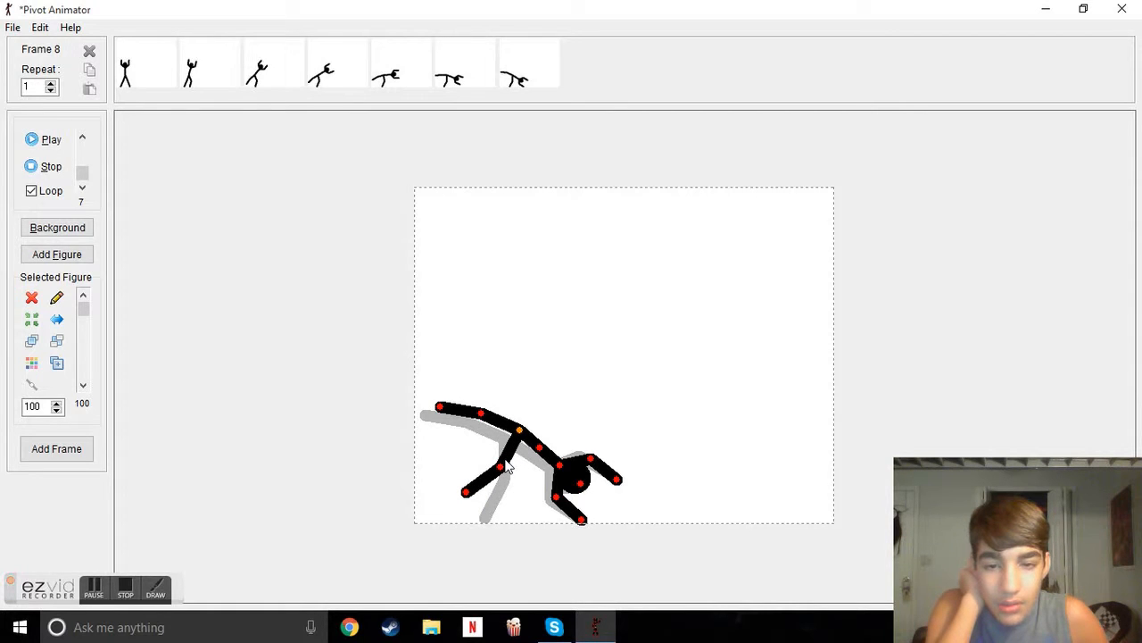
pyautogui.moveTo(482, 415); pyautogui.dragTo(486, 410)
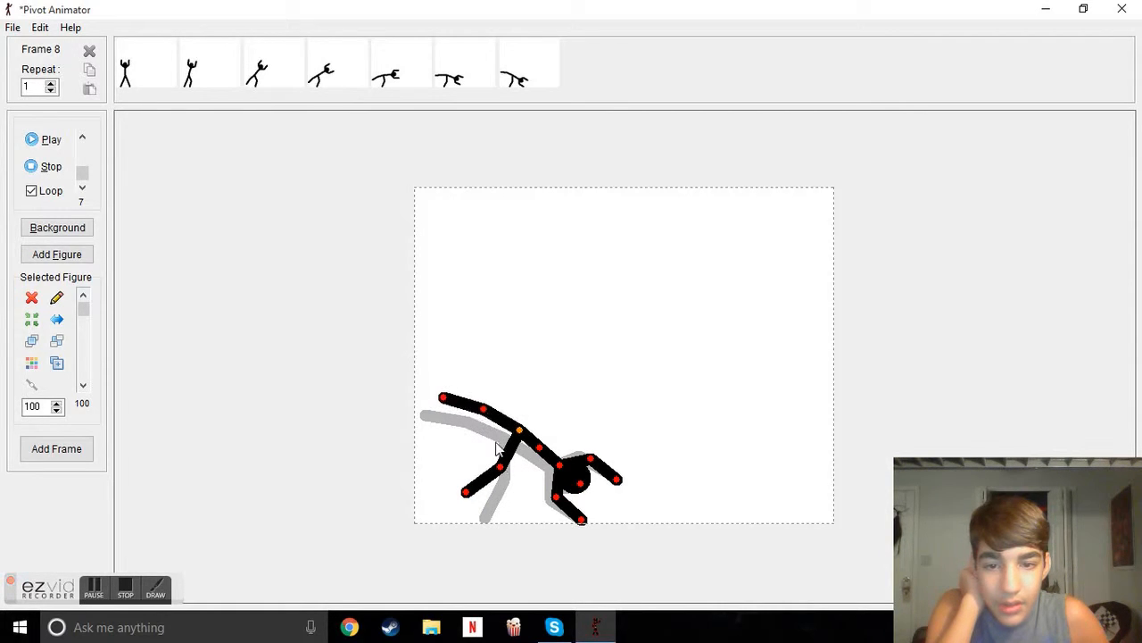
pyautogui.click(83, 459)
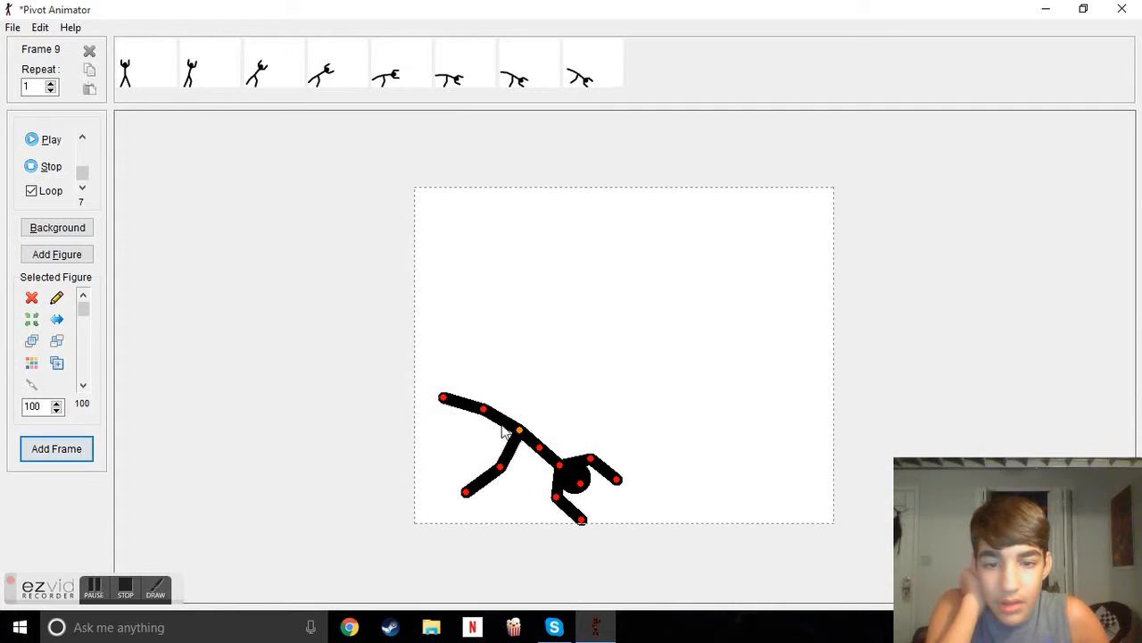
# Steepen the upside-down torso, raise the upper leg, swing the other shin to nearly horizontal, and add frame 9.
pyautogui.click(539, 454)
pyautogui.moveTo(521, 438); pyautogui.dragTo(509, 396)
pyautogui.moveTo(520, 466); pyautogui.dragTo(502, 445)
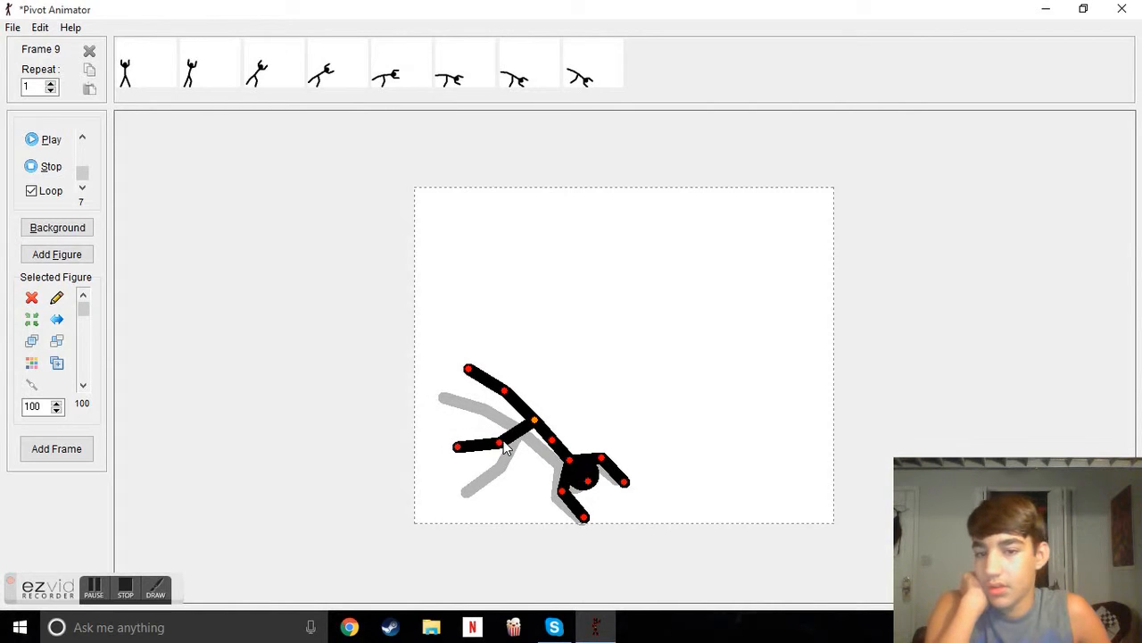
pyautogui.click(74, 455)
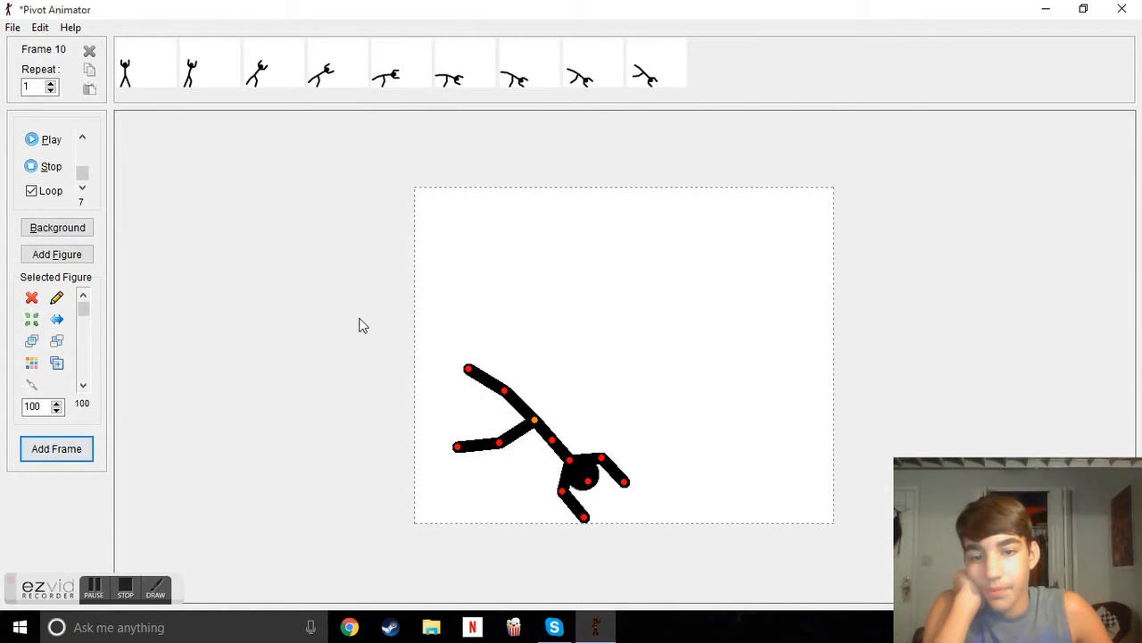
# Shift the figure slightly right, swing the upper leg to nearly vertical, bring the other thigh horizontal, and add frame 10.
pyautogui.moveTo(533, 423); pyautogui.dragTo(537, 379)
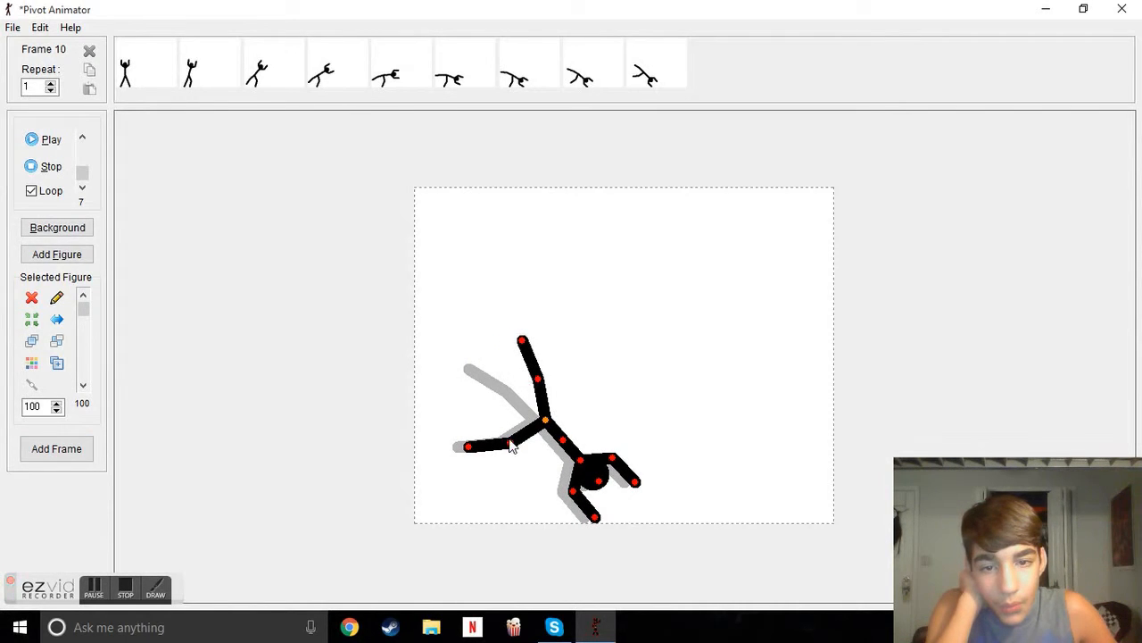
pyautogui.moveTo(512, 449); pyautogui.dragTo(498, 427)
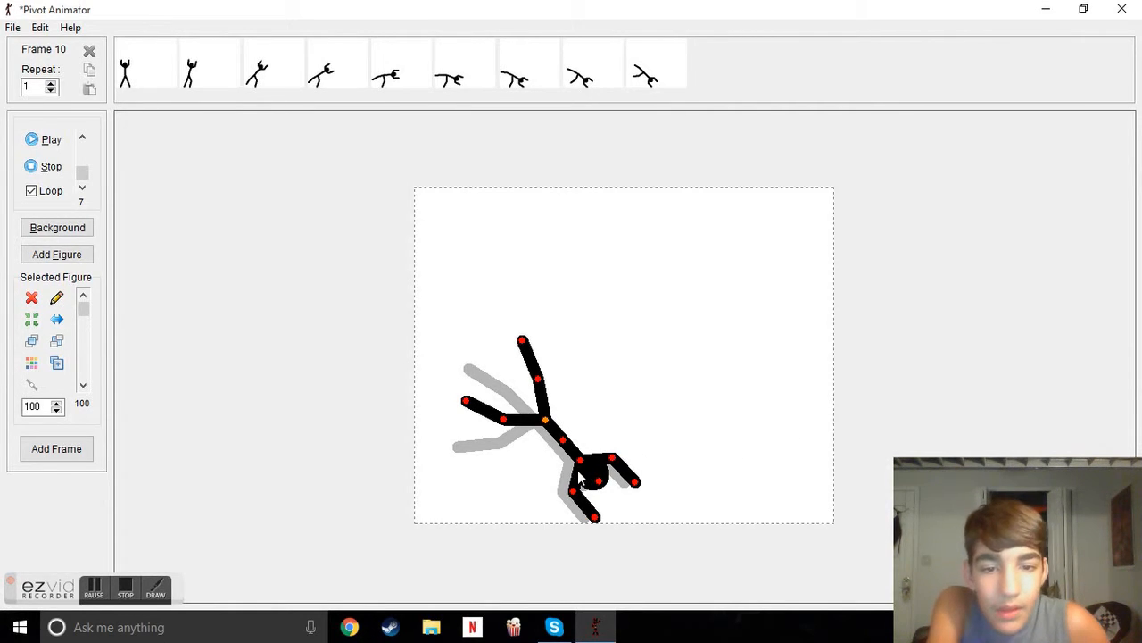
pyautogui.click(92, 459)
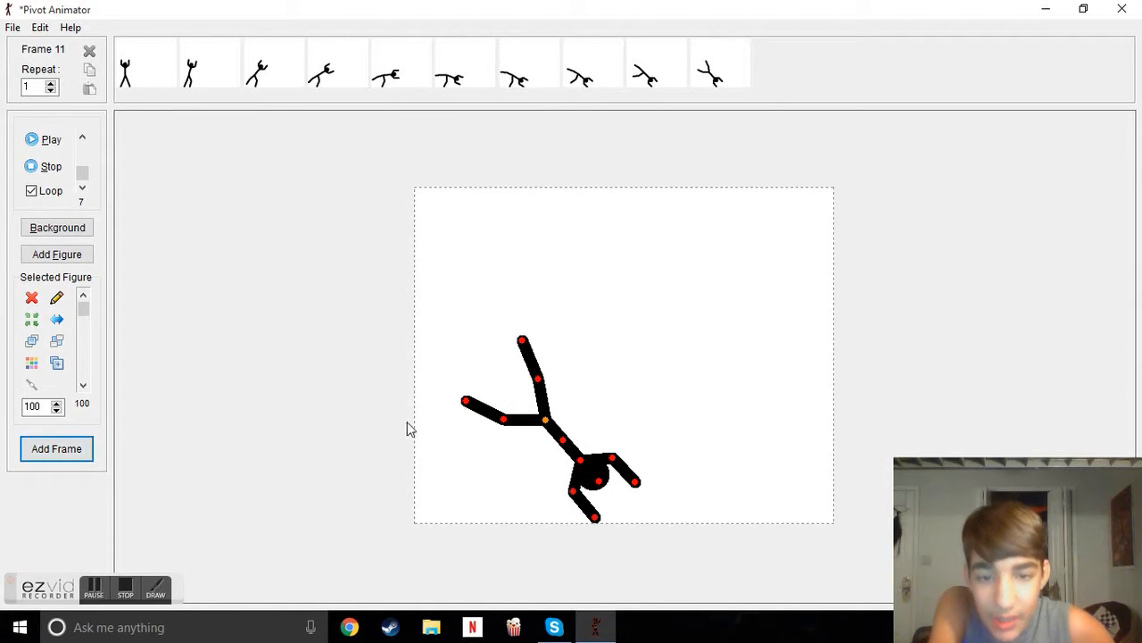
# Rotate the torso closer to a handstand, swing the leading leg past vertical, raise the trailing leg diagonally, and add frame 11.
pyautogui.moveTo(562, 441); pyautogui.dragTo(560, 415)
pyautogui.moveTo(553, 375); pyautogui.dragTo(559, 373)
pyautogui.moveTo(518, 412); pyautogui.dragTo(573, 371)
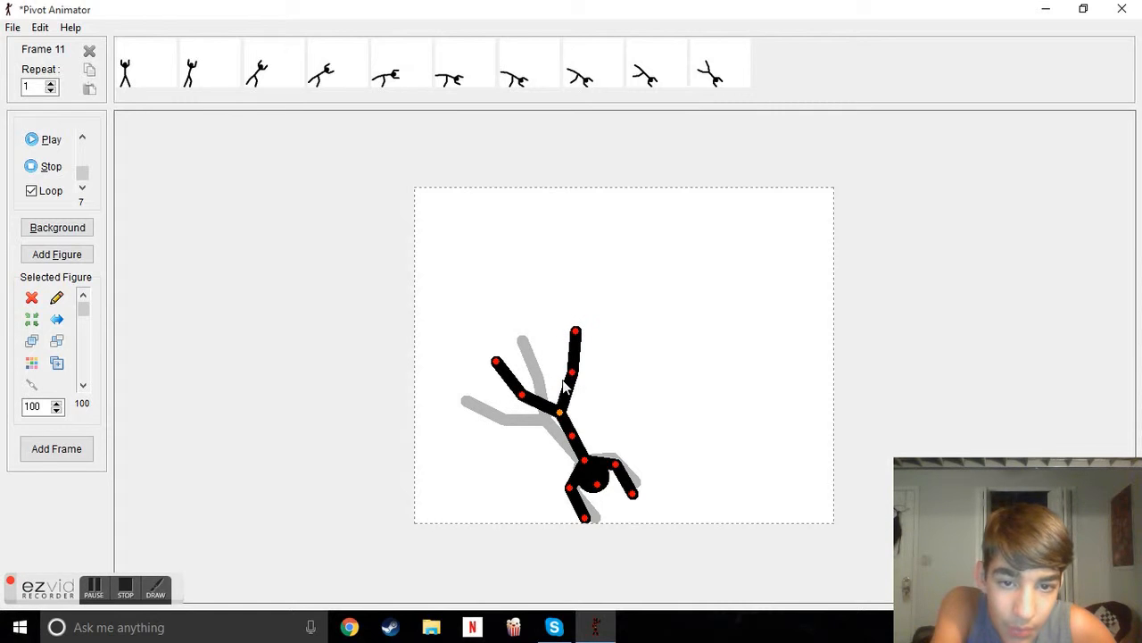
pyautogui.click(78, 452)
# Move the hips right to steepen the handstand, spread the legs into a V on either side of vertical, and add frame 12.
pyautogui.moveTo(560, 415)
pyautogui.mouseDown()
pyautogui.moveTo(574, 414)
pyautogui.moveTo(584, 437)
pyautogui.moveTo(577, 409)
pyautogui.mouseUp()
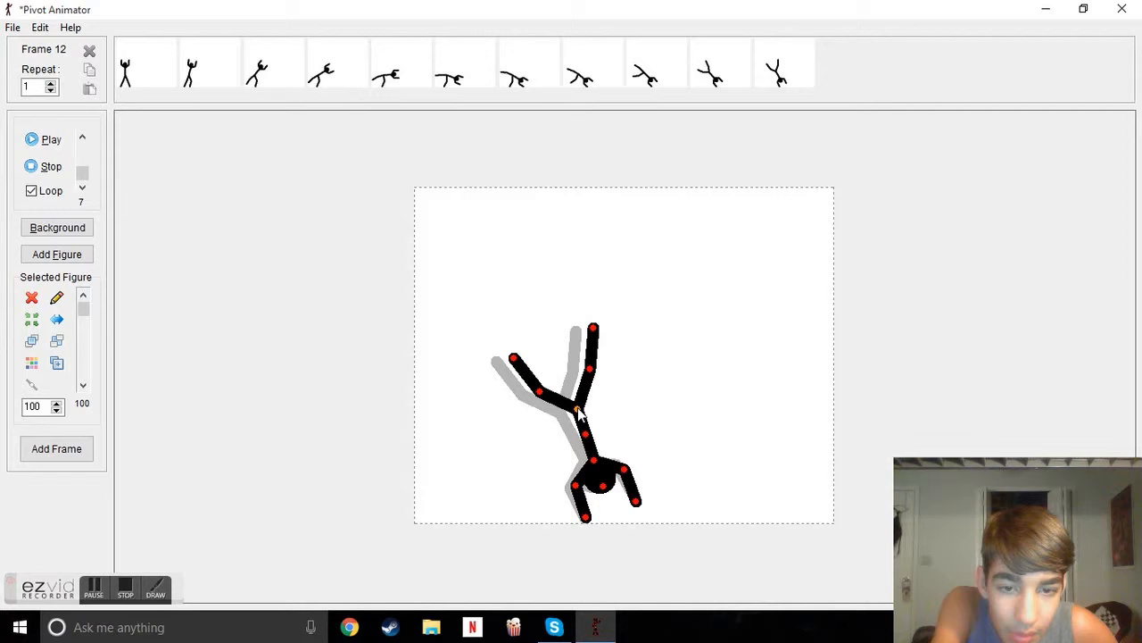
pyautogui.moveTo(593, 379); pyautogui.dragTo(605, 377)
pyautogui.moveTo(542, 393); pyautogui.dragTo(554, 378)
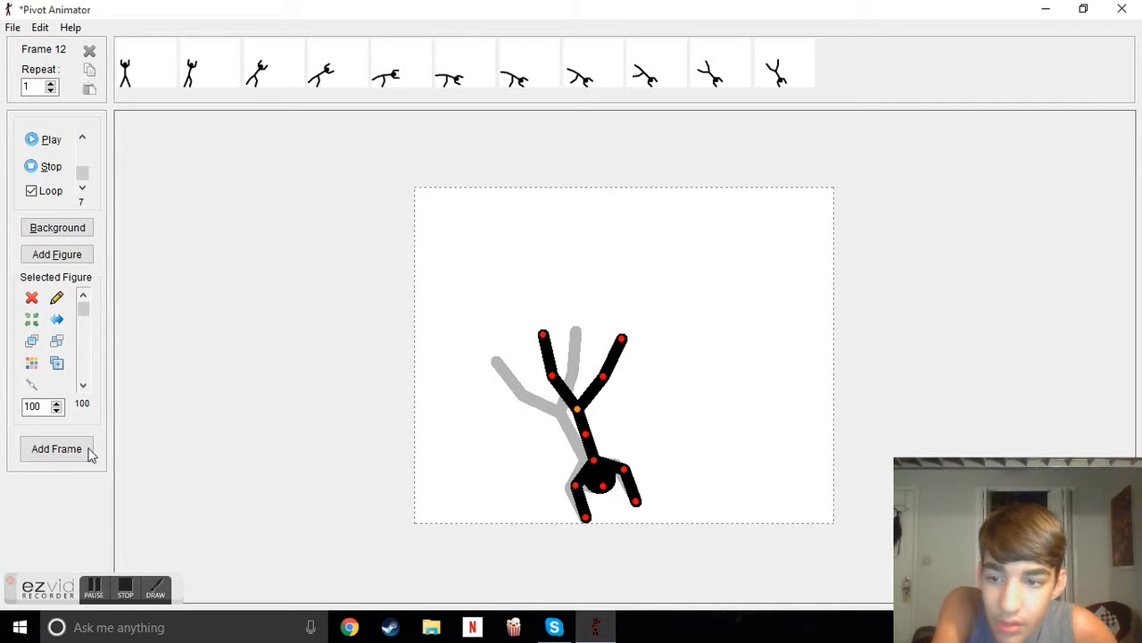
pyautogui.click(56, 449)
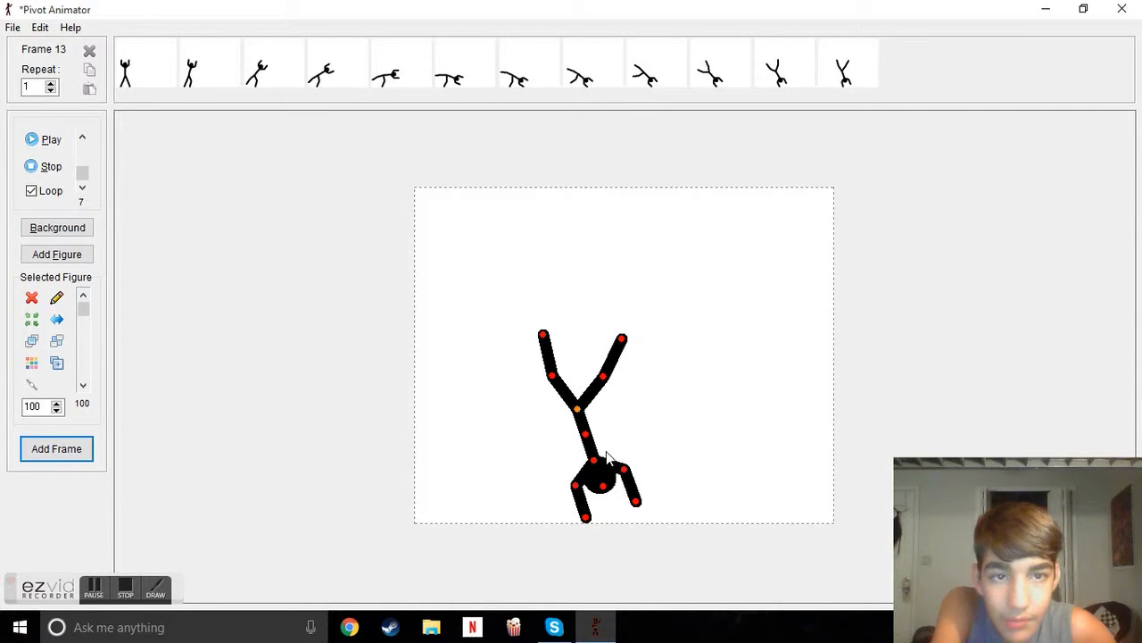
# Bring the upside-down torso almost vertical, swing the trailing leg nearly upright, lower the leading leg slightly, and add frame 13.
pyautogui.moveTo(596, 461); pyautogui.dragTo(584, 437)
pyautogui.moveTo(578, 410); pyautogui.dragTo(588, 438)
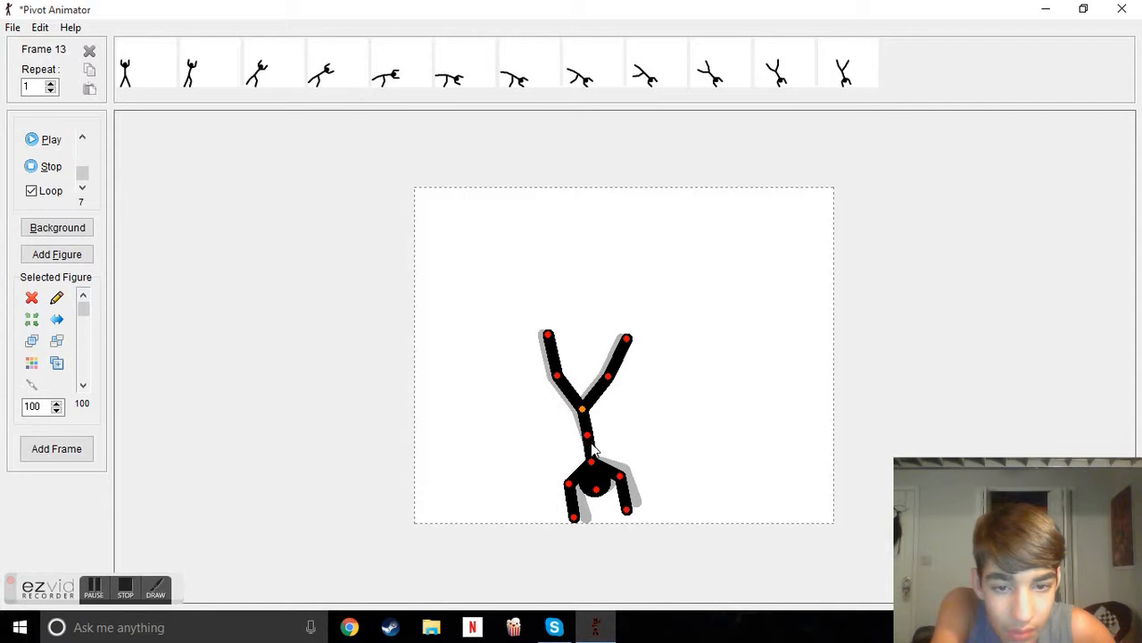
pyautogui.moveTo(610, 377); pyautogui.dragTo(569, 368)
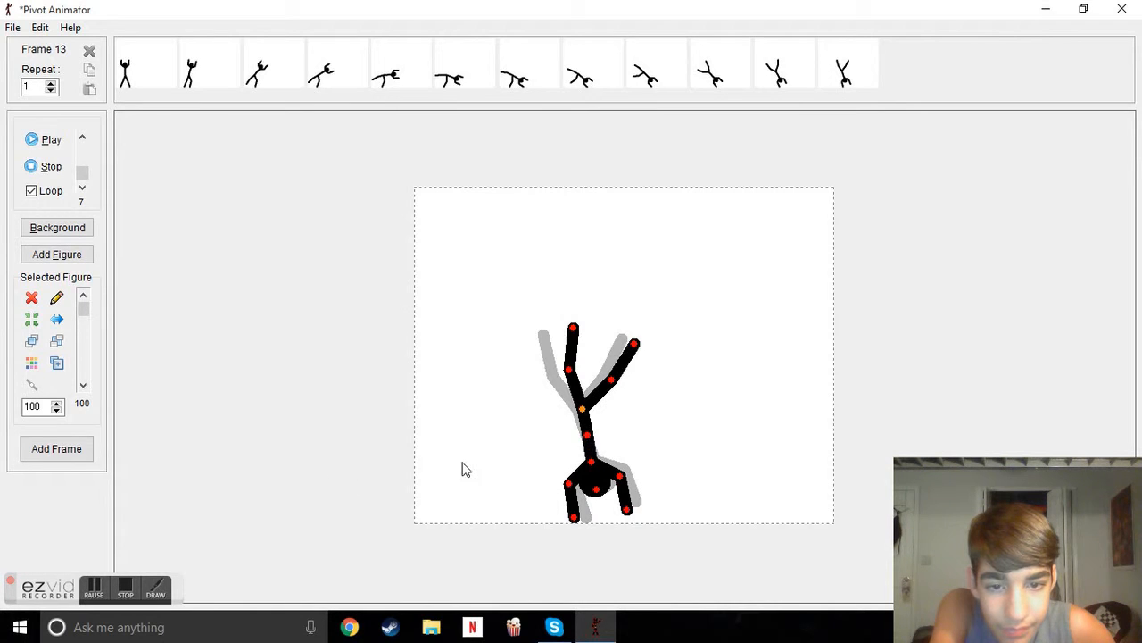
pyautogui.click(83, 451)
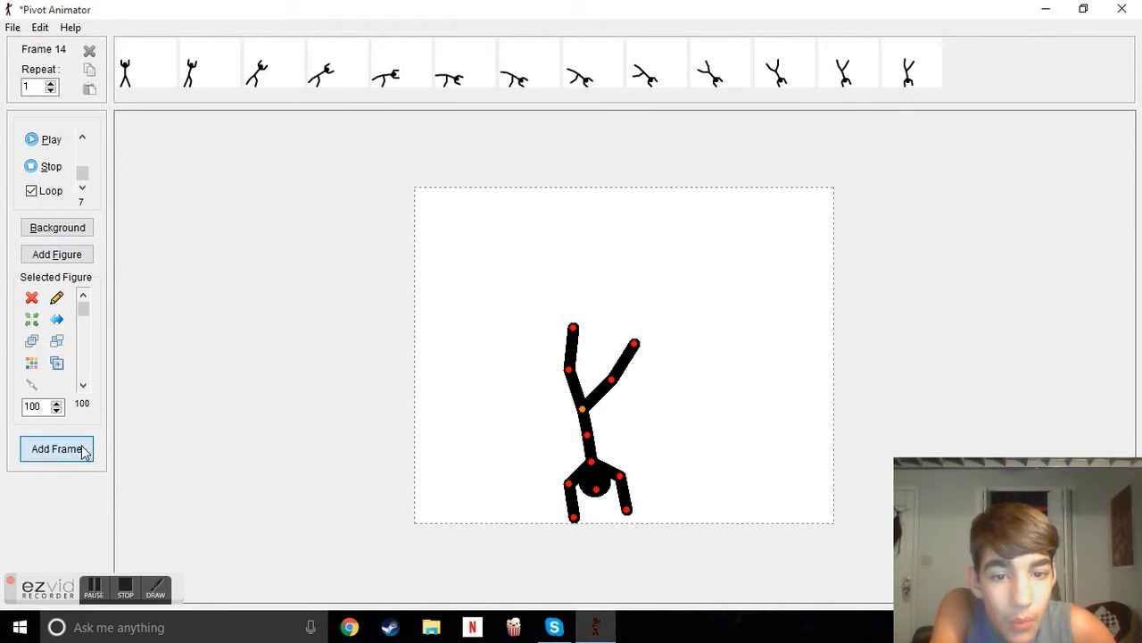
# Straighten the torso into a vertical handstand with both hands on the ground line and add frame 14.
pyautogui.moveTo(591, 465)
pyautogui.mouseDown()
pyautogui.moveTo(587, 473)
pyautogui.moveTo(597, 471)
pyautogui.moveTo(586, 443)
pyautogui.mouseUp()
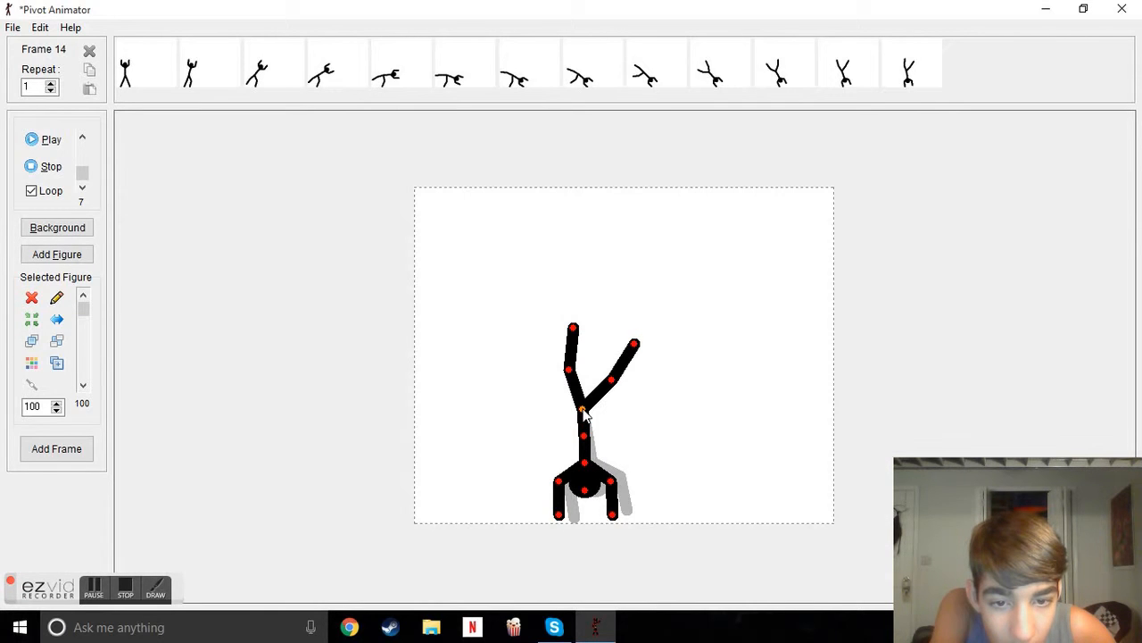
pyautogui.moveTo(587, 410); pyautogui.dragTo(592, 412)
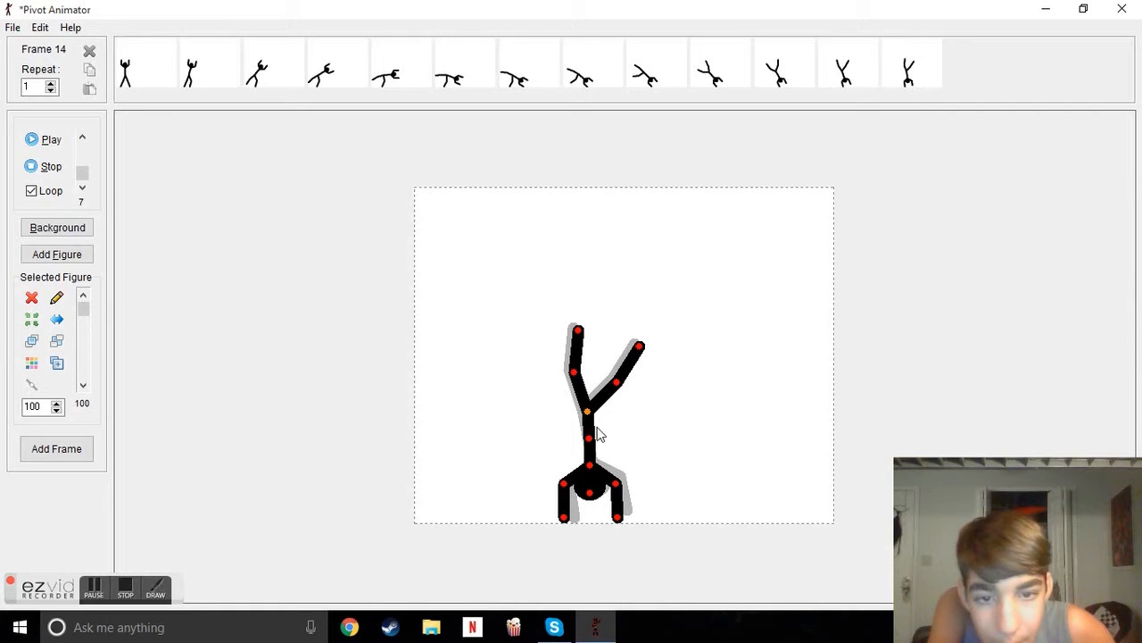
pyautogui.click(80, 449)
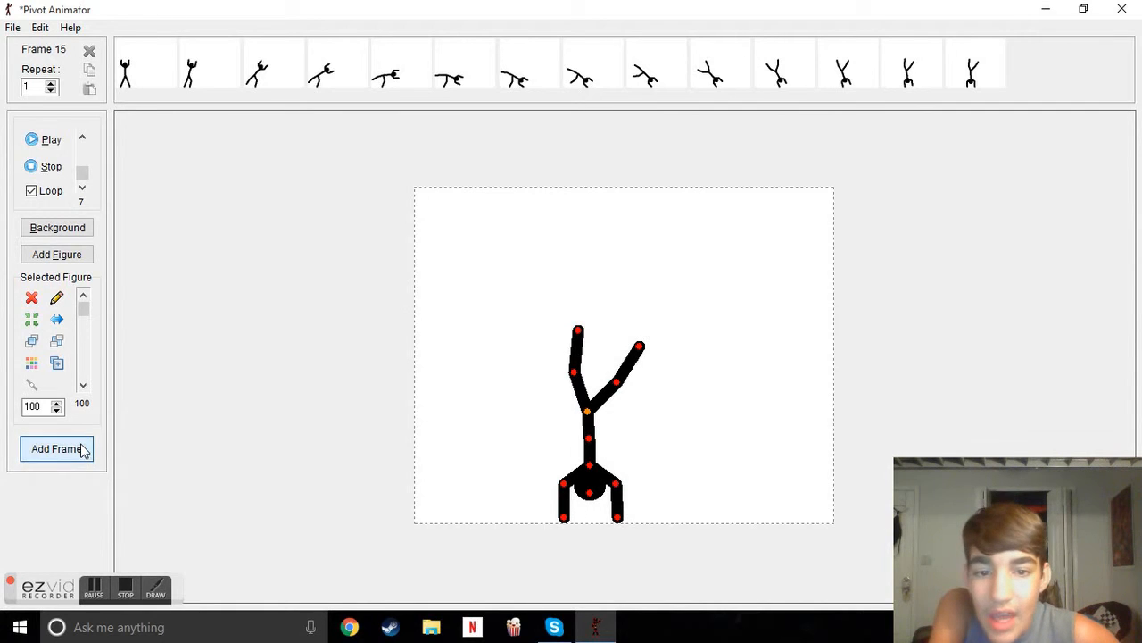
# Tilt the handstand past vertical to the right, swing both legs over to that side, and add frame 15.
pyautogui.moveTo(587, 411); pyautogui.dragTo(637, 403)
pyautogui.moveTo(586, 373); pyautogui.dragTo(605, 367)
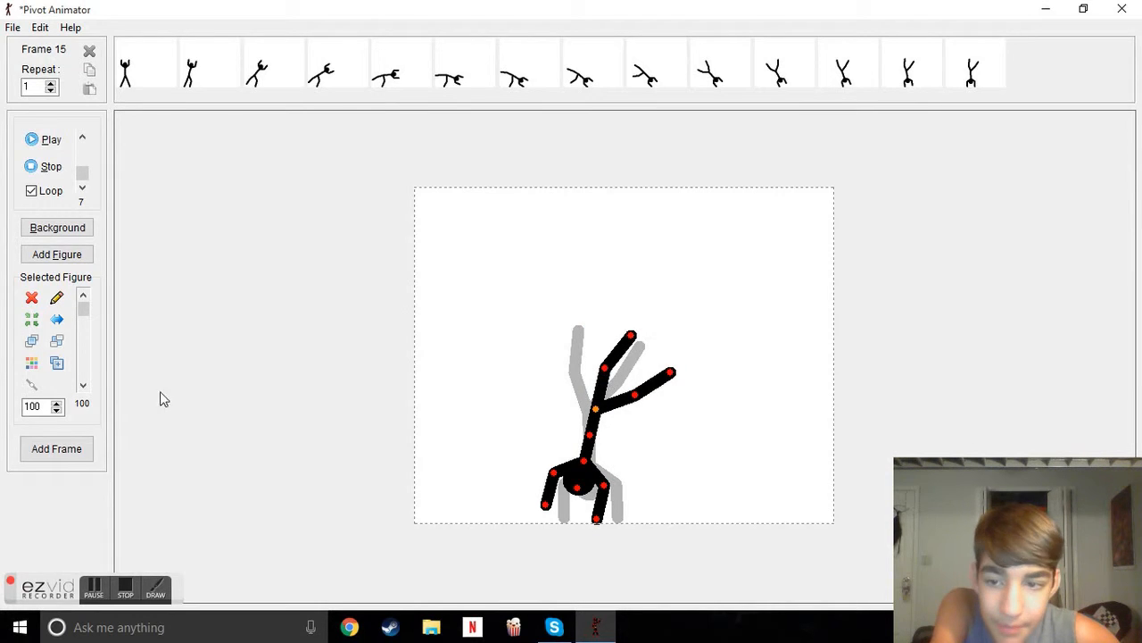
pyautogui.click(57, 448)
# Lean the torso further right, bring the leading thigh horizontal, tilt the trailing leg after it, and add frame 16.
pyautogui.moveTo(598, 411); pyautogui.dragTo(603, 408)
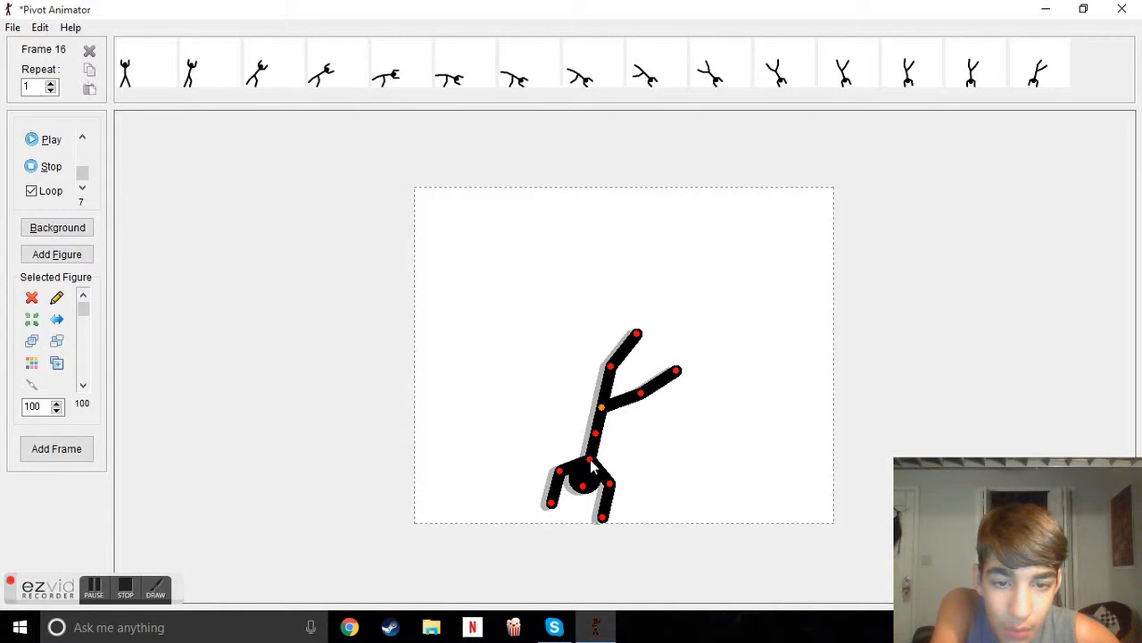
pyautogui.moveTo(600, 437); pyautogui.dragTo(649, 410)
pyautogui.moveTo(616, 373); pyautogui.dragTo(629, 374)
pyautogui.click(49, 449)
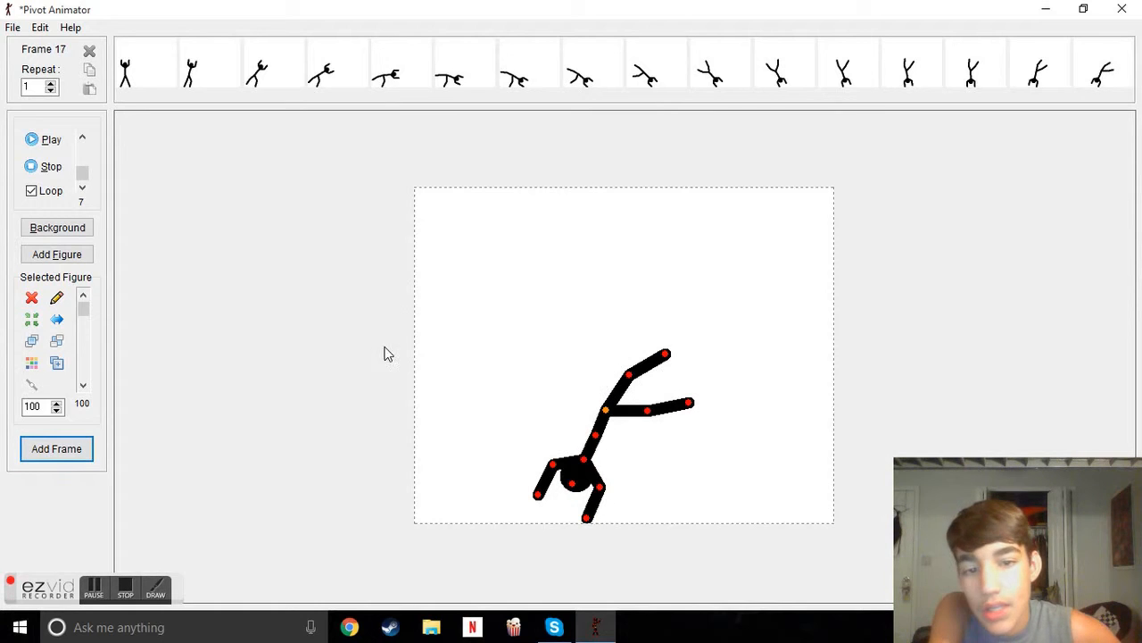
# Lower the legs and lean the torso further for frame 17, then lift the hands off the ground with the torso nearly horizontal for frame 18.
pyautogui.moveTo(593, 442); pyautogui.dragTo(657, 432)
pyautogui.moveTo(637, 382); pyautogui.dragTo(644, 389)
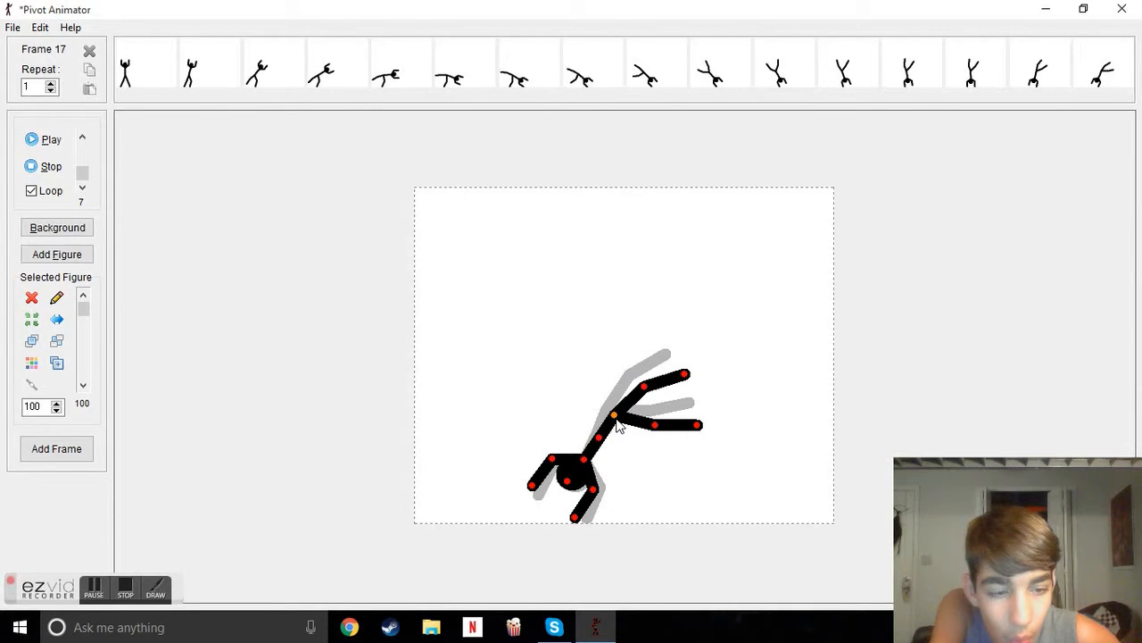
pyautogui.click(71, 451)
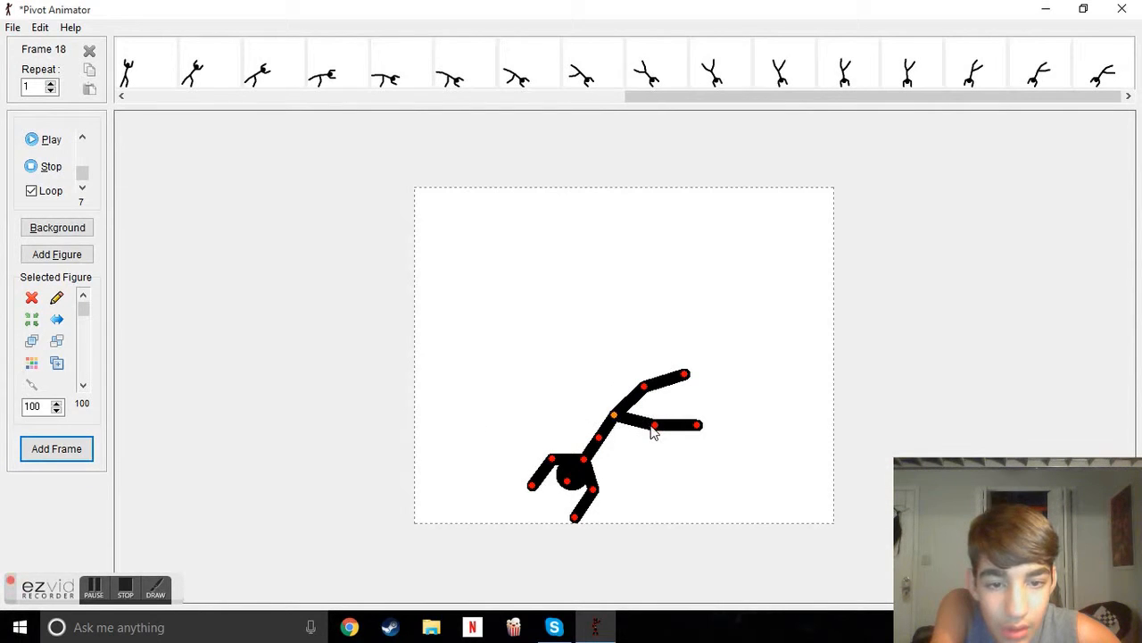
pyautogui.moveTo(656, 433); pyautogui.dragTo(622, 430)
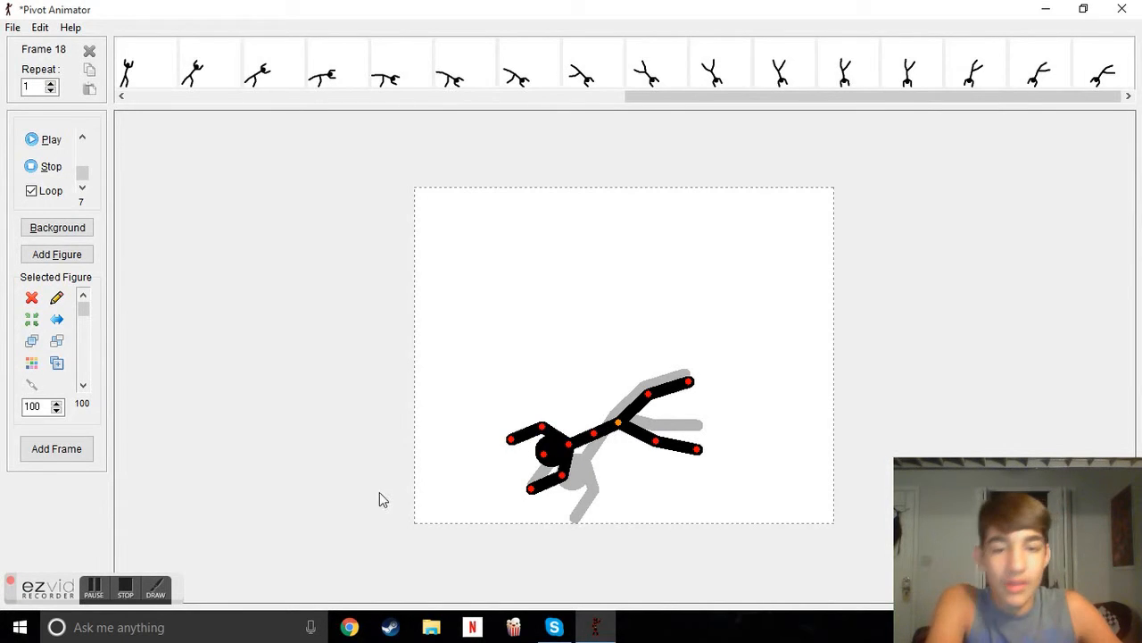
pyautogui.click(79, 453)
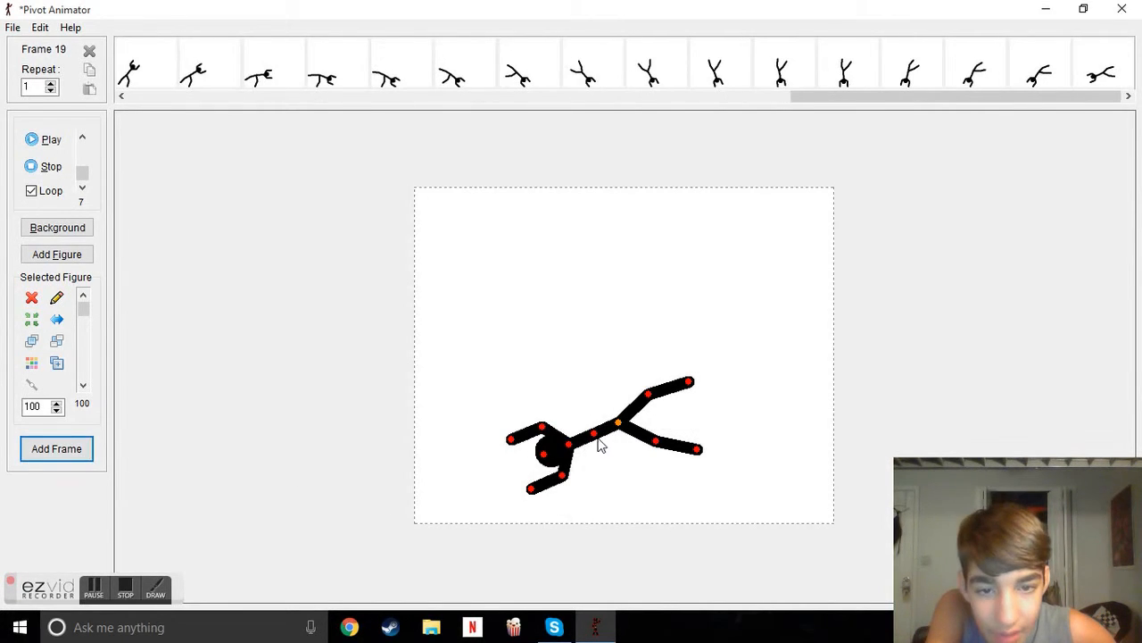
# Rotate the torso to horizontal, angle the leading leg down toward the ground, lower the trailing leg, and add frame 19.
pyautogui.moveTo(597, 443); pyautogui.dragTo(645, 460)
pyautogui.moveTo(651, 404); pyautogui.dragTo(660, 418)
pyautogui.moveTo(595, 438); pyautogui.dragTo(593, 429)
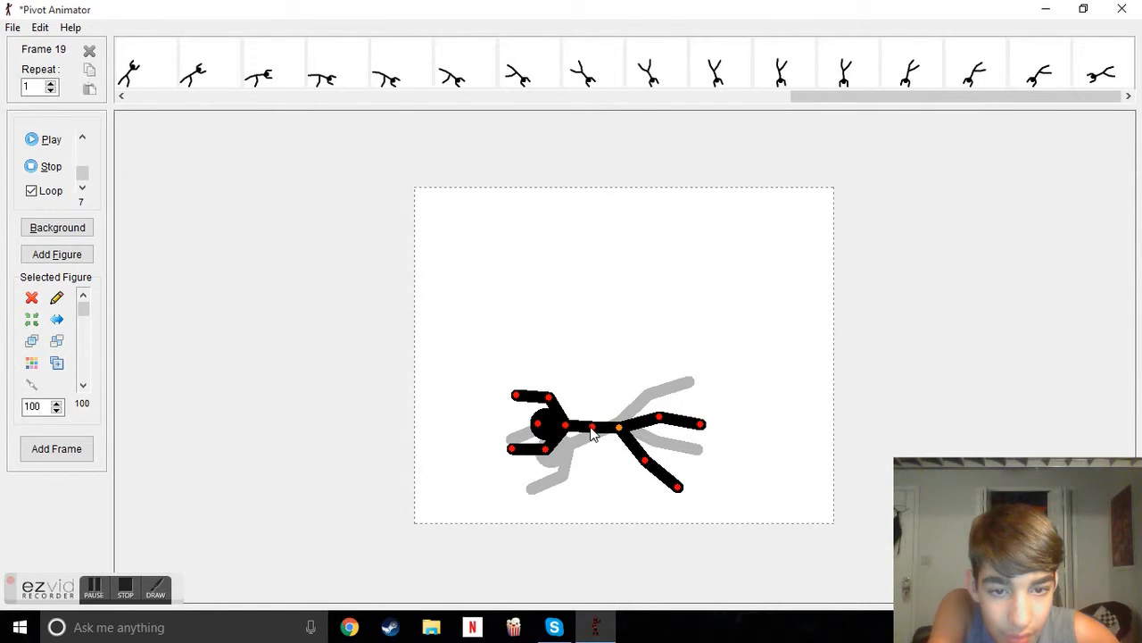
pyautogui.click(77, 455)
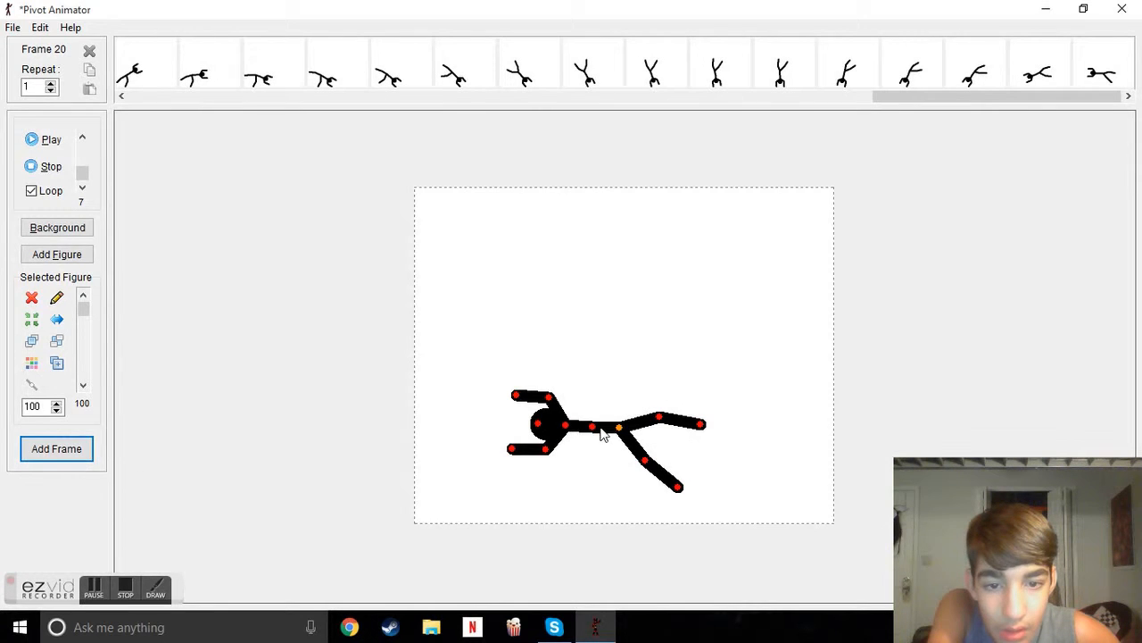
# Raise the torso diagonally head-up for frame 20, then steepen it and plant the leading foot on the ground for frame 21.
pyautogui.moveTo(591, 430); pyautogui.dragTo(643, 483)
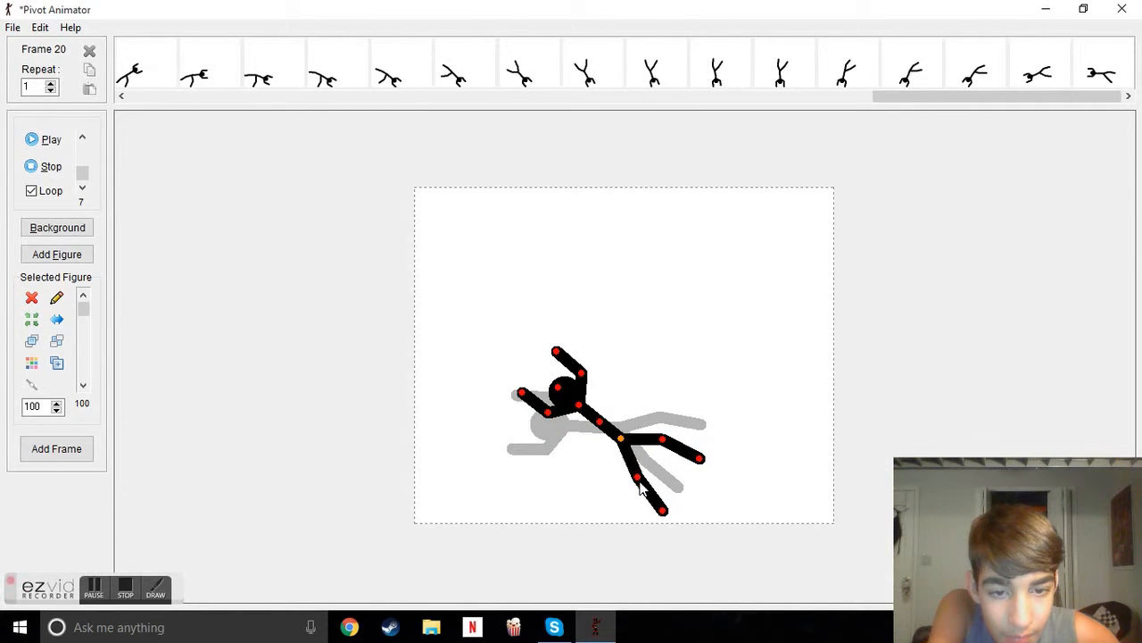
pyautogui.click(56, 448)
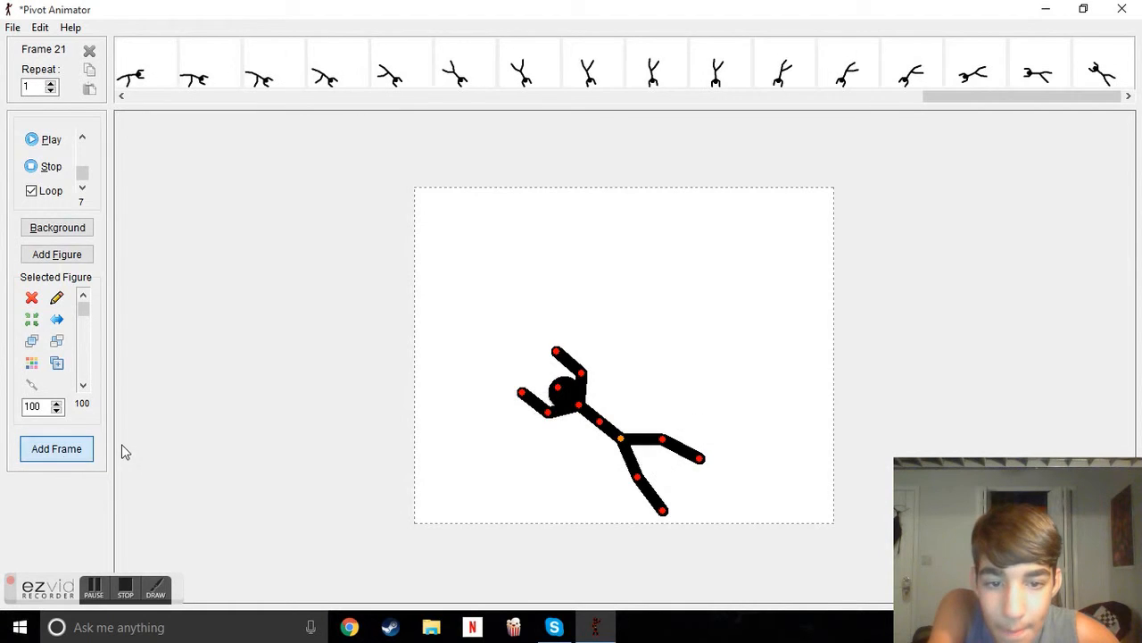
pyautogui.moveTo(599, 430); pyautogui.dragTo(645, 480)
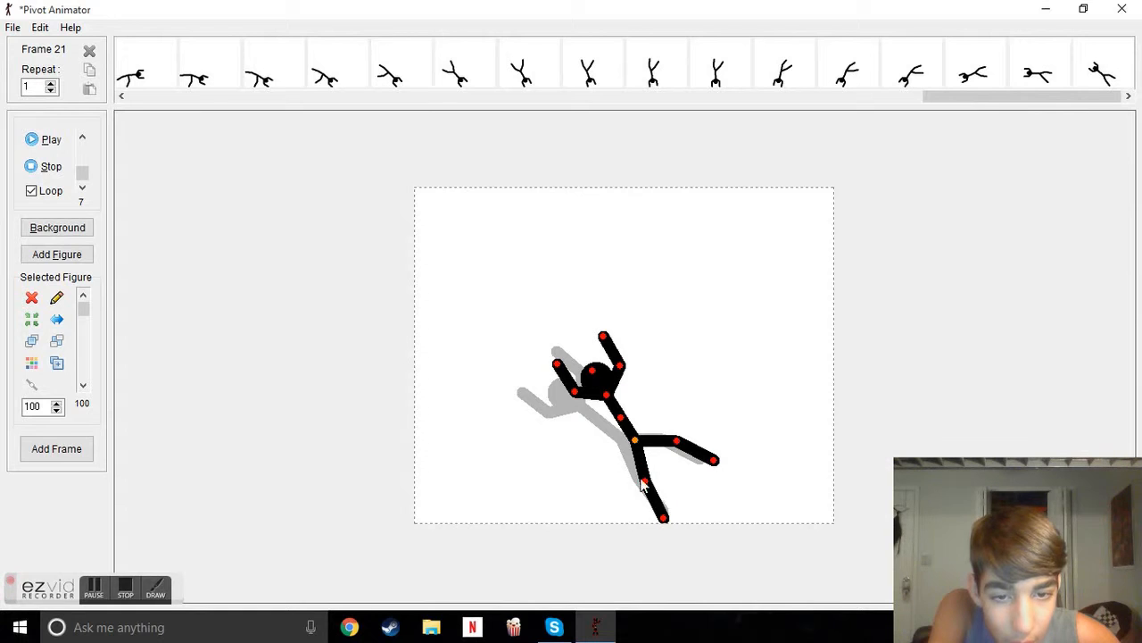
pyautogui.click(79, 453)
# Bring the torso nearly upright, stand on the leading leg, lower the trailing leg behind it, and add frame 22.
pyautogui.moveTo(623, 419); pyautogui.dragTo(629, 414)
pyautogui.moveTo(649, 487); pyautogui.dragTo(674, 473)
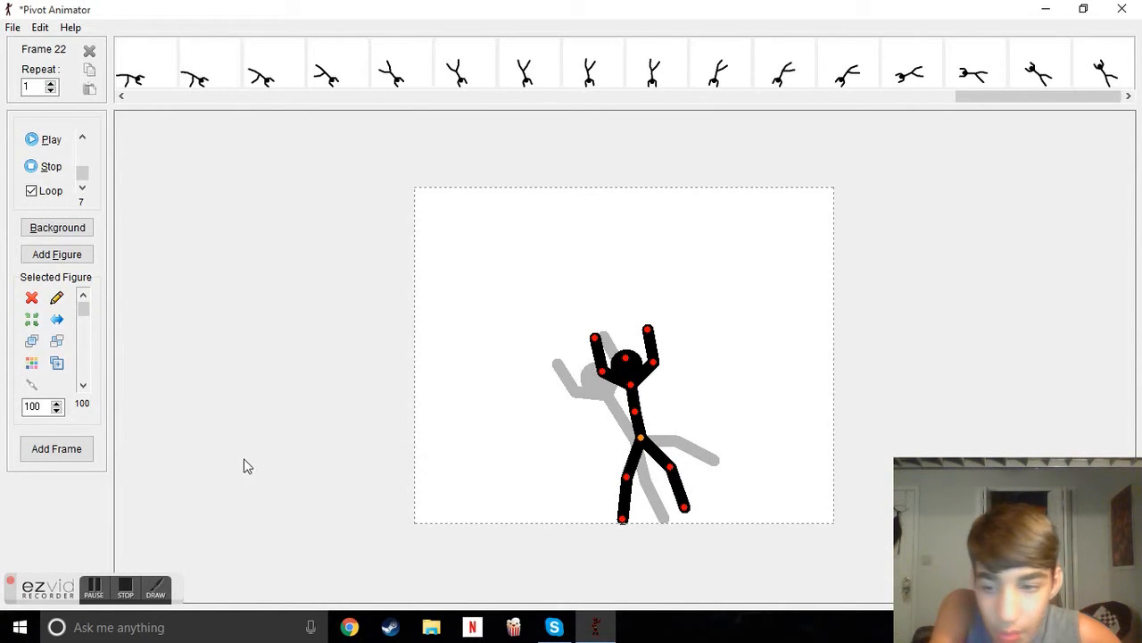
pyautogui.click(80, 451)
# Straighten the torso to vertical, place the trailing foot on the ground beside the other, and add frame 23.
pyautogui.moveTo(637, 421); pyautogui.dragTo(644, 389)
pyautogui.moveTo(673, 471); pyautogui.dragTo(663, 489)
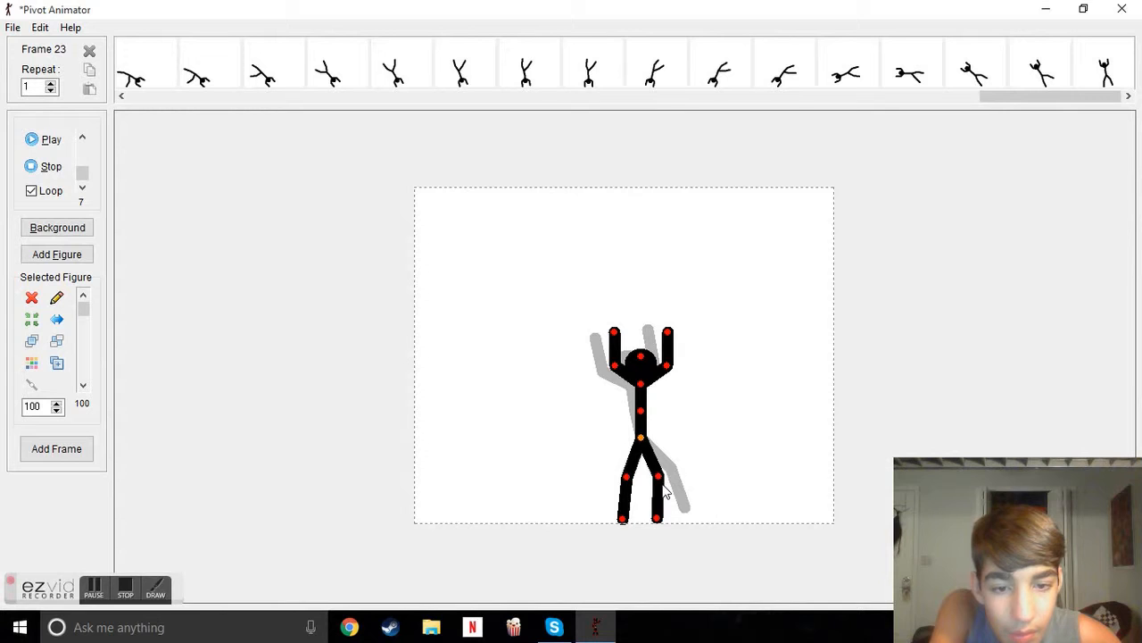
pyautogui.click(56, 451)
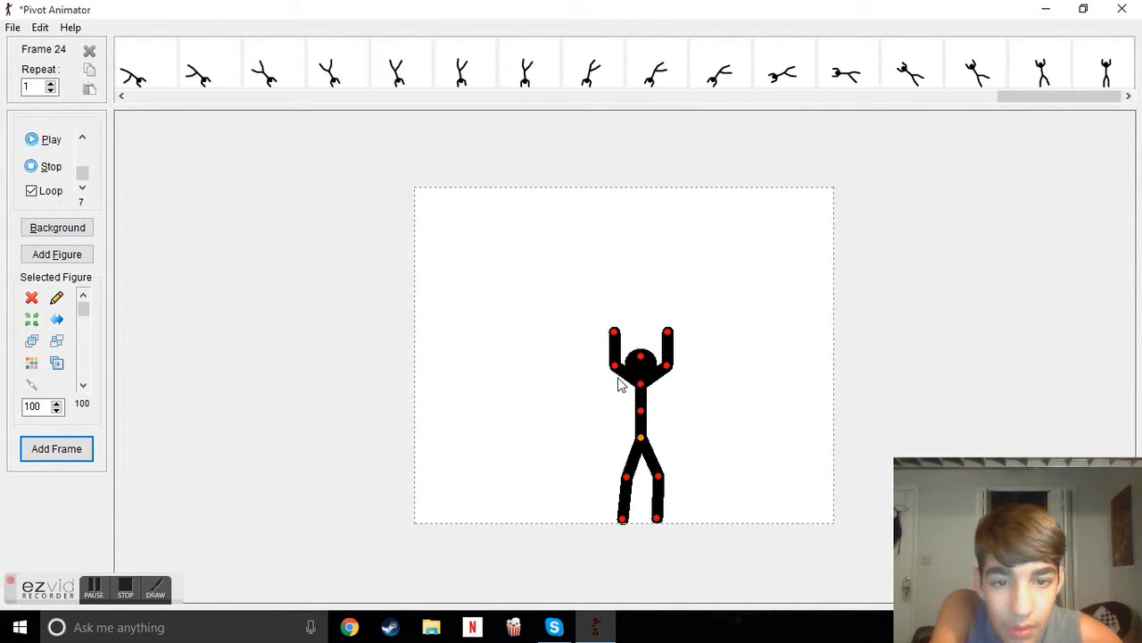
# Open the raised arms outward for frame 24, then drop both elbows below the shoulders with forearms angled up for frame 25.
pyautogui.moveTo(613, 368); pyautogui.dragTo(675, 385)
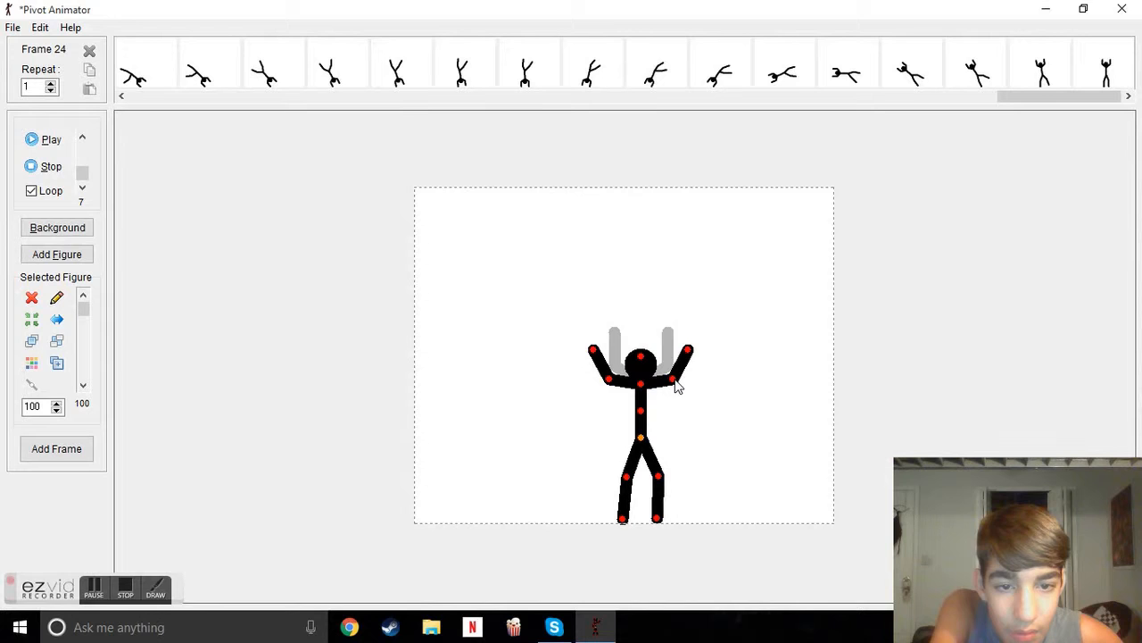
pyautogui.click(82, 451)
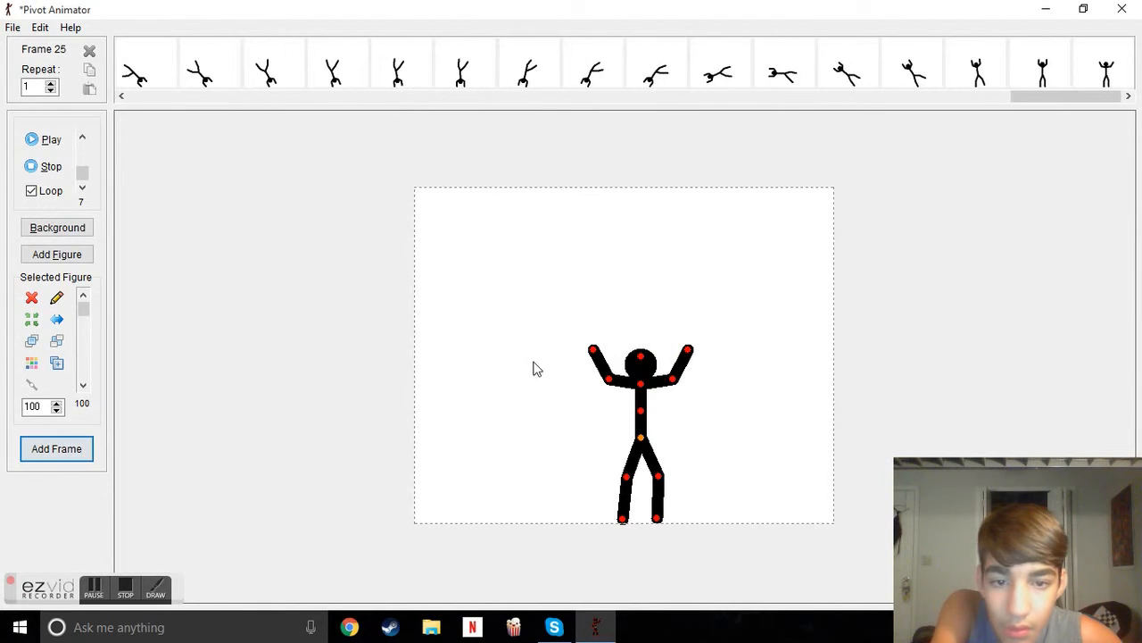
pyautogui.moveTo(610, 385); pyautogui.dragTo(598, 398)
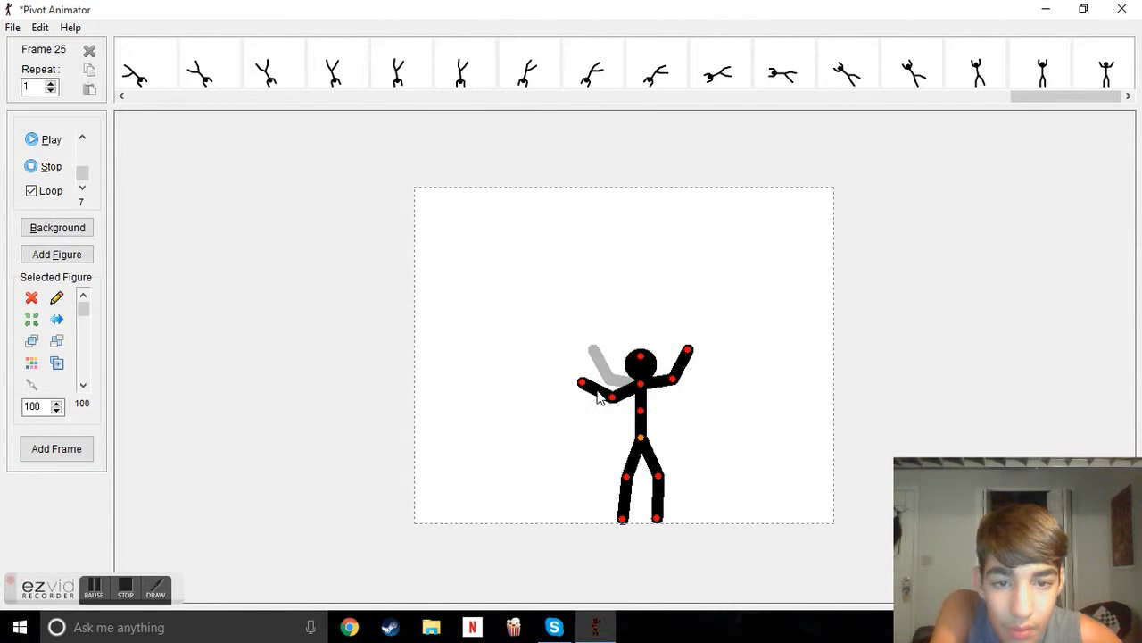
pyautogui.moveTo(674, 383); pyautogui.dragTo(675, 400)
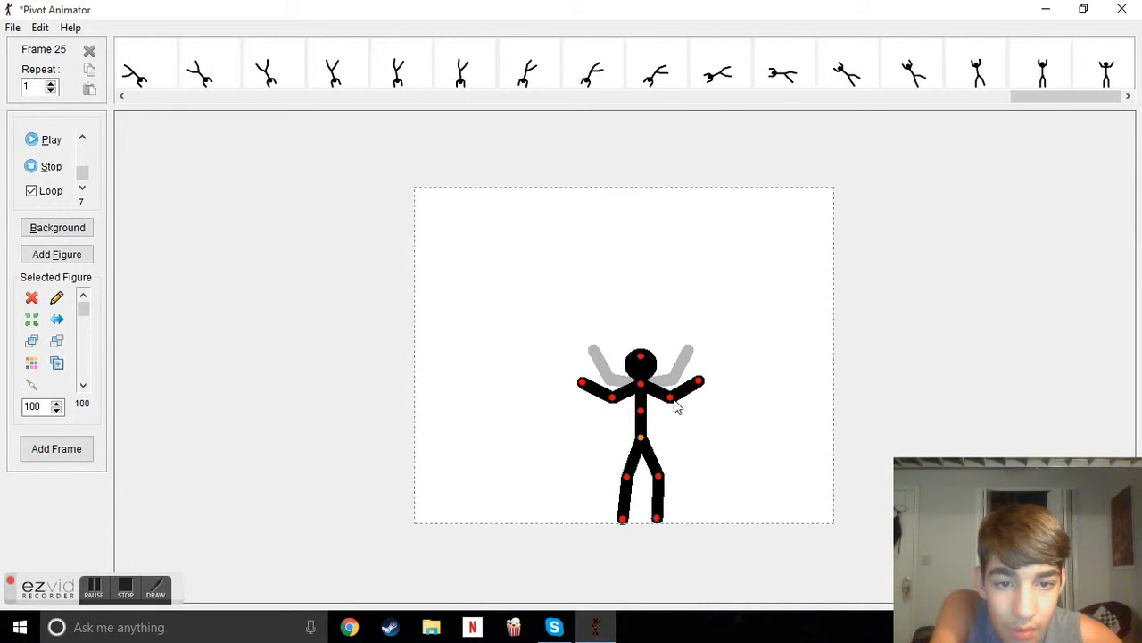
pyautogui.click(82, 449)
# Swing both forearms down so each arm forms a straight downward diagonal, and add frame 26.
pyautogui.click(610, 404)
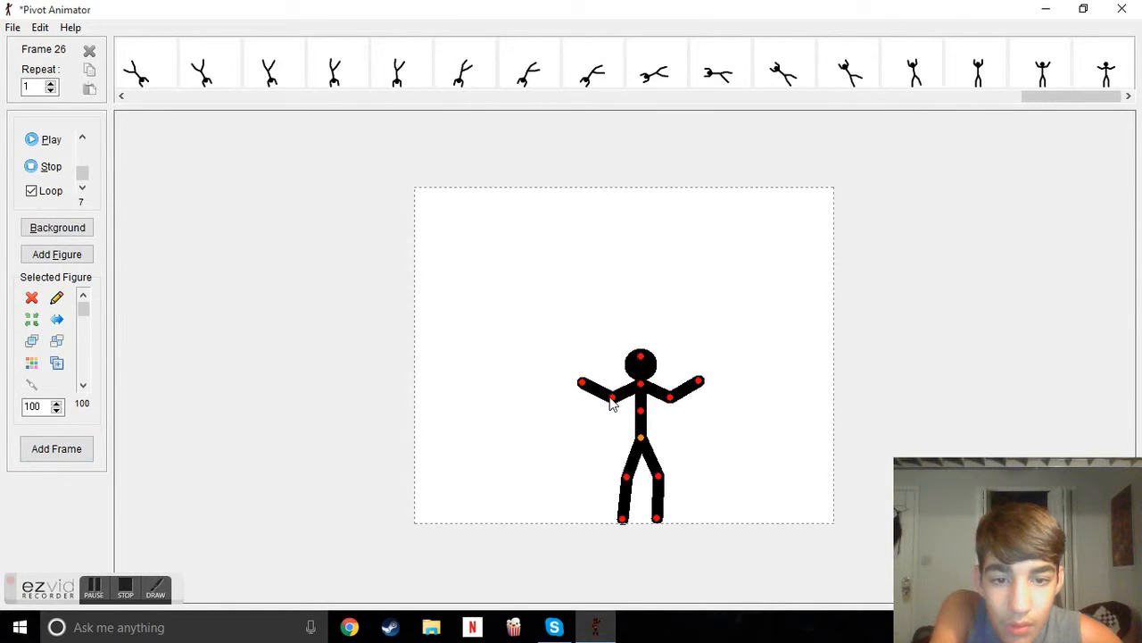
pyautogui.moveTo(581, 387); pyautogui.dragTo(583, 418)
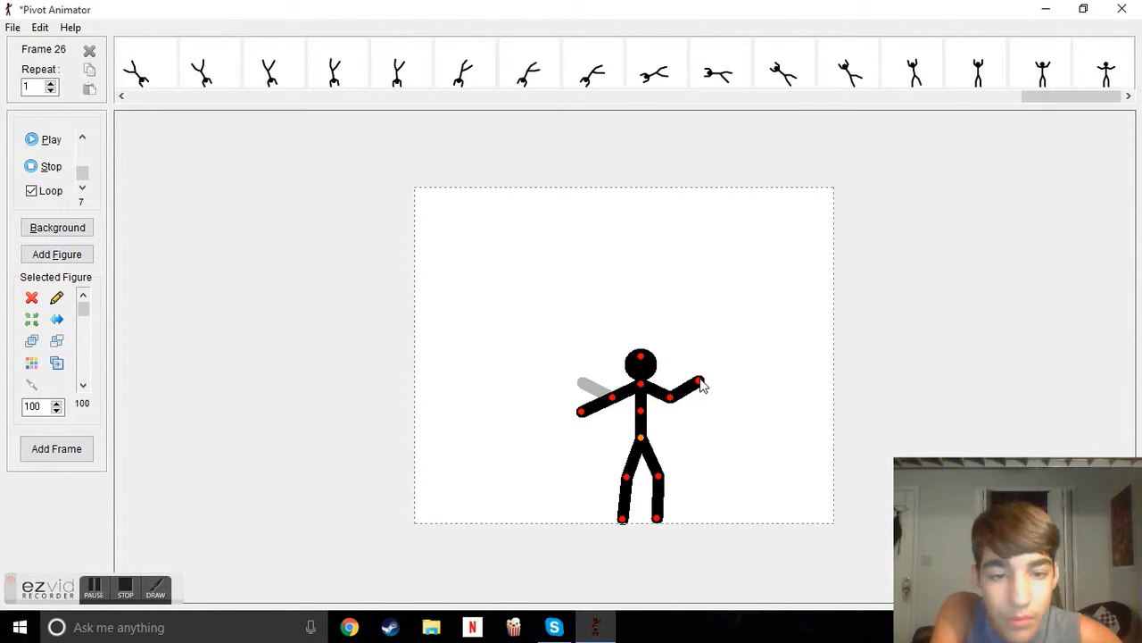
pyautogui.moveTo(703, 385); pyautogui.dragTo(706, 421)
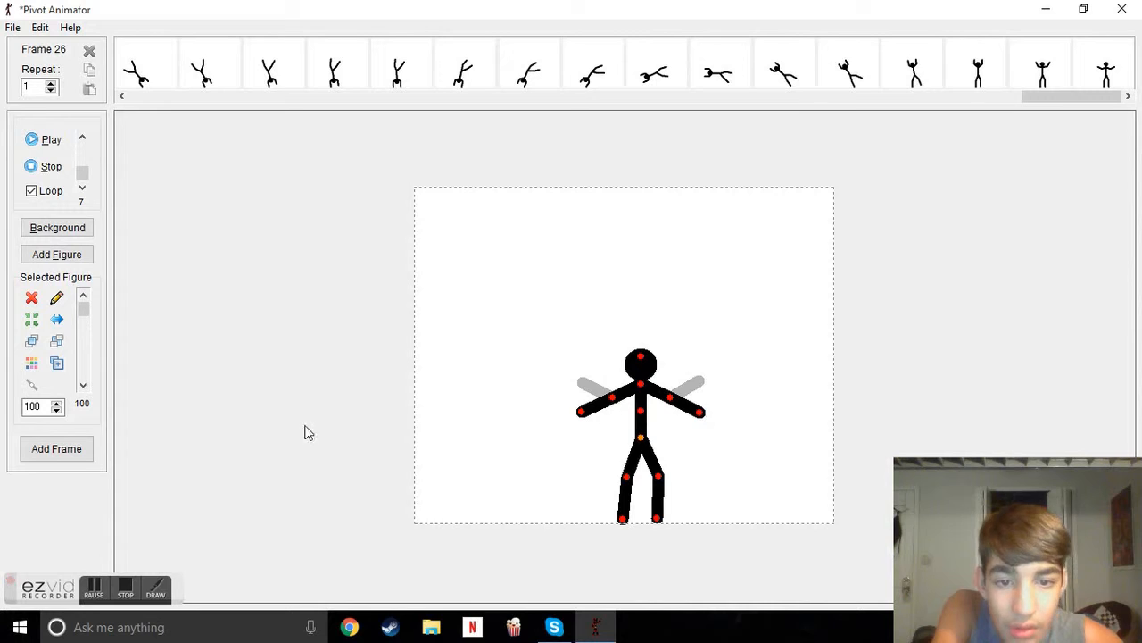
pyautogui.click(54, 455)
# Lower both arms beside the body with slightly bent elbows and add frame 27.
pyautogui.moveTo(612, 406); pyautogui.dragTo(604, 434)
pyautogui.moveTo(670, 403); pyautogui.dragTo(682, 434)
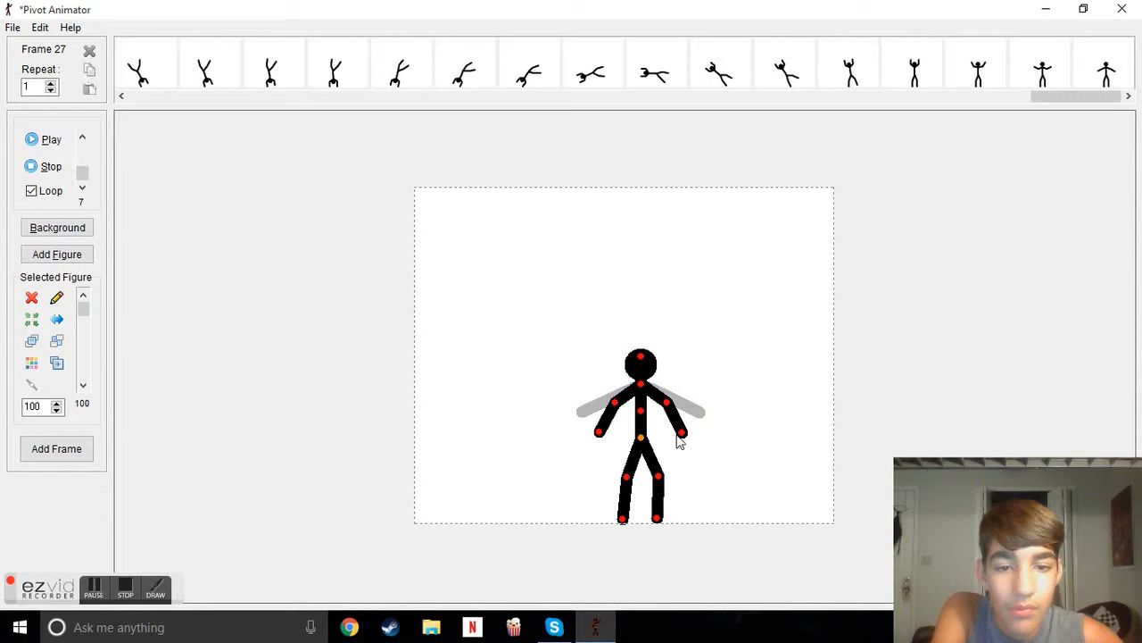
pyautogui.click(56, 449)
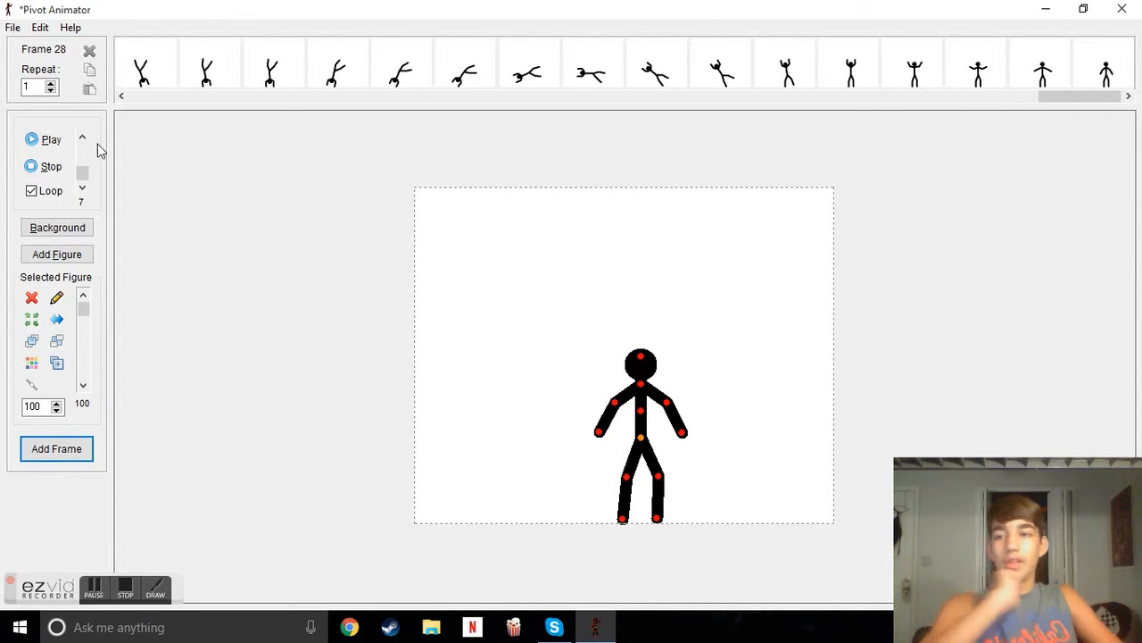
# Play the animation and set its playback speed to 9.
pyautogui.click(51, 143)
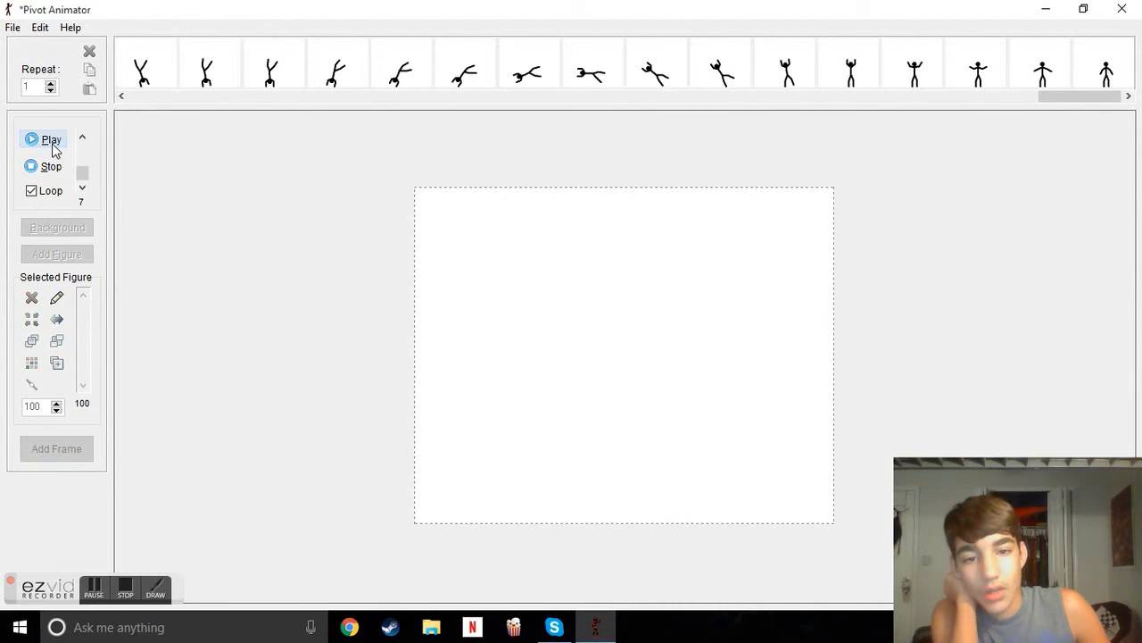
pyautogui.moveTo(82, 181); pyautogui.dragTo(82, 173)
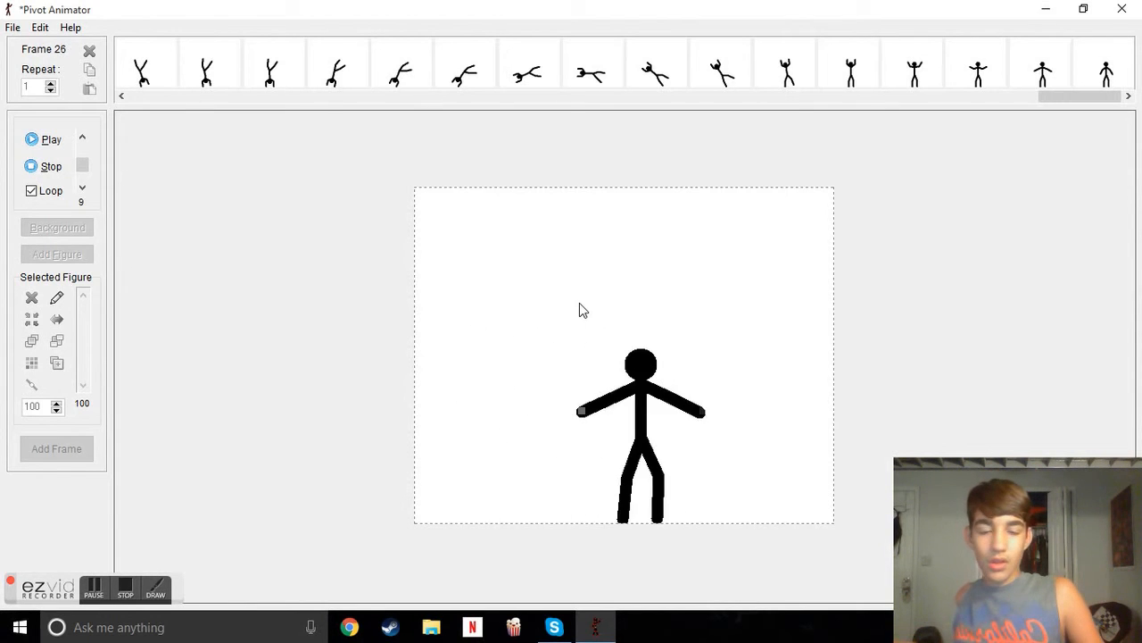
# Stop the playback, return to frame 1 and recolour its stick figure orange.
pyautogui.moveTo(1058, 102); pyautogui.dragTo(1074, 145)
pyautogui.click(29, 170)
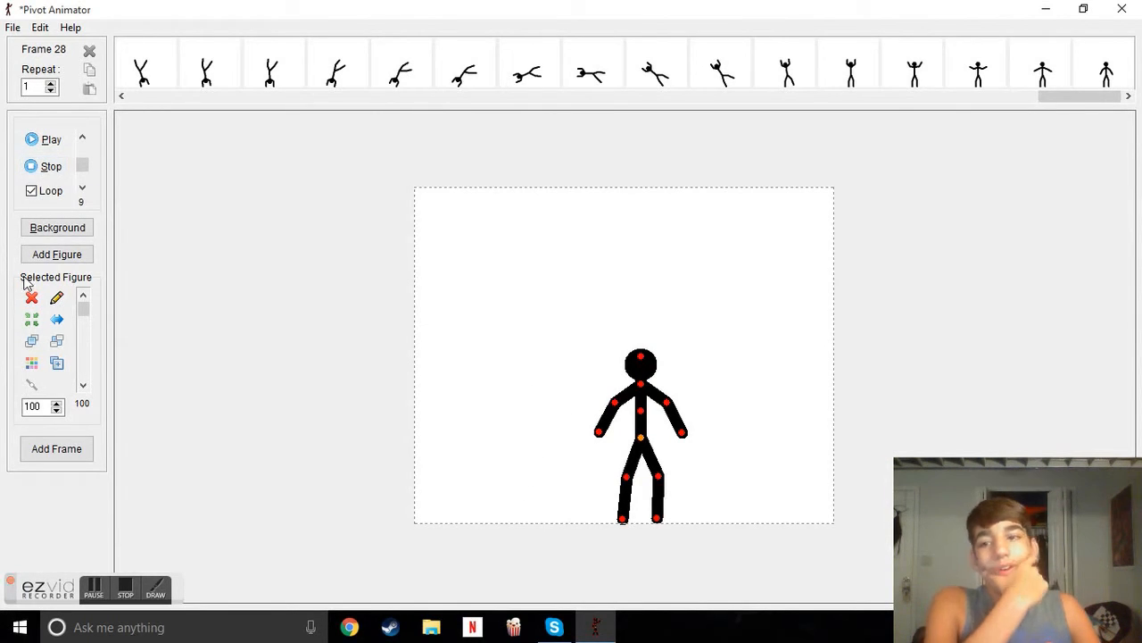
pyautogui.scroll(10, 200, 105)
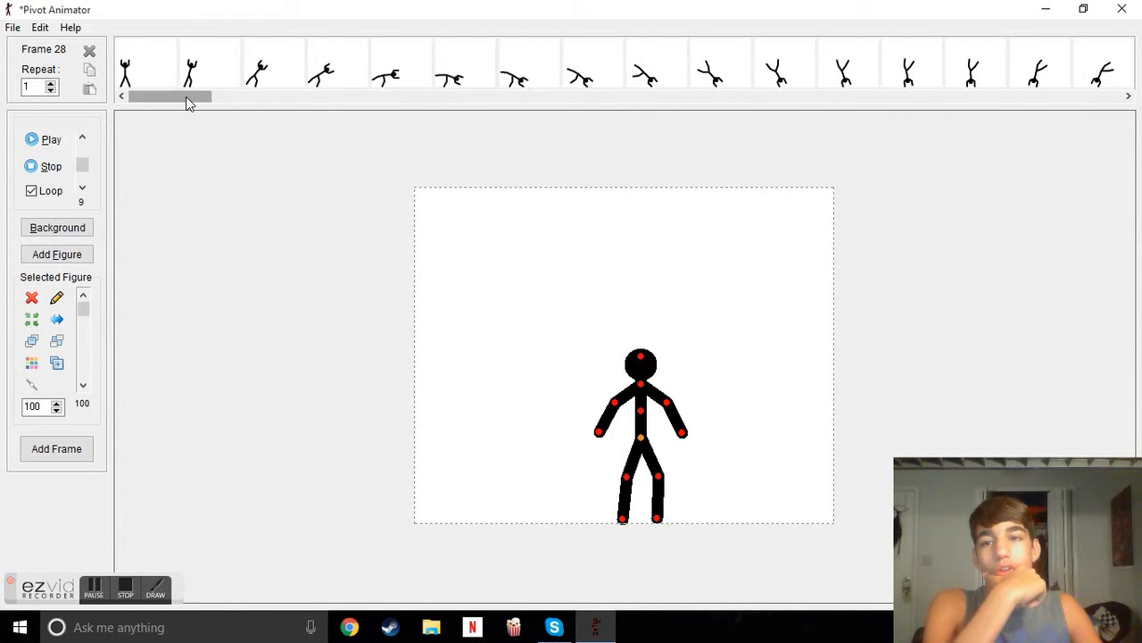
pyautogui.click(142, 78)
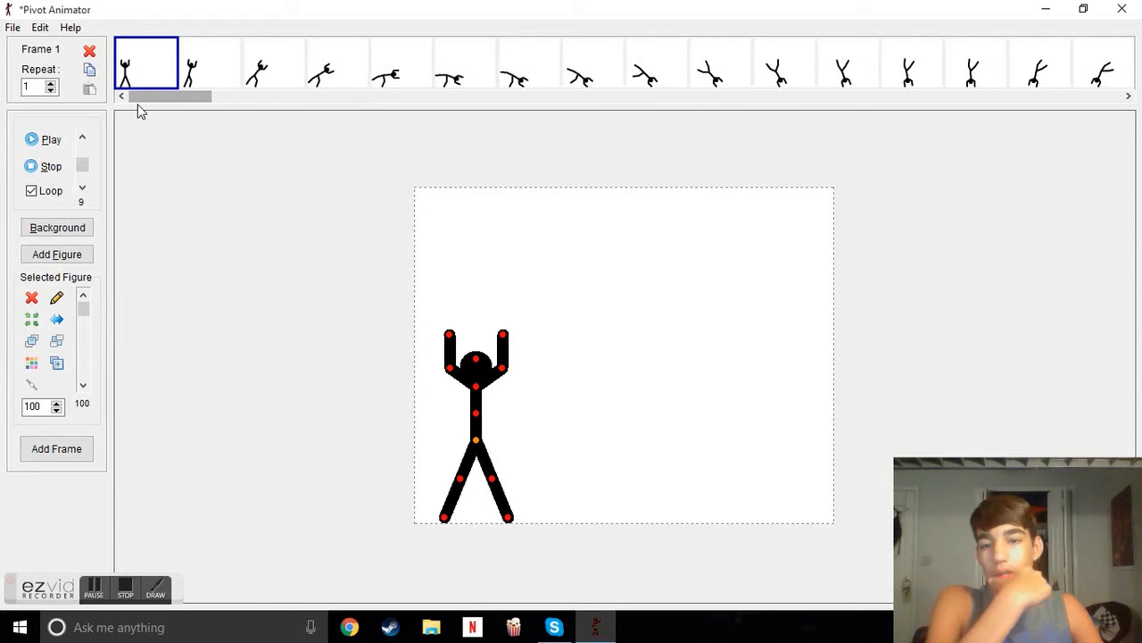
pyautogui.click(31, 362)
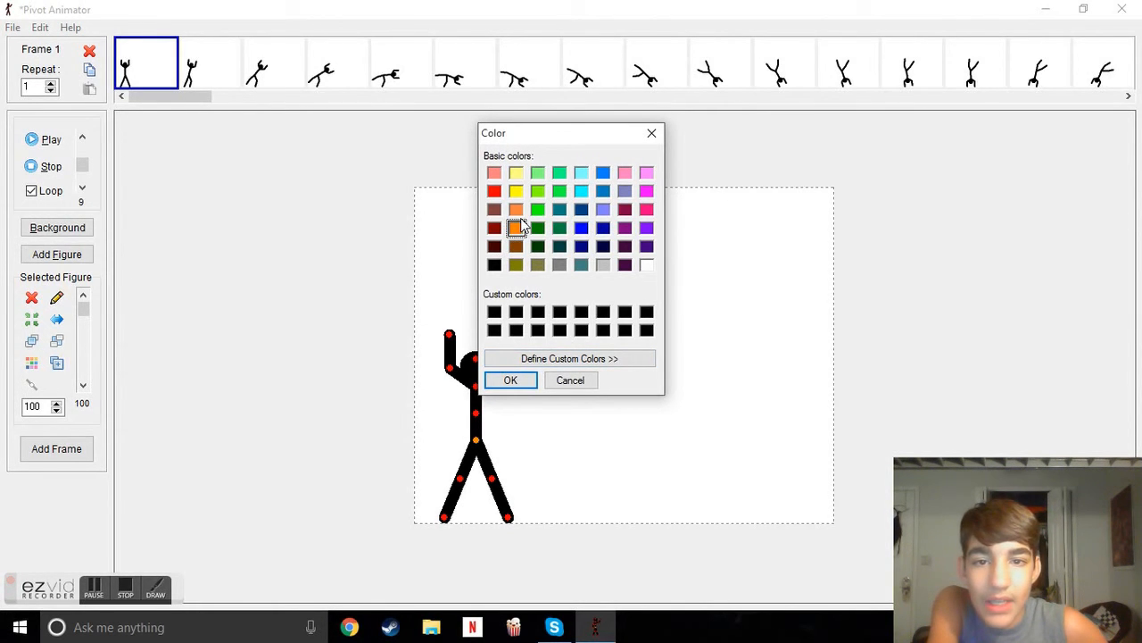
pyautogui.click(516, 379)
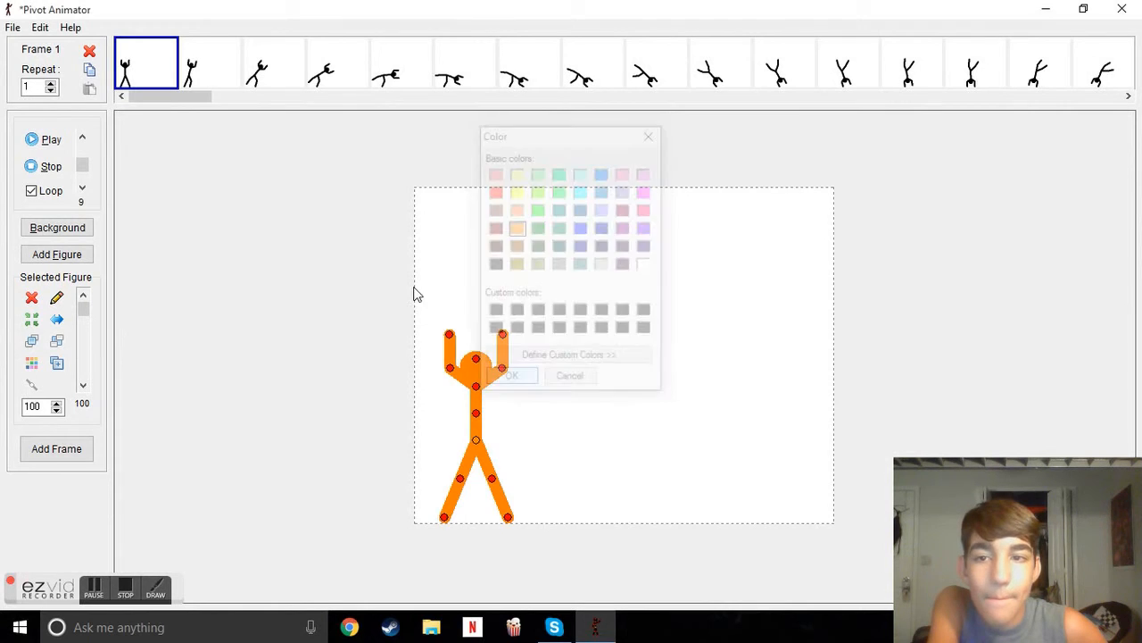
# Recolour the stick figures in frames 2 and 3 with the same orange basic colour as frame 1.
pyautogui.click(227, 80)
pyautogui.click(31, 363)
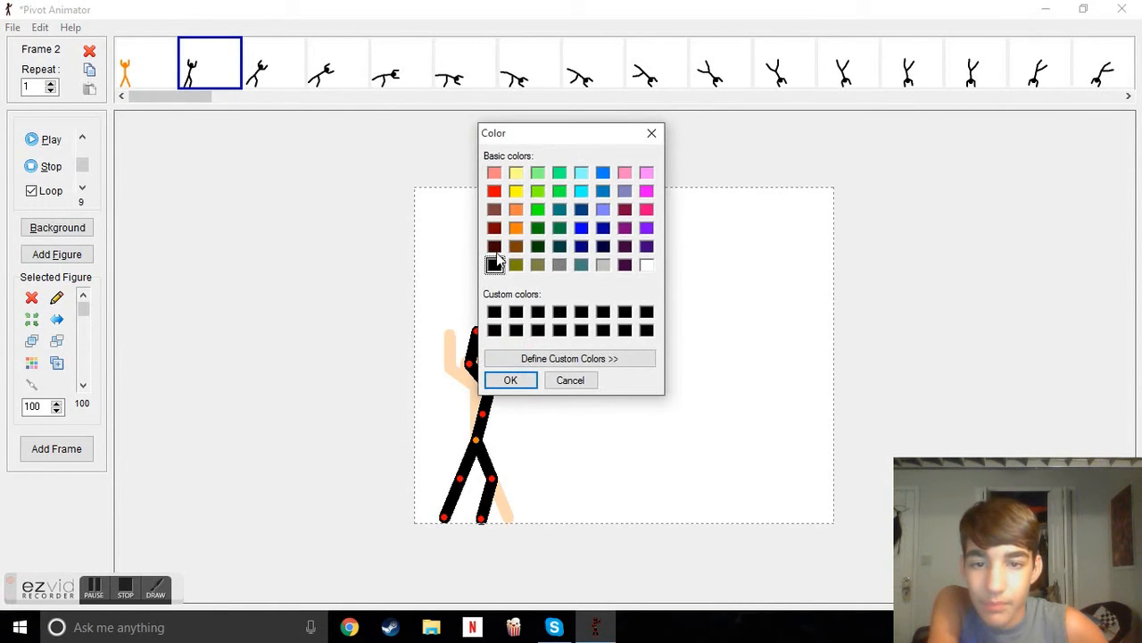
pyautogui.click(516, 228)
pyautogui.click(511, 379)
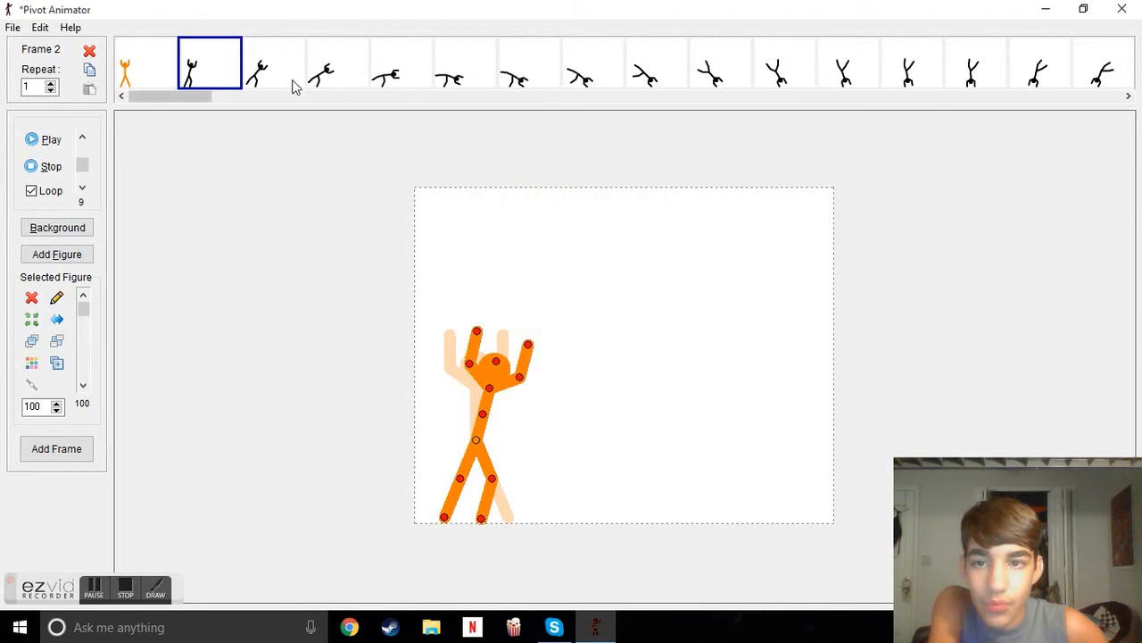
pyautogui.click(293, 84)
pyautogui.click(31, 362)
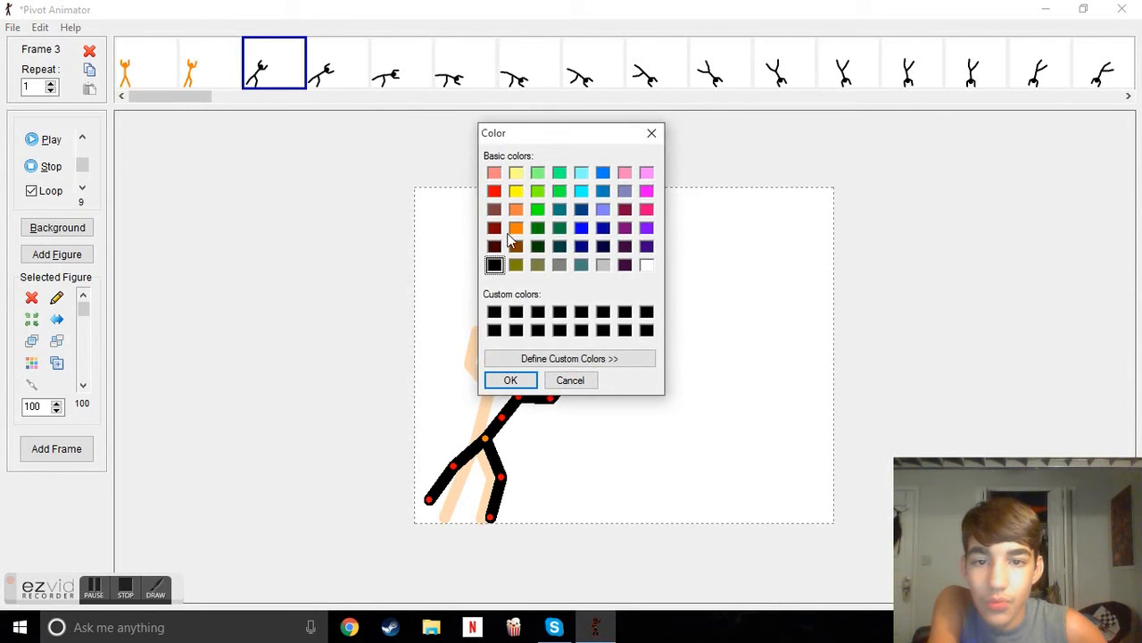
pyautogui.click(517, 228)
pyautogui.click(511, 379)
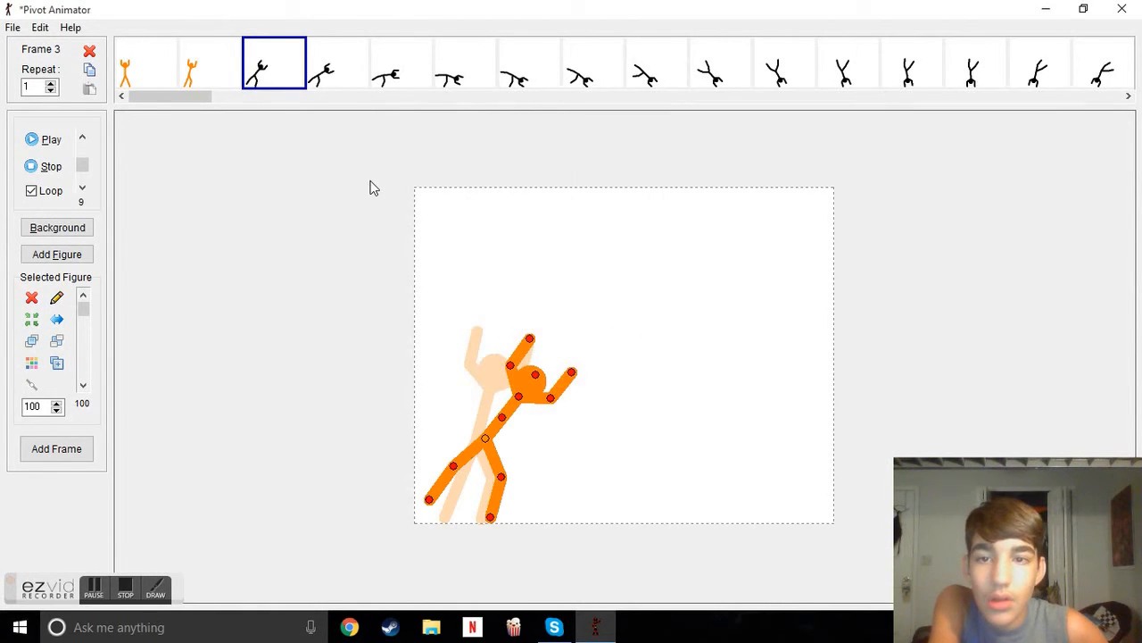
# Recolour the forward-leaning stick figures in frames 4 and 5 orange.
pyautogui.click(347, 77)
pyautogui.click(31, 362)
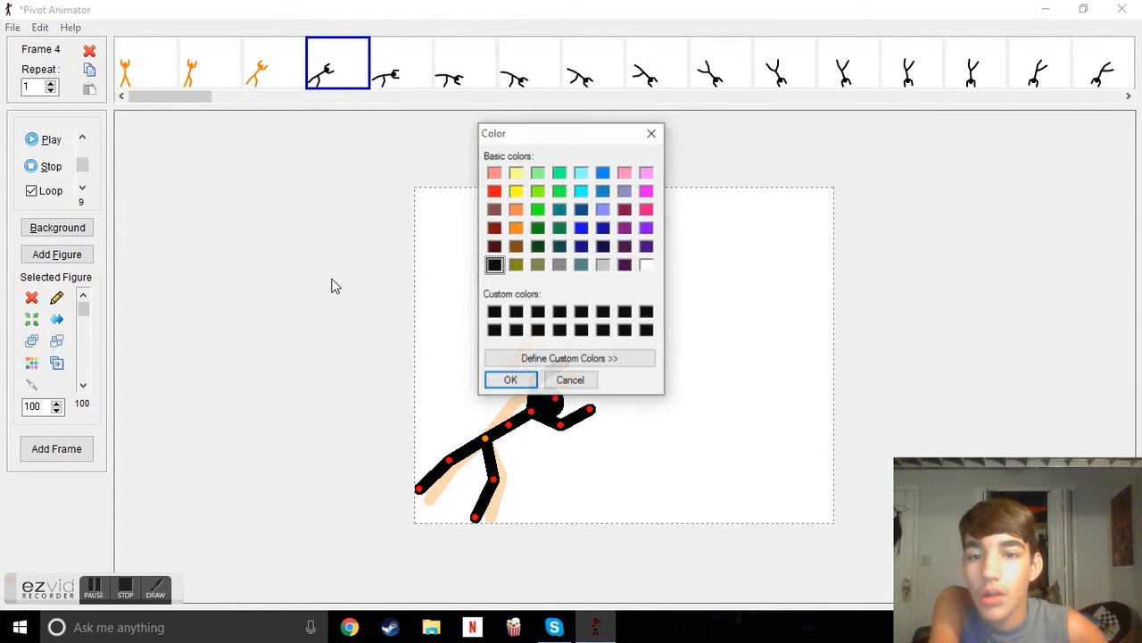
pyautogui.click(517, 229)
pyautogui.click(510, 379)
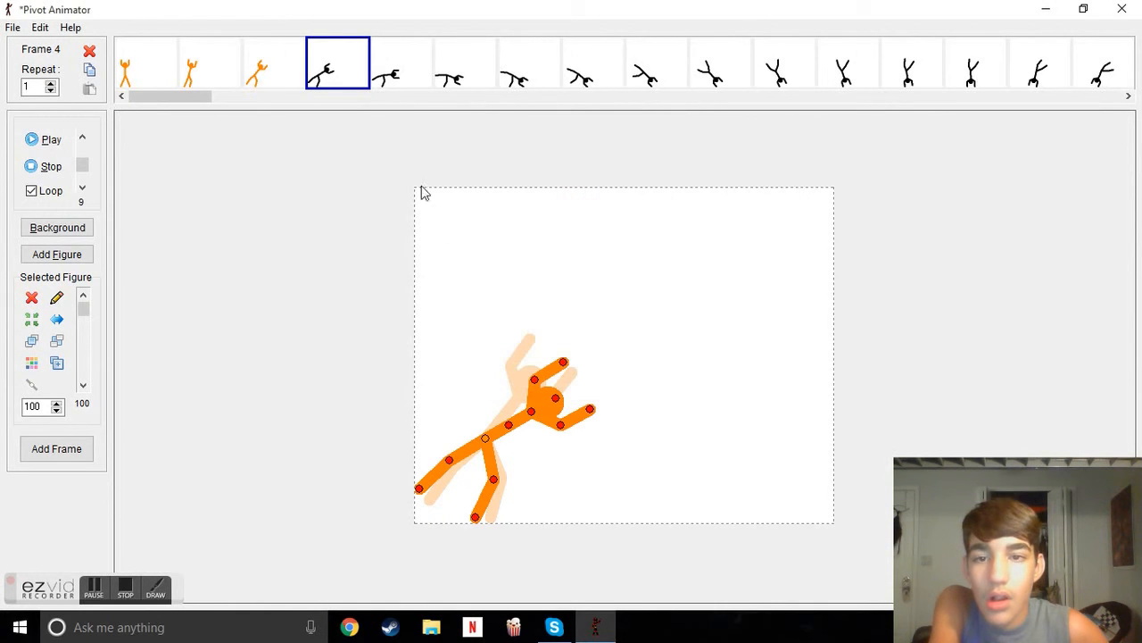
pyautogui.click(395, 82)
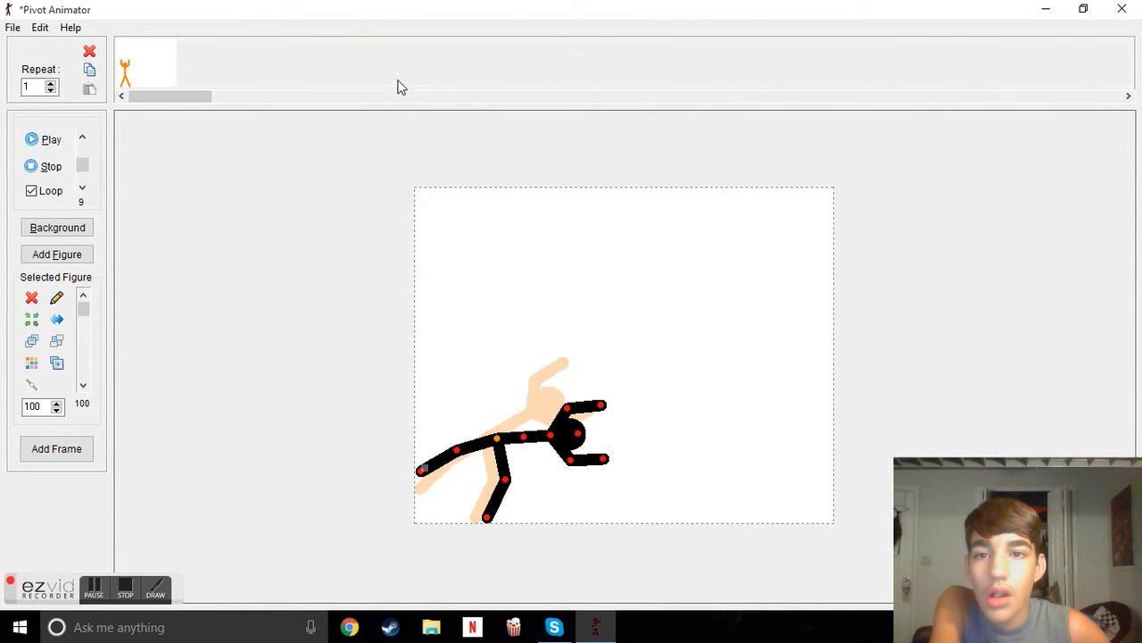
pyautogui.click(32, 362)
pyautogui.click(517, 228)
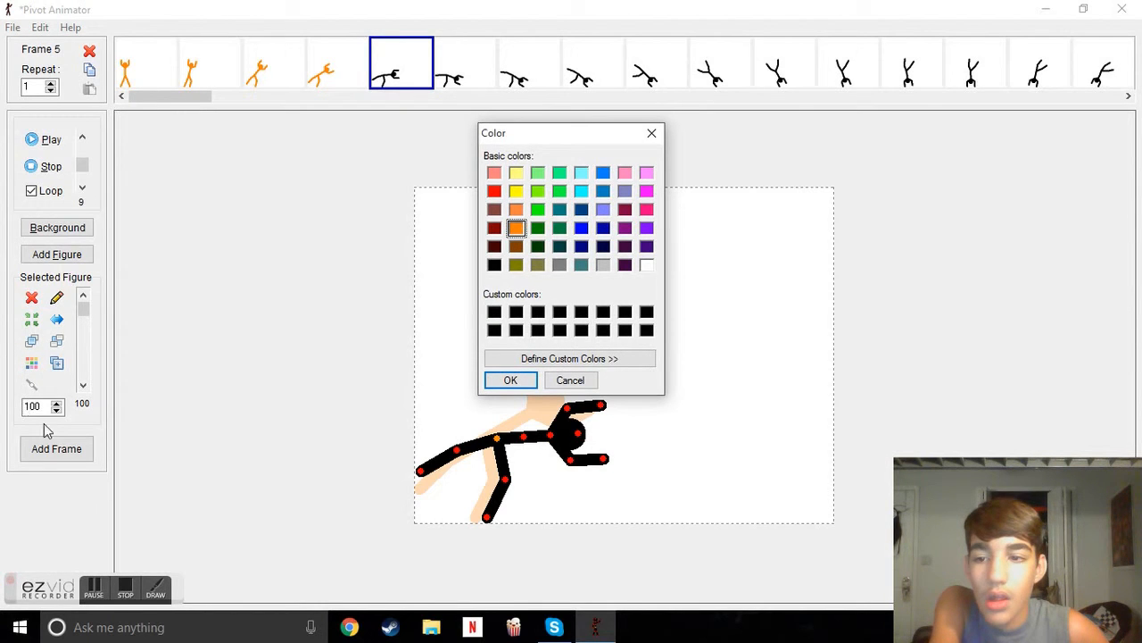
pyautogui.click(505, 380)
# Change the stick figure's colour to orange in frames 6 and 7.
pyautogui.click(450, 84)
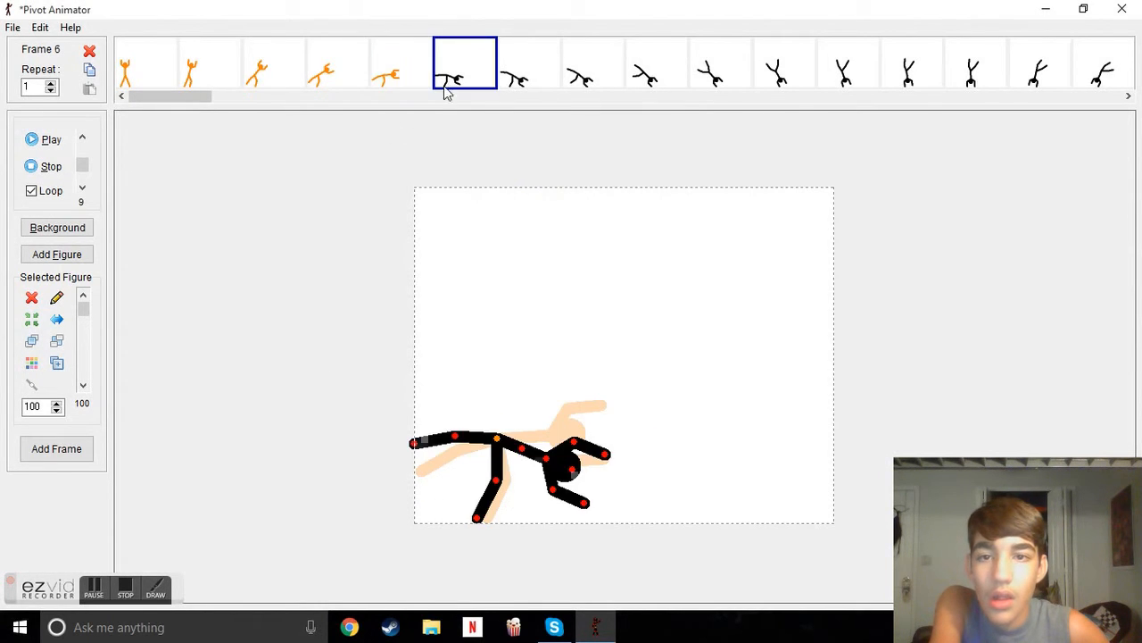
pyautogui.click(32, 363)
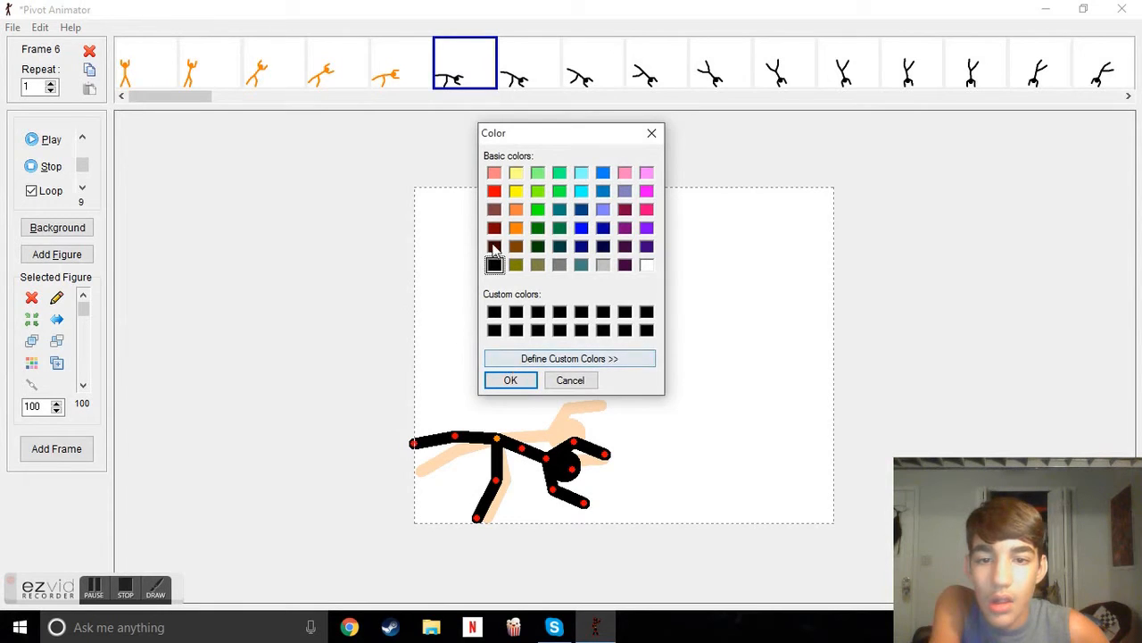
pyautogui.click(516, 228)
pyautogui.click(526, 380)
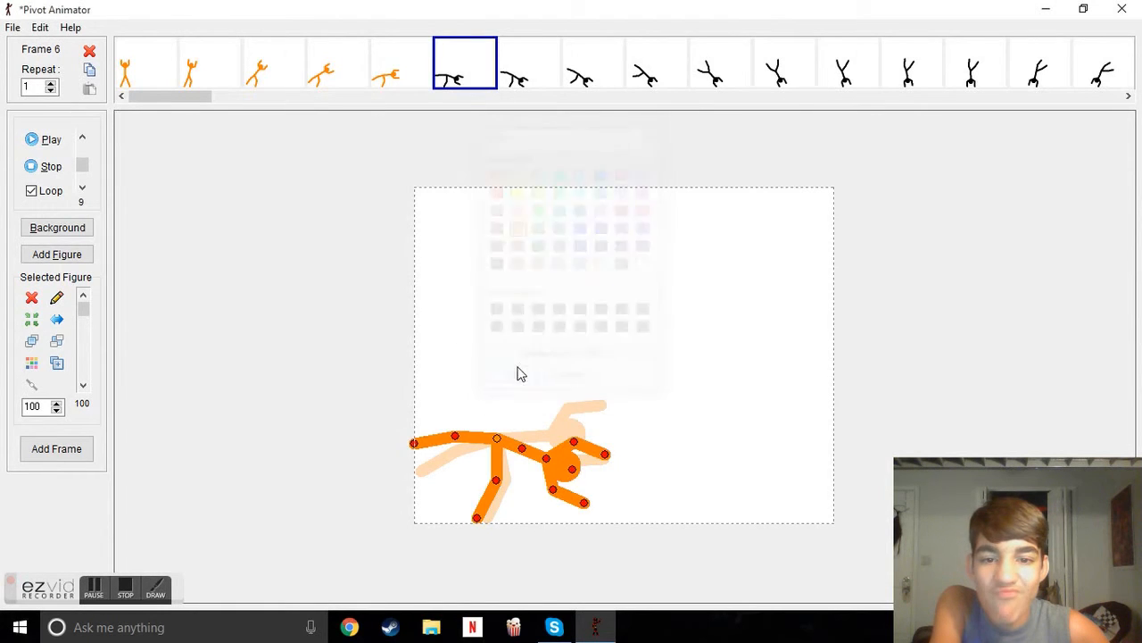
pyautogui.click(529, 86)
pyautogui.click(34, 382)
pyautogui.click(518, 229)
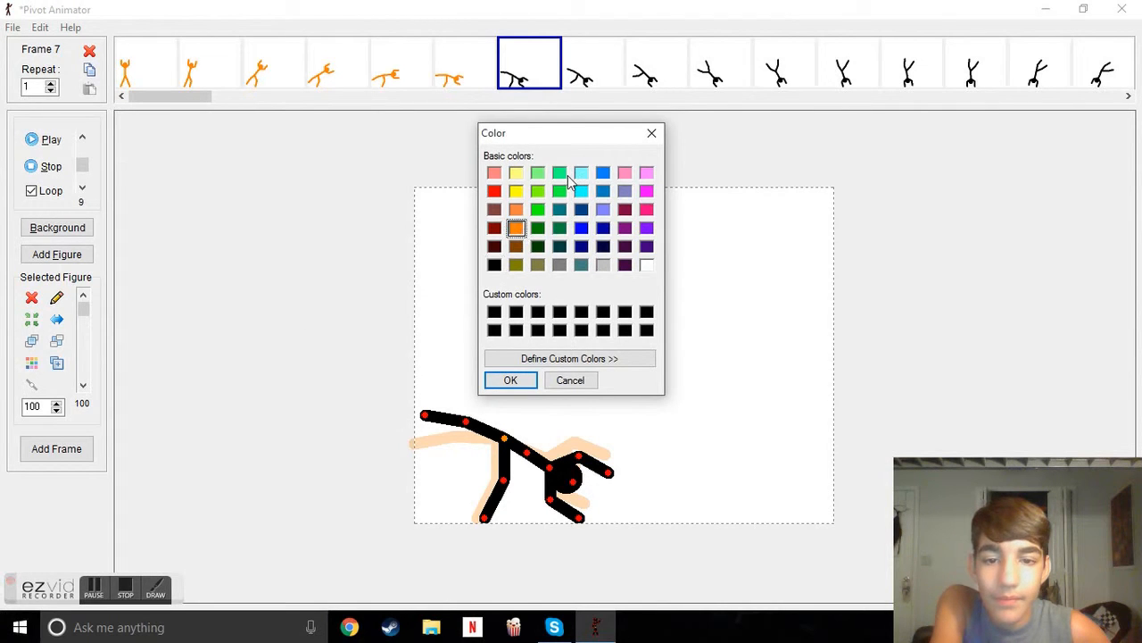
pyautogui.click(507, 378)
# Change the stick figure's colour to orange in frames 8 and 9.
pyautogui.click(601, 80)
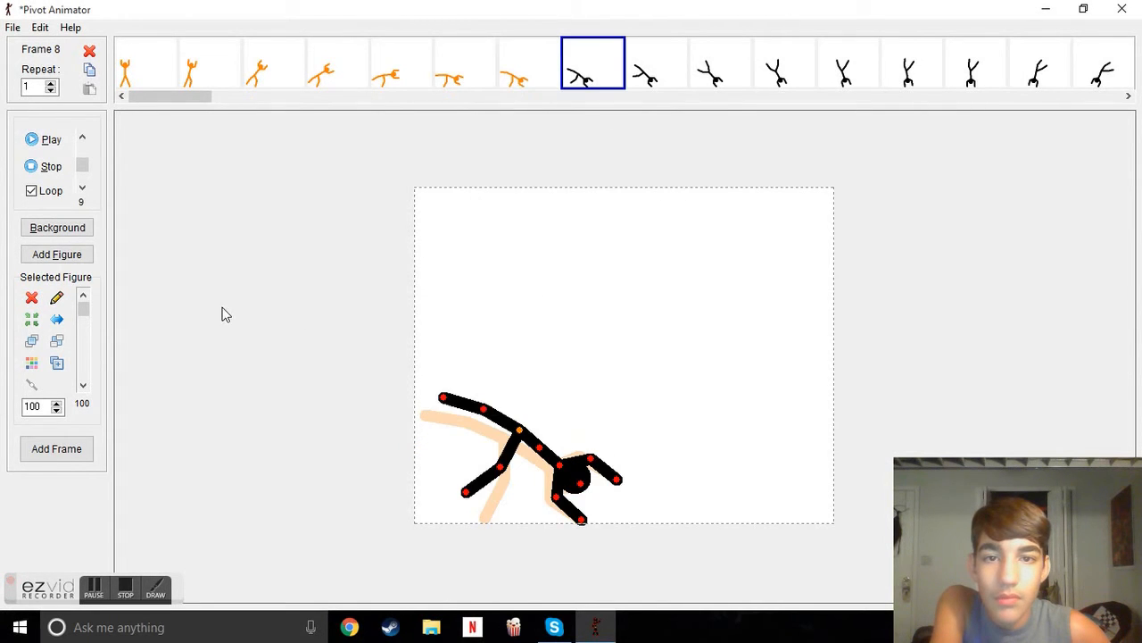
pyautogui.click(33, 371)
pyautogui.click(516, 228)
pyautogui.click(510, 380)
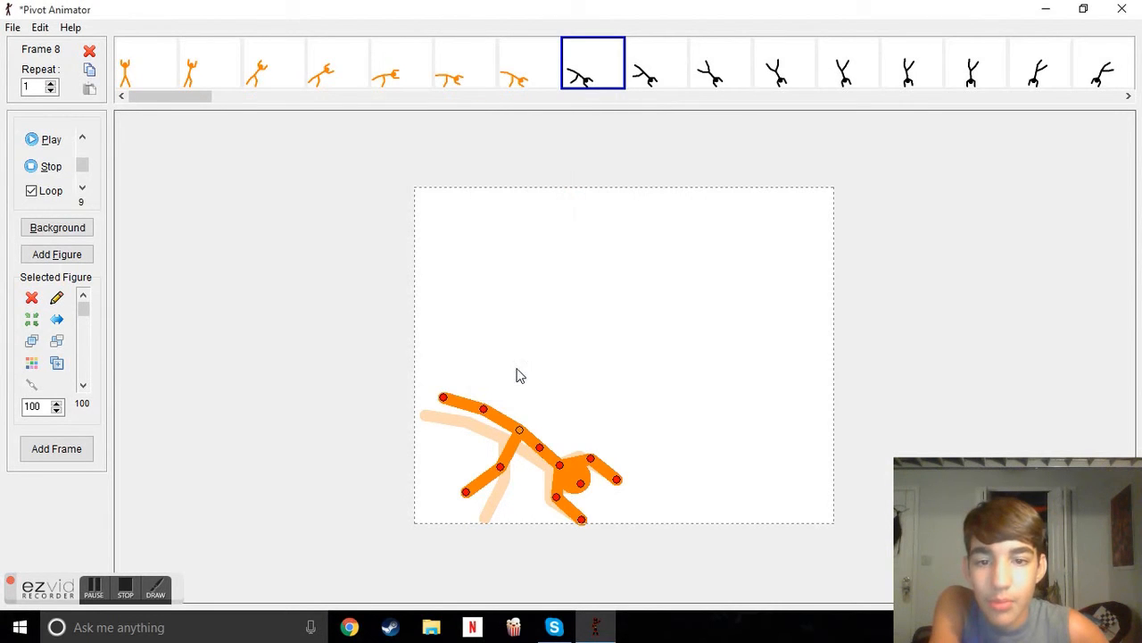
pyautogui.click(654, 88)
pyautogui.click(31, 362)
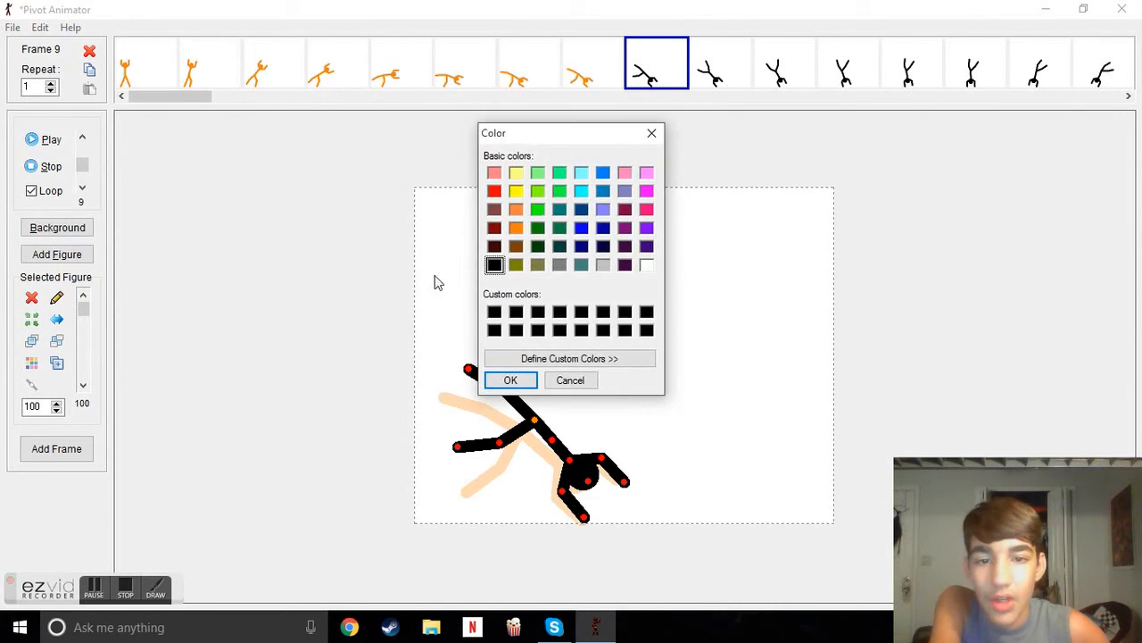
pyautogui.click(515, 227)
pyautogui.click(510, 379)
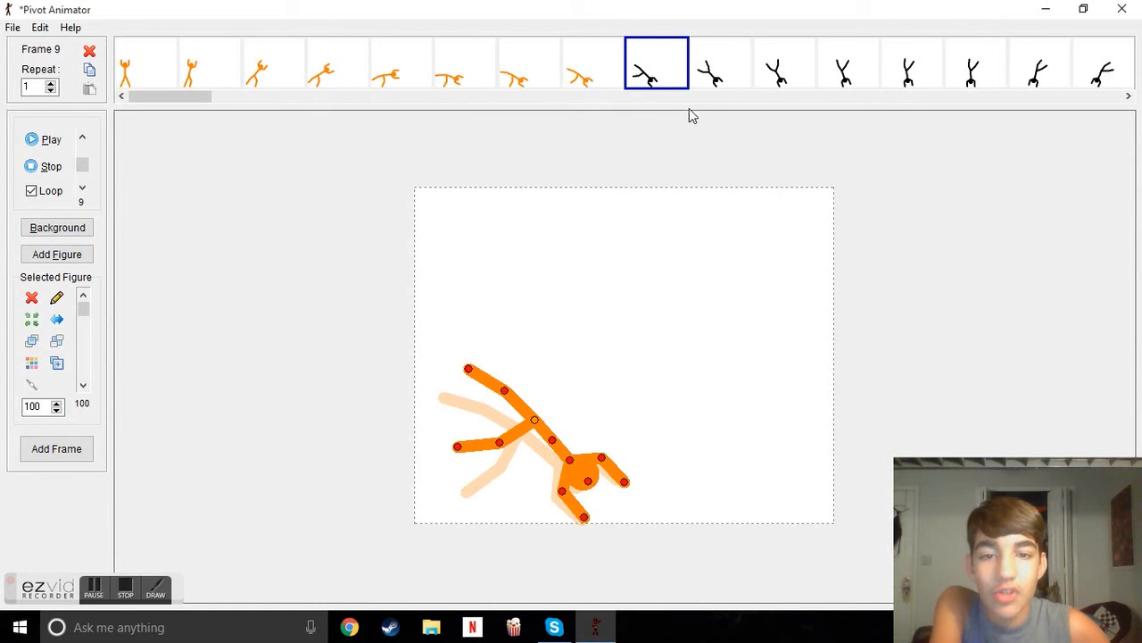
# Recolour the stick figures kicking up into the handstand in frames 10 and 11 orange.
pyautogui.click(708, 87)
pyautogui.click(32, 362)
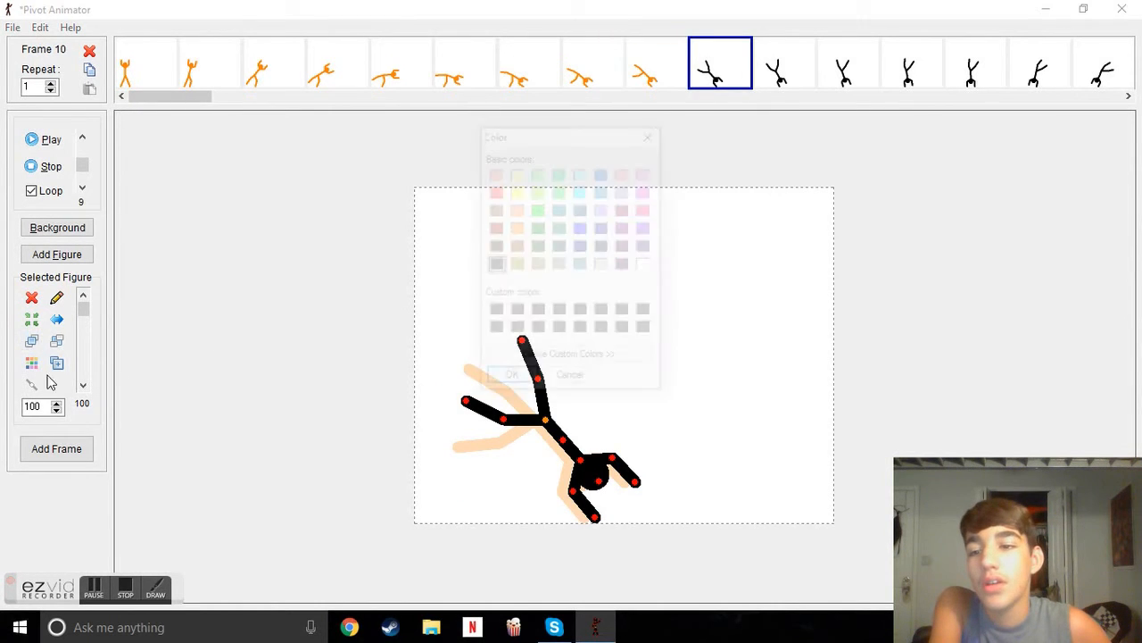
pyautogui.click(515, 228)
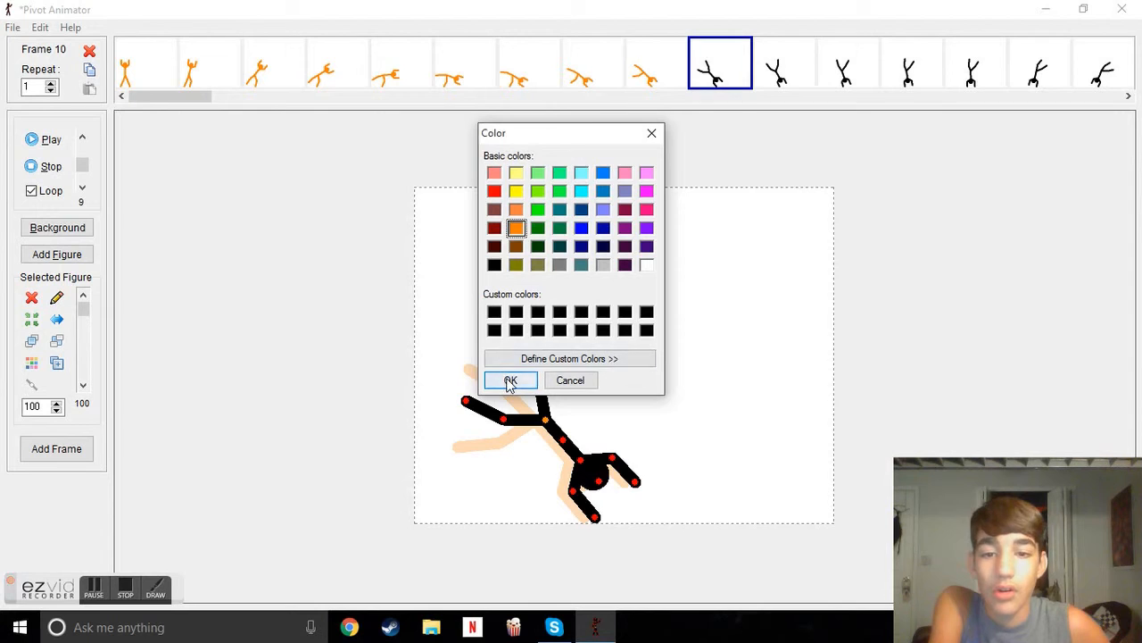
pyautogui.click(510, 379)
pyautogui.click(780, 78)
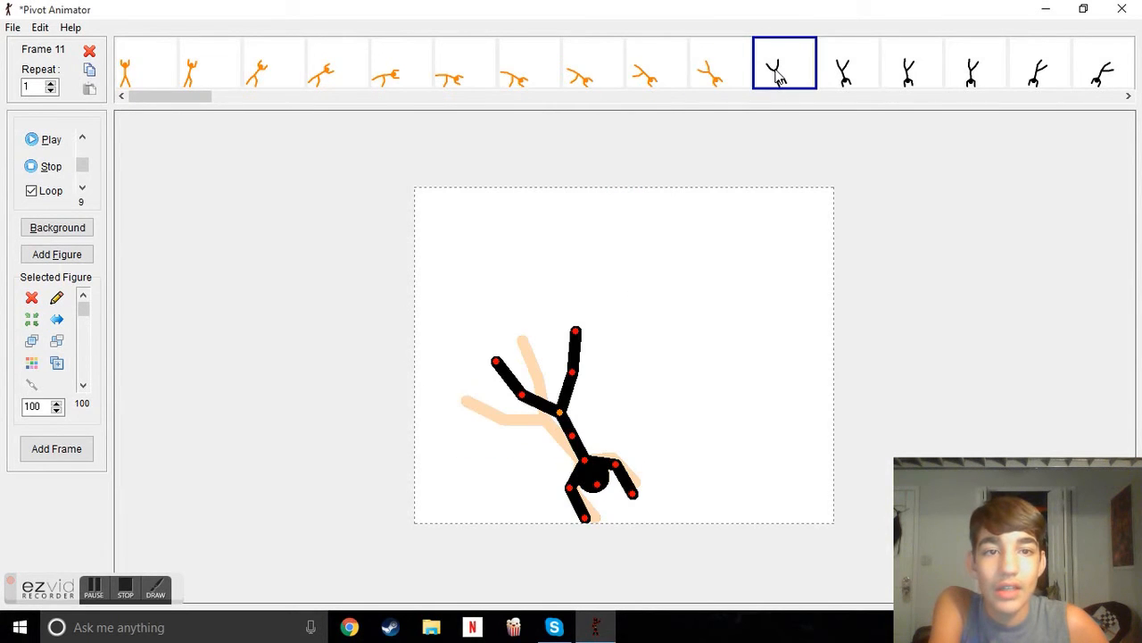
pyautogui.click(31, 362)
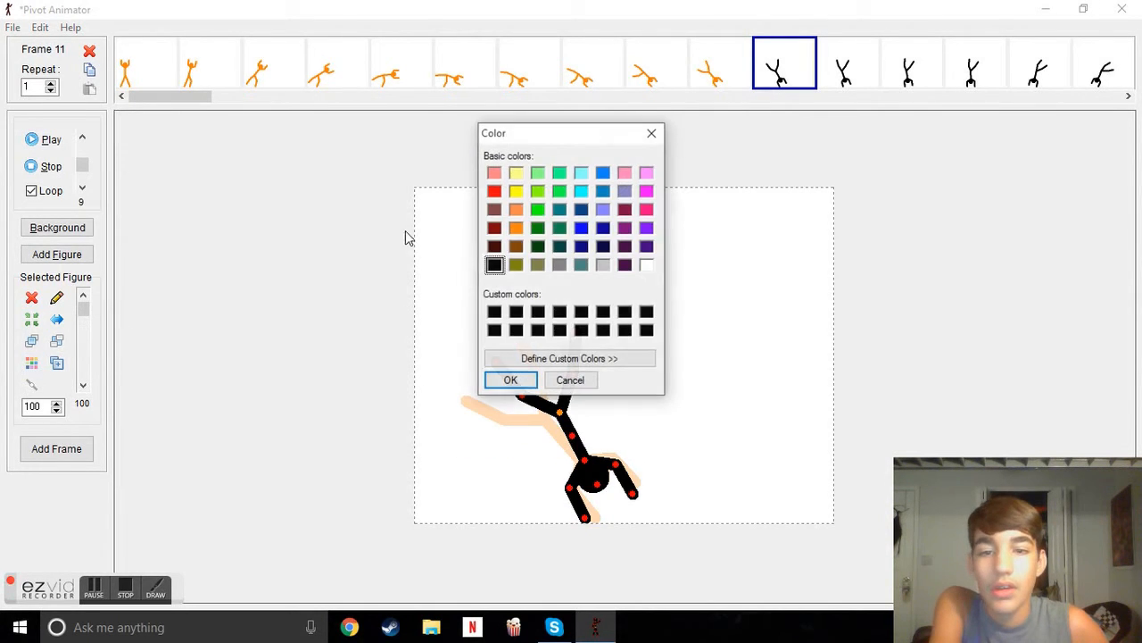
pyautogui.click(516, 228)
pyautogui.click(509, 379)
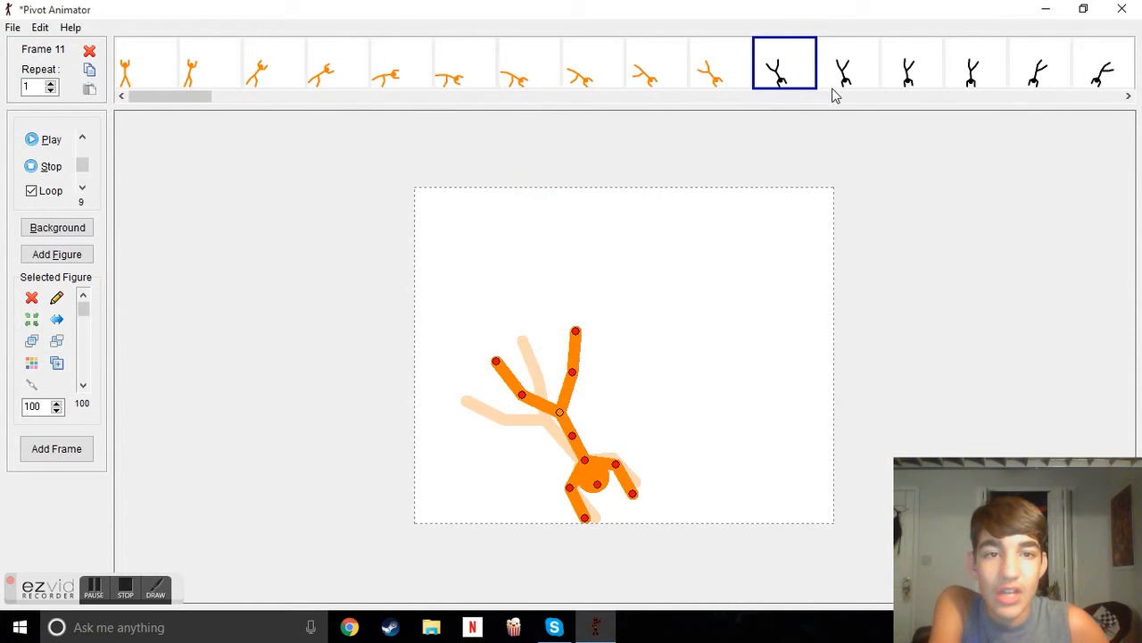
# Recolour the handstand figures in frames 12 and 13 orange.
pyautogui.click(864, 61)
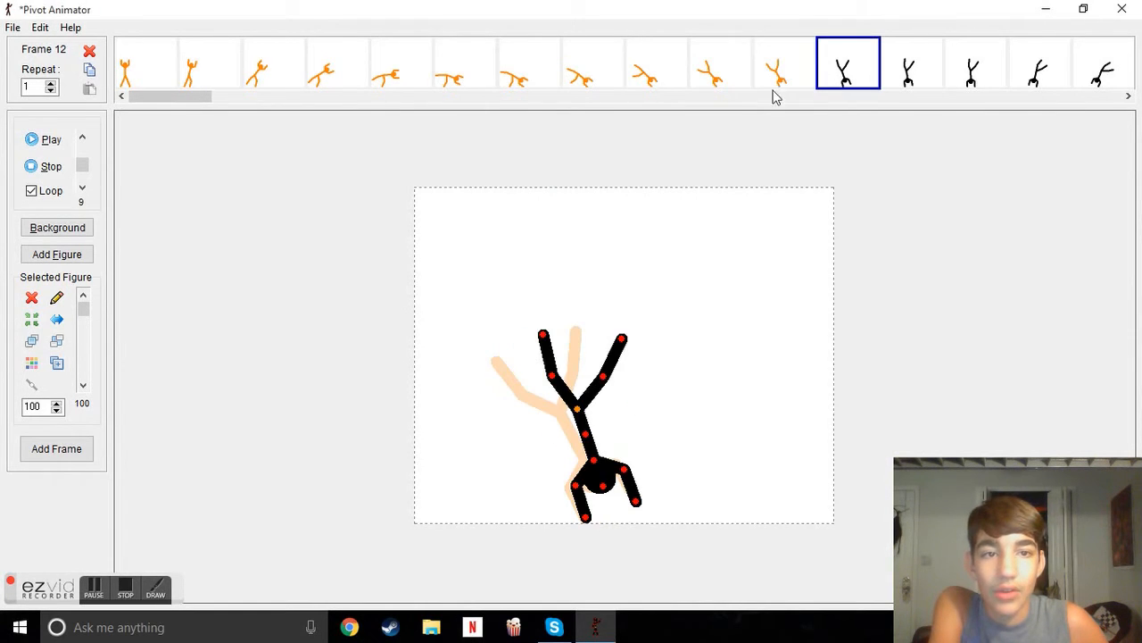
pyautogui.click(31, 363)
pyautogui.click(516, 228)
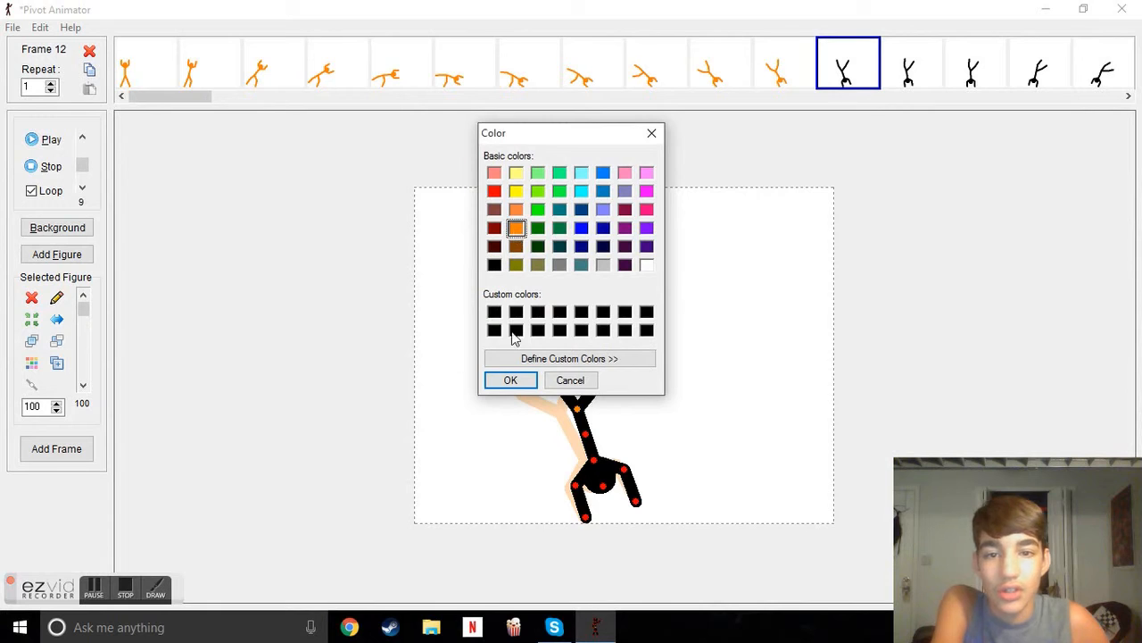
pyautogui.click(509, 380)
pyautogui.click(919, 75)
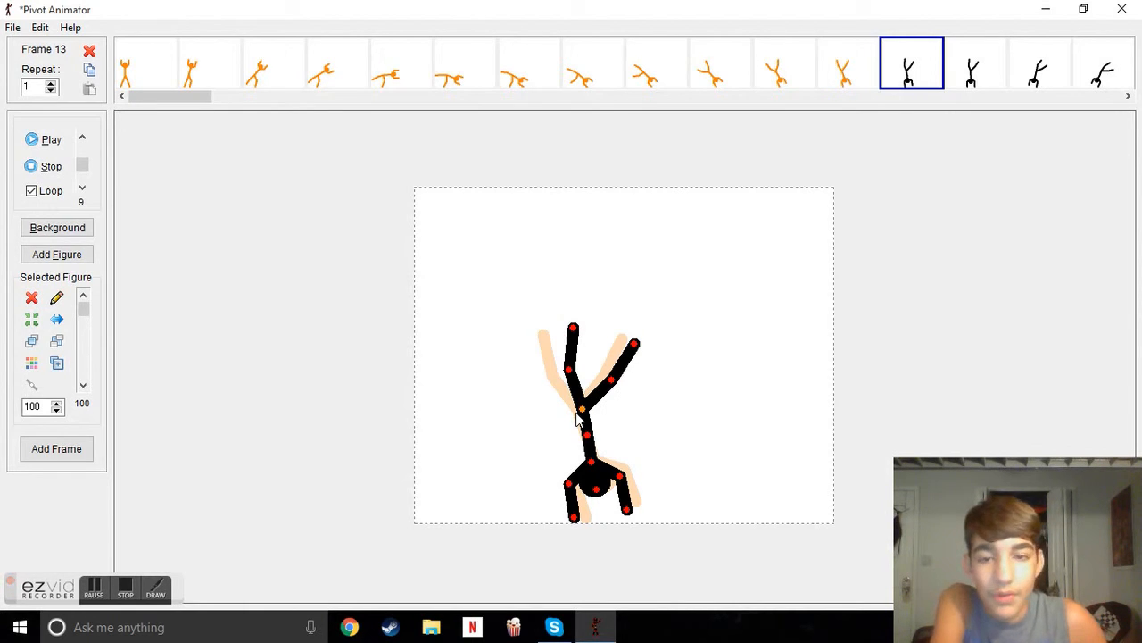
pyautogui.click(31, 362)
pyautogui.click(516, 229)
pyautogui.click(510, 380)
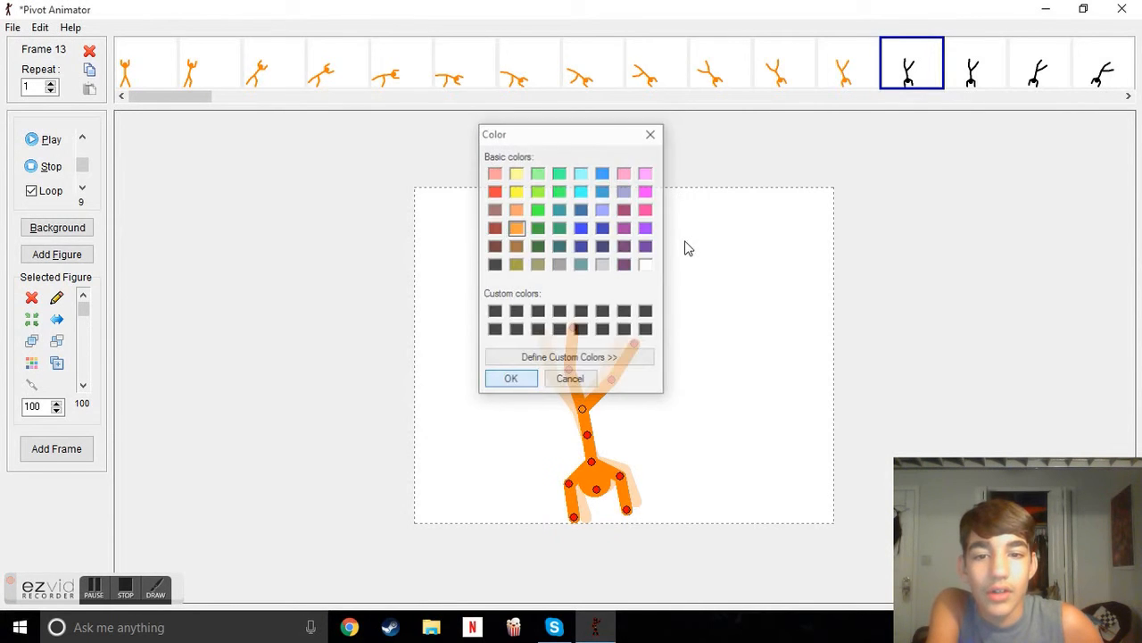
# Recolour the upright handstand figure in frame 14 orange.
pyautogui.click(999, 61)
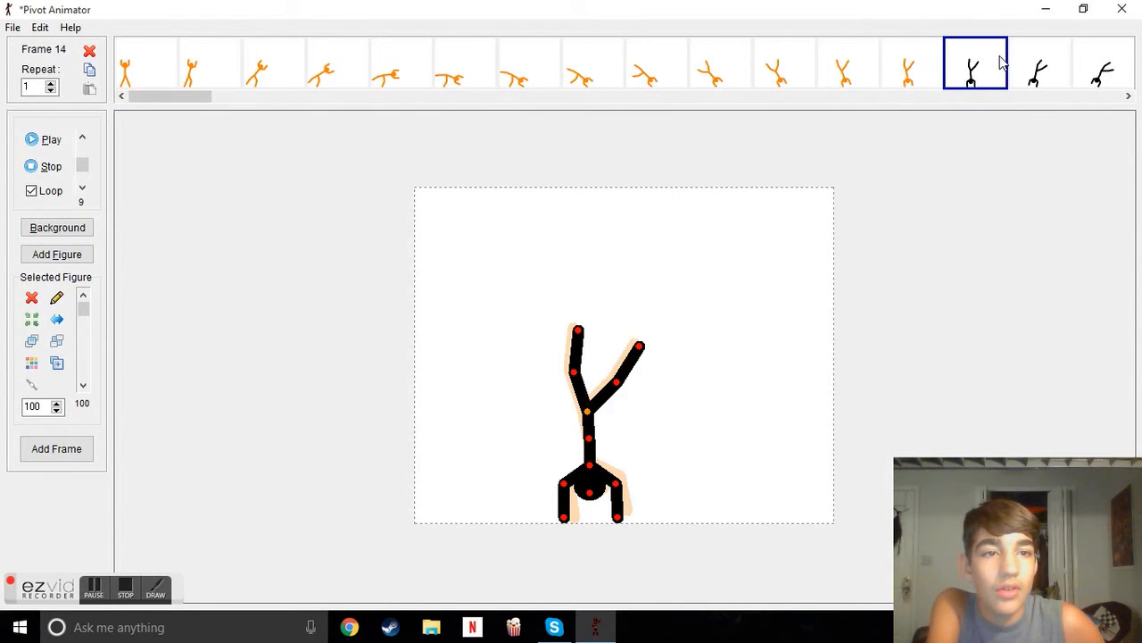
pyautogui.click(31, 363)
pyautogui.click(516, 229)
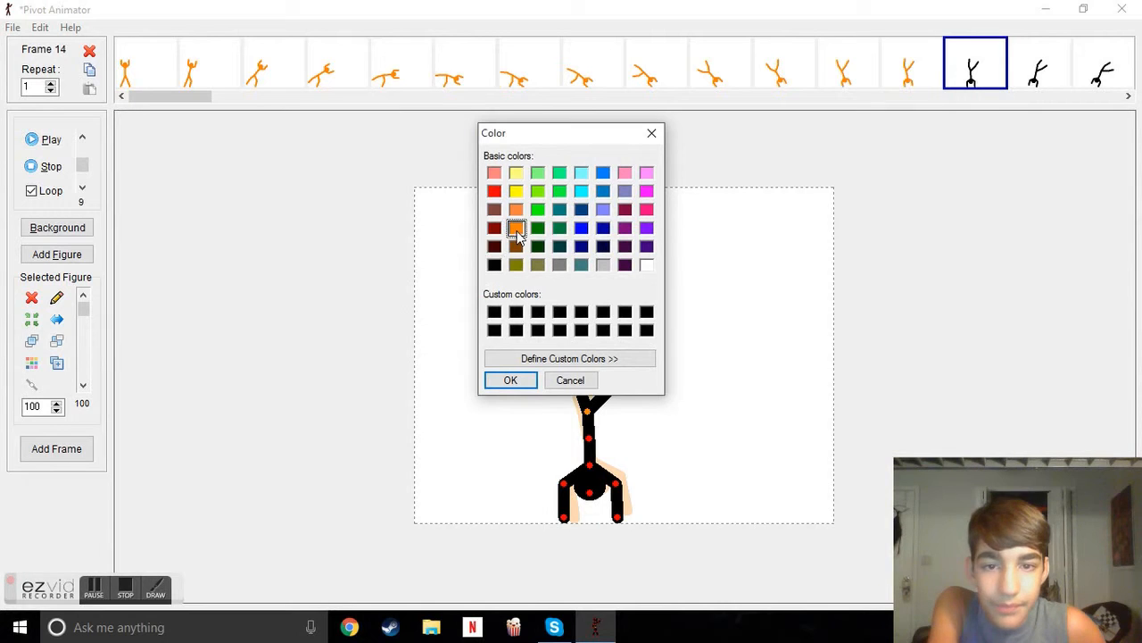
pyautogui.click(520, 381)
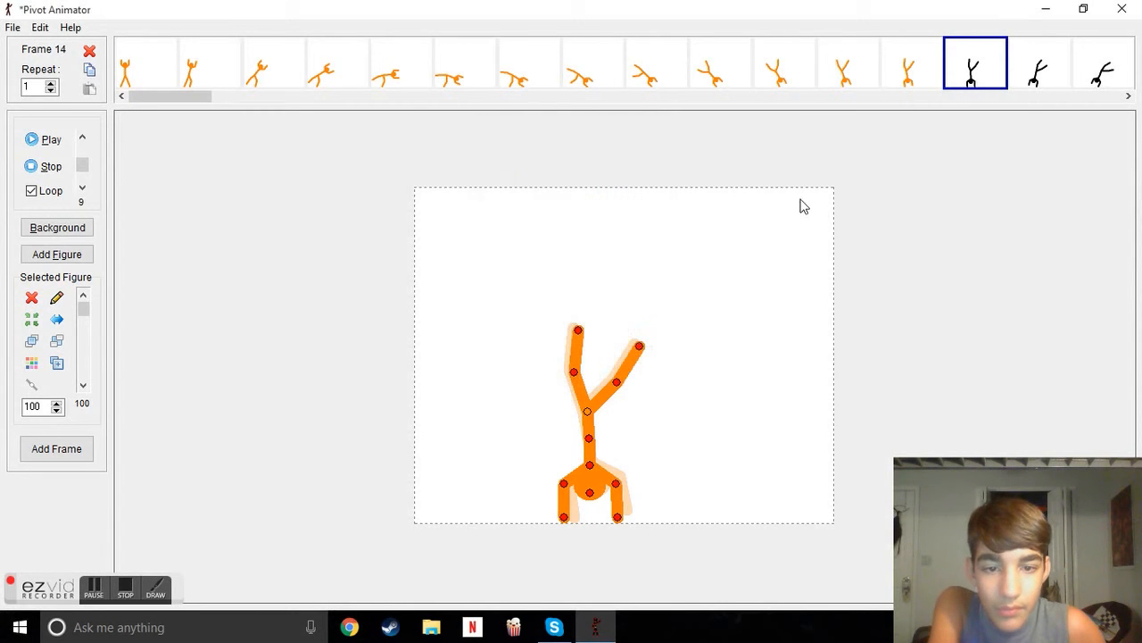
# Recolour the stick figures tipping over out of the handstand in frames 15 and 16 orange.
pyautogui.click(1128, 97)
pyautogui.click(1128, 96)
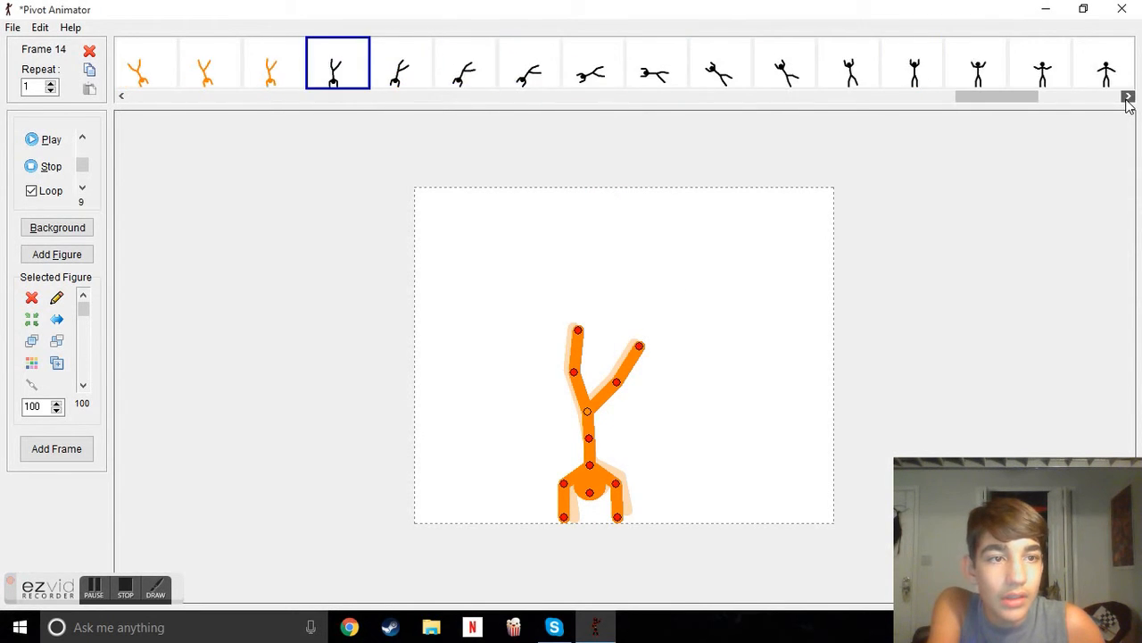
pyautogui.click(337, 67)
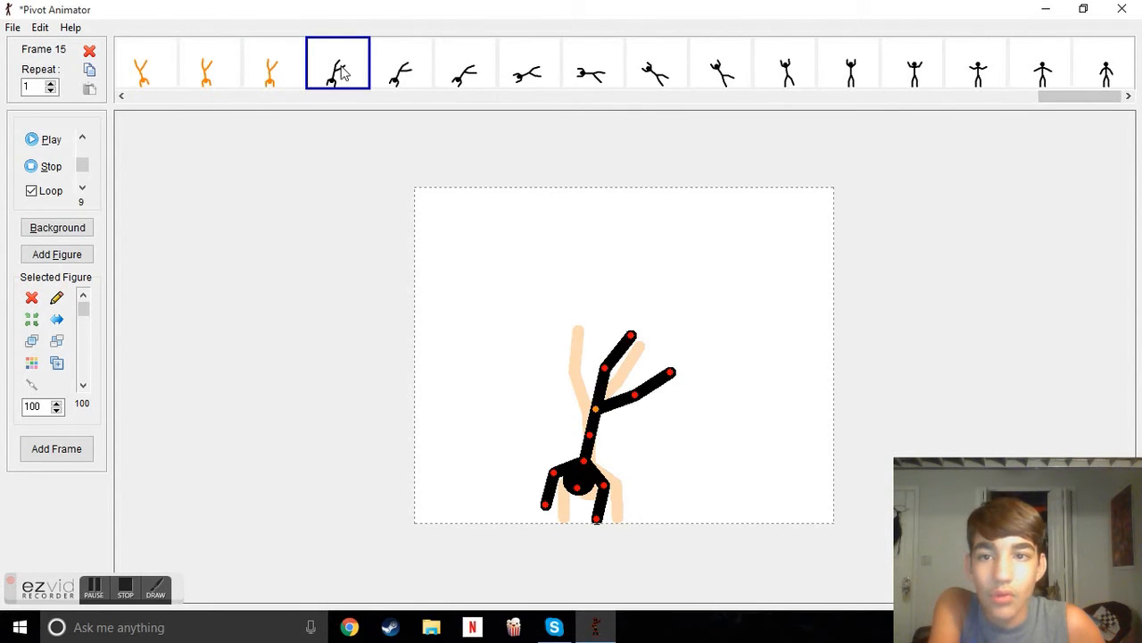
pyautogui.click(31, 363)
pyautogui.click(515, 228)
pyautogui.click(517, 382)
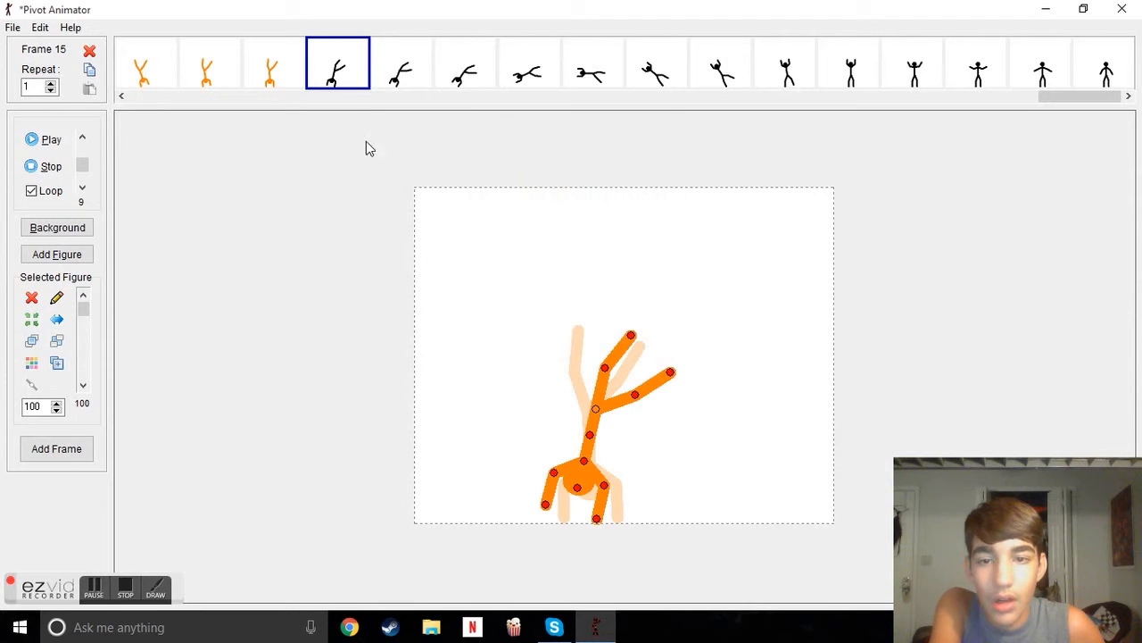
pyautogui.click(394, 89)
pyautogui.click(31, 362)
pyautogui.click(516, 227)
pyautogui.click(517, 378)
# Change the colour of the falling stick figures in frames 17 and 18 to orange.
pyautogui.click(478, 70)
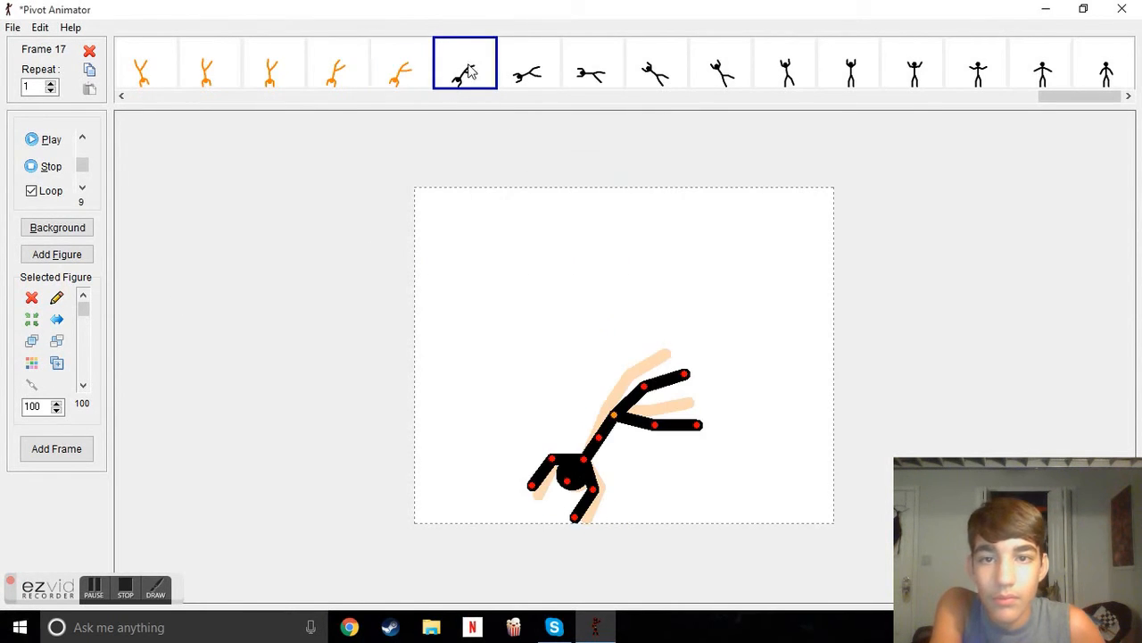
pyautogui.click(31, 362)
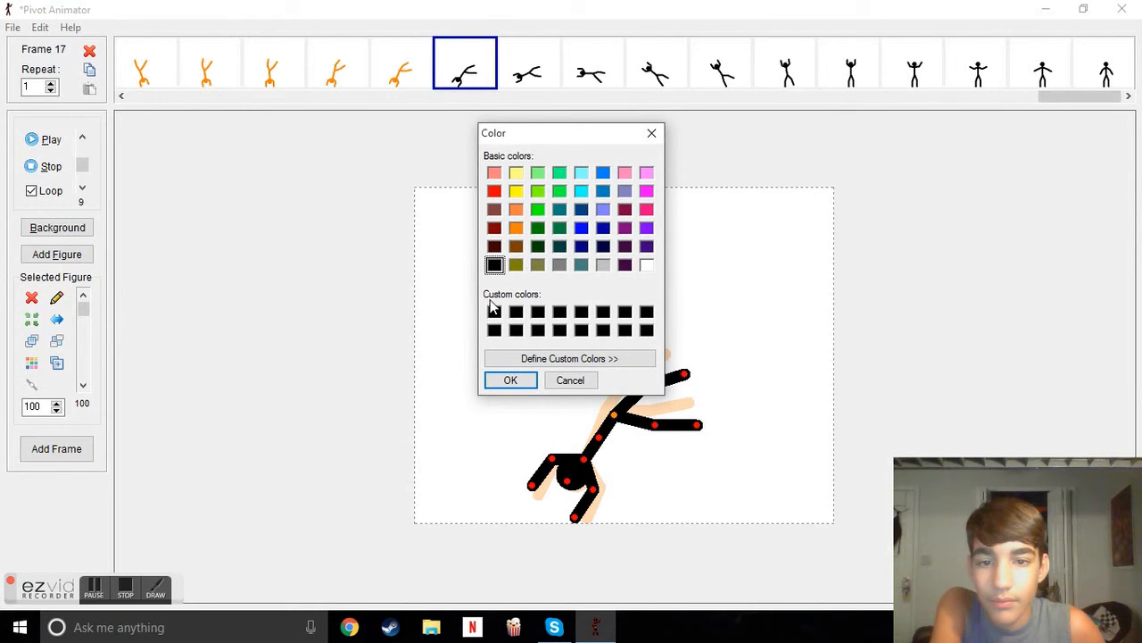
pyautogui.click(516, 227)
pyautogui.click(523, 381)
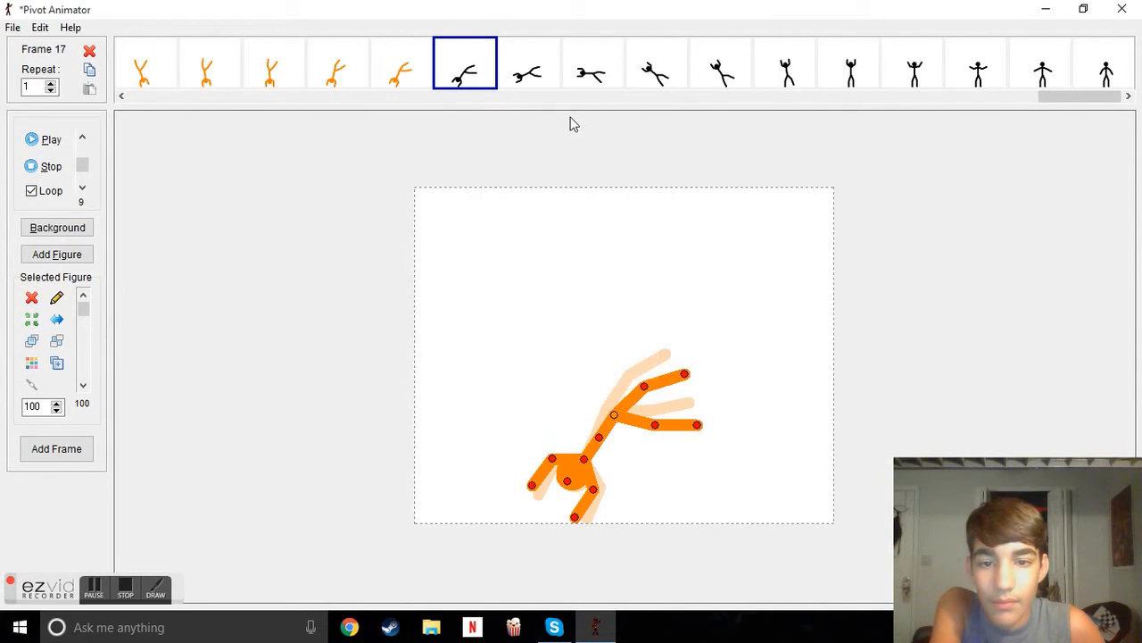
pyautogui.click(539, 64)
pyautogui.click(27, 366)
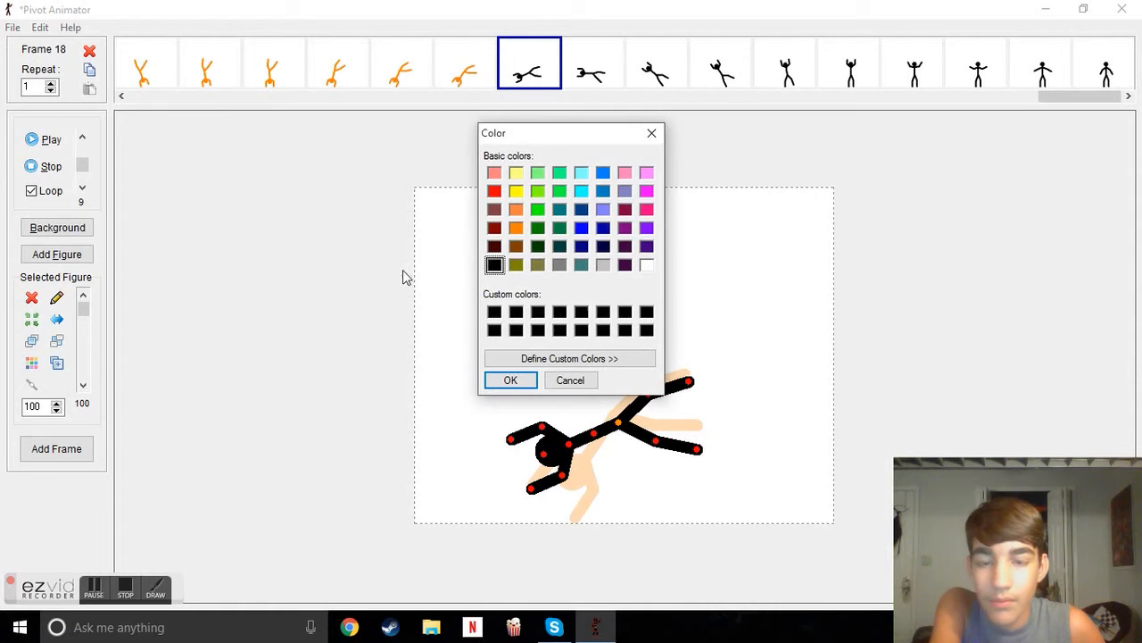
pyautogui.click(516, 227)
pyautogui.click(510, 380)
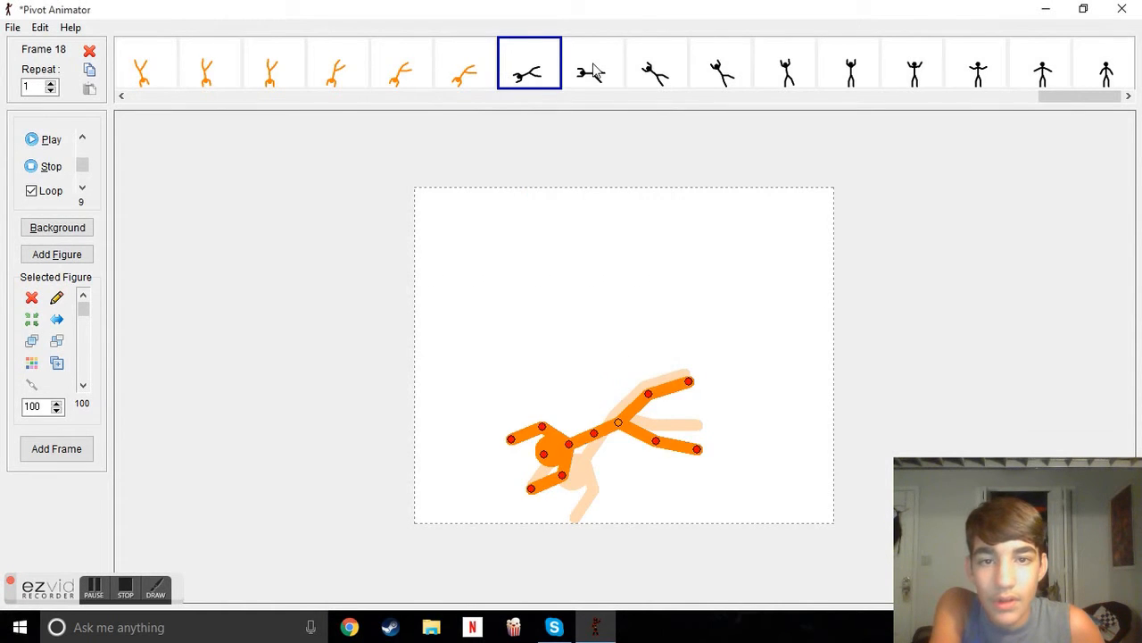
# Recolour the stick figures coming down onto their feet in frames 19 and 20 orange.
pyautogui.press('Right')
pyautogui.click(32, 364)
pyautogui.click(516, 228)
pyautogui.click(509, 380)
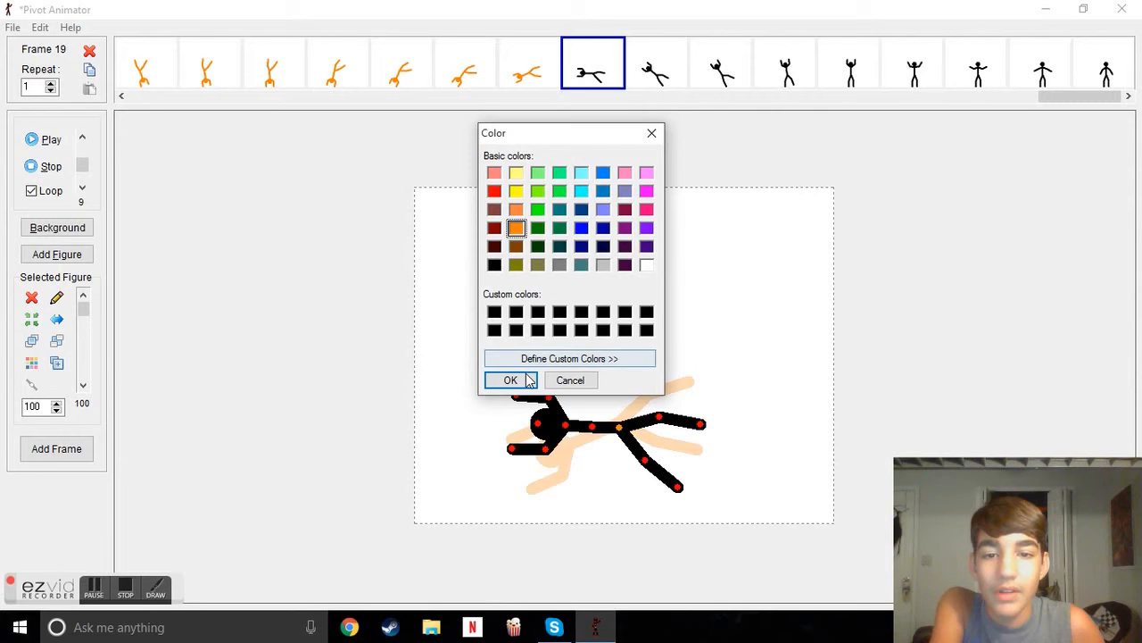
pyautogui.click(651, 59)
pyautogui.click(31, 363)
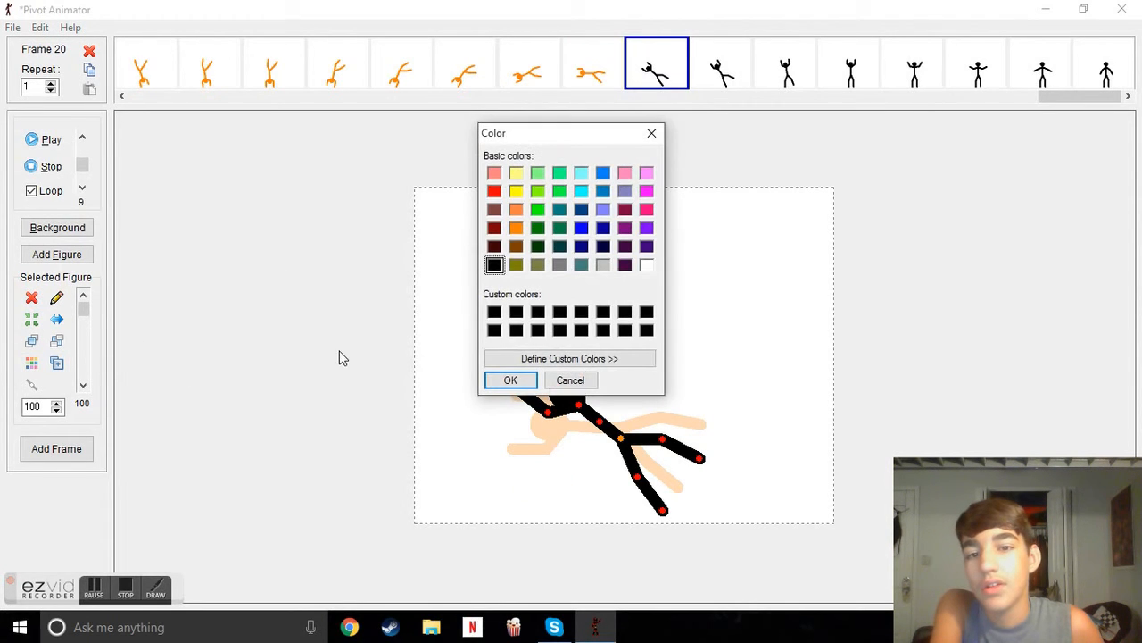
pyautogui.click(516, 227)
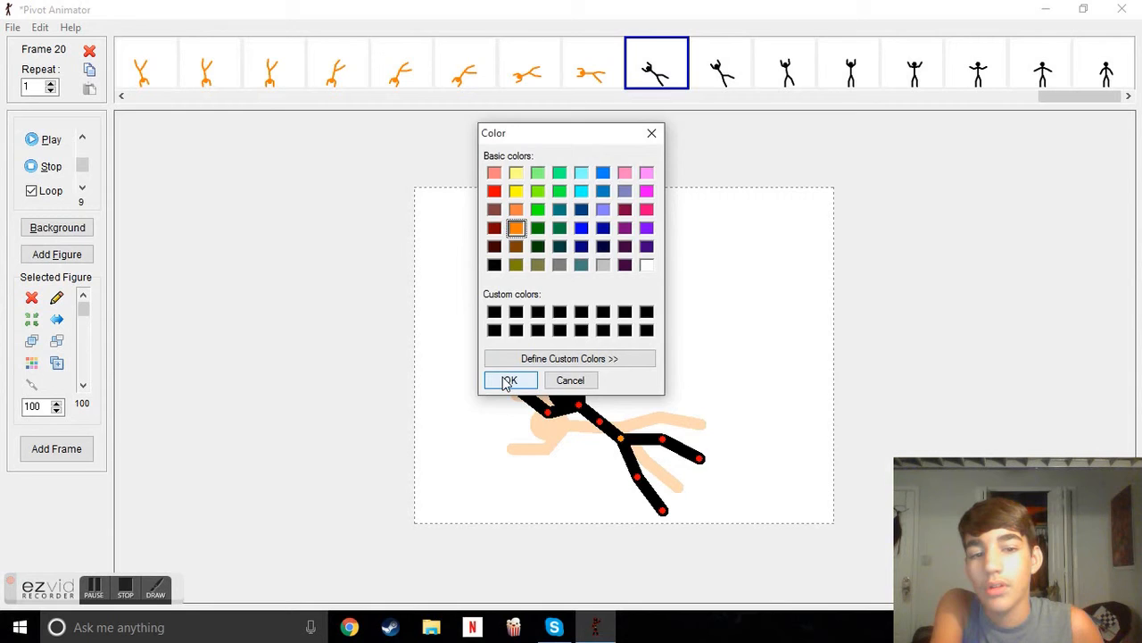
pyautogui.click(509, 380)
# Change the stick figure's colour to orange in frames 21 and 22, where it rises to standing.
pyautogui.click(714, 65)
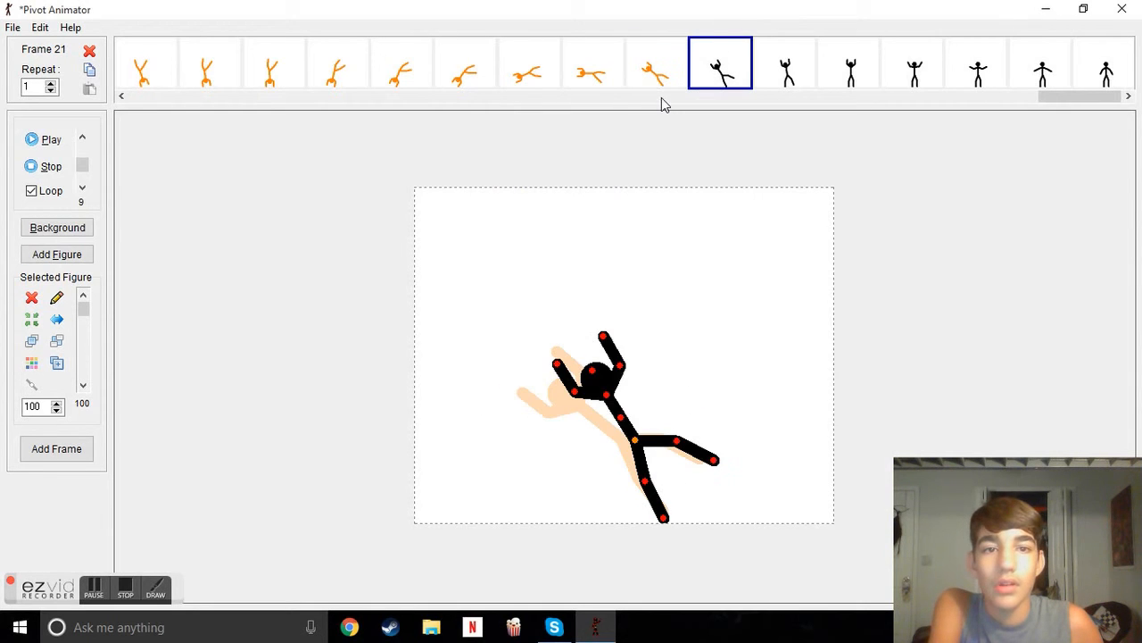
pyautogui.click(31, 364)
pyautogui.click(516, 228)
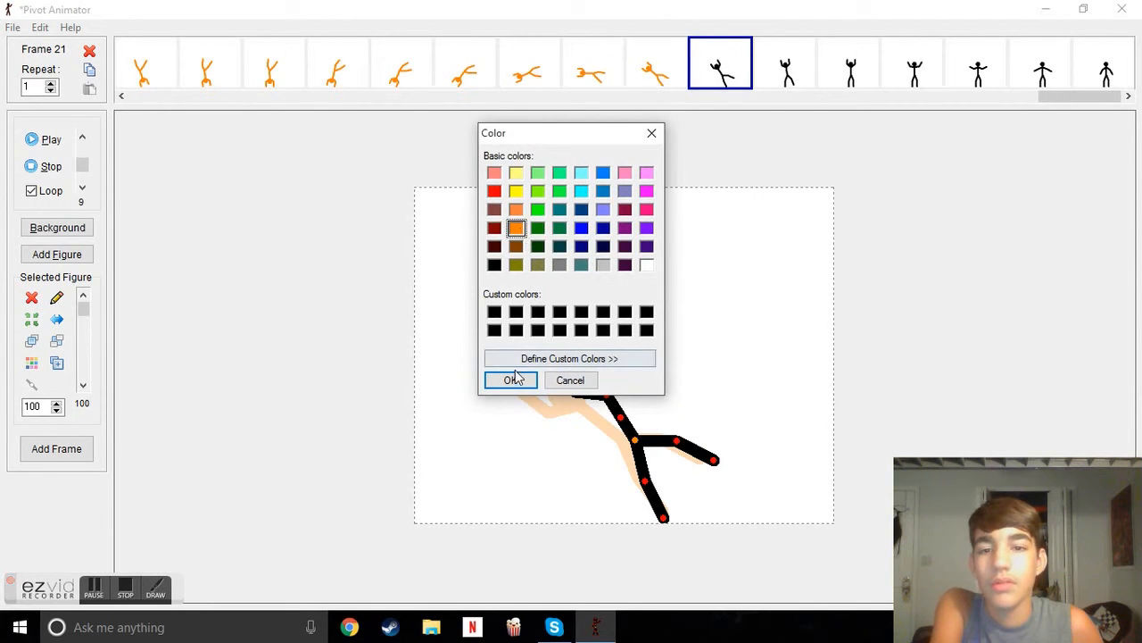
pyautogui.click(509, 381)
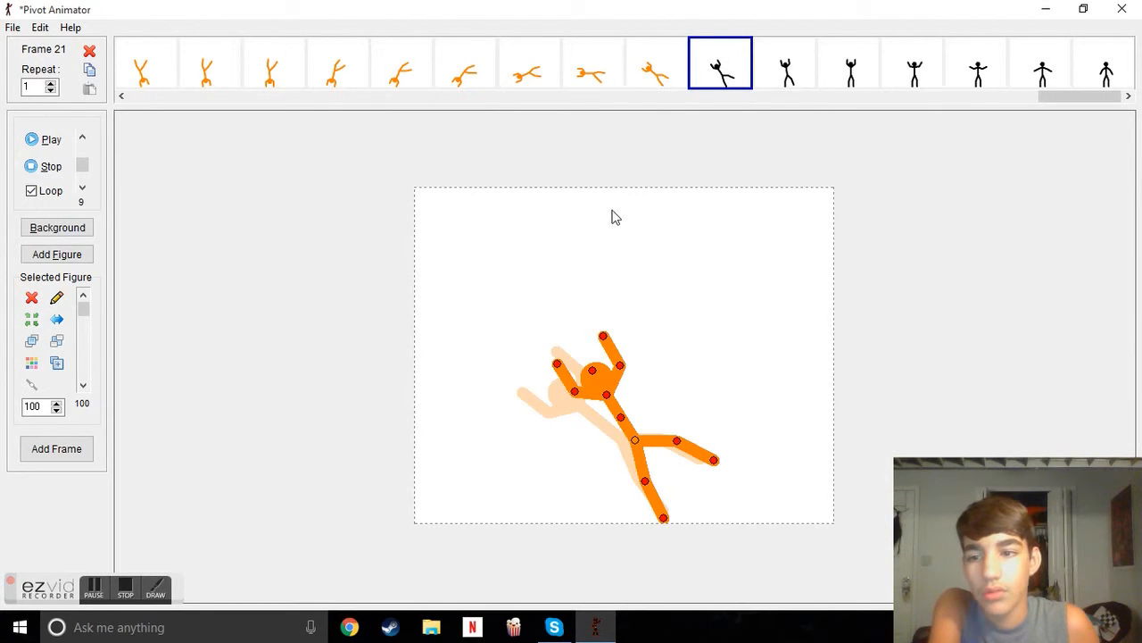
pyautogui.click(785, 67)
pyautogui.click(31, 363)
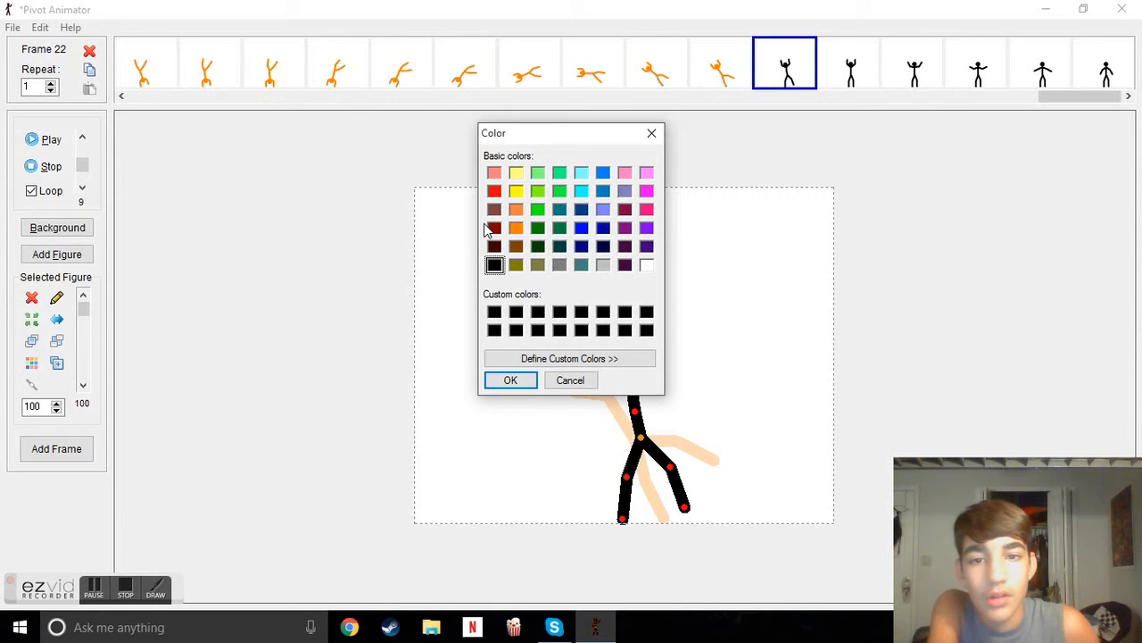
pyautogui.click(516, 230)
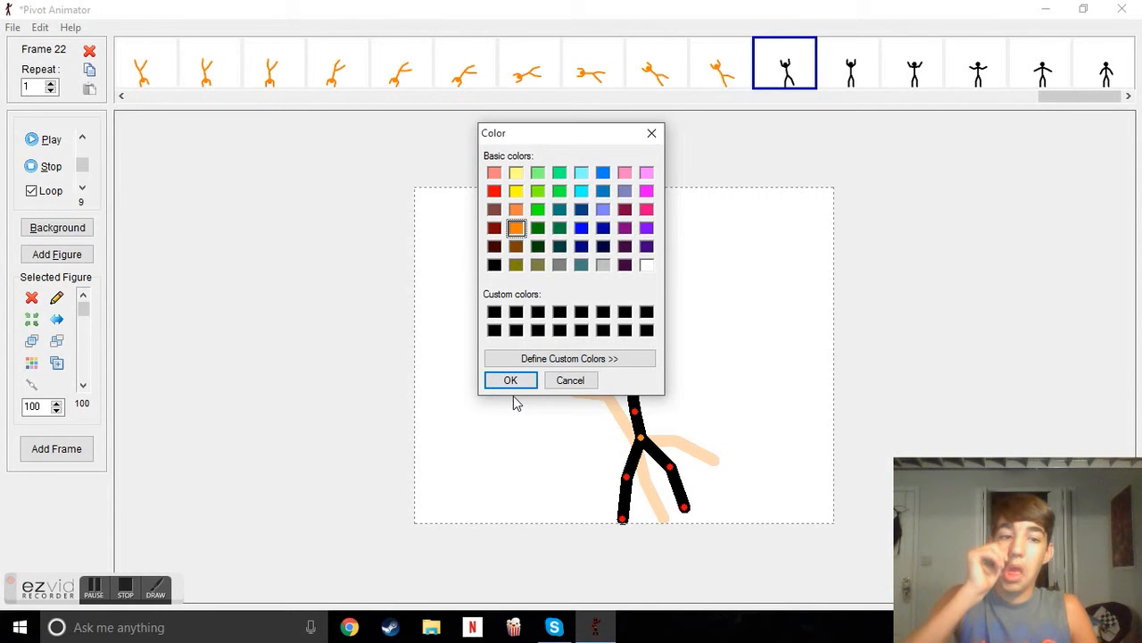
pyautogui.click(511, 381)
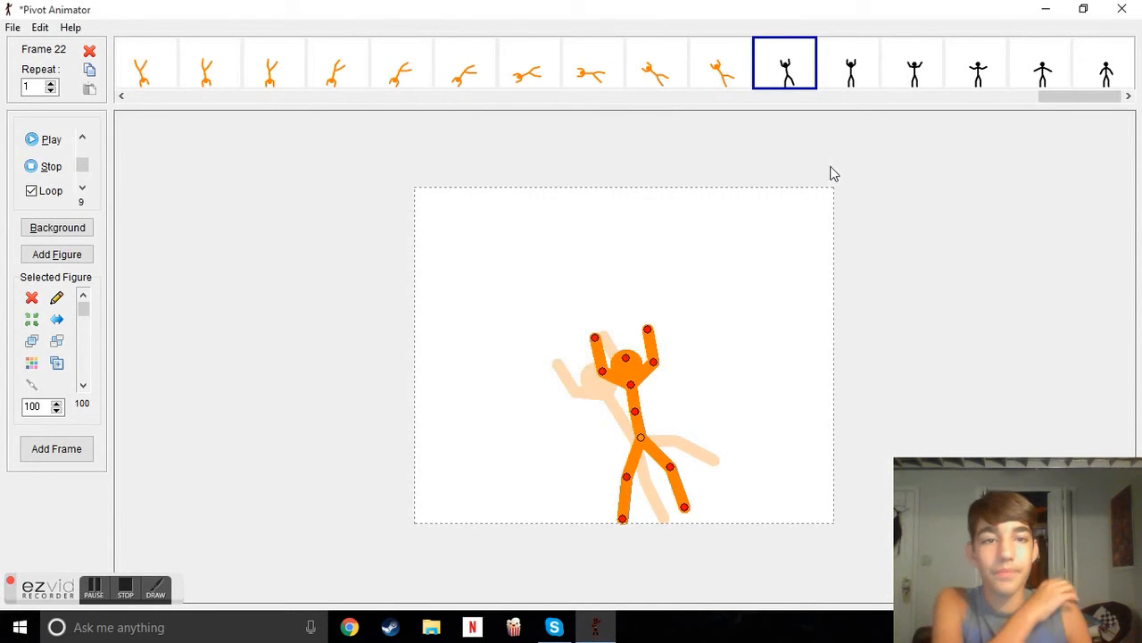
# Recolour the standing figures with raised arms in frames 23 and 24 orange.
pyautogui.click(868, 68)
pyautogui.click(31, 363)
pyautogui.click(516, 229)
pyautogui.click(511, 381)
pyautogui.click(912, 64)
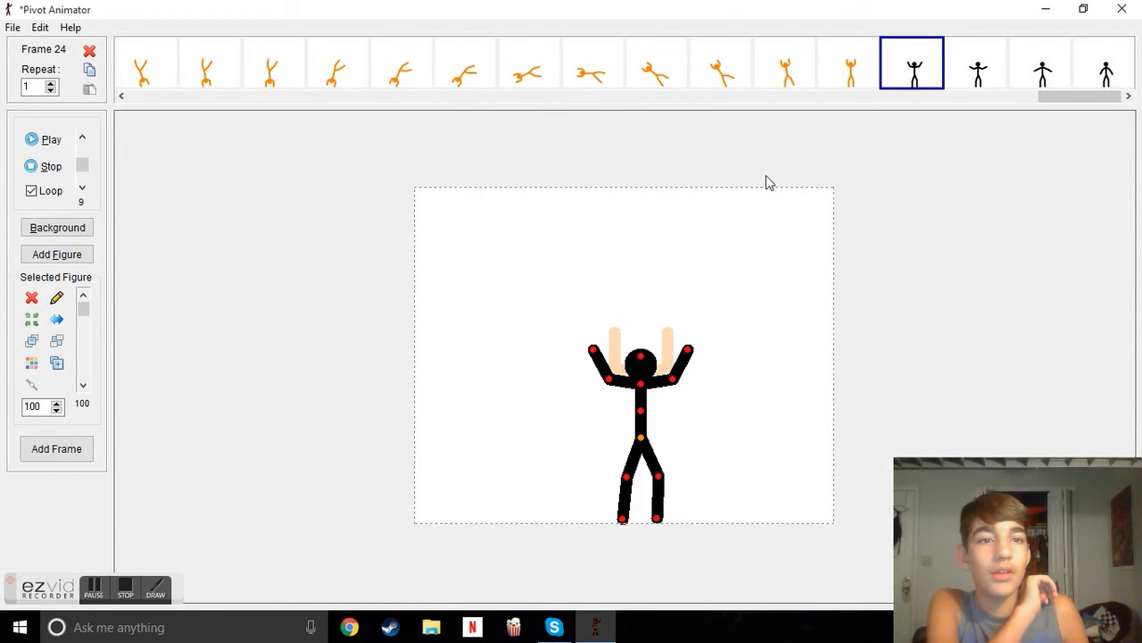
pyautogui.click(32, 364)
pyautogui.click(515, 231)
pyautogui.click(510, 380)
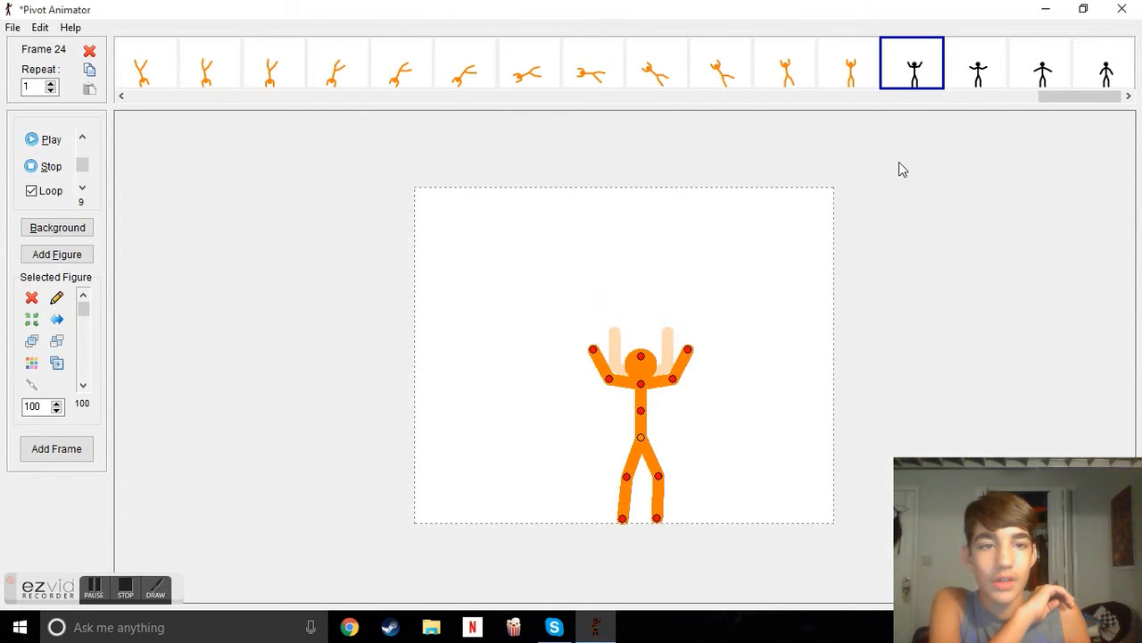
# Recolour the standing figures lowering their arms in frames 25 and 26 orange.
pyautogui.click(979, 75)
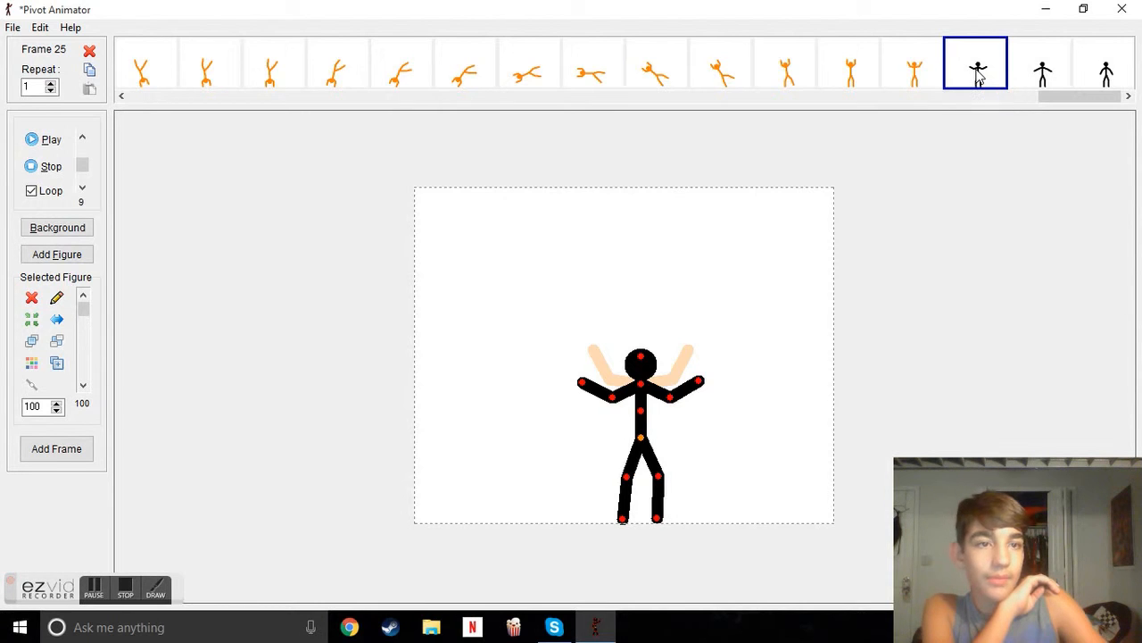
pyautogui.click(31, 363)
pyautogui.click(516, 228)
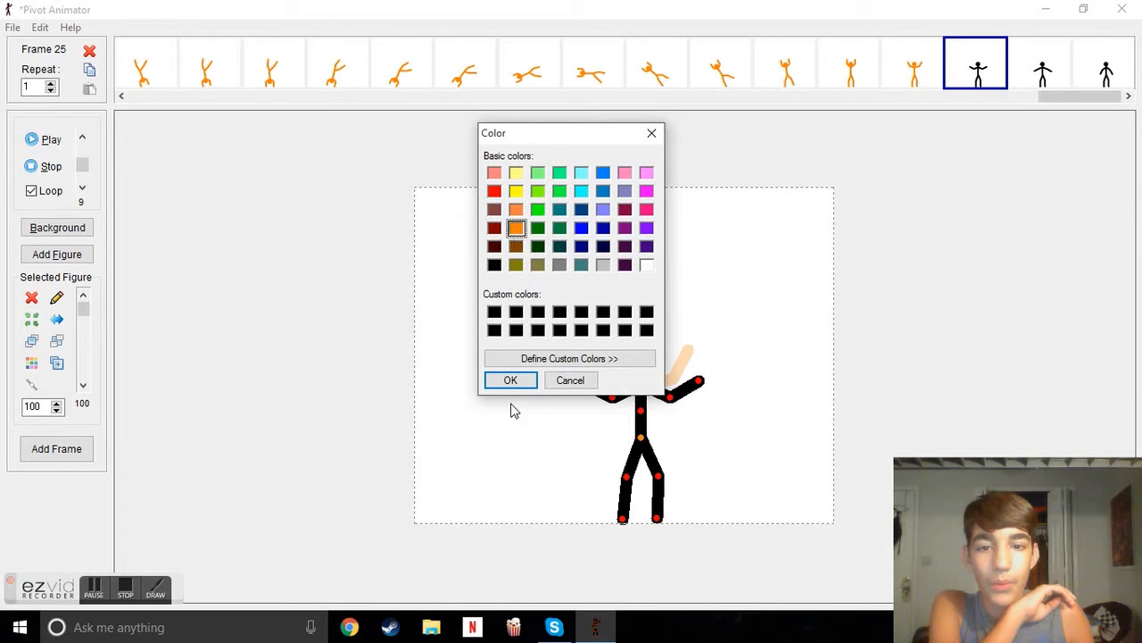
pyautogui.click(511, 380)
pyautogui.click(1049, 51)
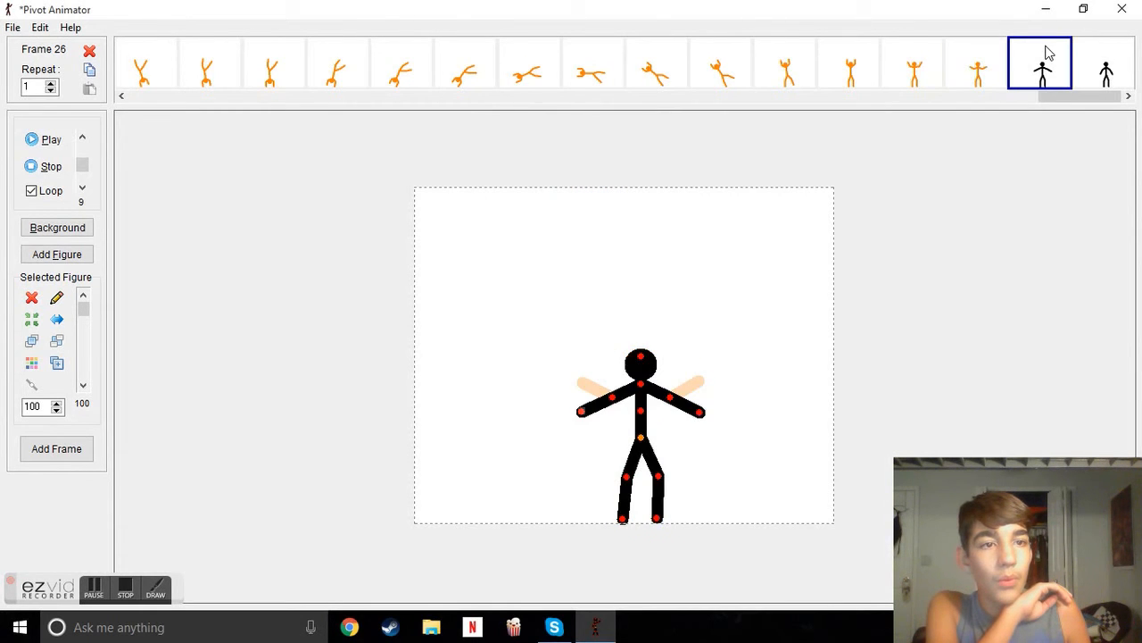
pyautogui.click(31, 363)
pyautogui.click(516, 229)
pyautogui.click(510, 381)
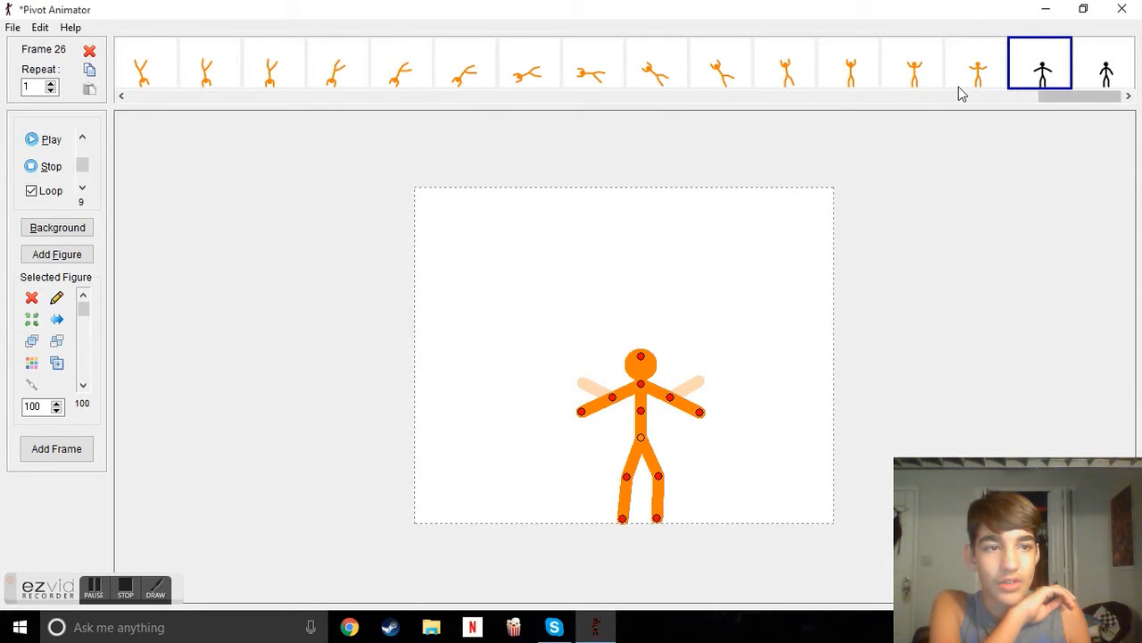
# Change the stick figure's colour to orange in frame 27, the last frame.
pyautogui.click(1104, 69)
pyautogui.click(31, 362)
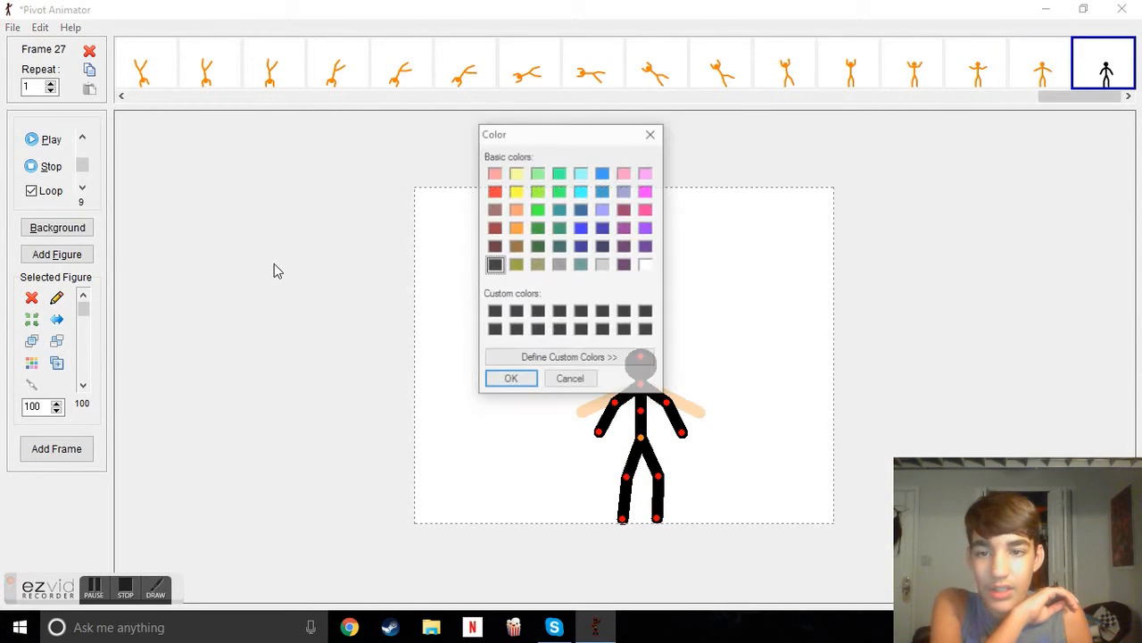
pyautogui.click(515, 227)
pyautogui.click(497, 386)
pyautogui.click(497, 387)
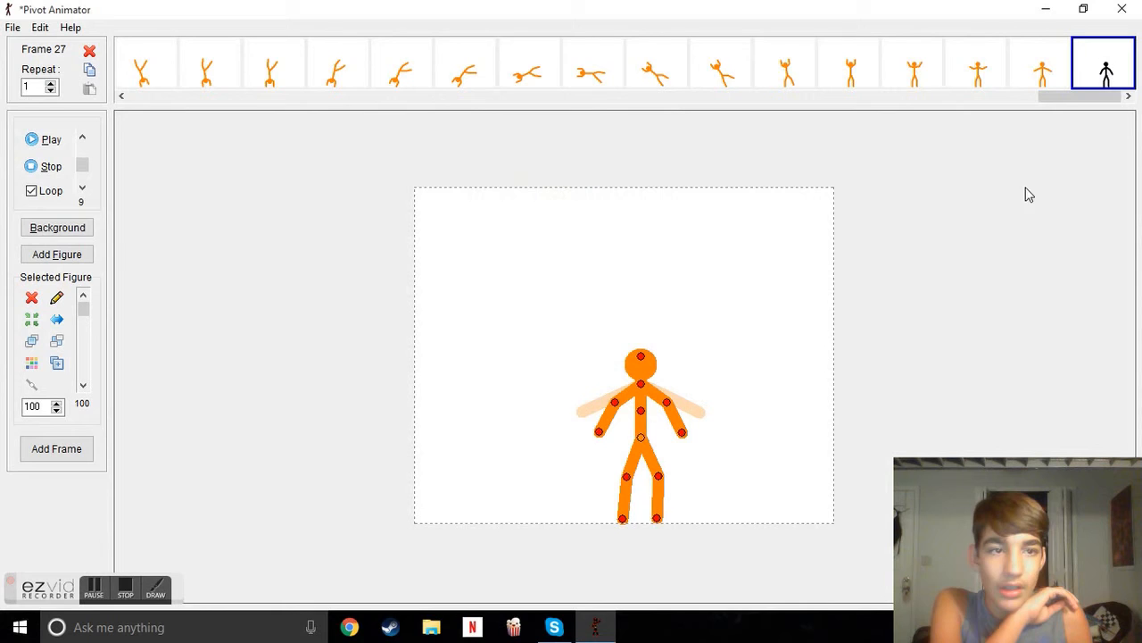
# Check the figure's colour in frames 26 and 27, and play back the whole animation.
pyautogui.press('Left')
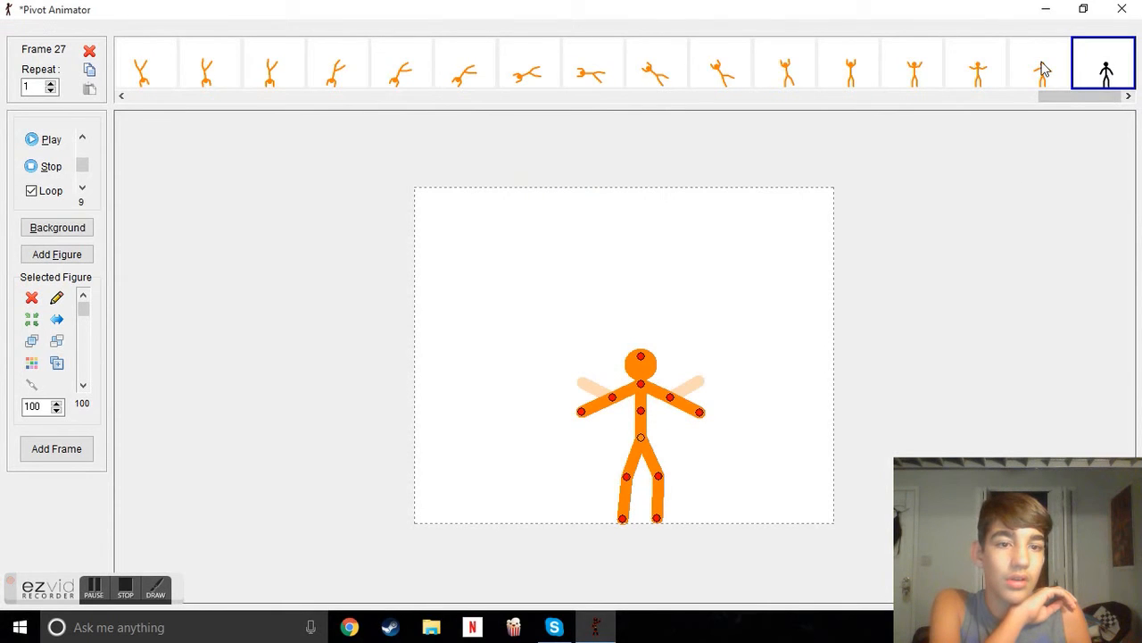
pyautogui.click(1124, 69)
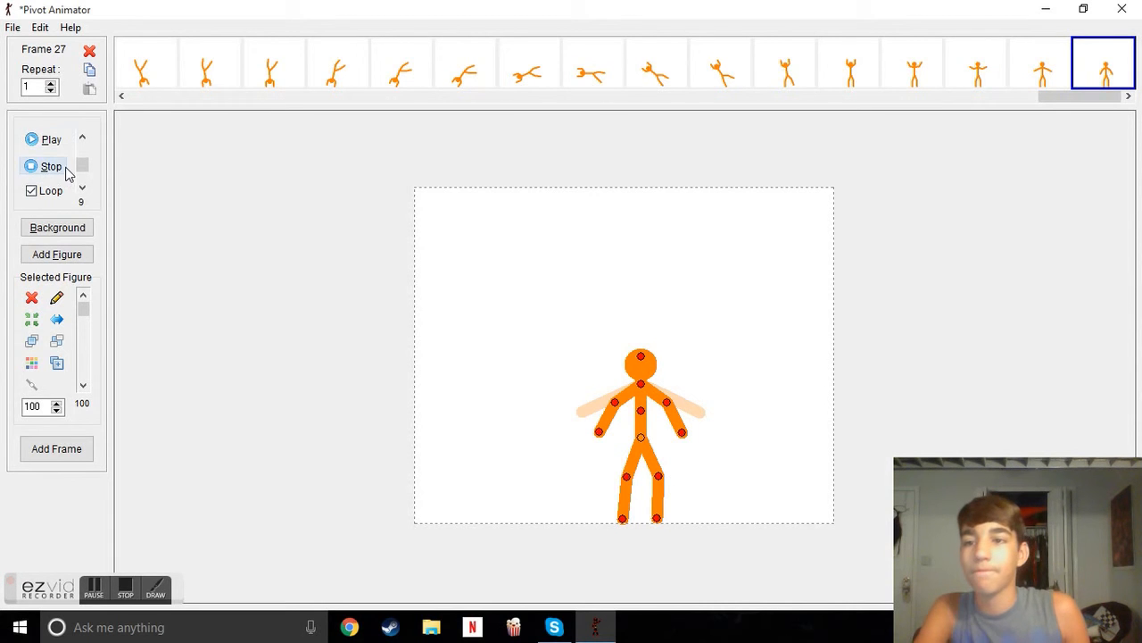
pyautogui.click(39, 143)
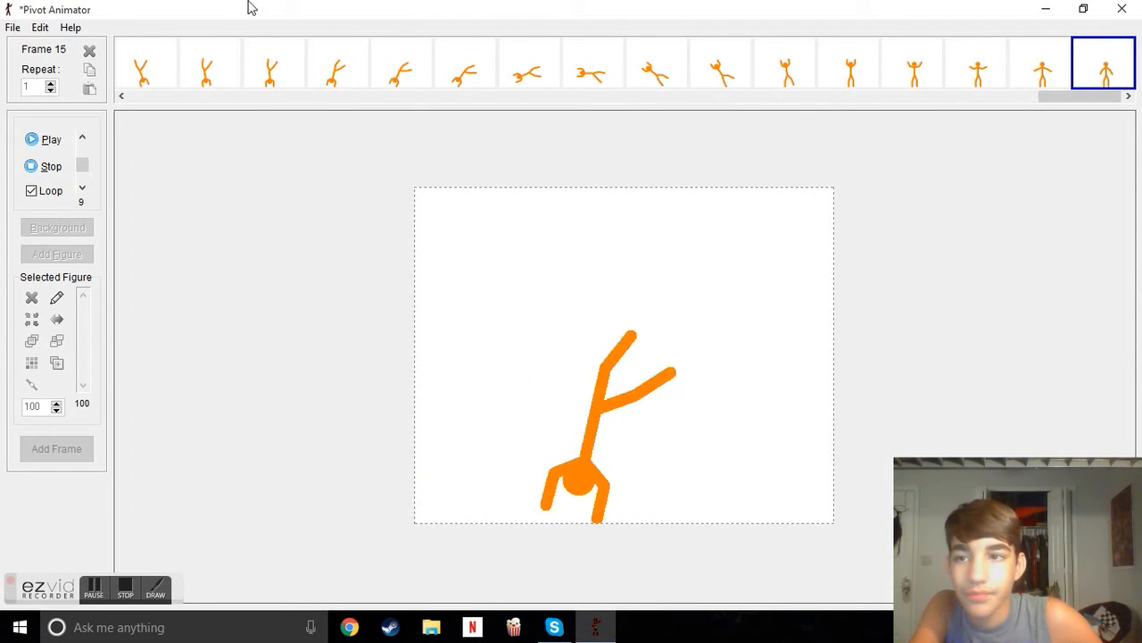
# Save the animation as a new Pivot file named "Kitcat Does a KartWheel" in the Pictures folder.
pyautogui.click(12, 28)
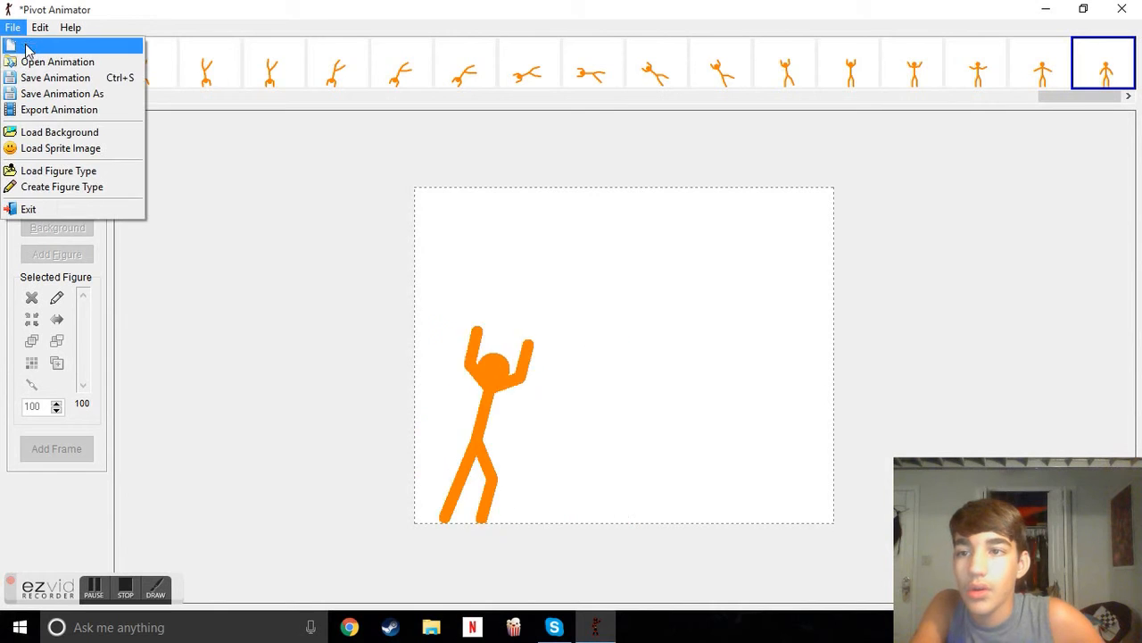
pyautogui.click(55, 94)
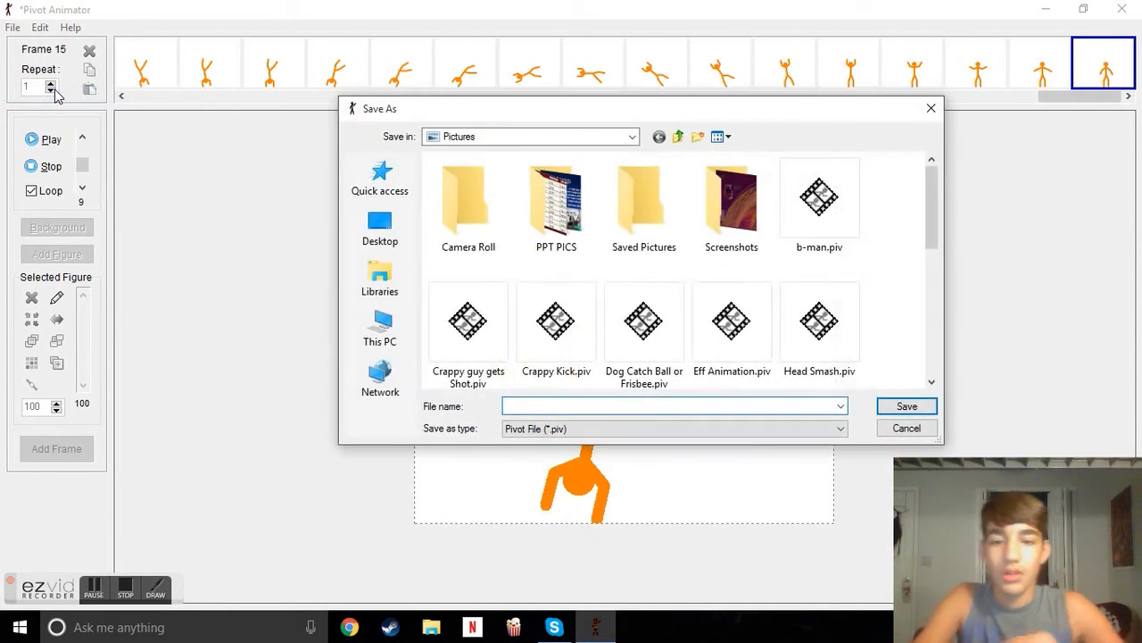
pyautogui.write('Kitca')
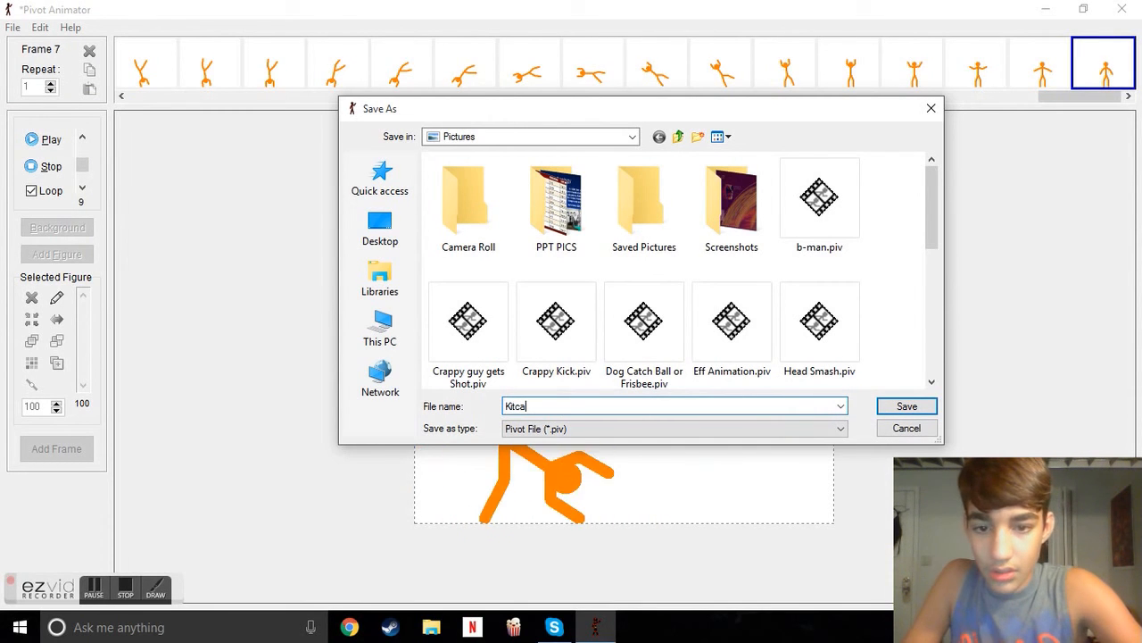
pyautogui.write('t Does')
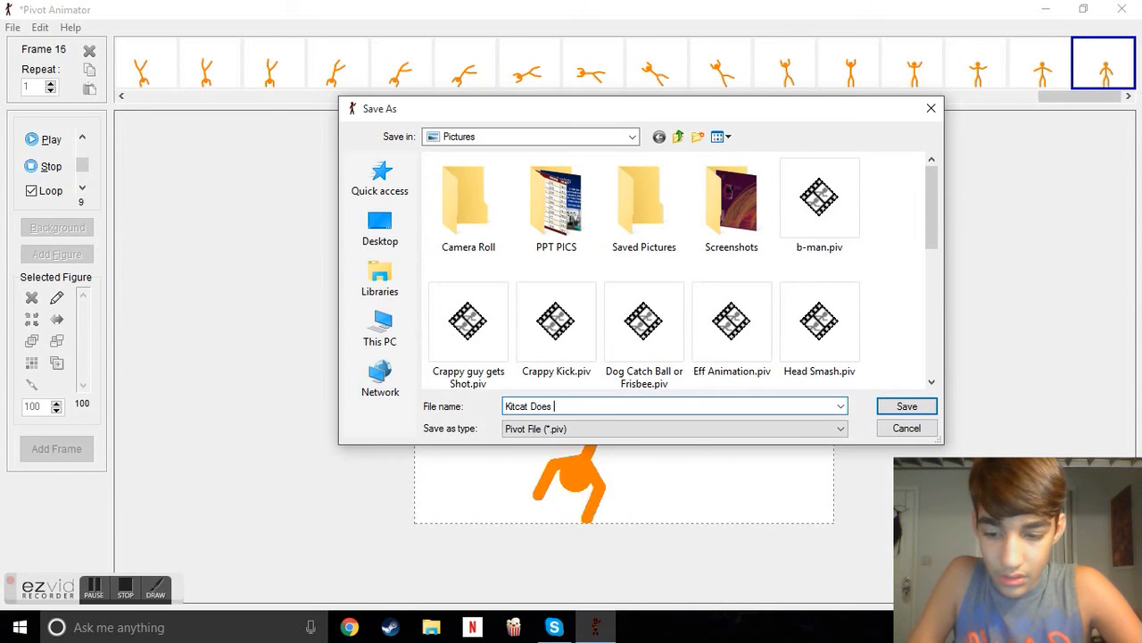
pyautogui.write(' a ')
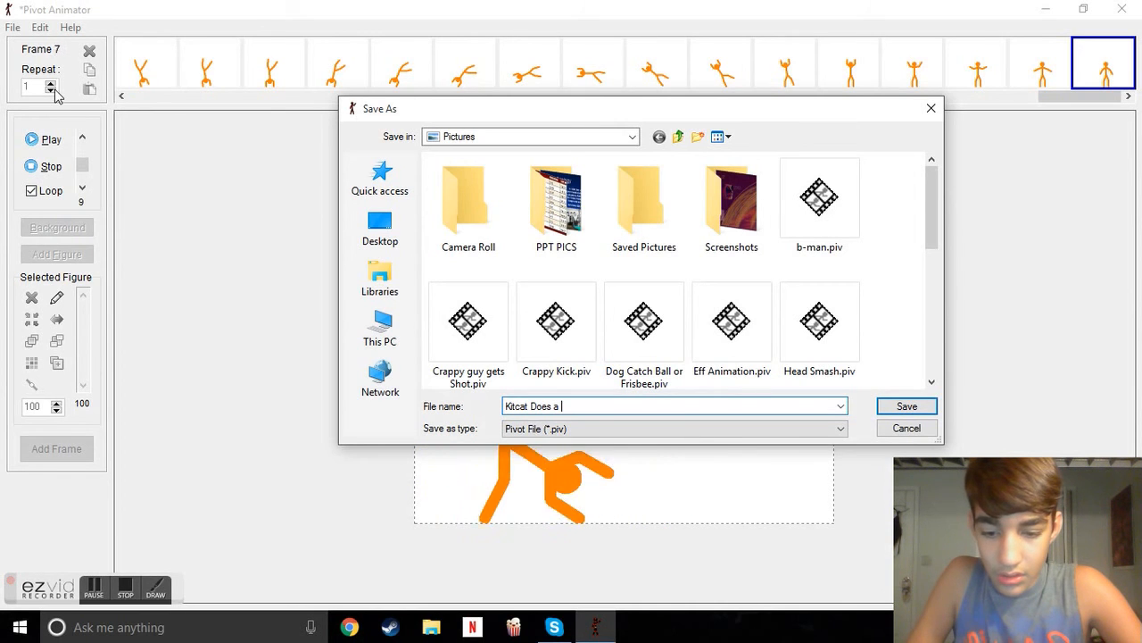
pyautogui.write('KartH')
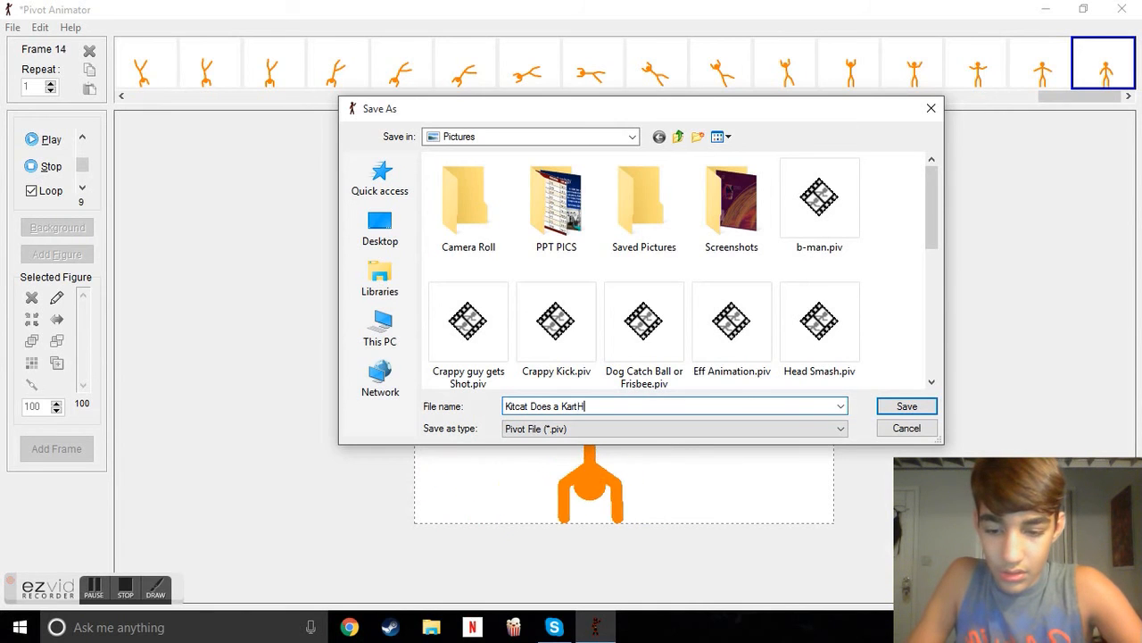
pyautogui.press('BackSpace')
pyautogui.write('Wheel')
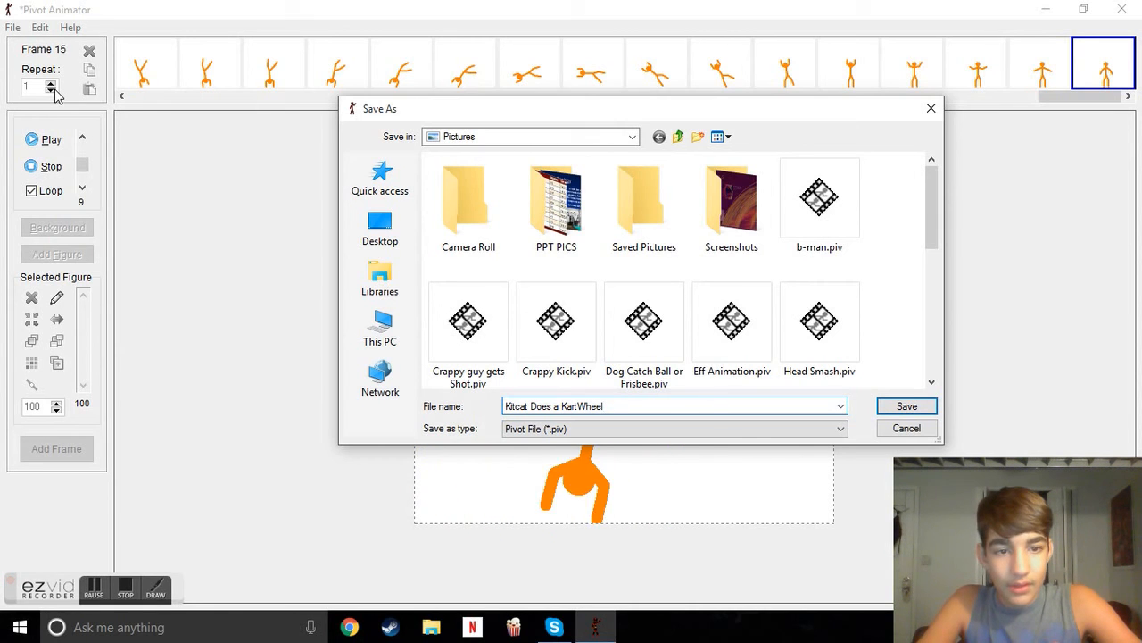
pyautogui.press('Return')
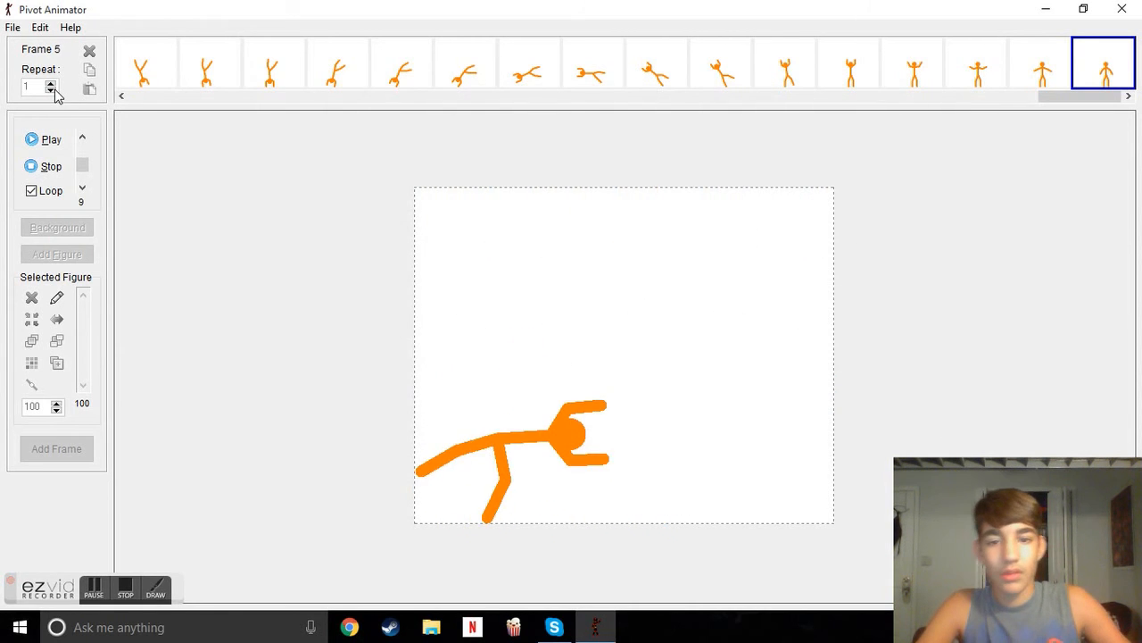
pyautogui.click(13, 27)
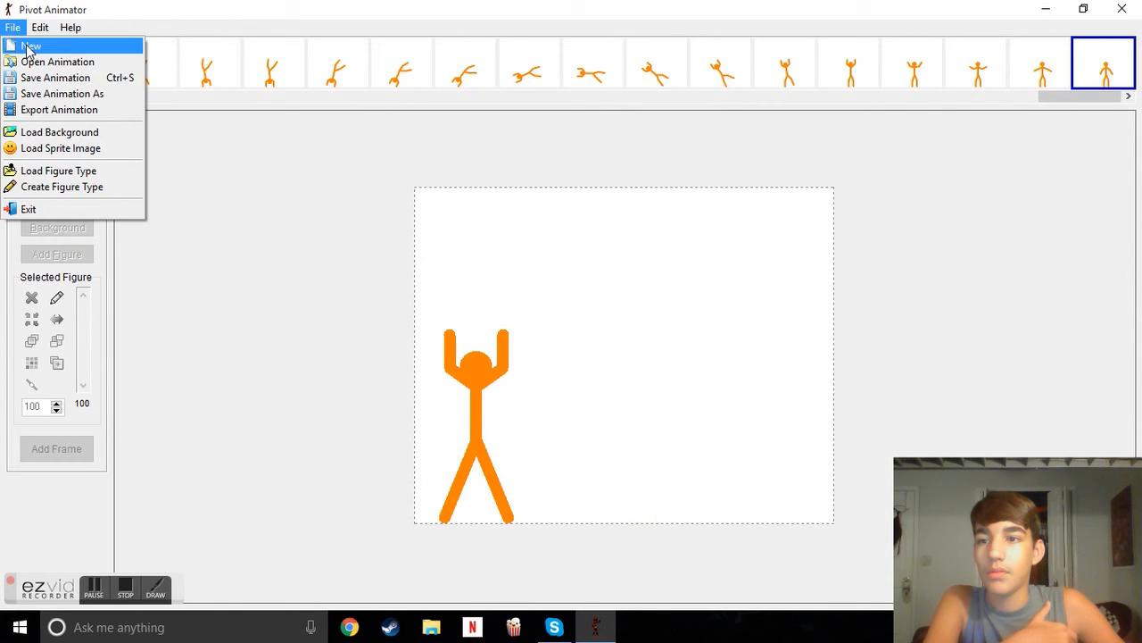
pyautogui.click(201, 236)
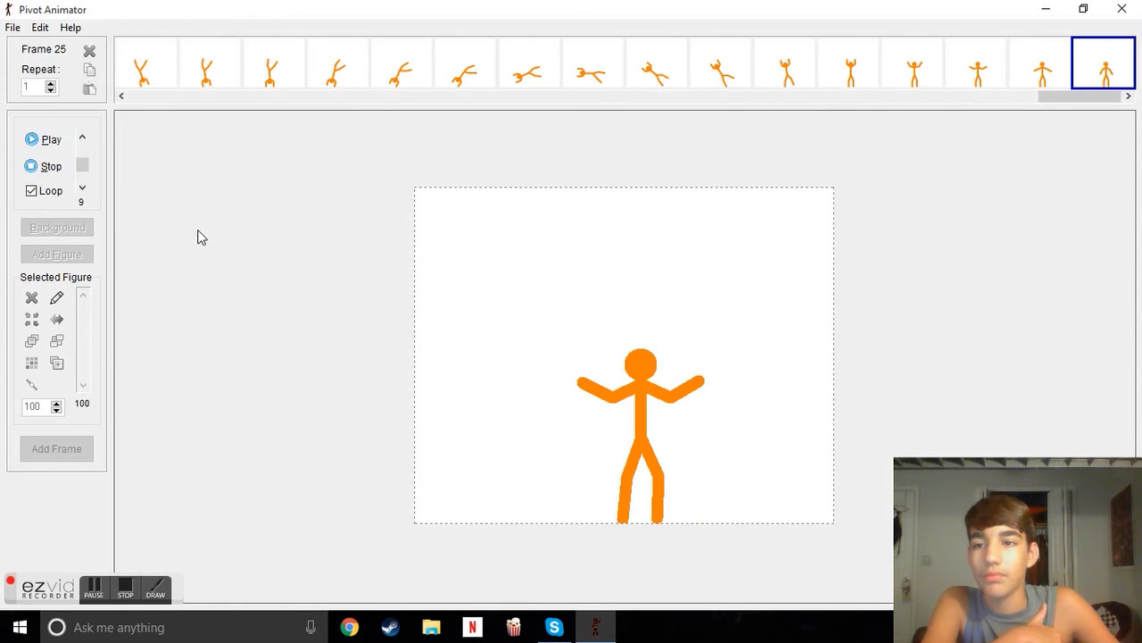
pyautogui.click(13, 27)
pyautogui.moveTo(40, 26)
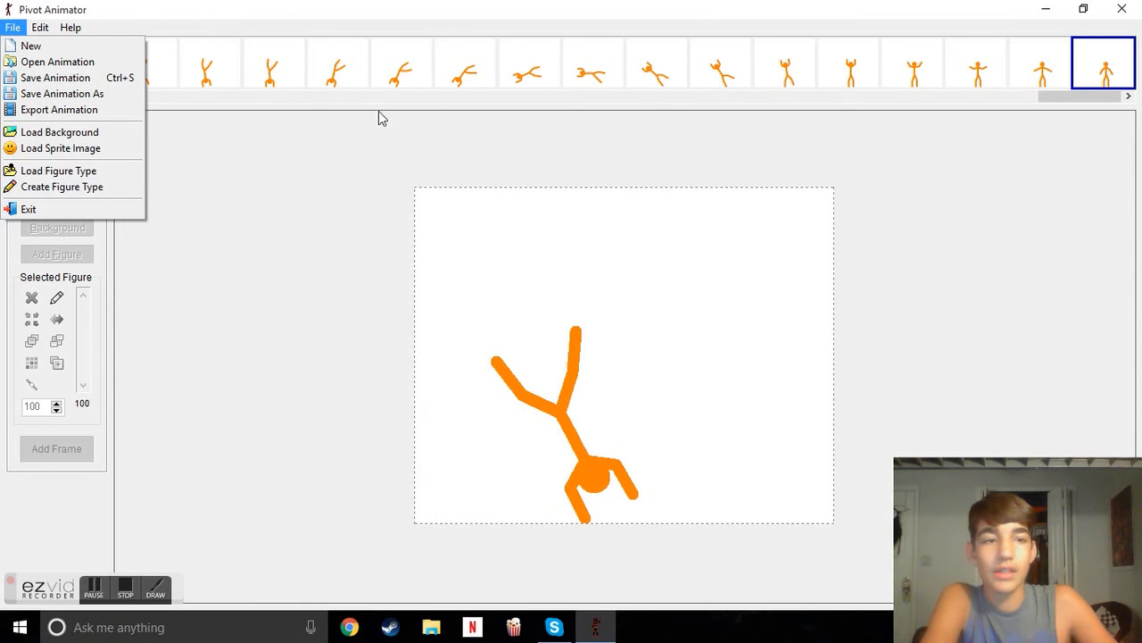
pyautogui.click(900, 183)
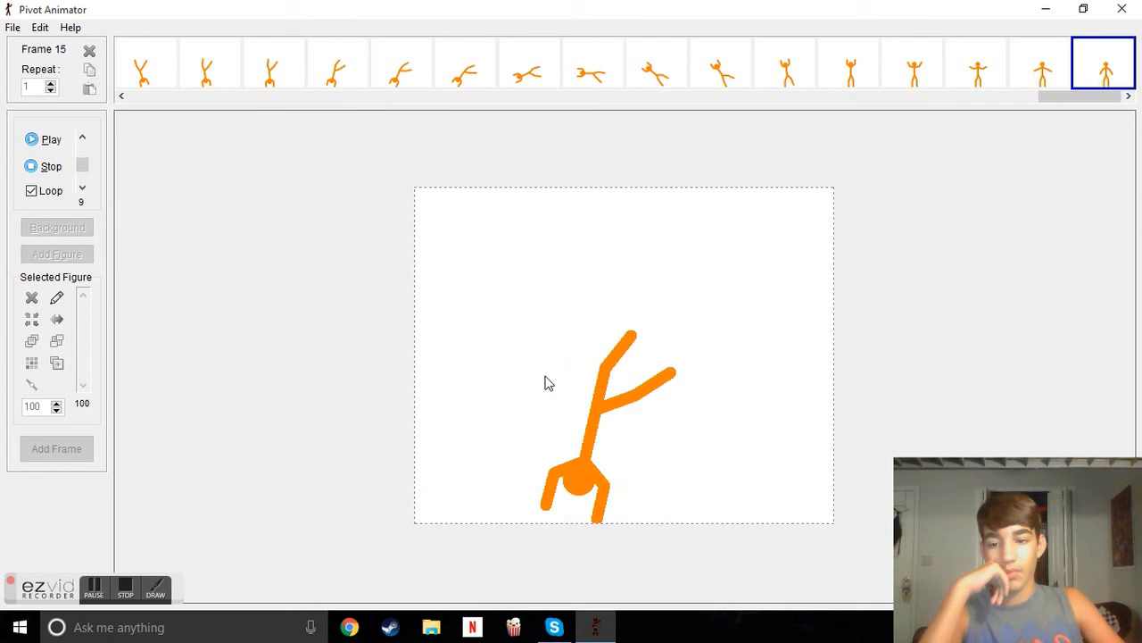
# Stamp laughing smiley faces all over the screen with the ezvid recorder's drawing tools, and leave drawing mode to clear them.
pyautogui.click(155, 591)
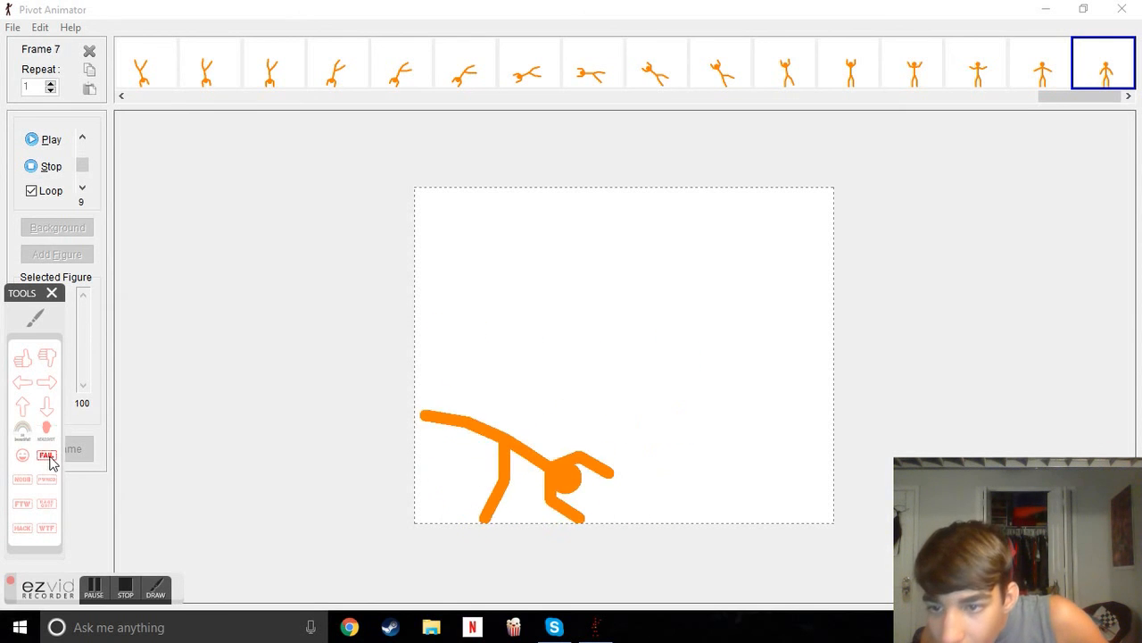
pyautogui.click(24, 456)
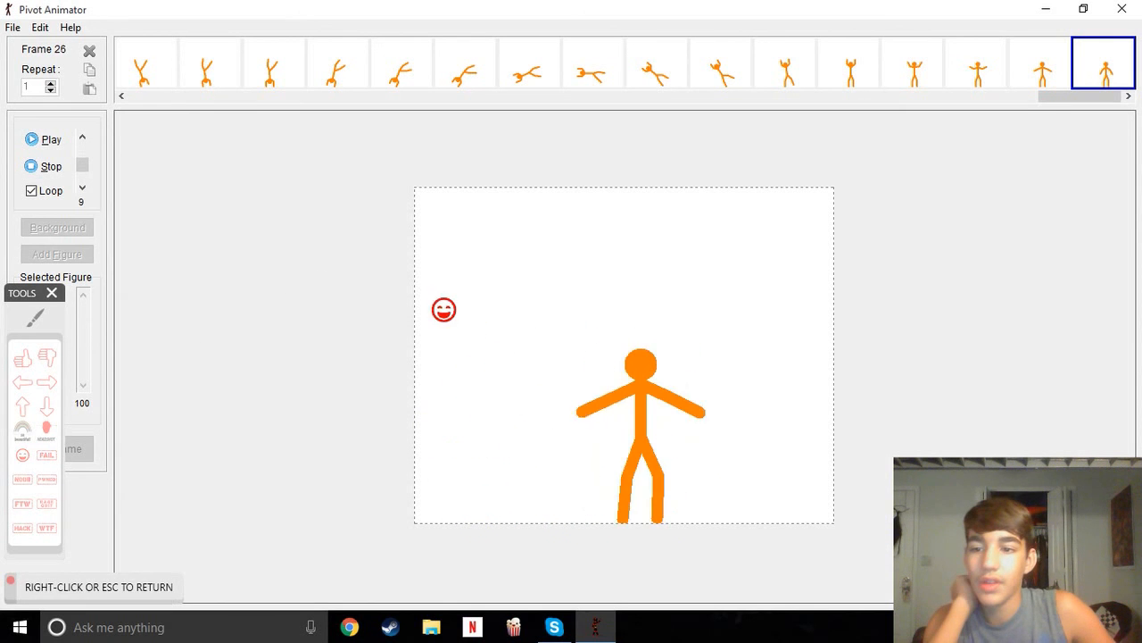
pyautogui.click(616, 209)
pyautogui.click(298, 233)
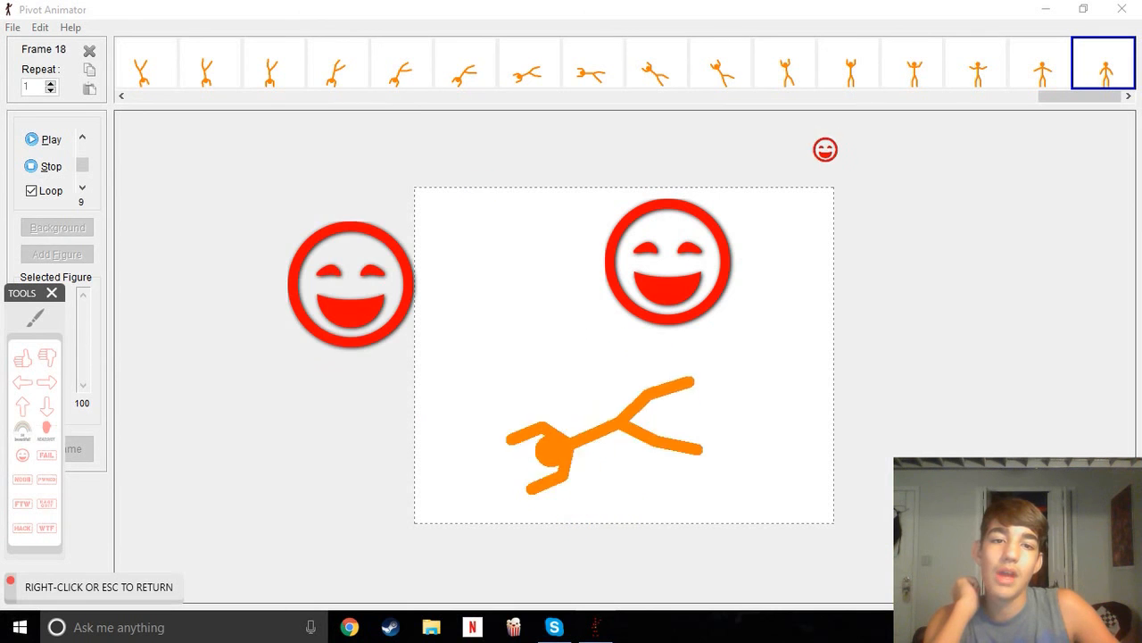
pyautogui.click(823, 151)
pyautogui.click(484, 321)
pyautogui.click(455, 151)
pyautogui.click(700, 371)
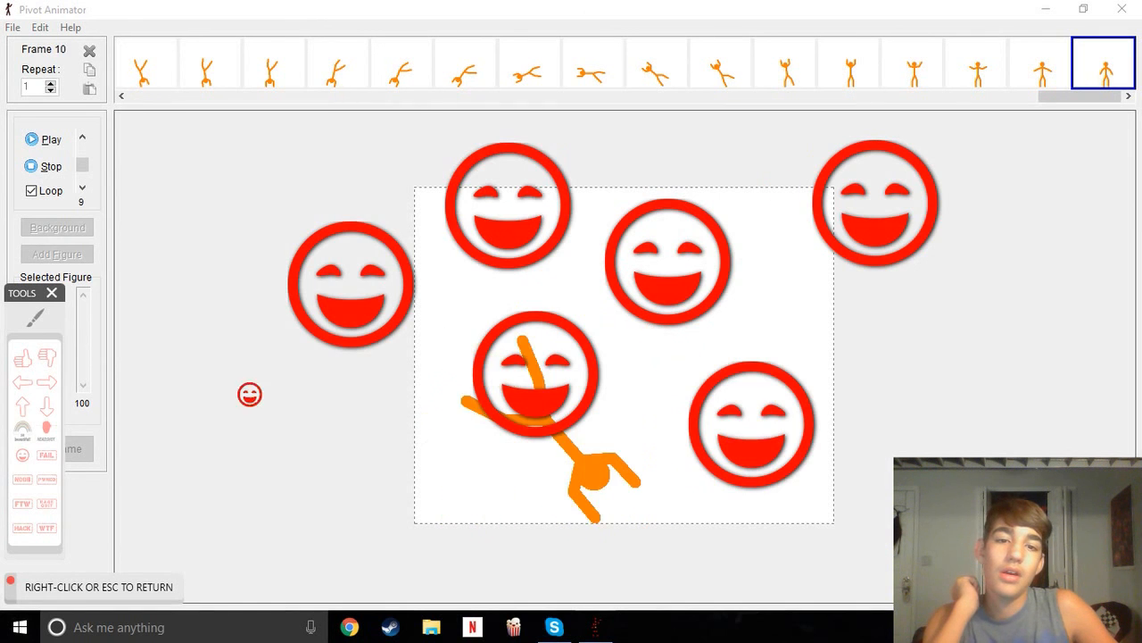
pyautogui.click(165, 378)
pyautogui.click(240, 460)
pyautogui.click(313, 394)
pyautogui.click(149, 187)
pyautogui.click(136, 21)
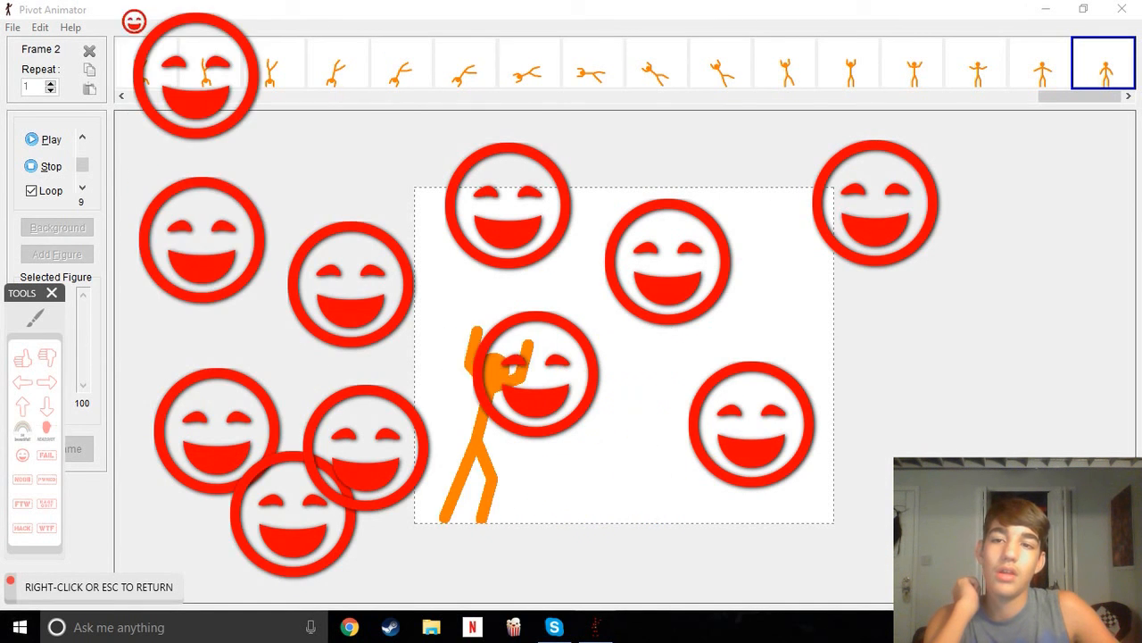
pyautogui.click(5, 18)
pyautogui.click(13, 153)
pyautogui.click(308, 28)
pyautogui.click(600, 15)
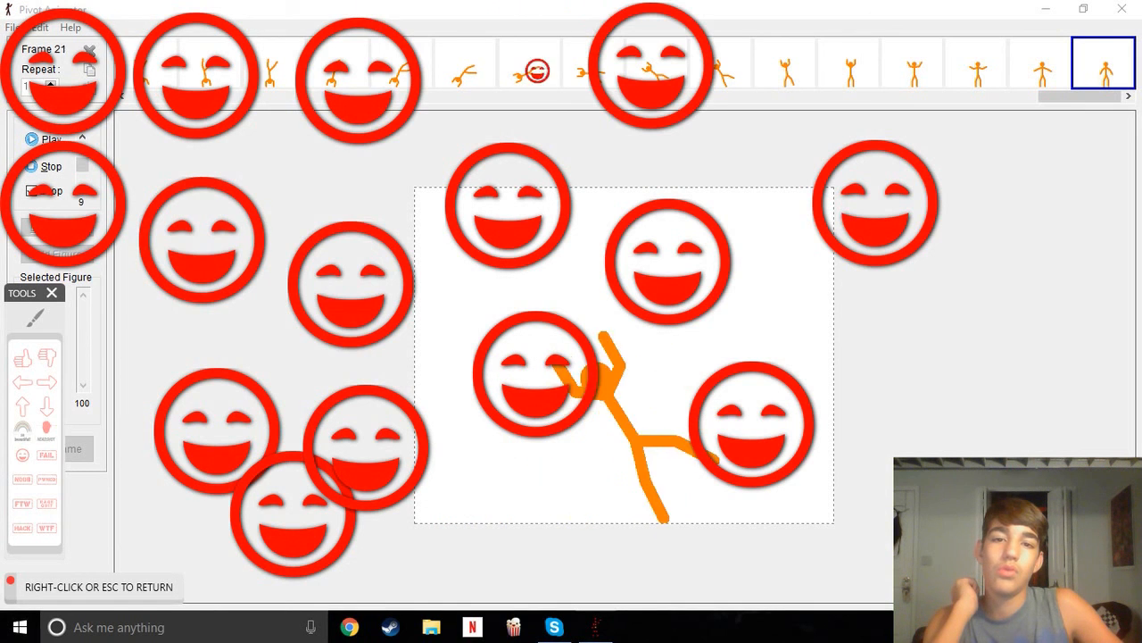
pyautogui.click(524, 66)
pyautogui.click(713, 173)
pyautogui.click(854, 62)
pyautogui.click(1073, 131)
pyautogui.click(1063, 253)
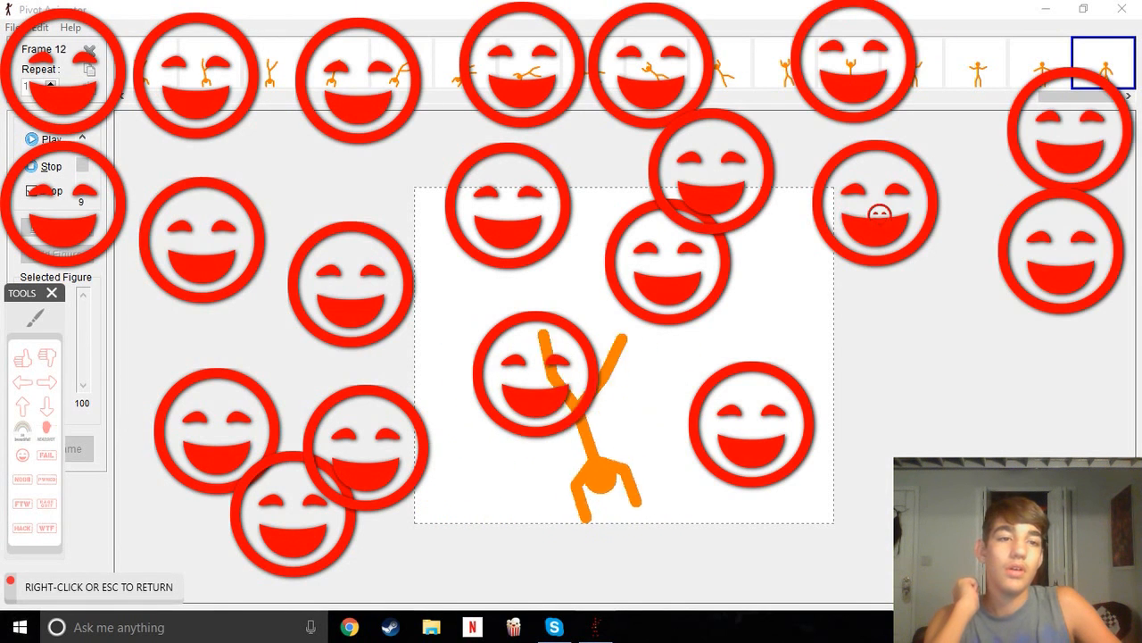
pyautogui.click(933, 269)
pyautogui.click(870, 374)
pyautogui.click(1049, 379)
pyautogui.click(835, 522)
pyautogui.click(487, 532)
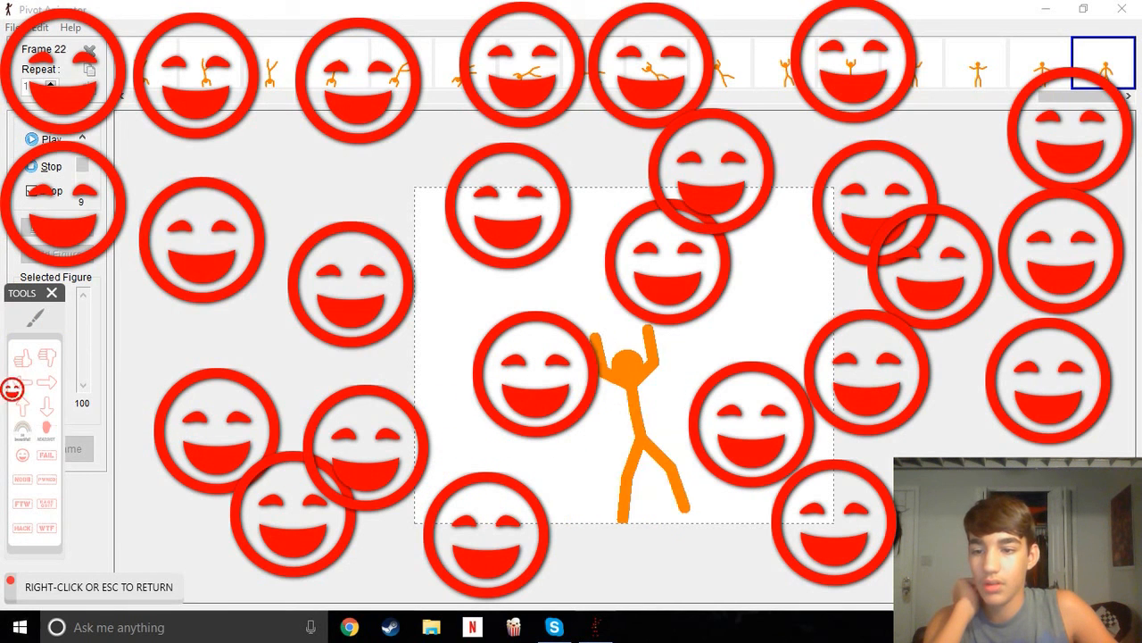
pyautogui.rightClick(146, 355)
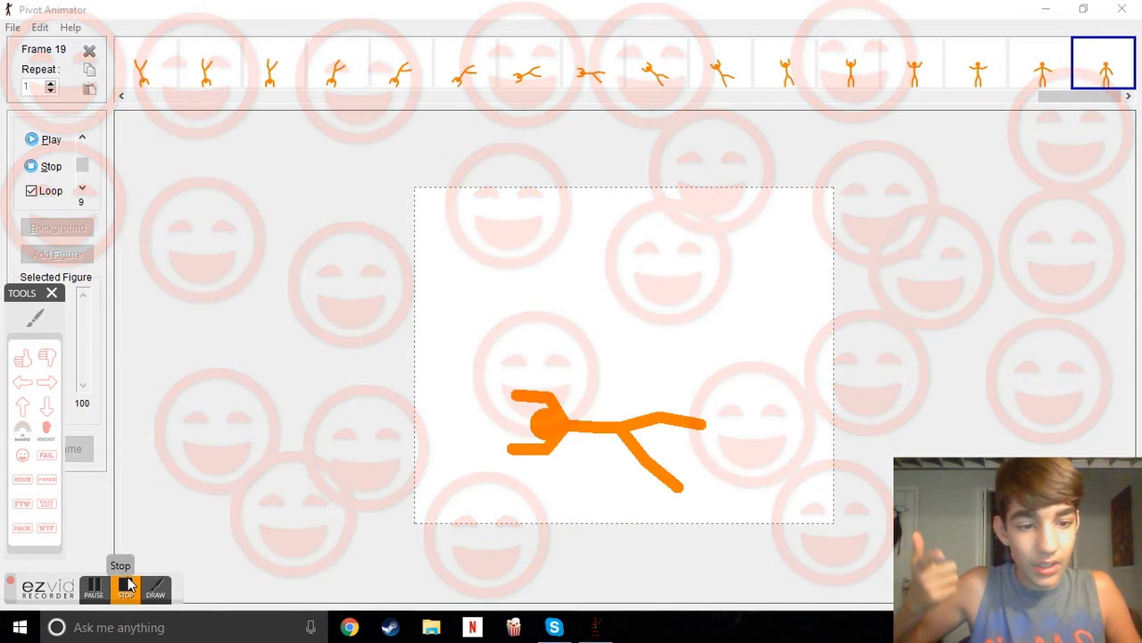
# Stop the ezvid screen recording.
pyautogui.click(127, 589)
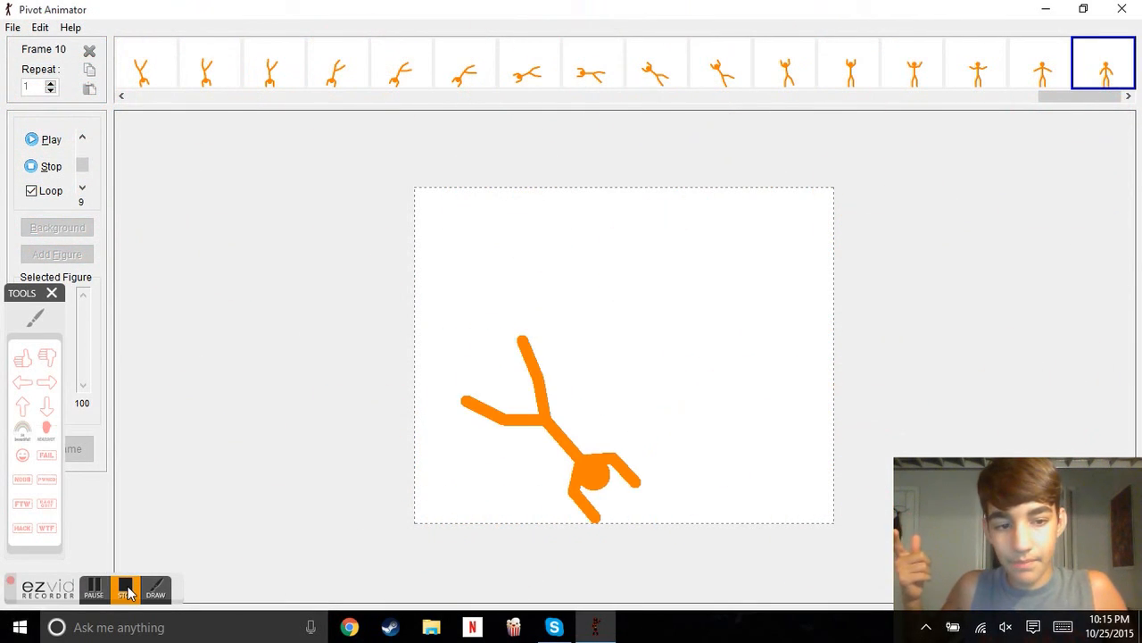